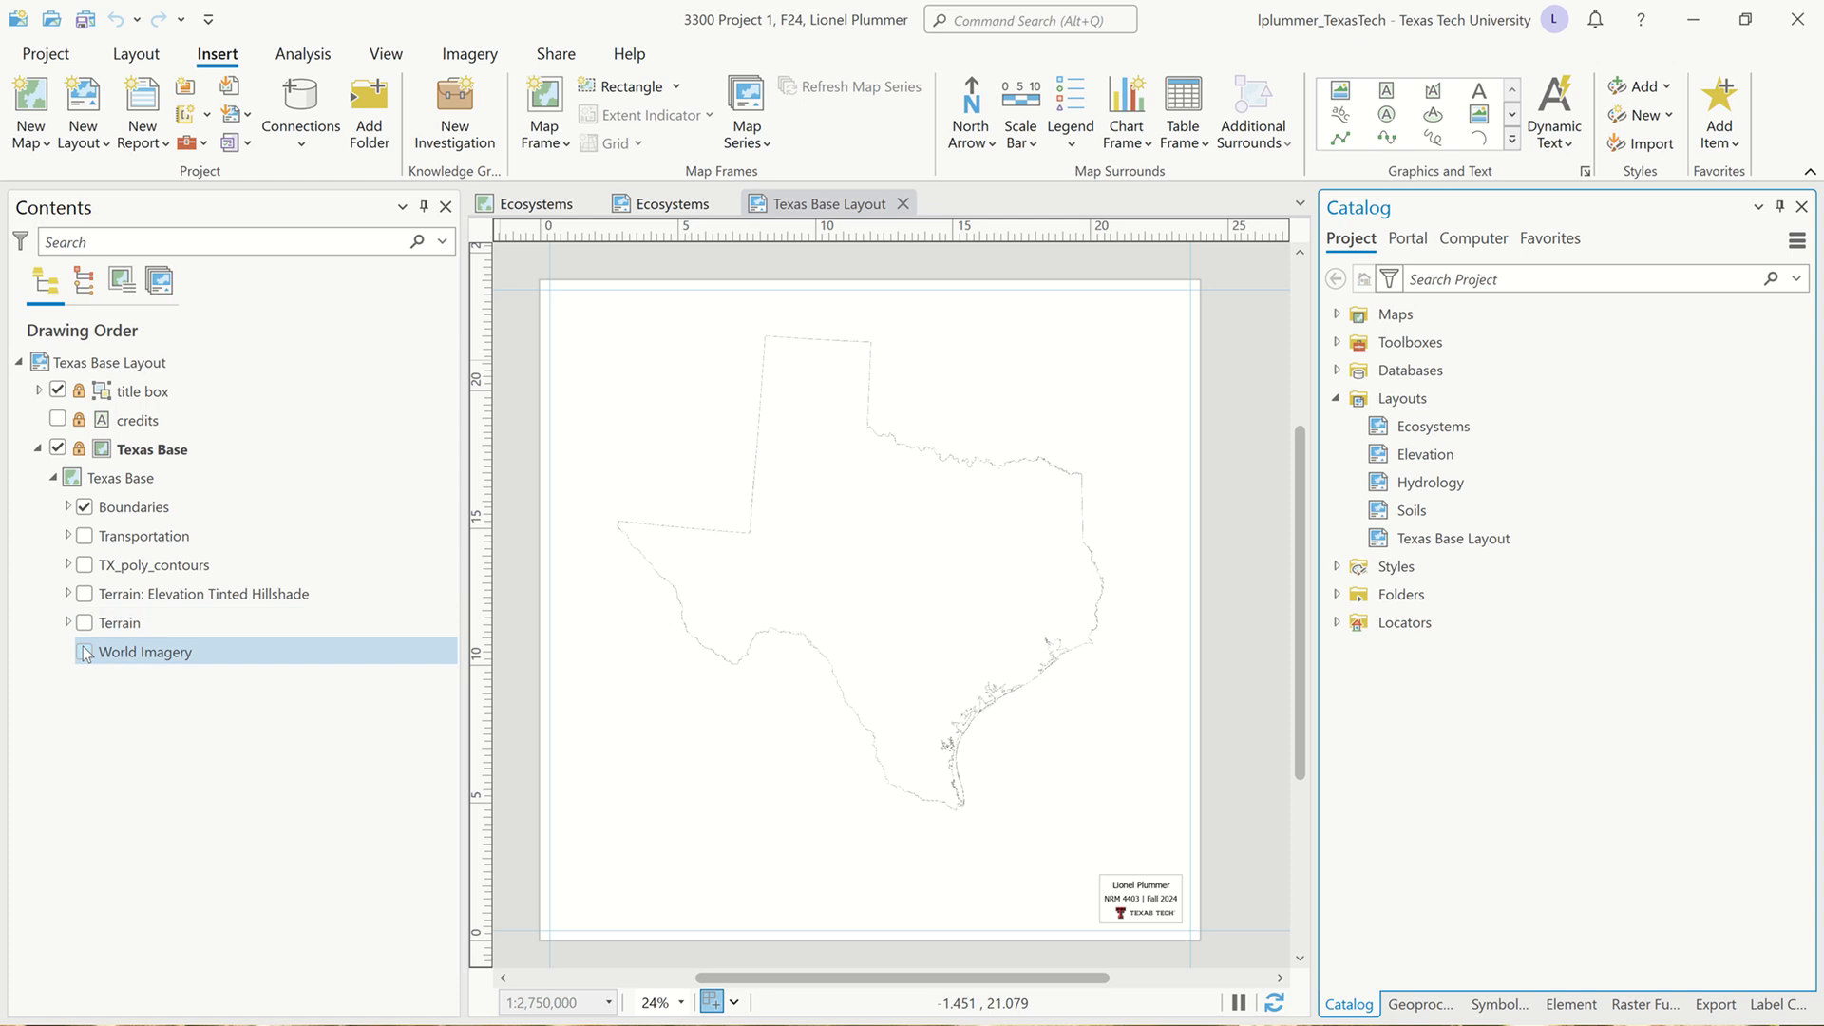
# Check which layers the Boundaries group of the Texas Base map contains
pyautogui.click(68, 506)
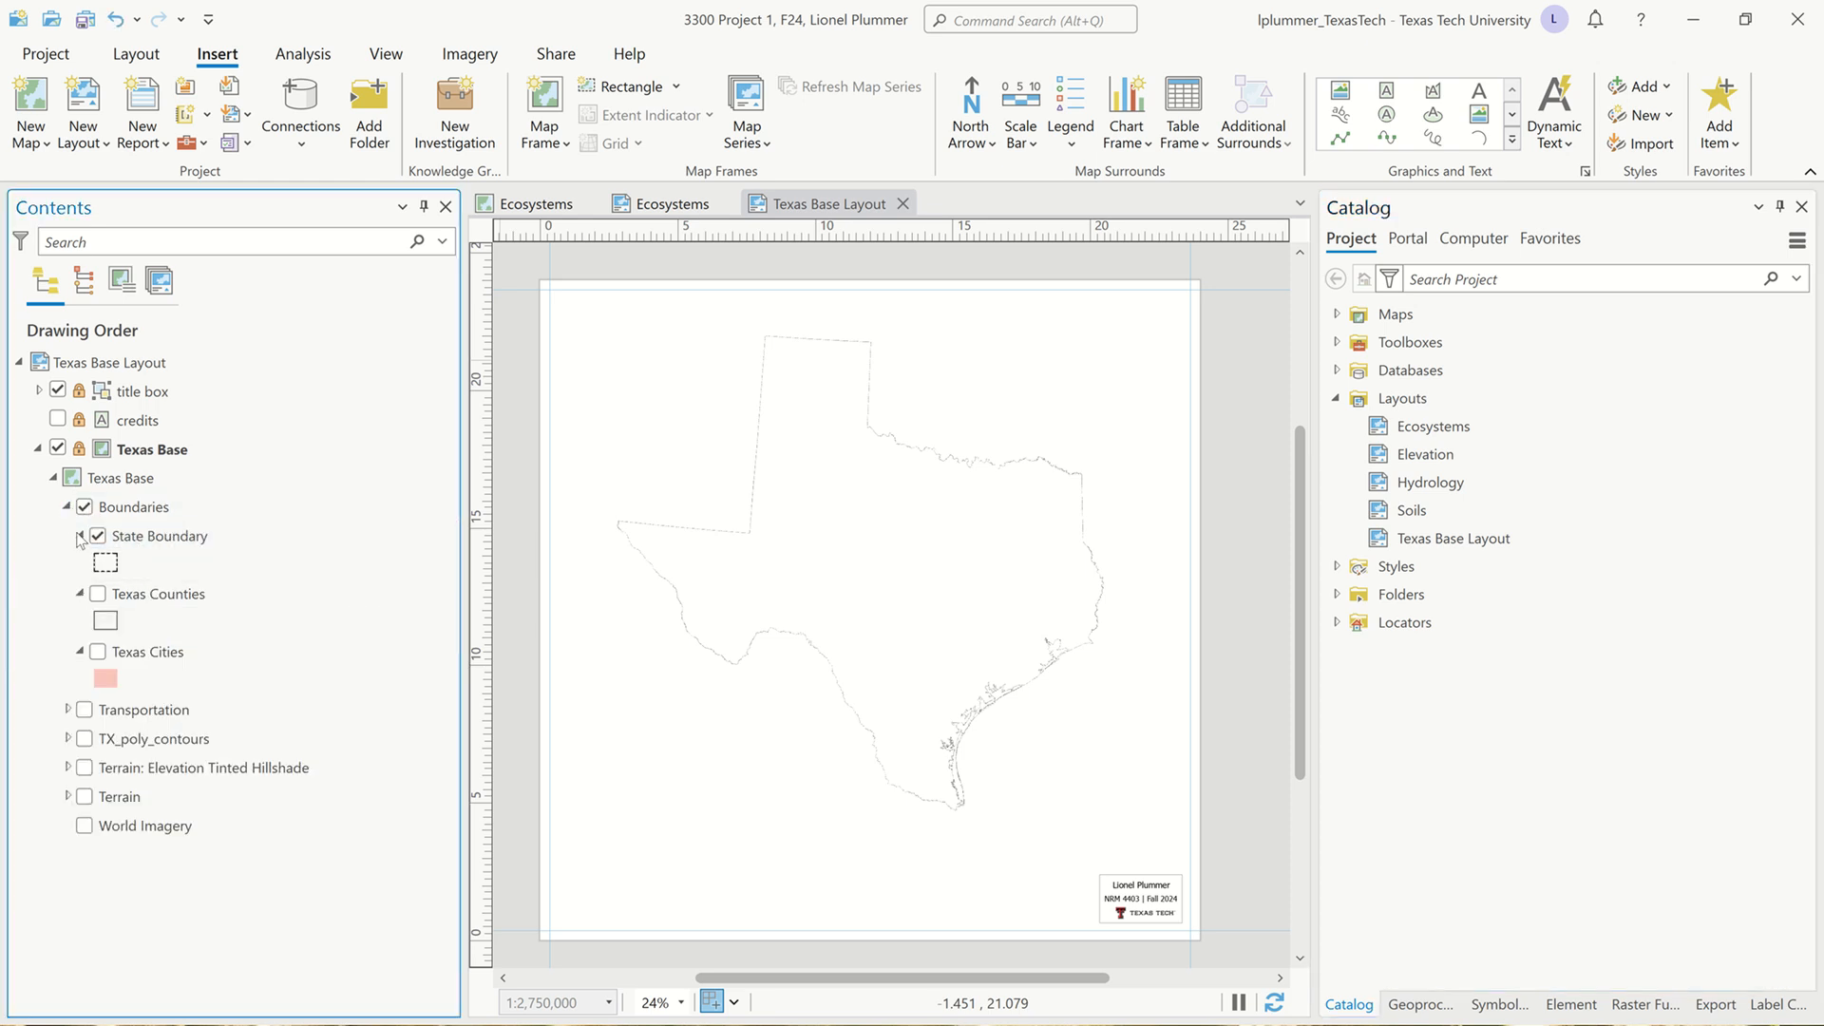
pyautogui.click(67, 507)
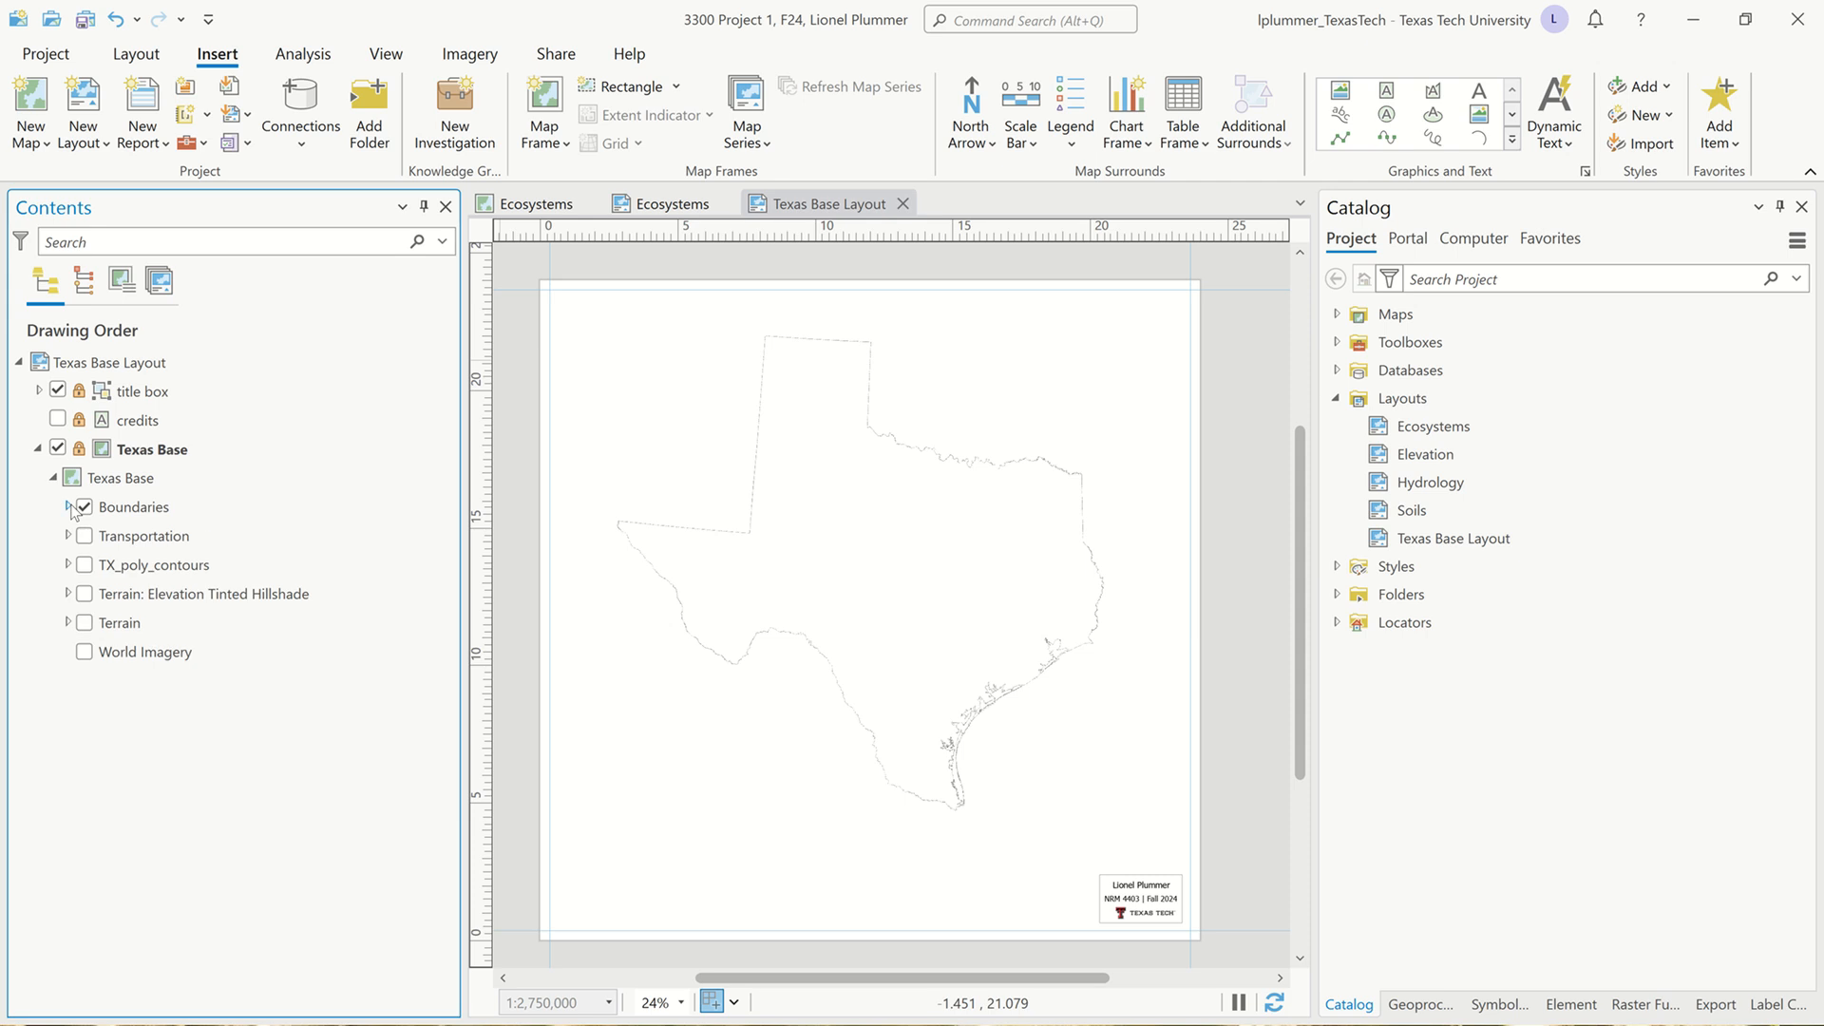
# Lock the Map Frame and Legend elements in the Ecosystems layout
pyautogui.click(652, 213)
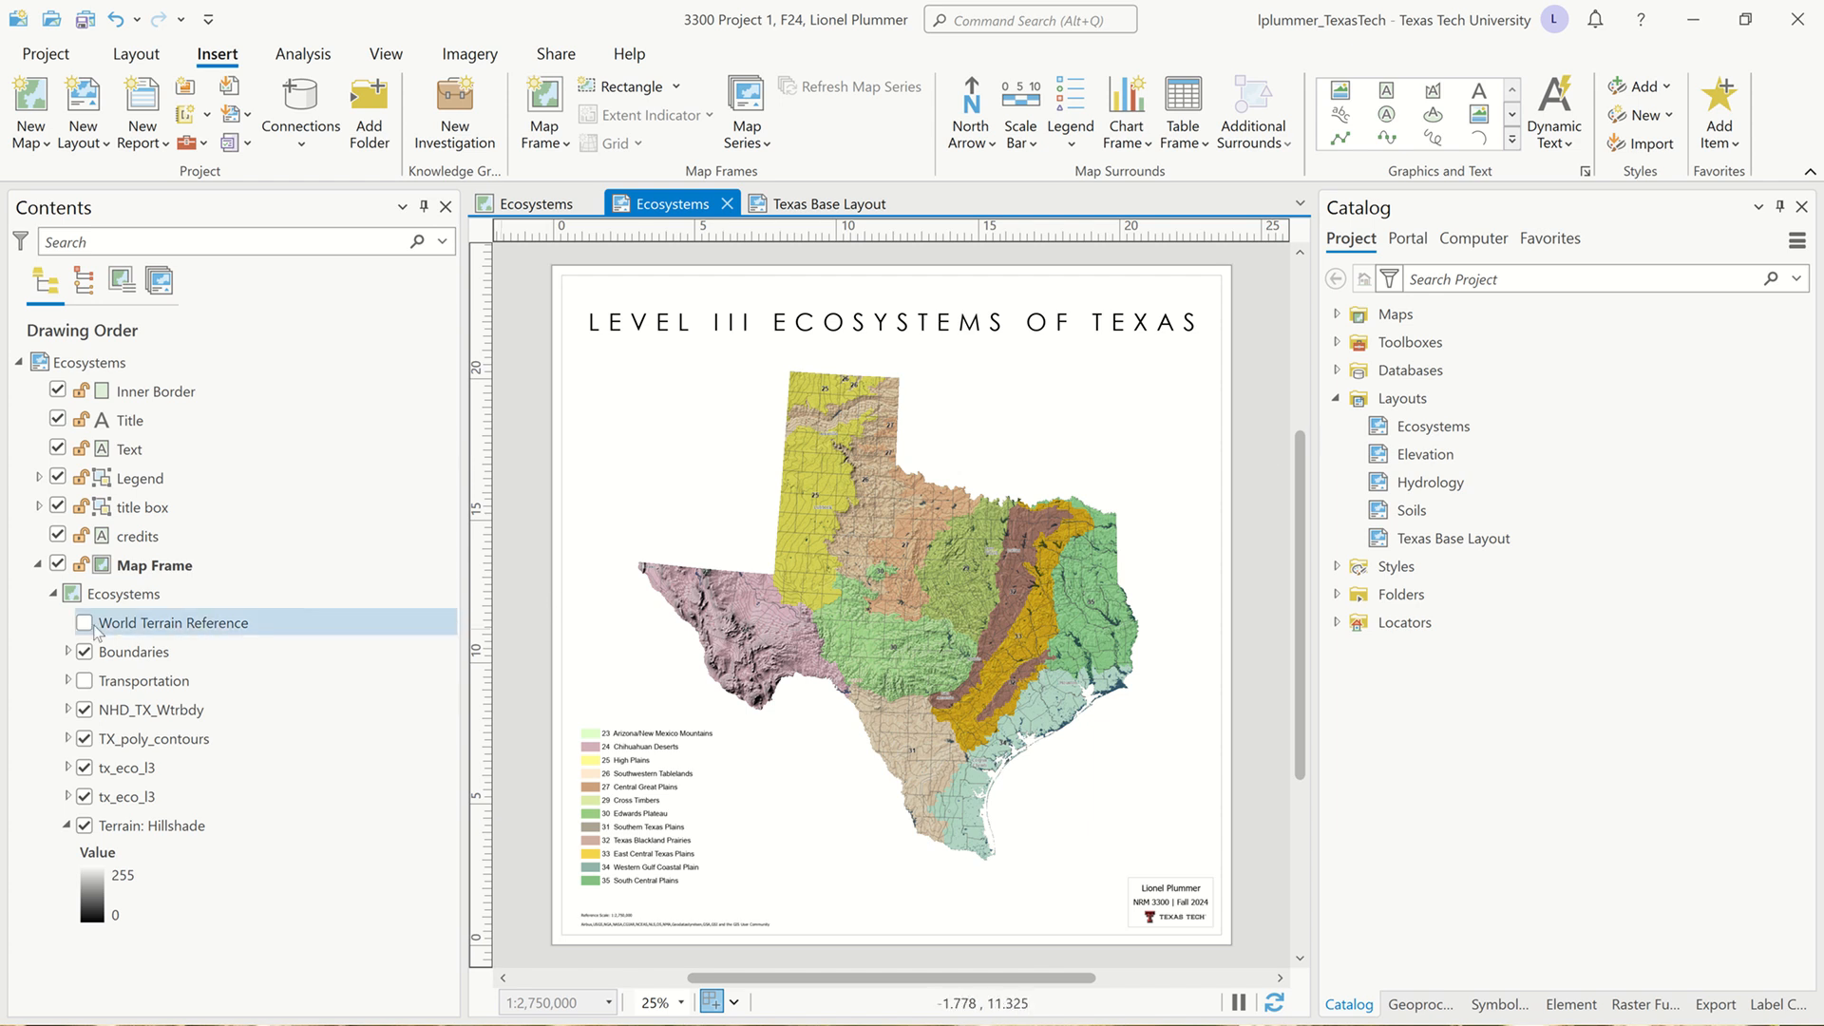
pyautogui.click(39, 565)
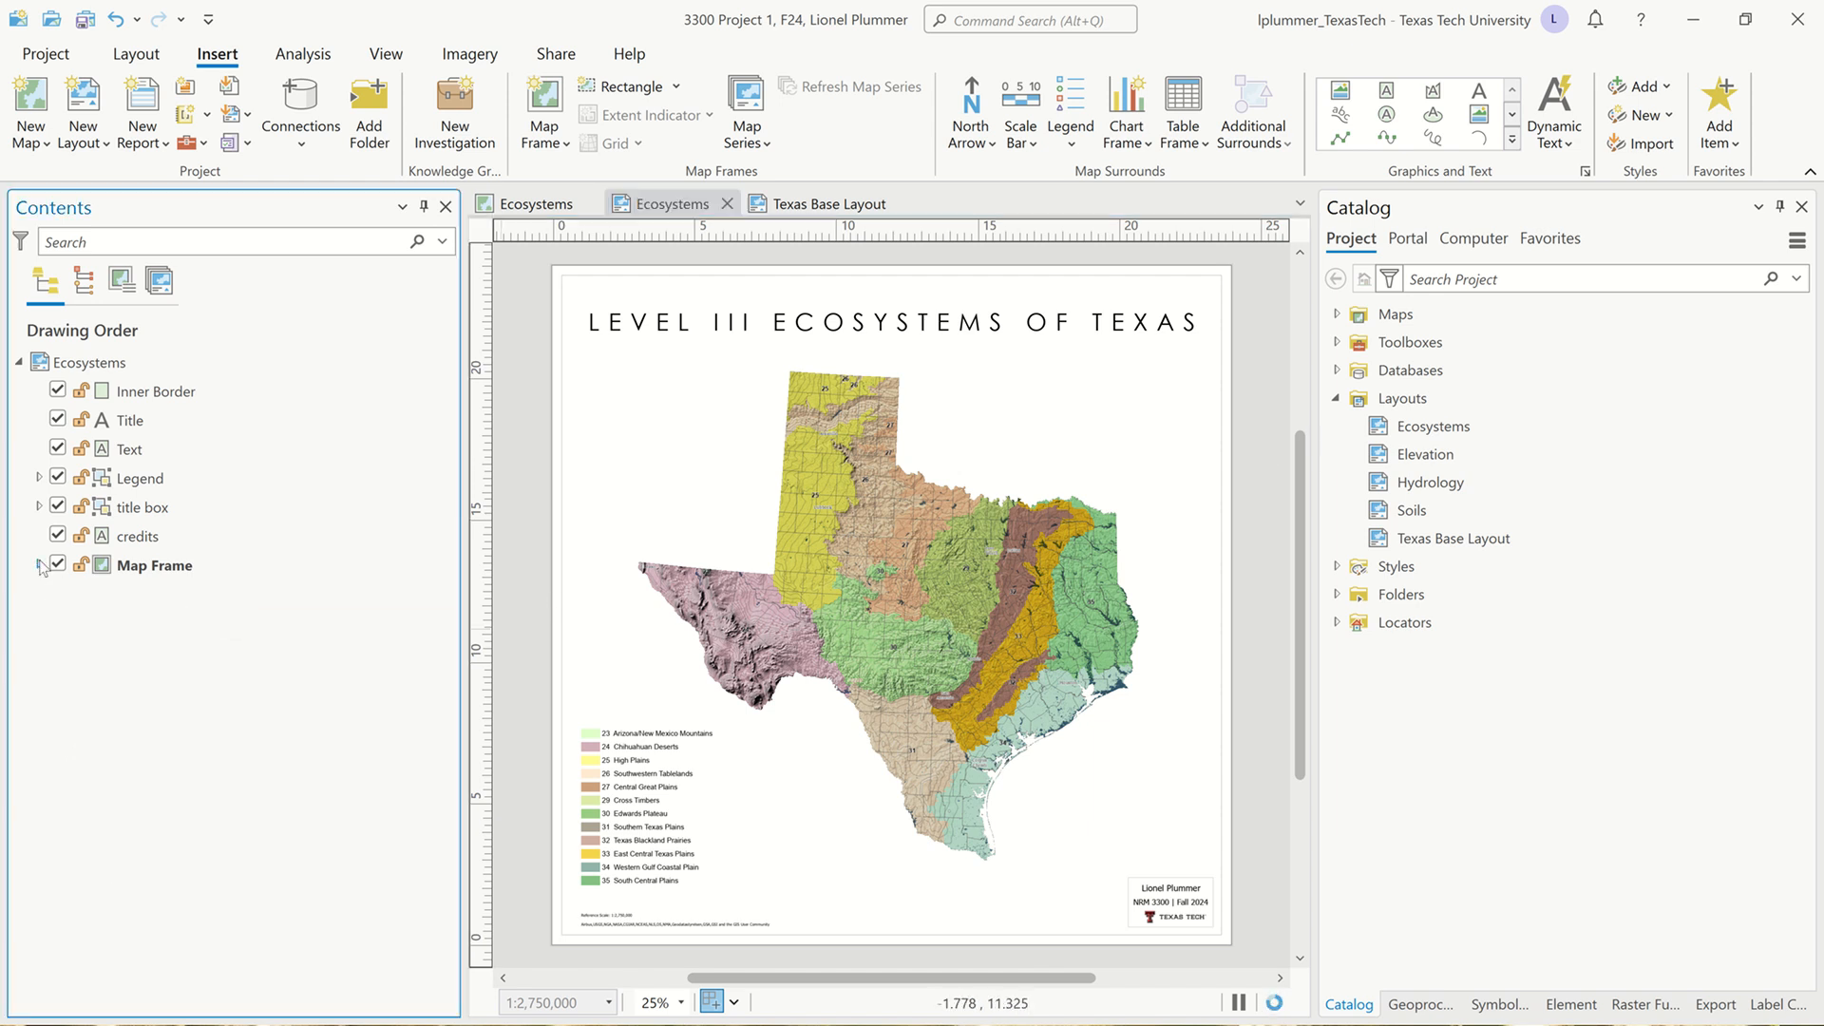
pyautogui.click(81, 568)
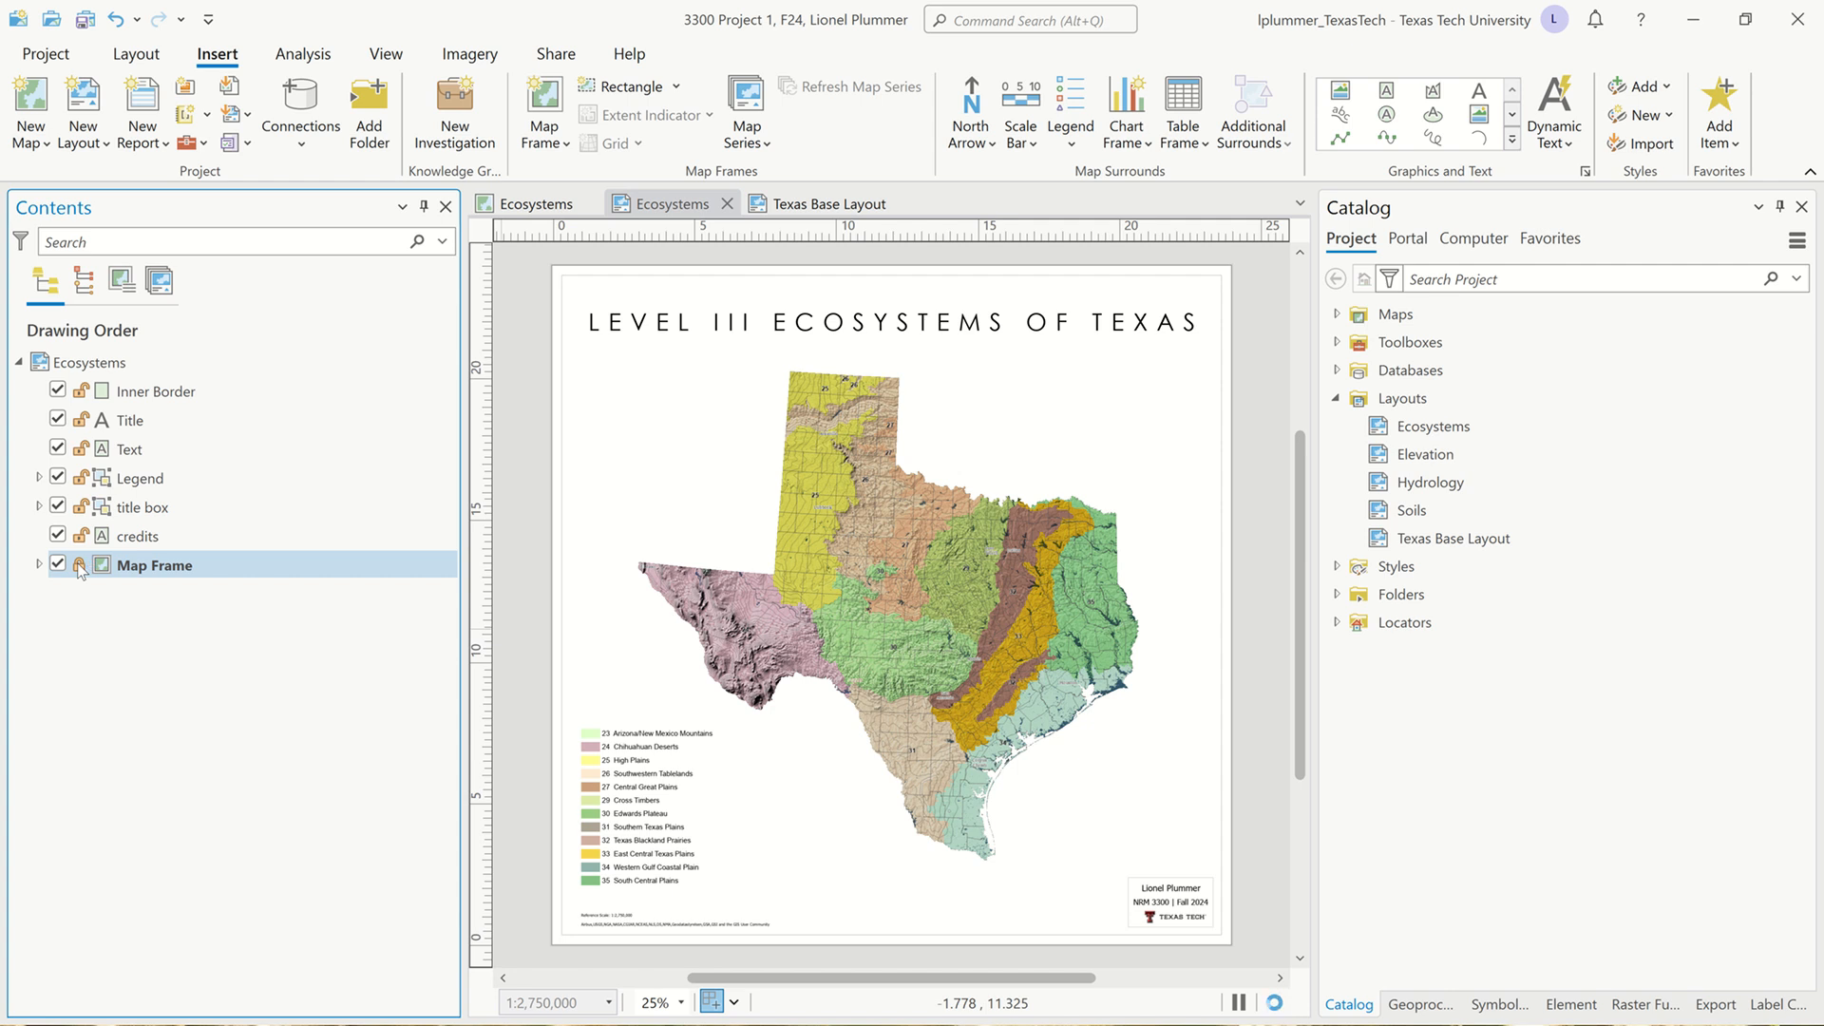
pyautogui.click(81, 568)
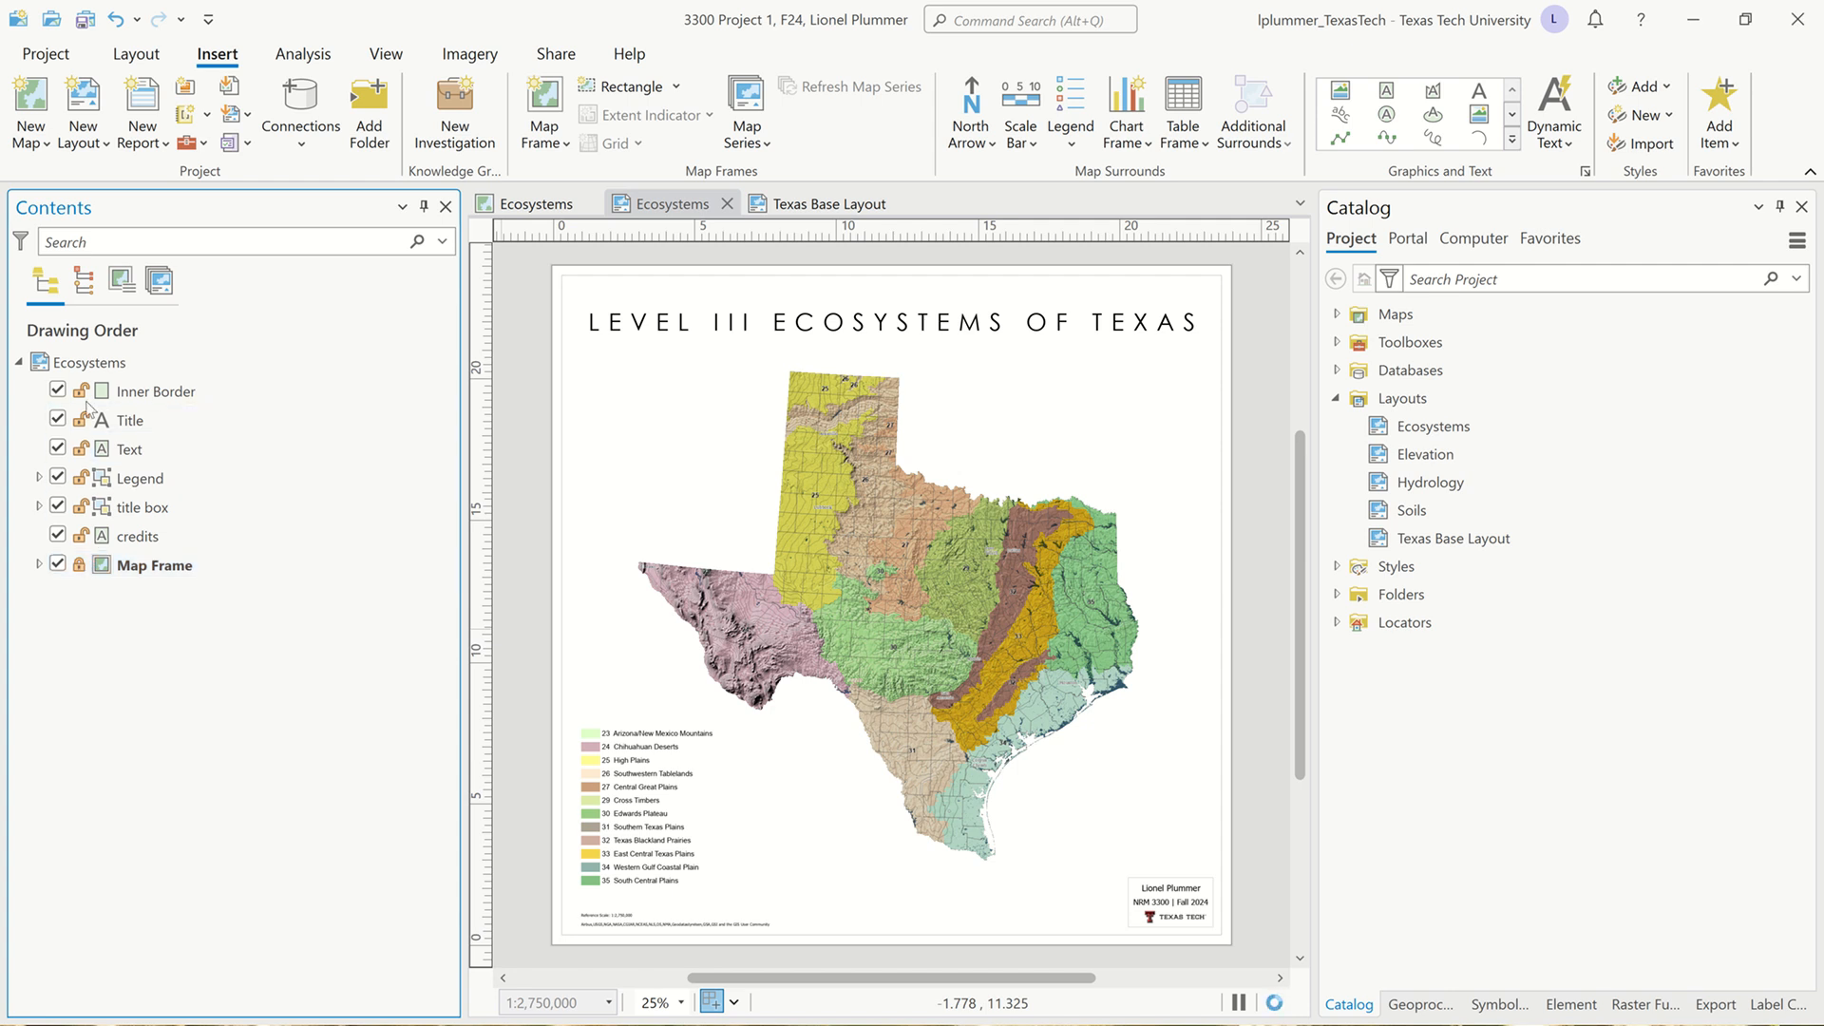
pyautogui.click(80, 473)
# Copy every Ecosystems layout element except the Map Frame and Legend, and paste them into Texas Base Layout
pyautogui.hotkey('ctrl', 'a')
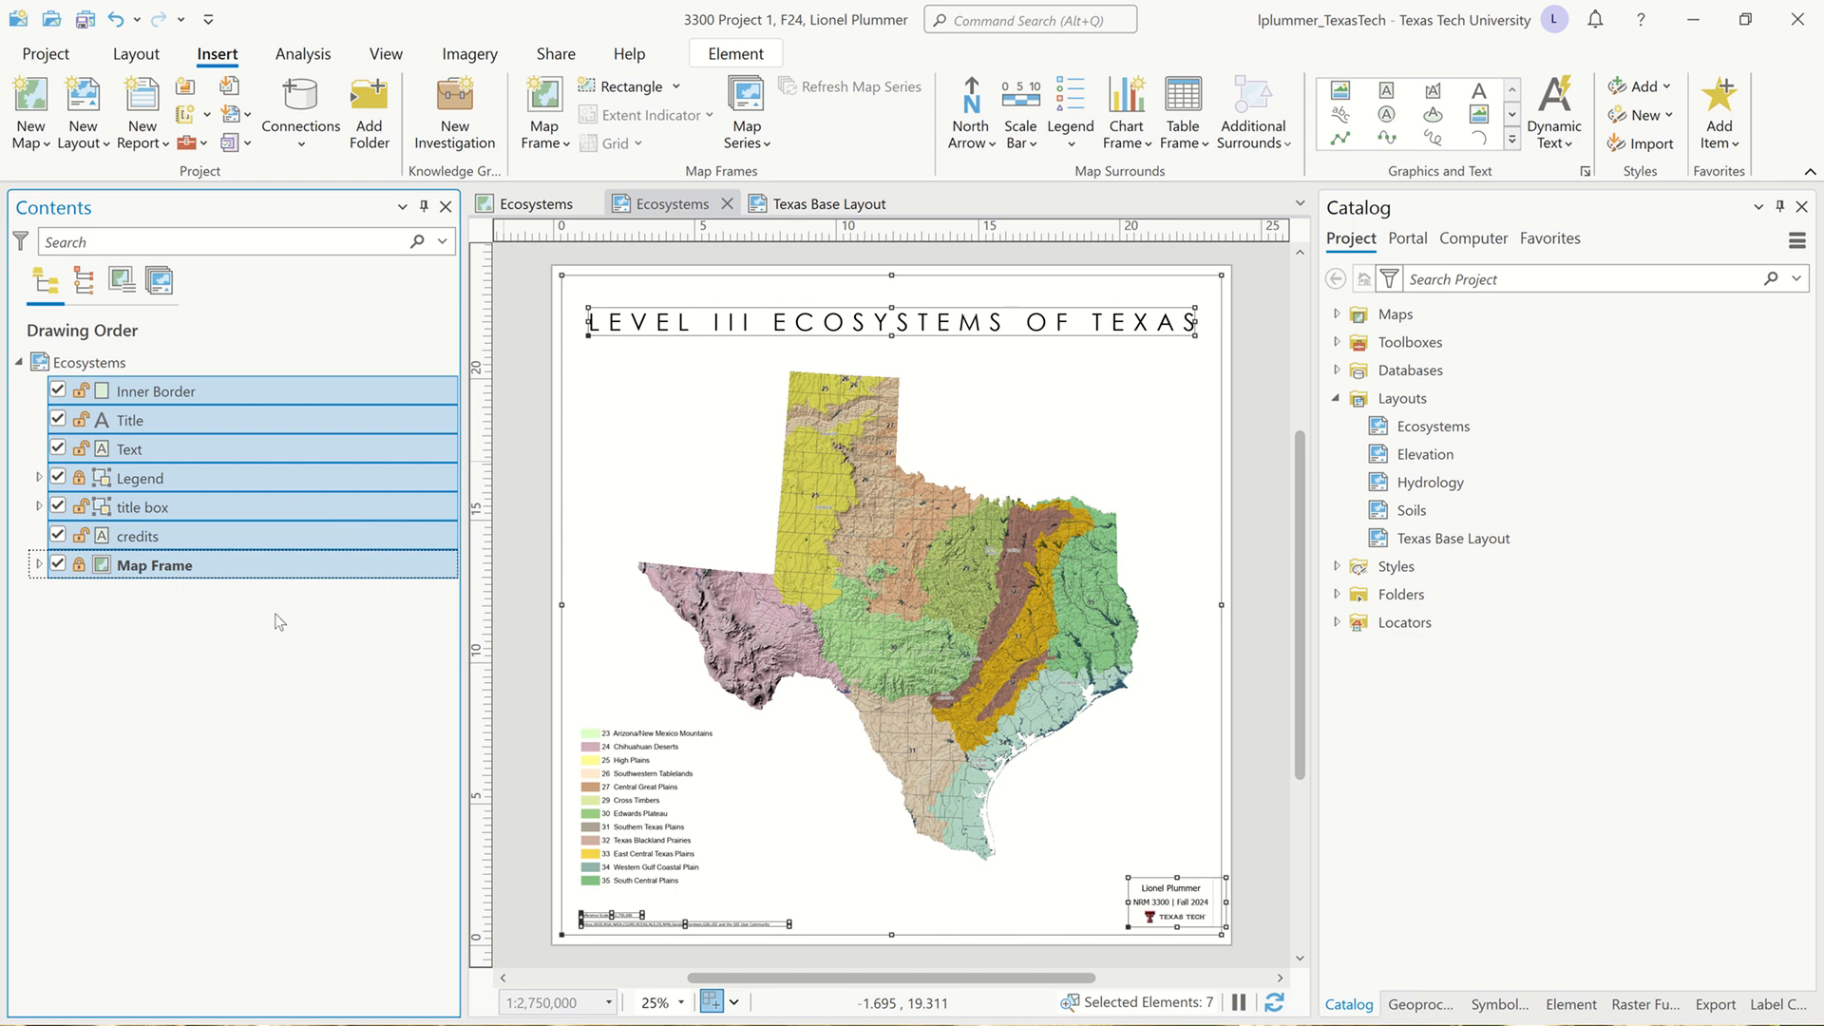
pyautogui.keyDown('ctrl'); pyautogui.click(293, 566); pyautogui.keyUp('ctrl')
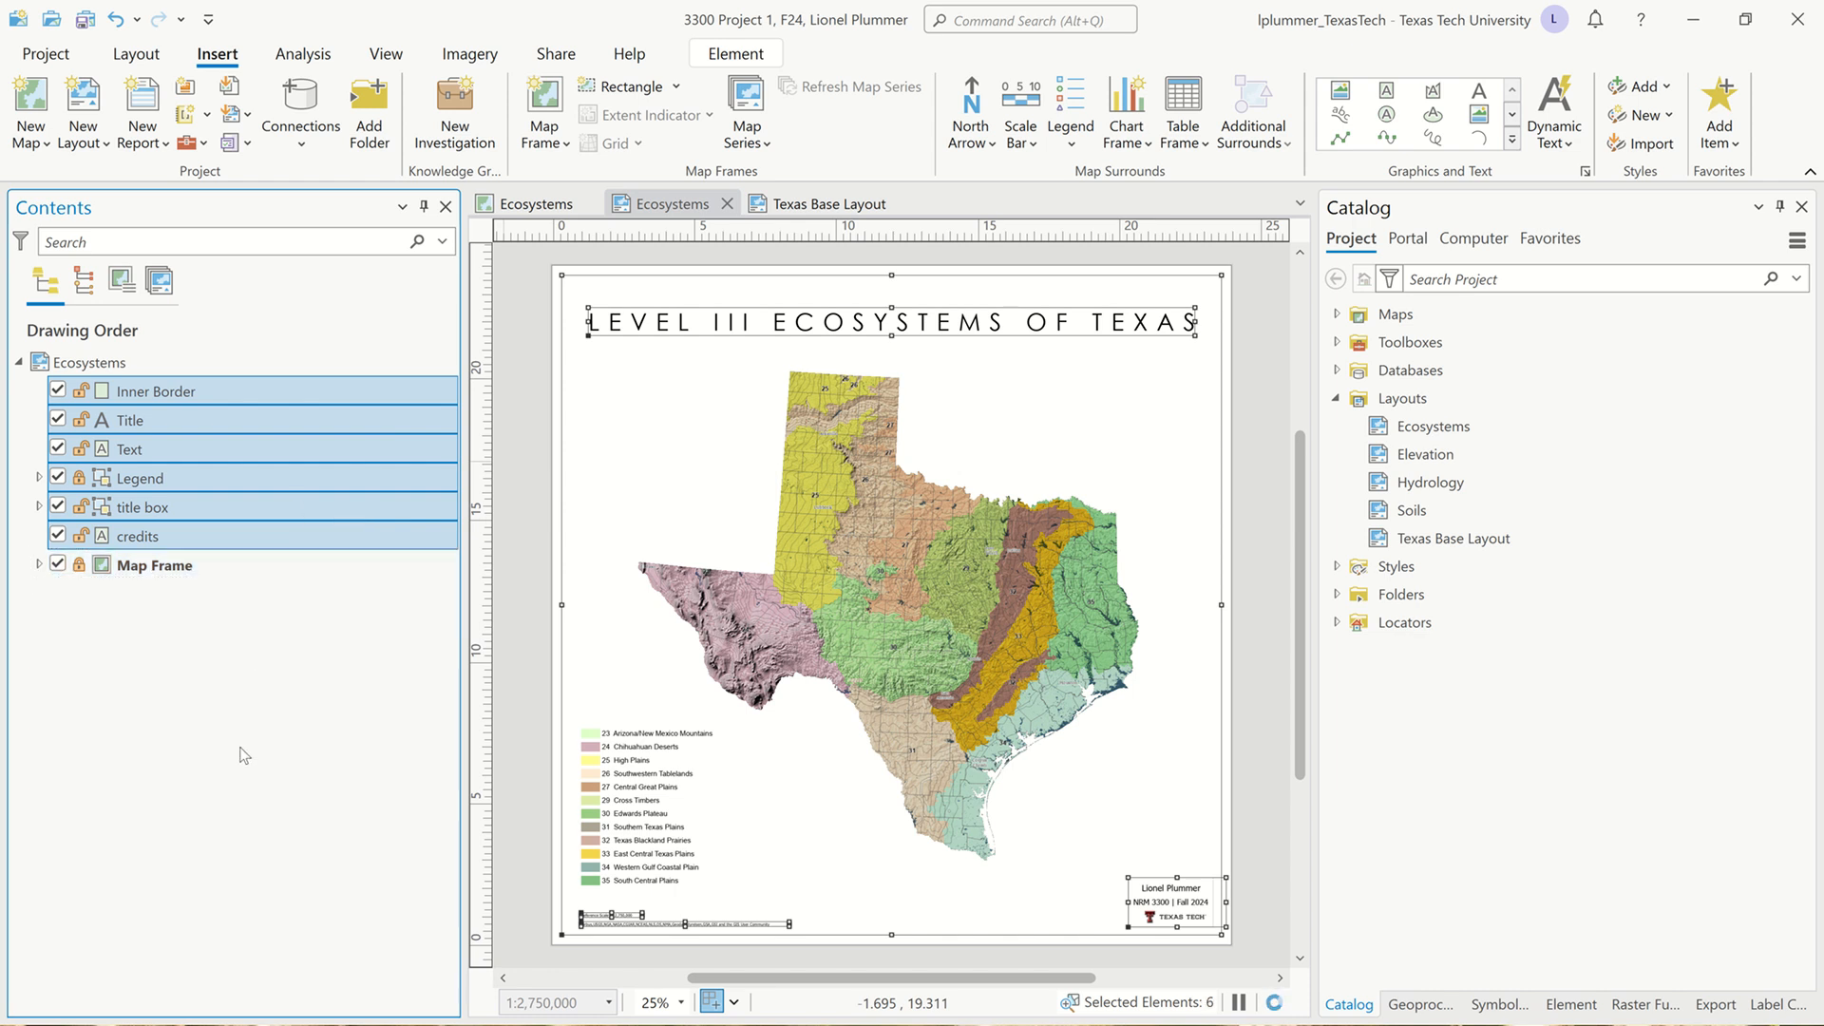
pyautogui.keyDown('ctrl'); pyautogui.click(283, 477); pyautogui.keyUp('ctrl')
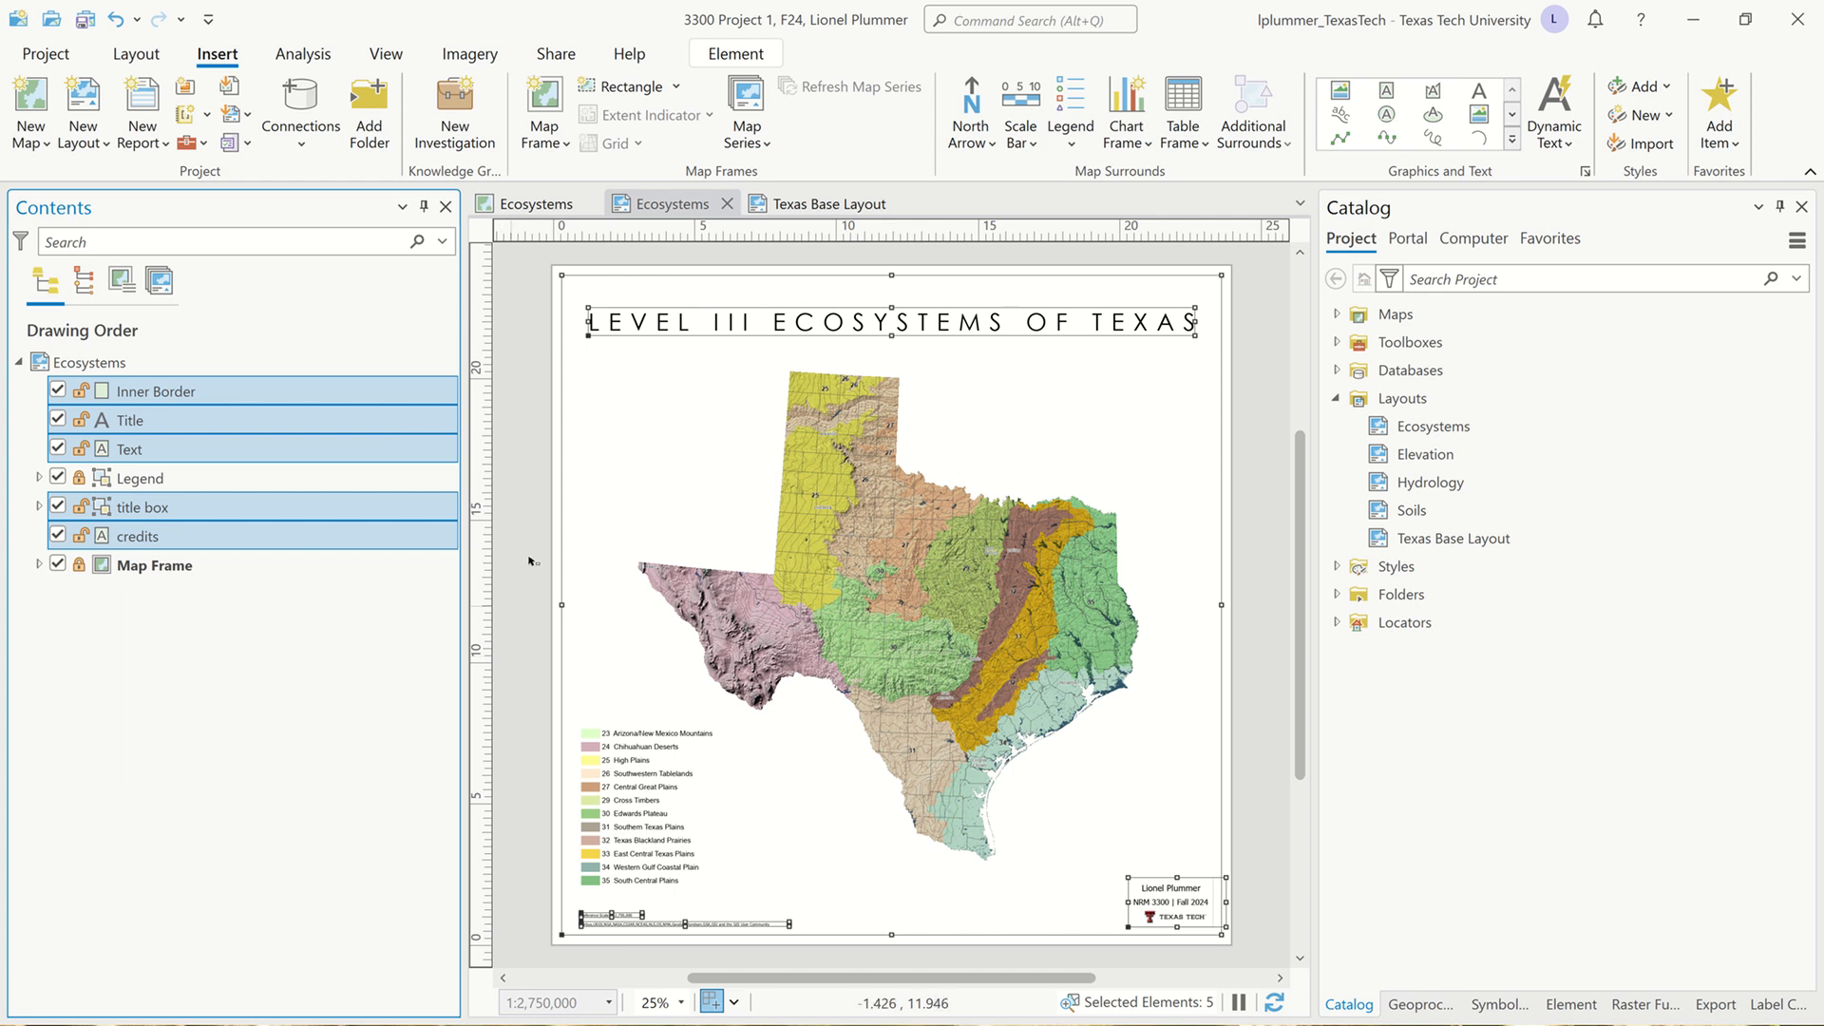
pyautogui.click(826, 211)
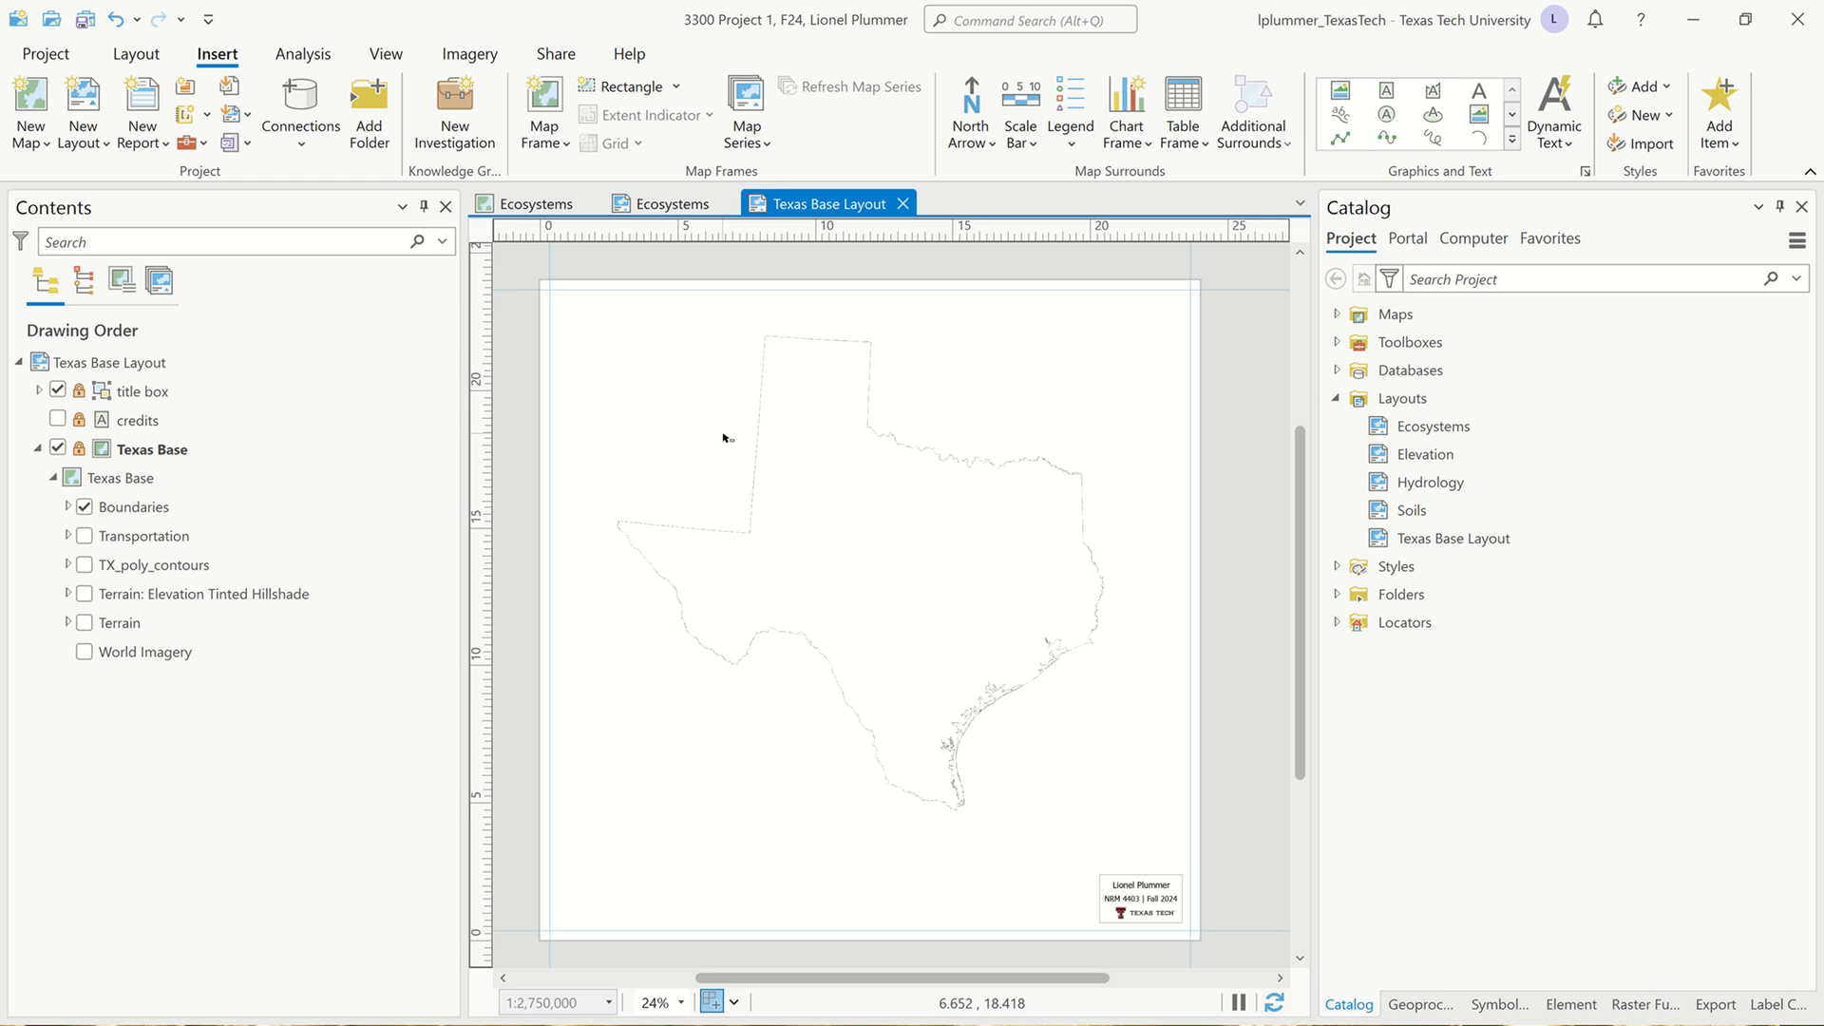
pyautogui.hotkey('ctrl', 'v')
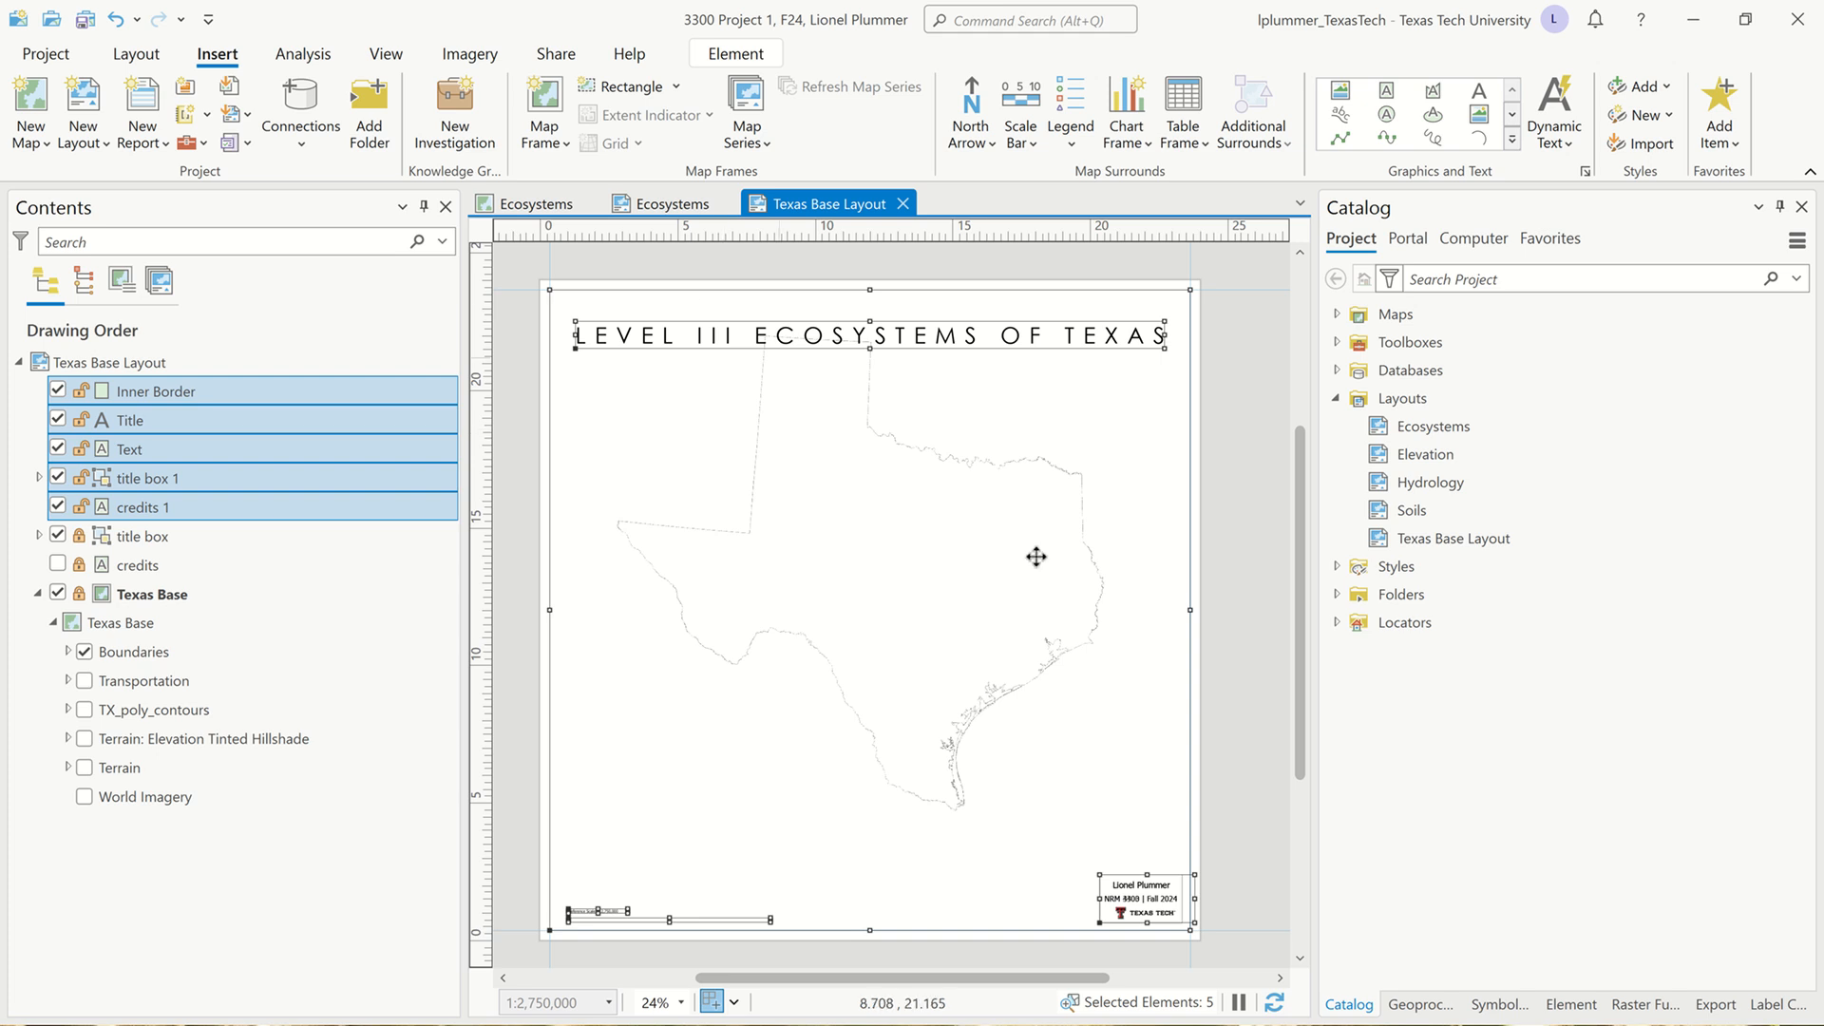
pyautogui.click(1207, 882)
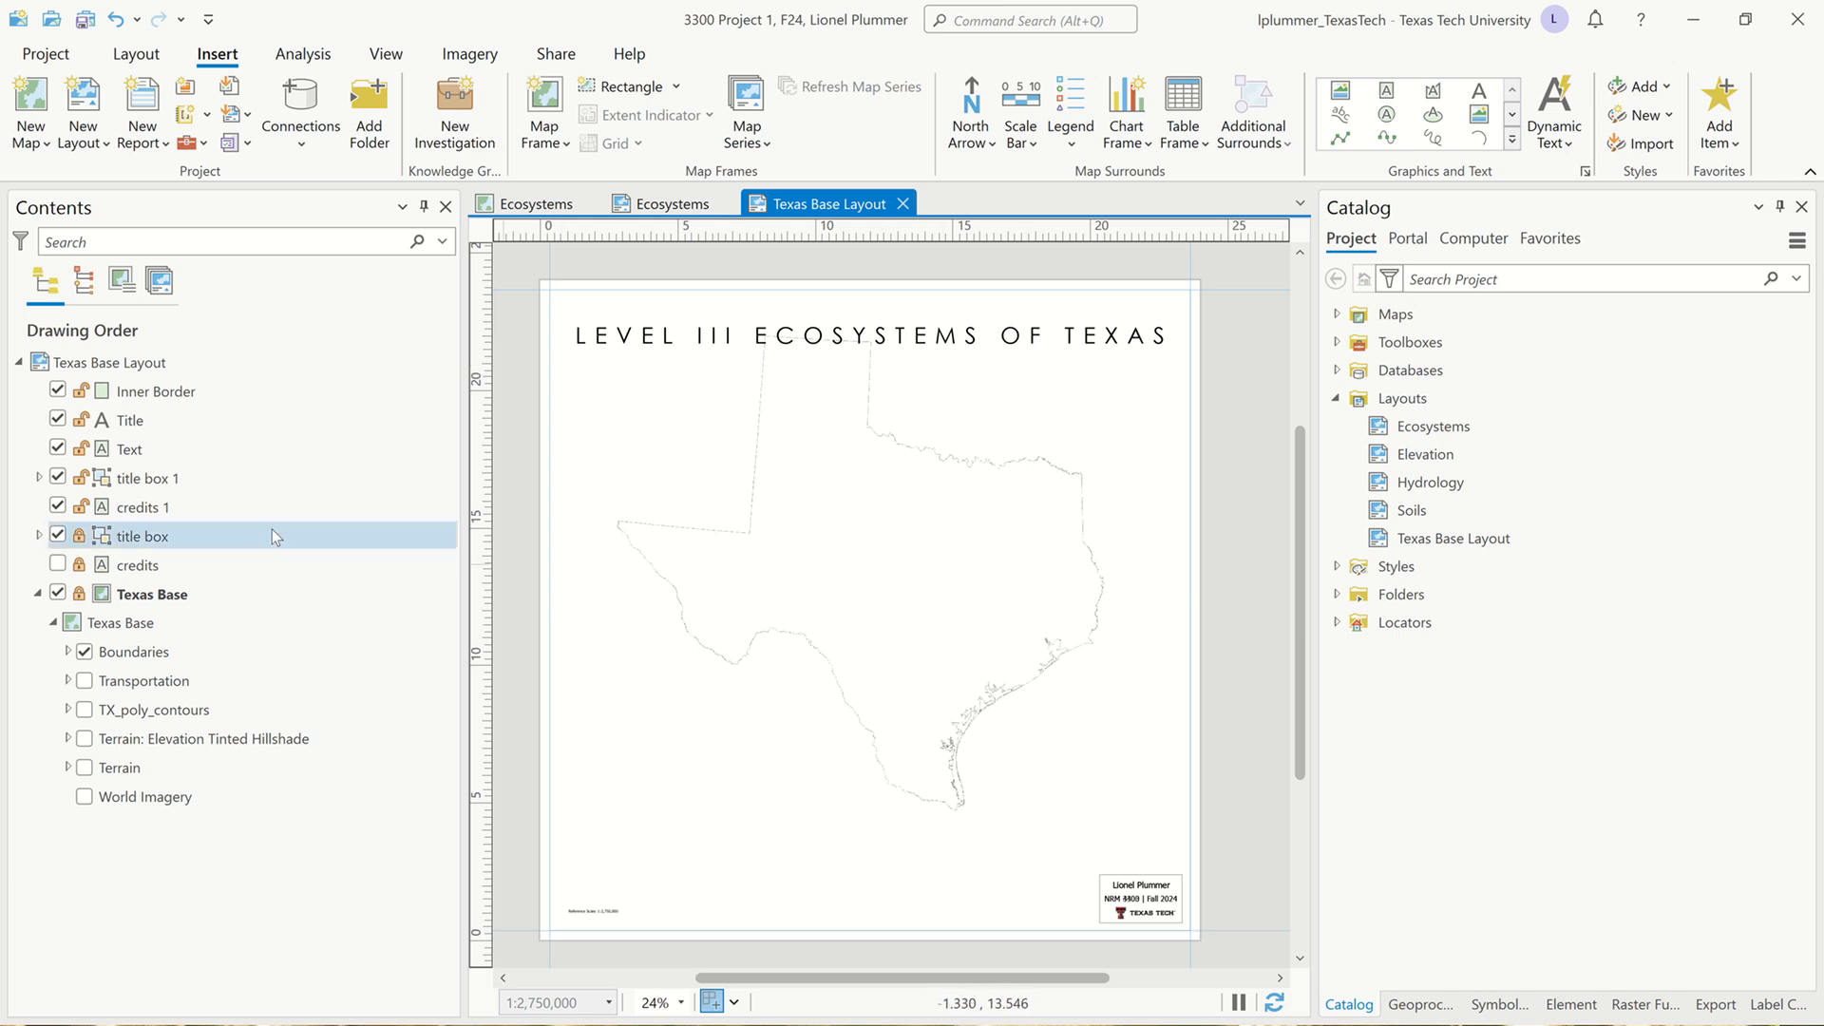
# Unlock the Texas Base map frame and select it on the layout page
pyautogui.click(79, 602)
pyautogui.click(78, 597)
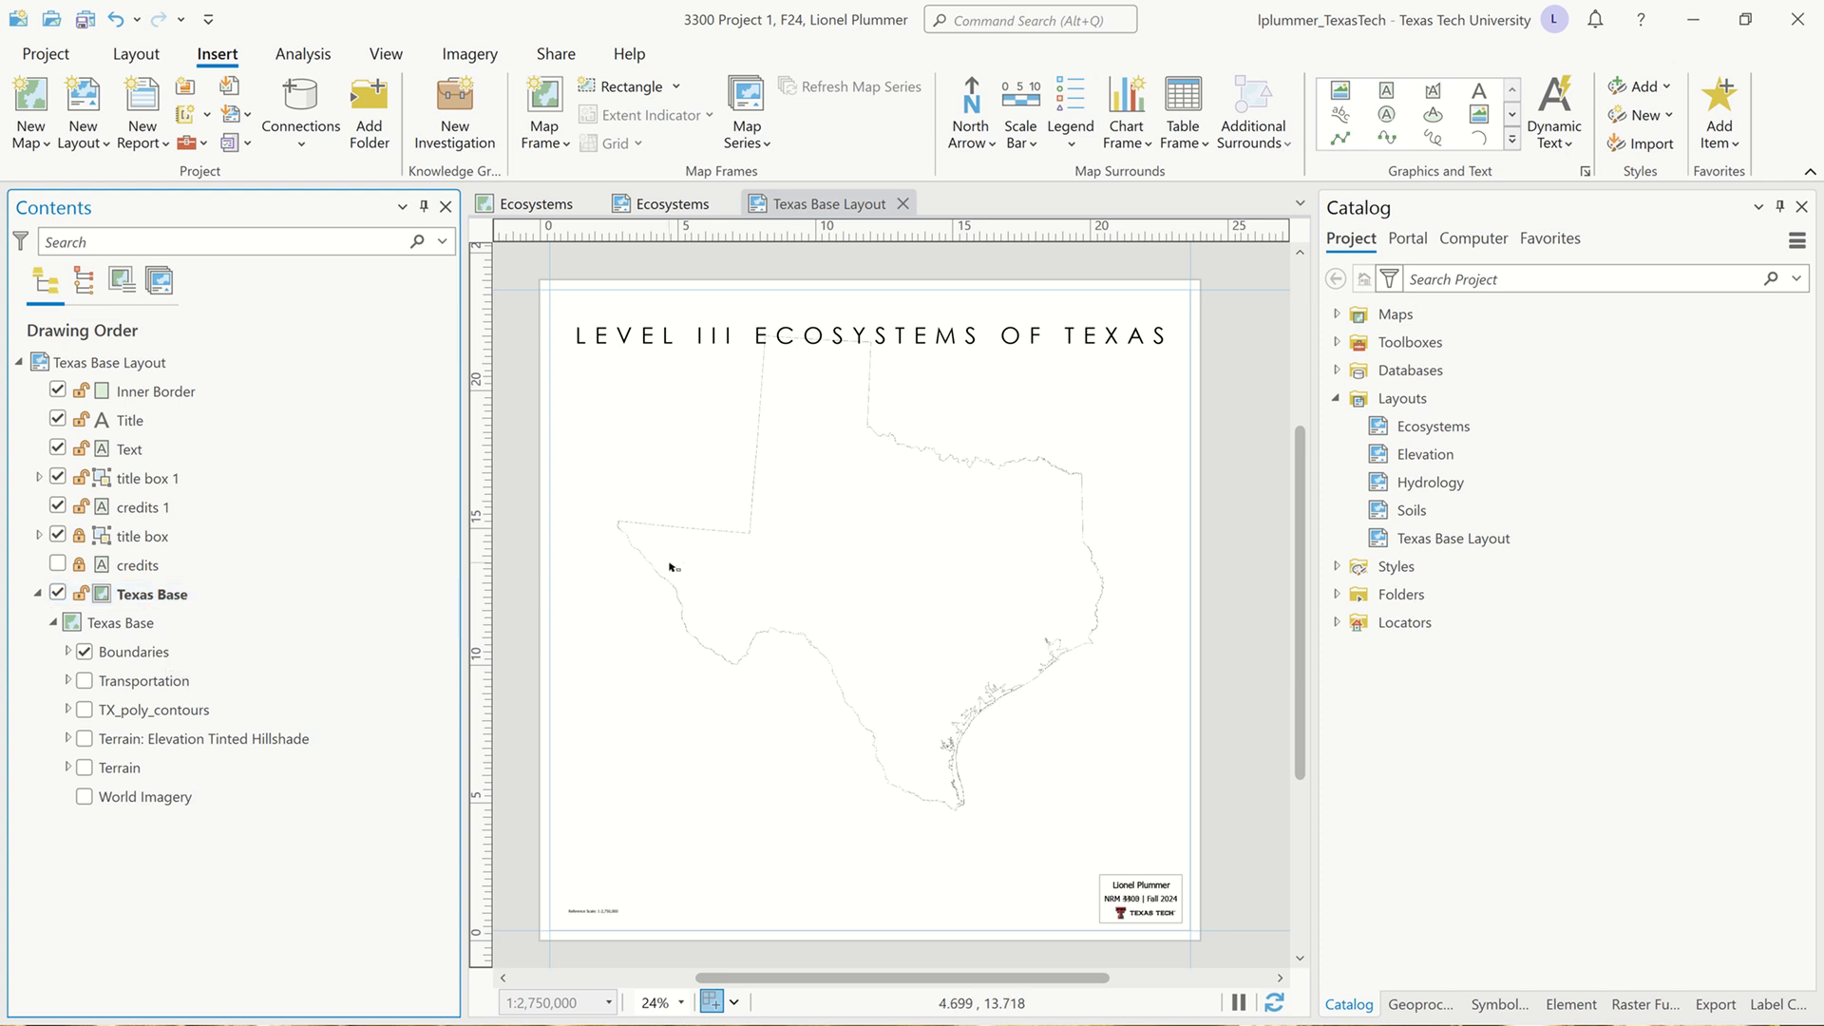
pyautogui.click(814, 559)
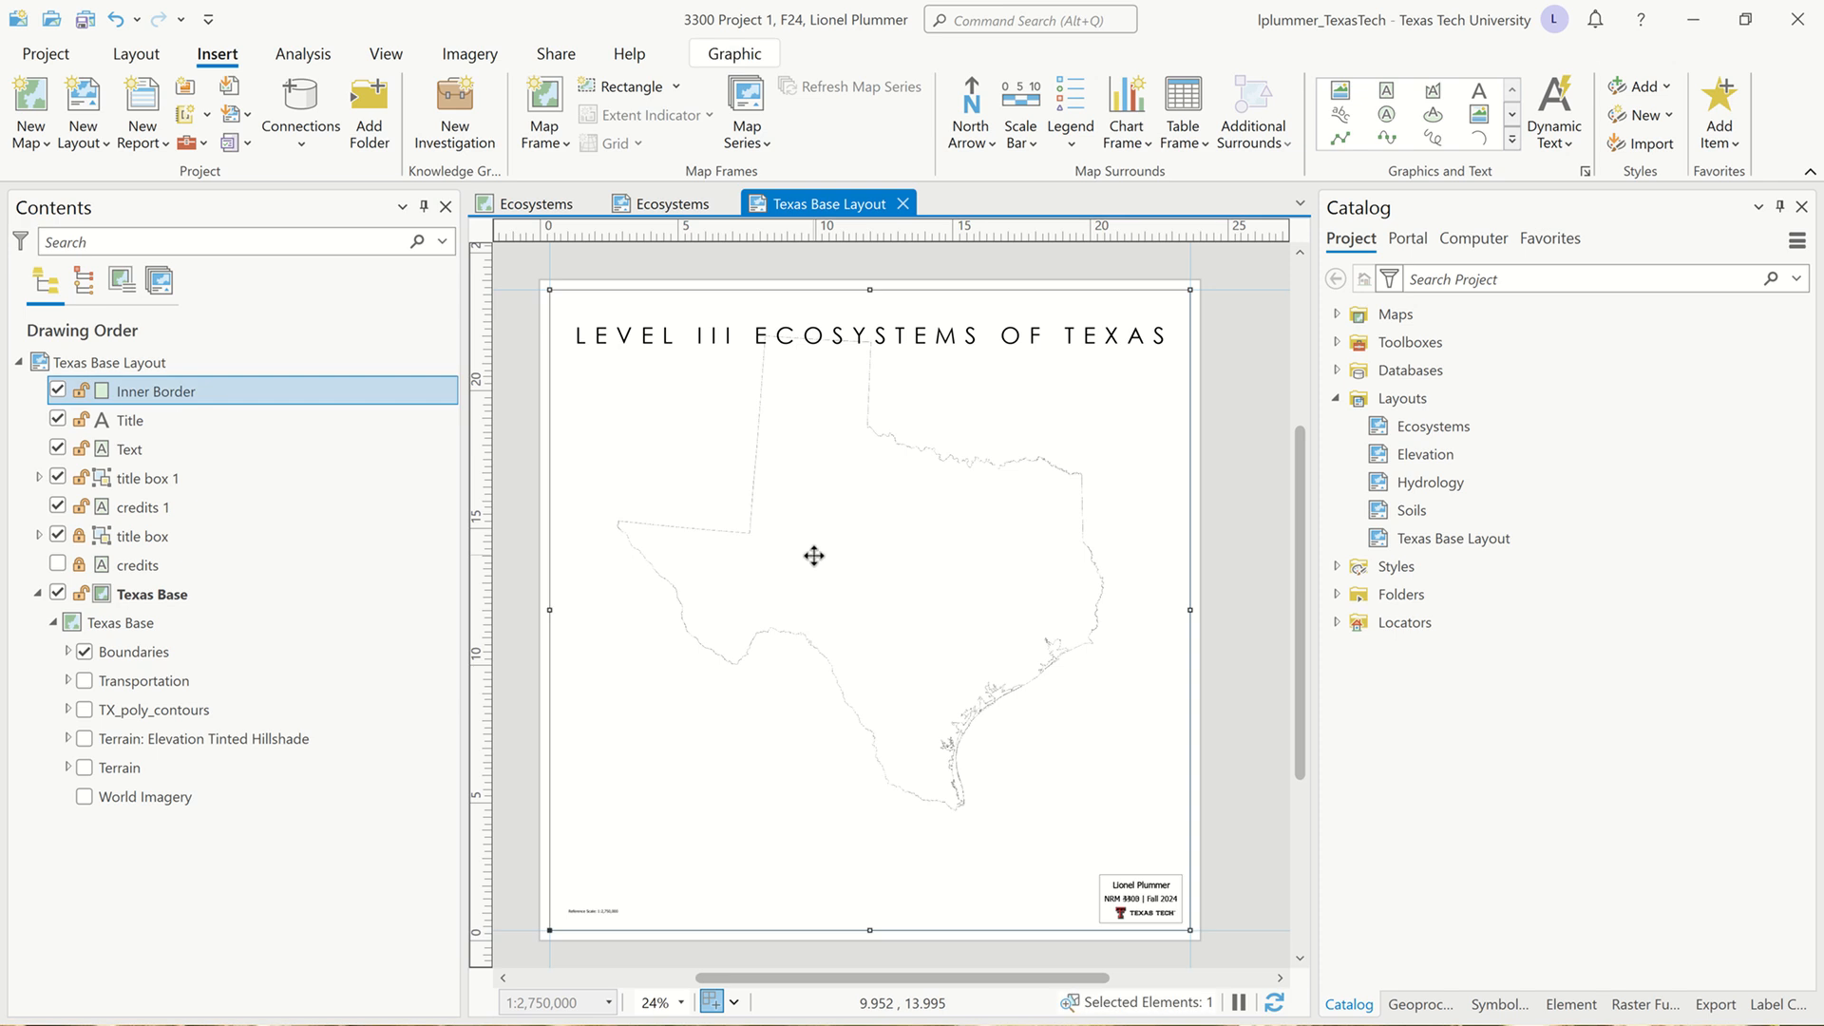
pyautogui.rightClick(814, 556)
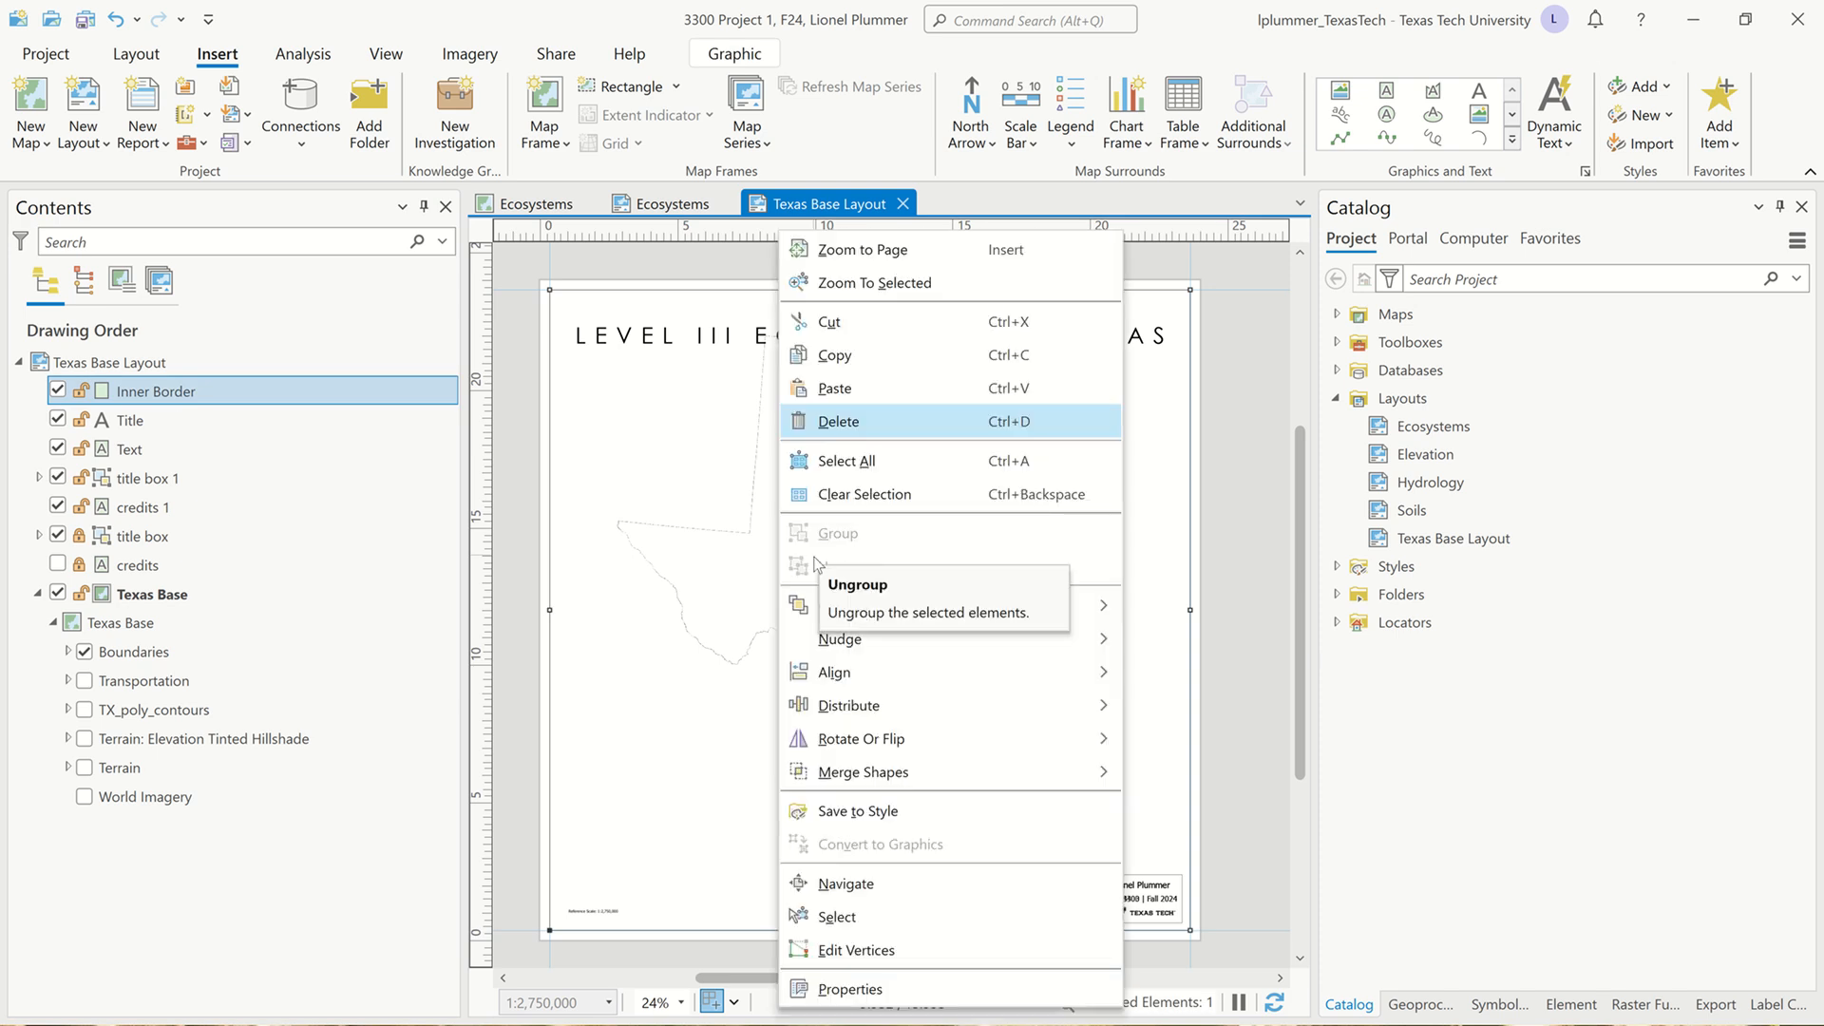
pyautogui.click(697, 442)
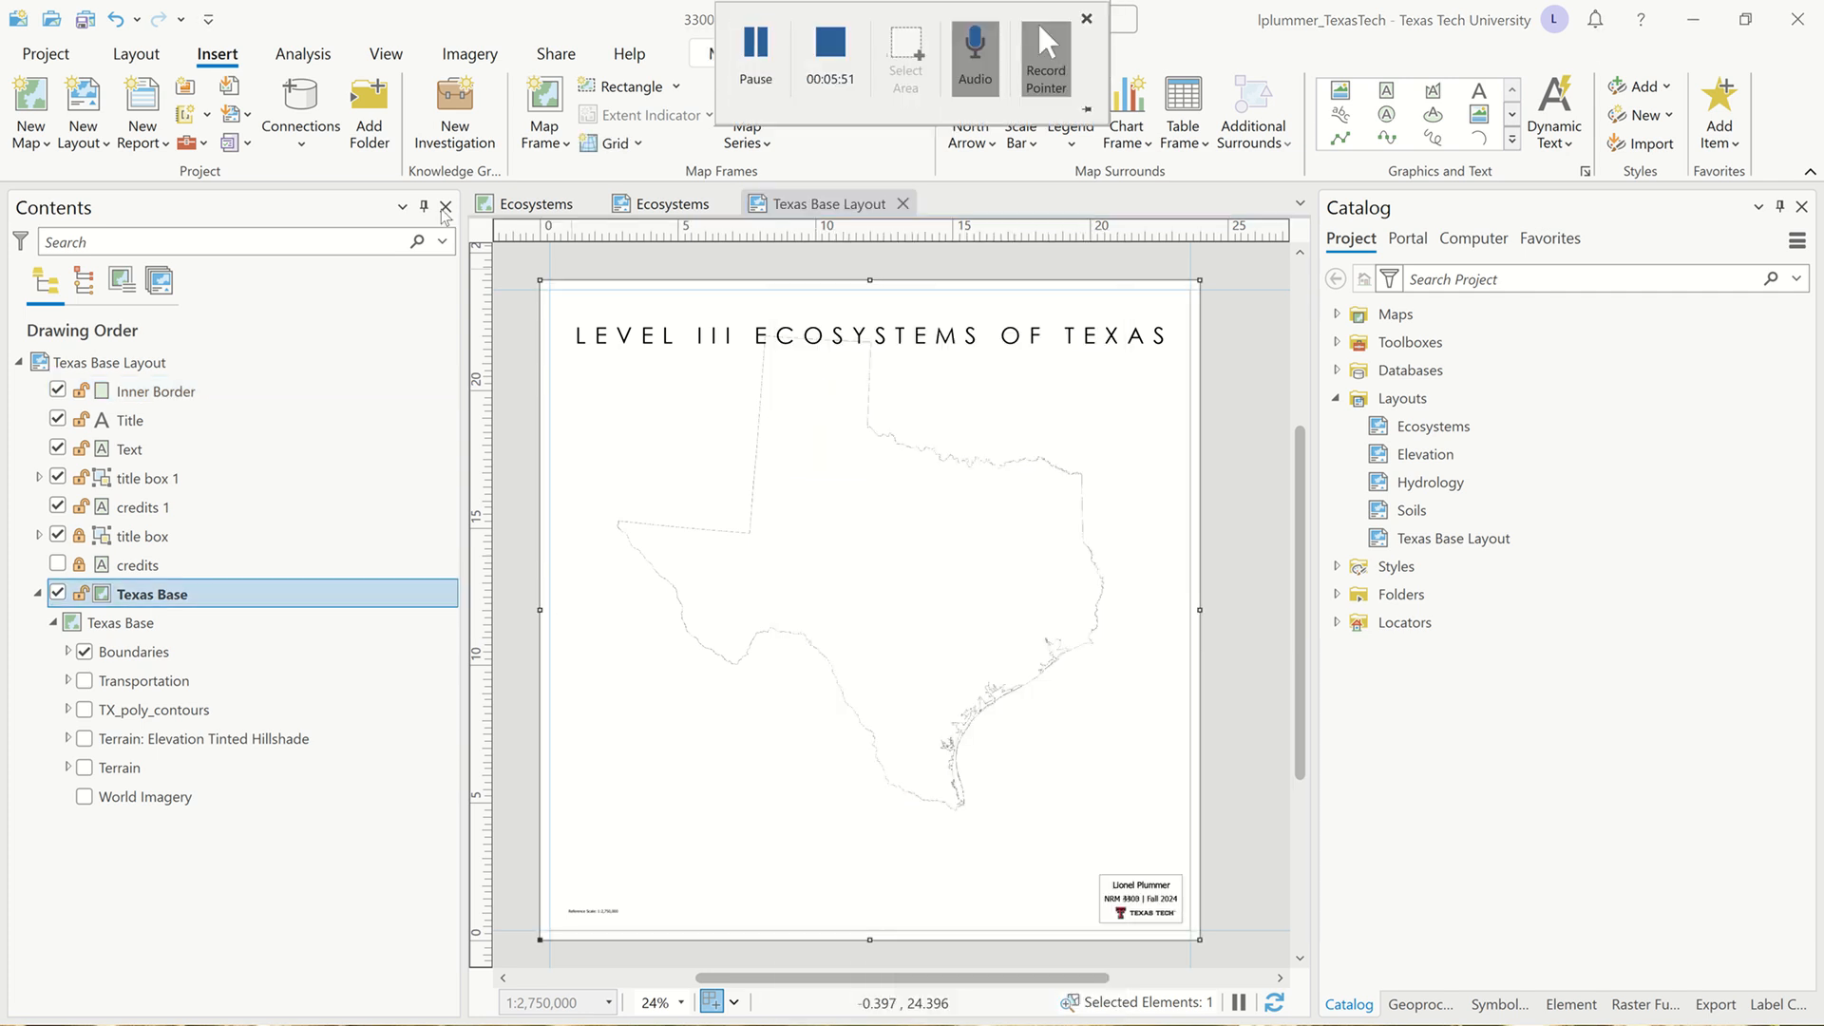
pyautogui.rightClick(107, 598)
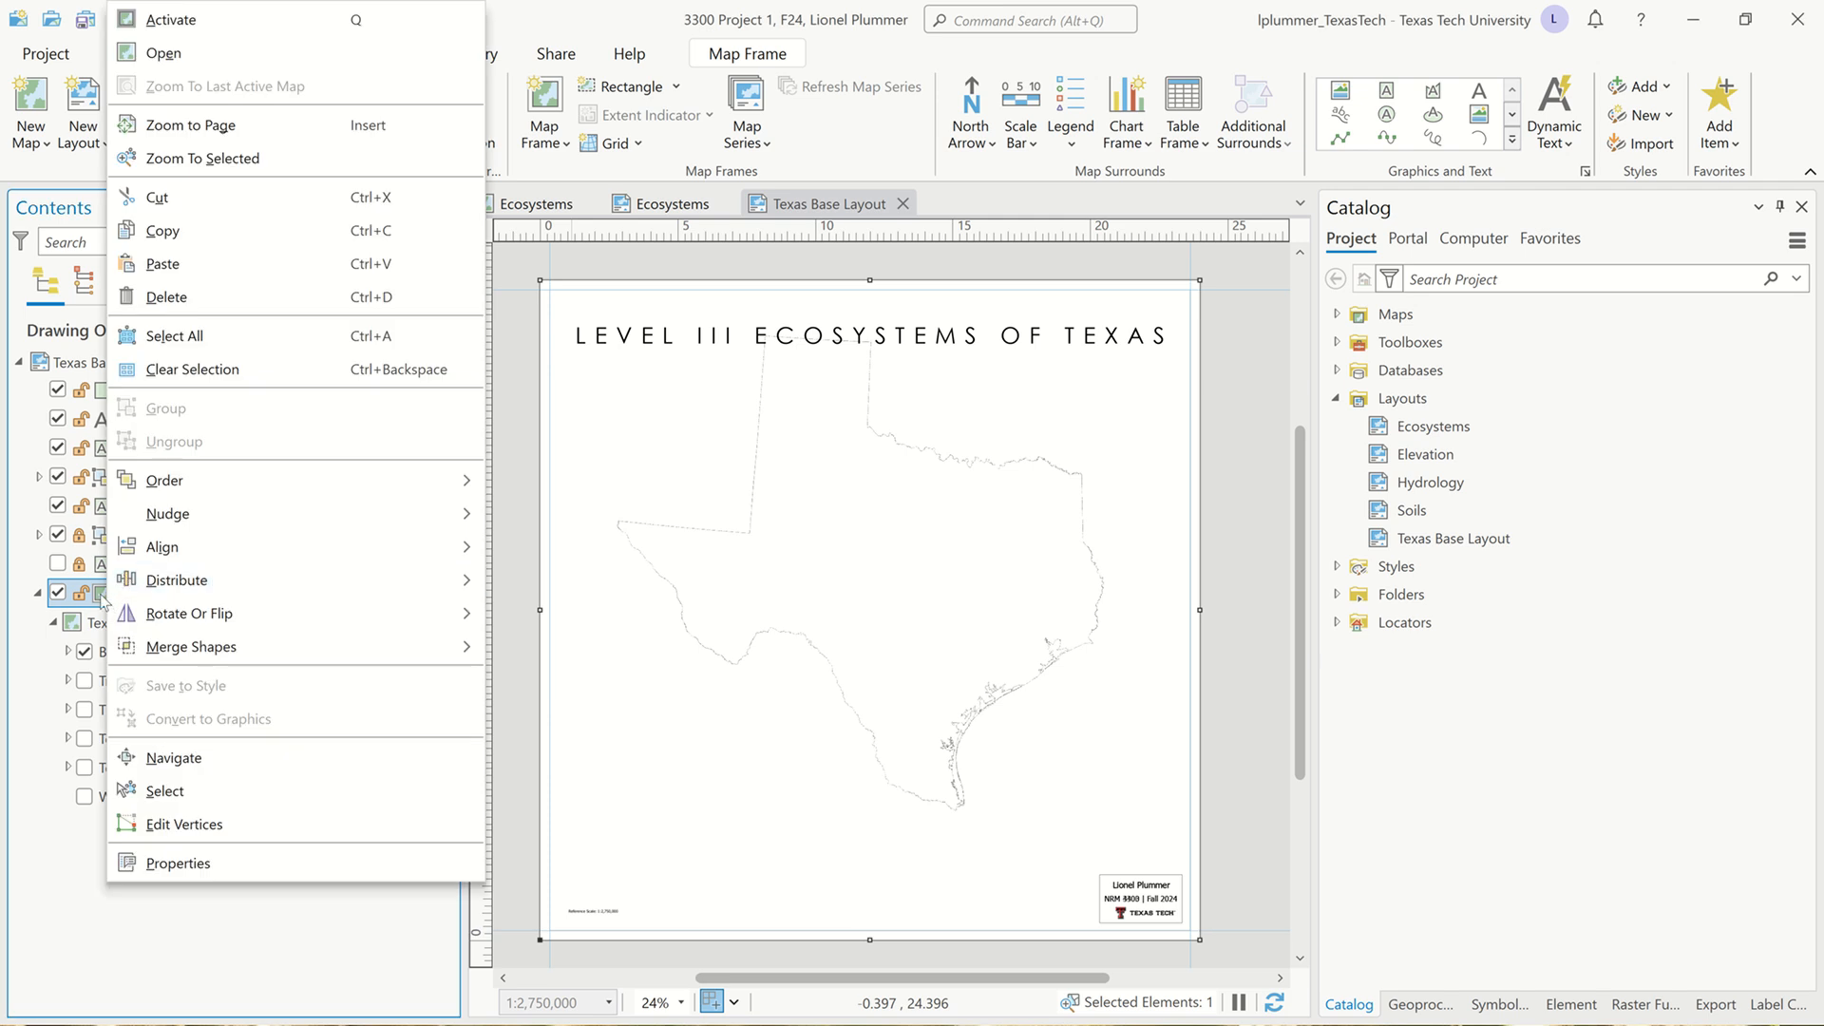
pyautogui.click(220, 32)
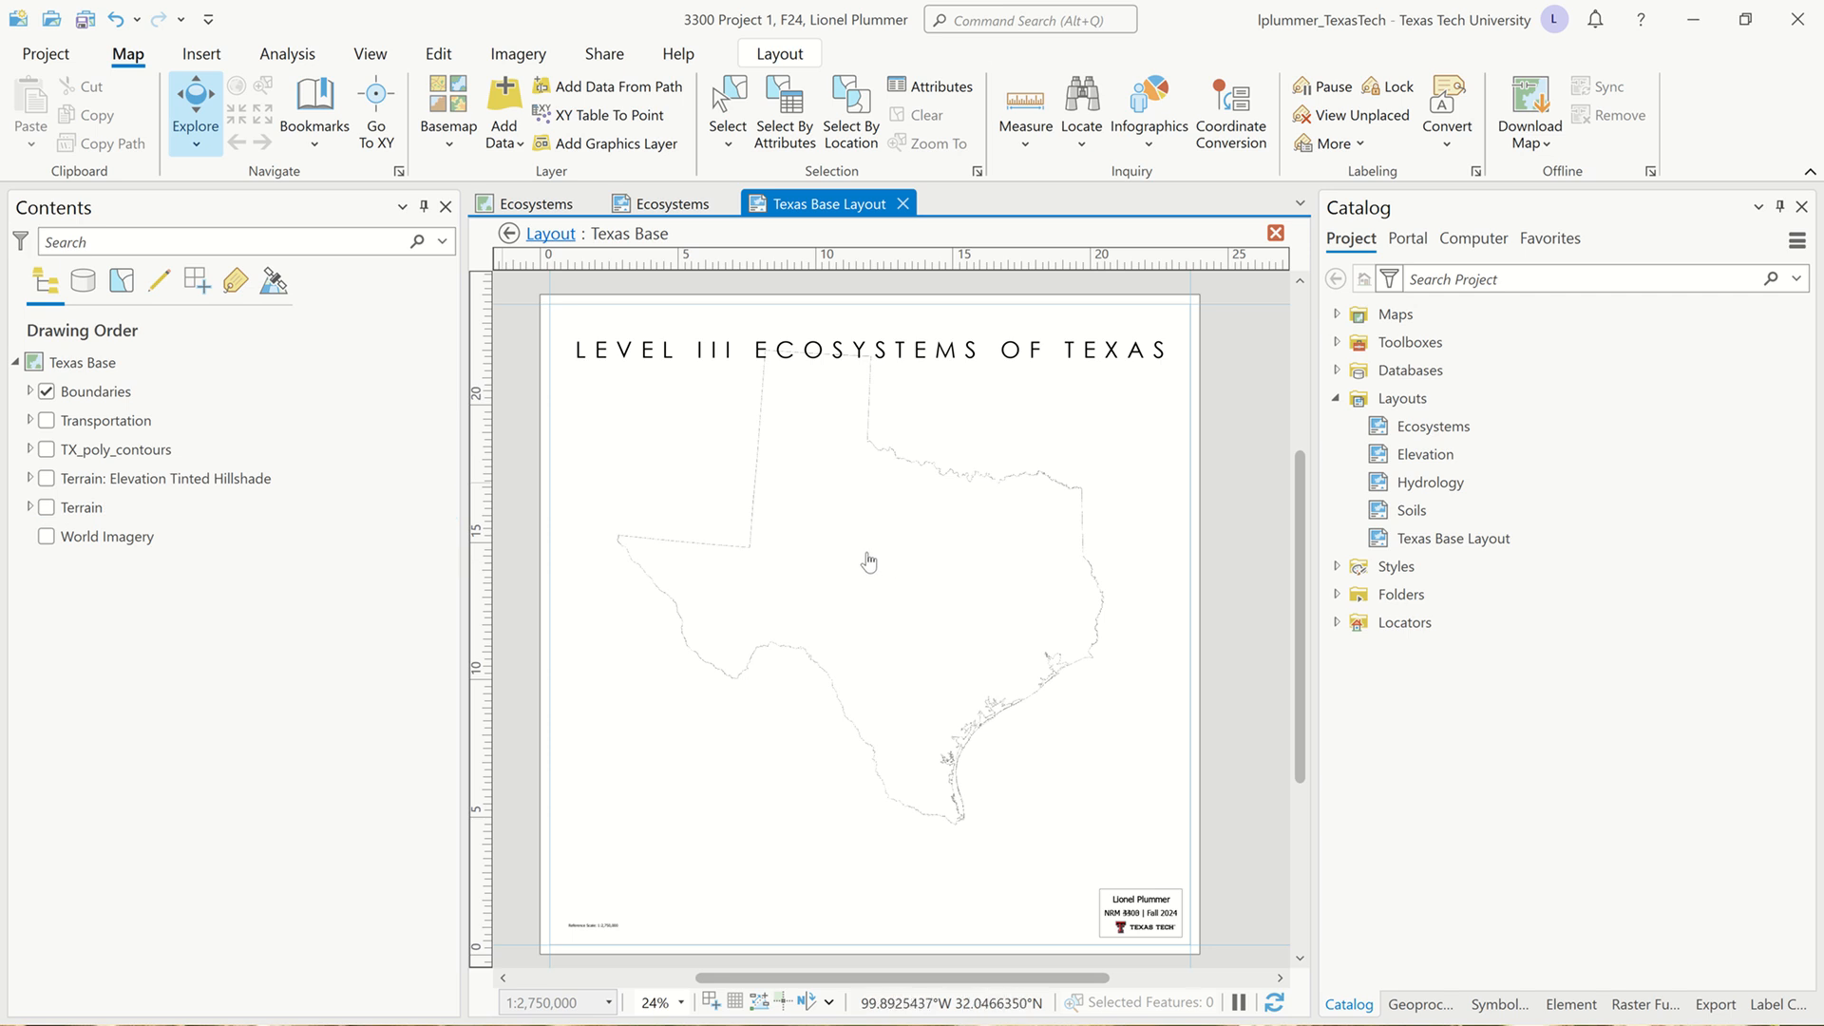
pyautogui.click(551, 234)
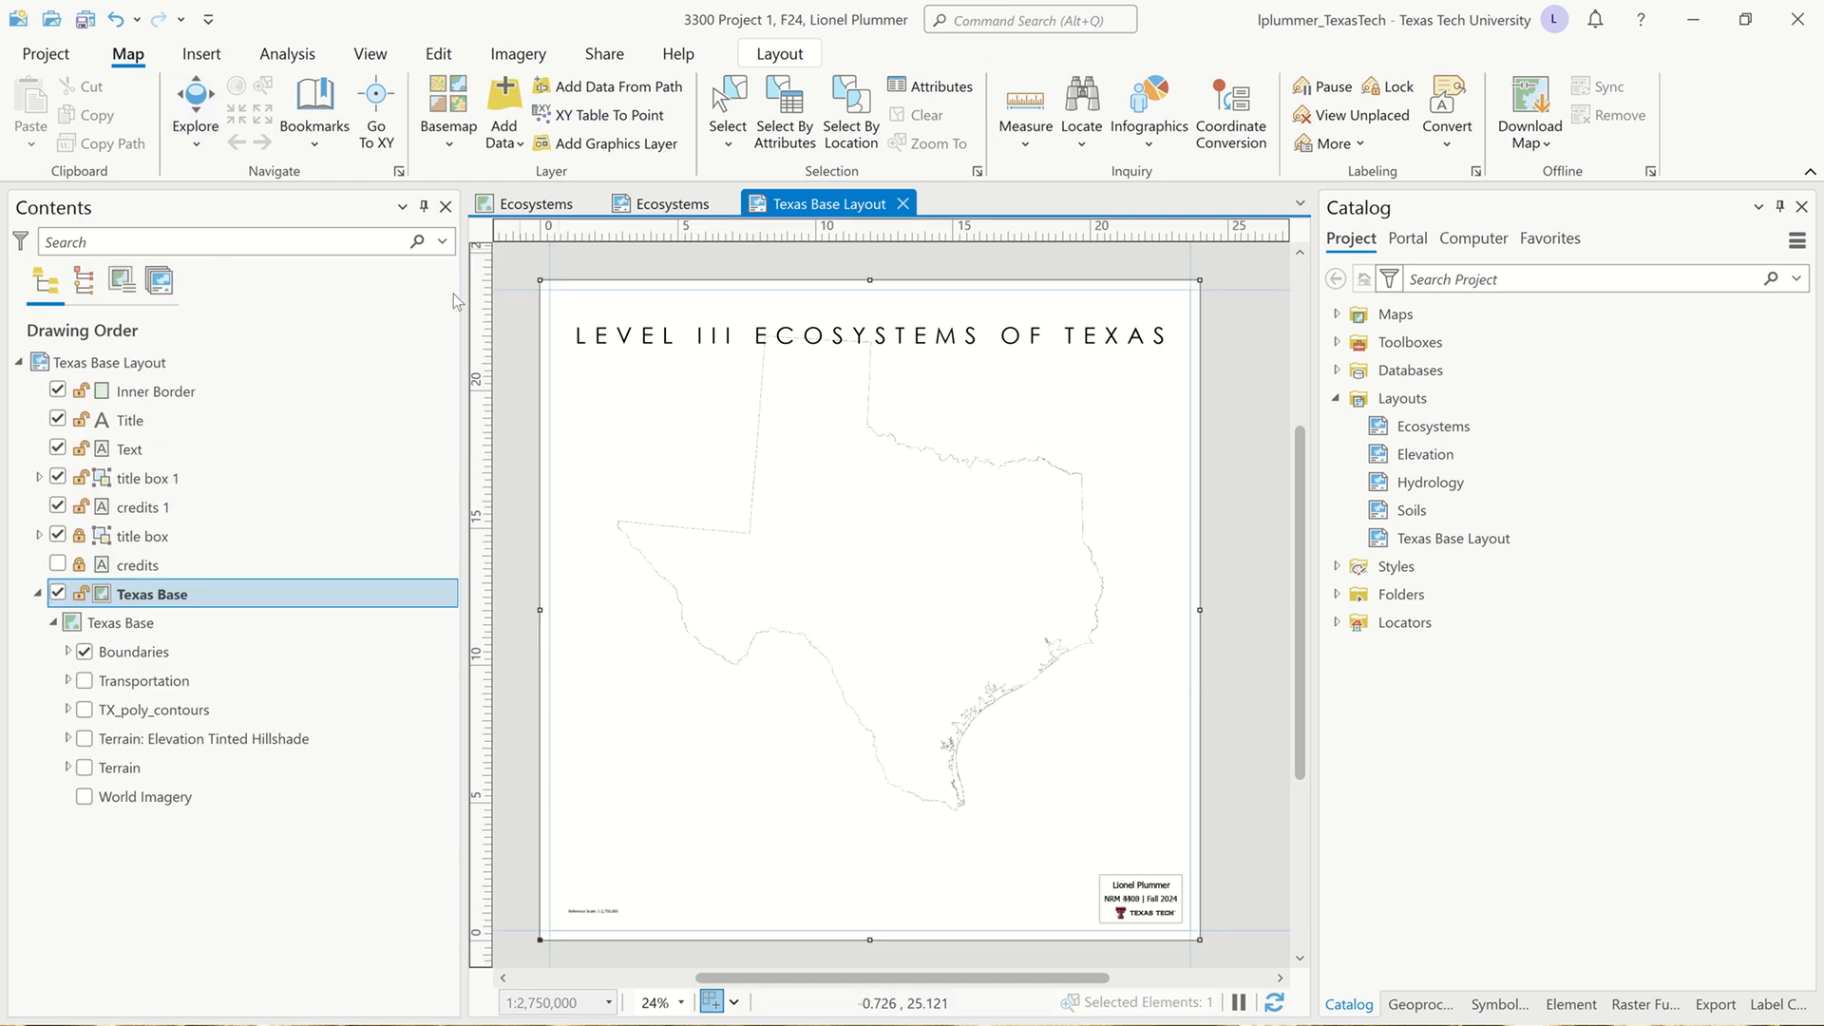
# Set the display constraint of the Texas Base map frame to None
pyautogui.doubleClick(101, 596)
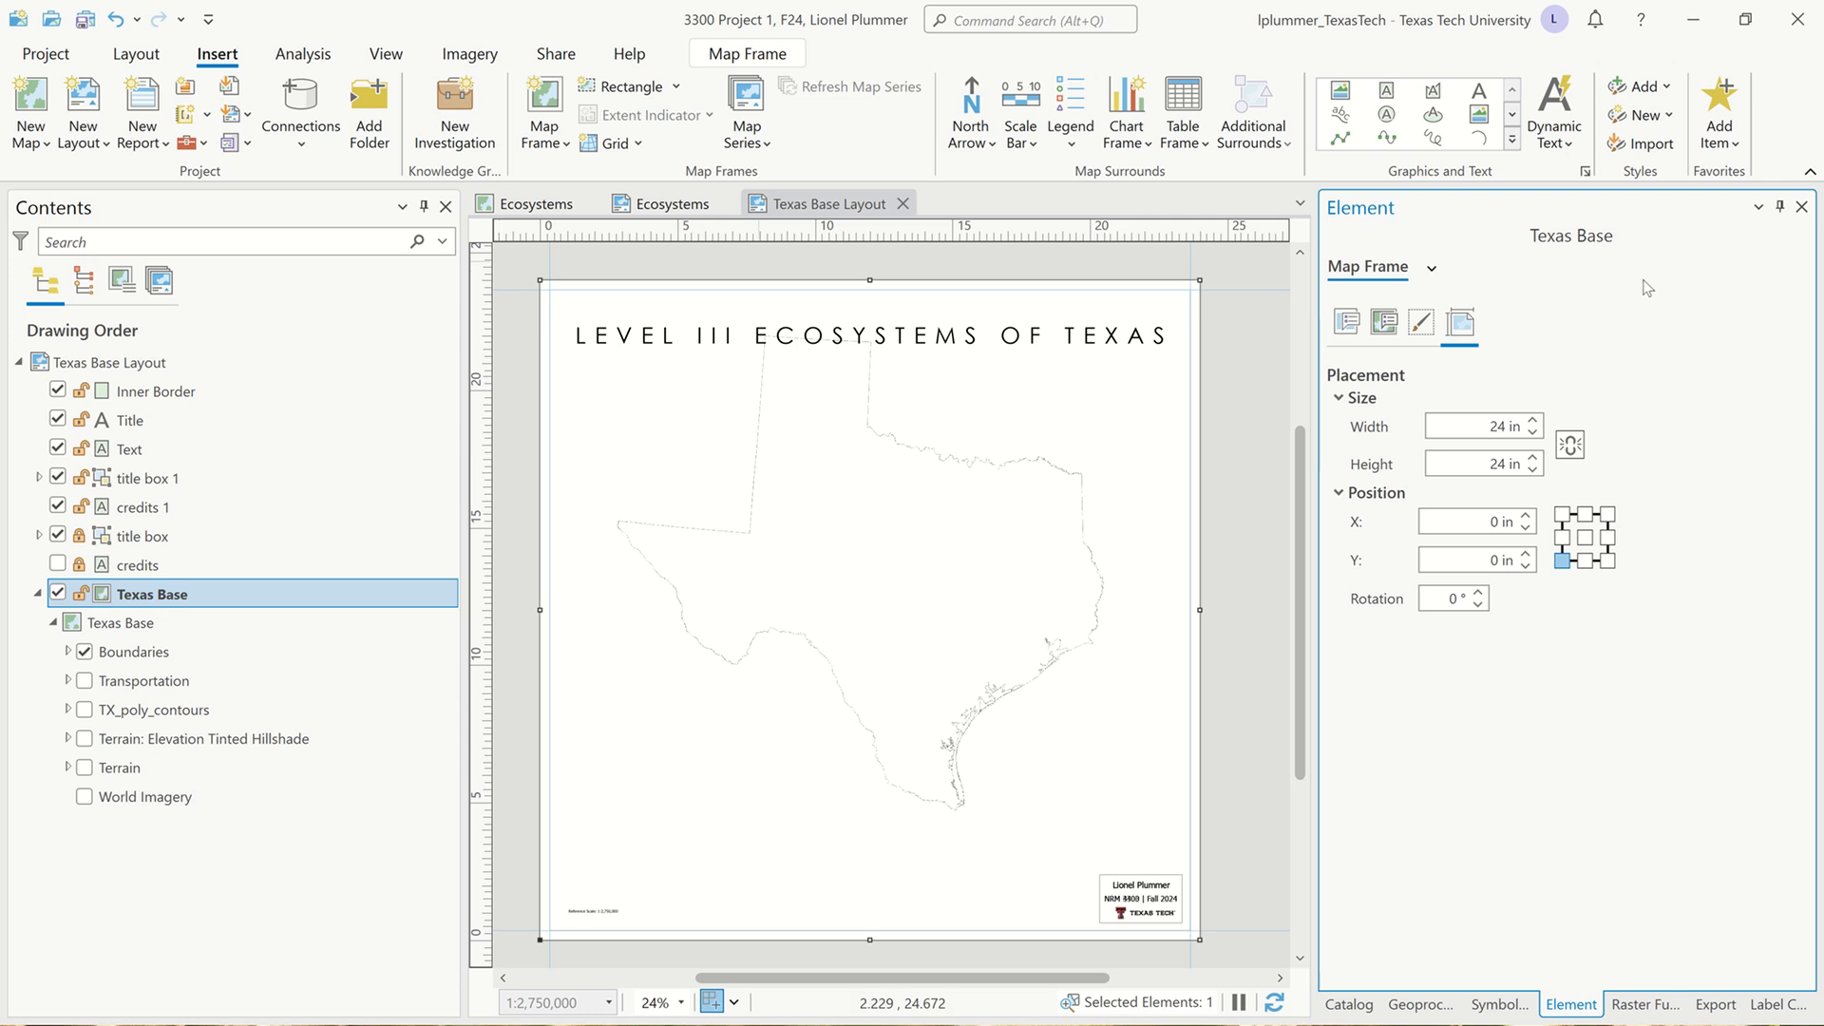
pyautogui.click(1386, 325)
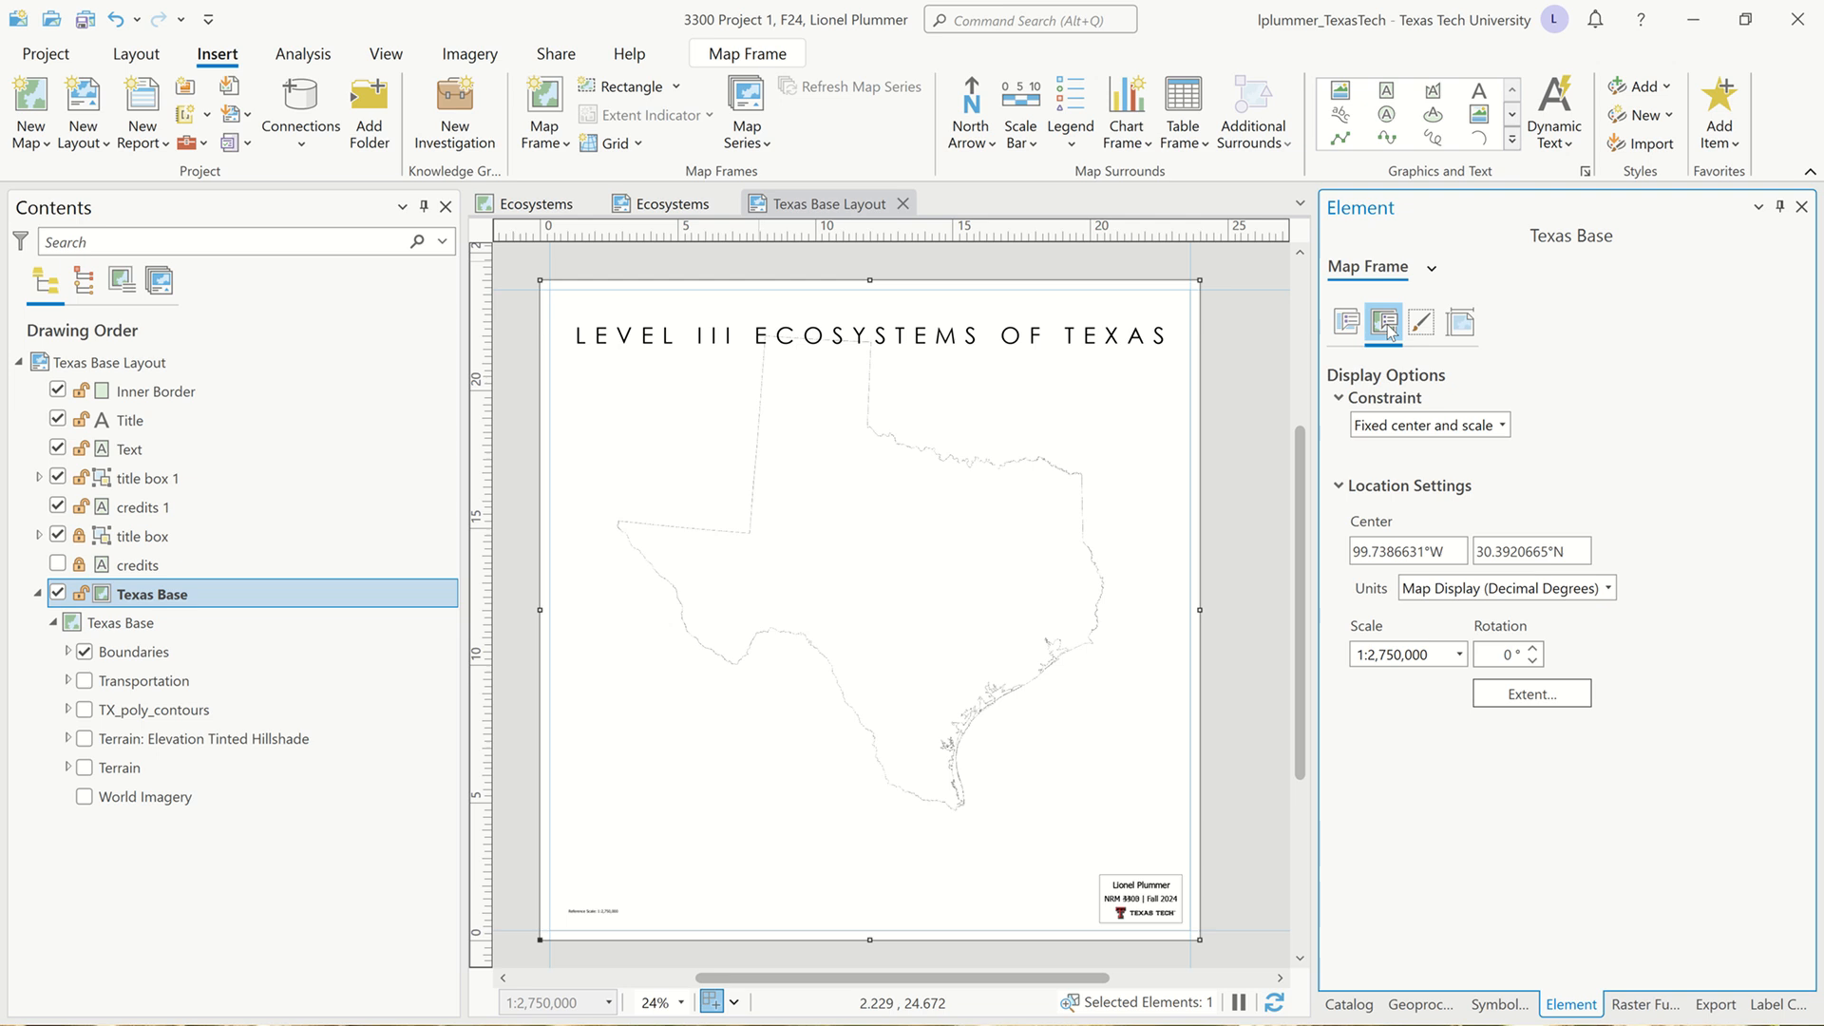
pyautogui.click(1504, 427)
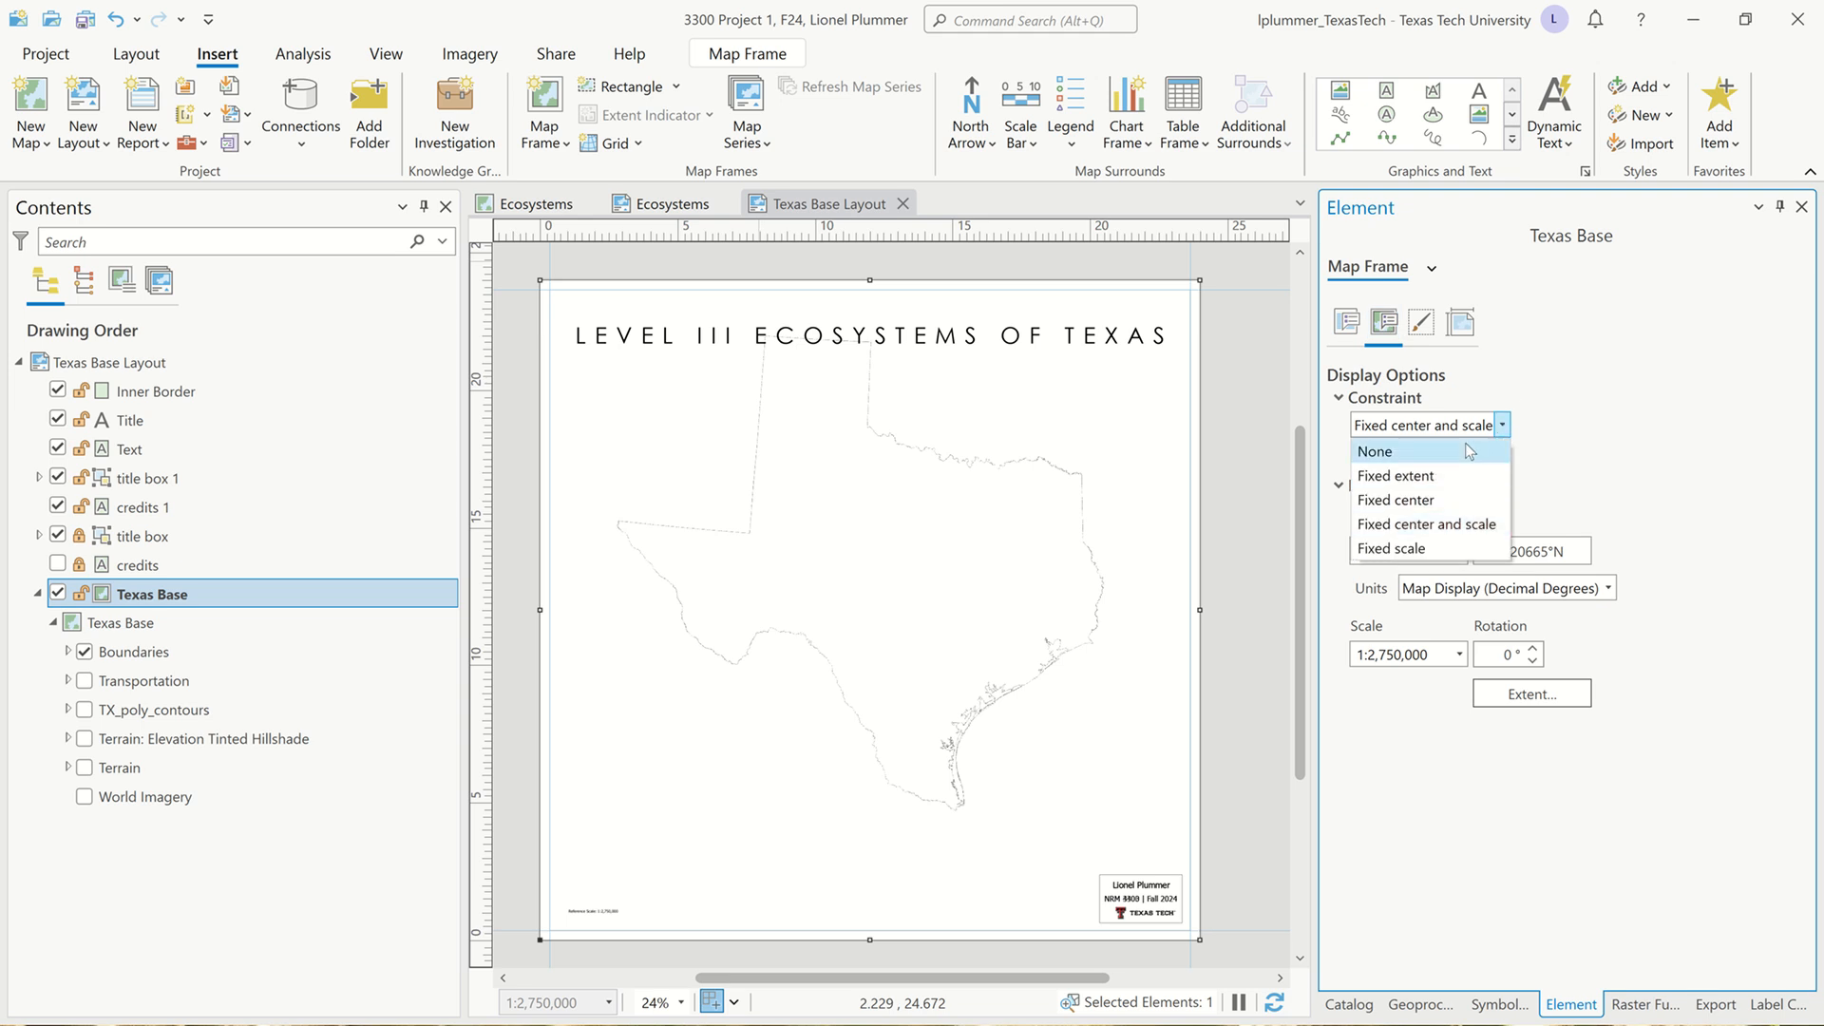
pyautogui.click(1465, 442)
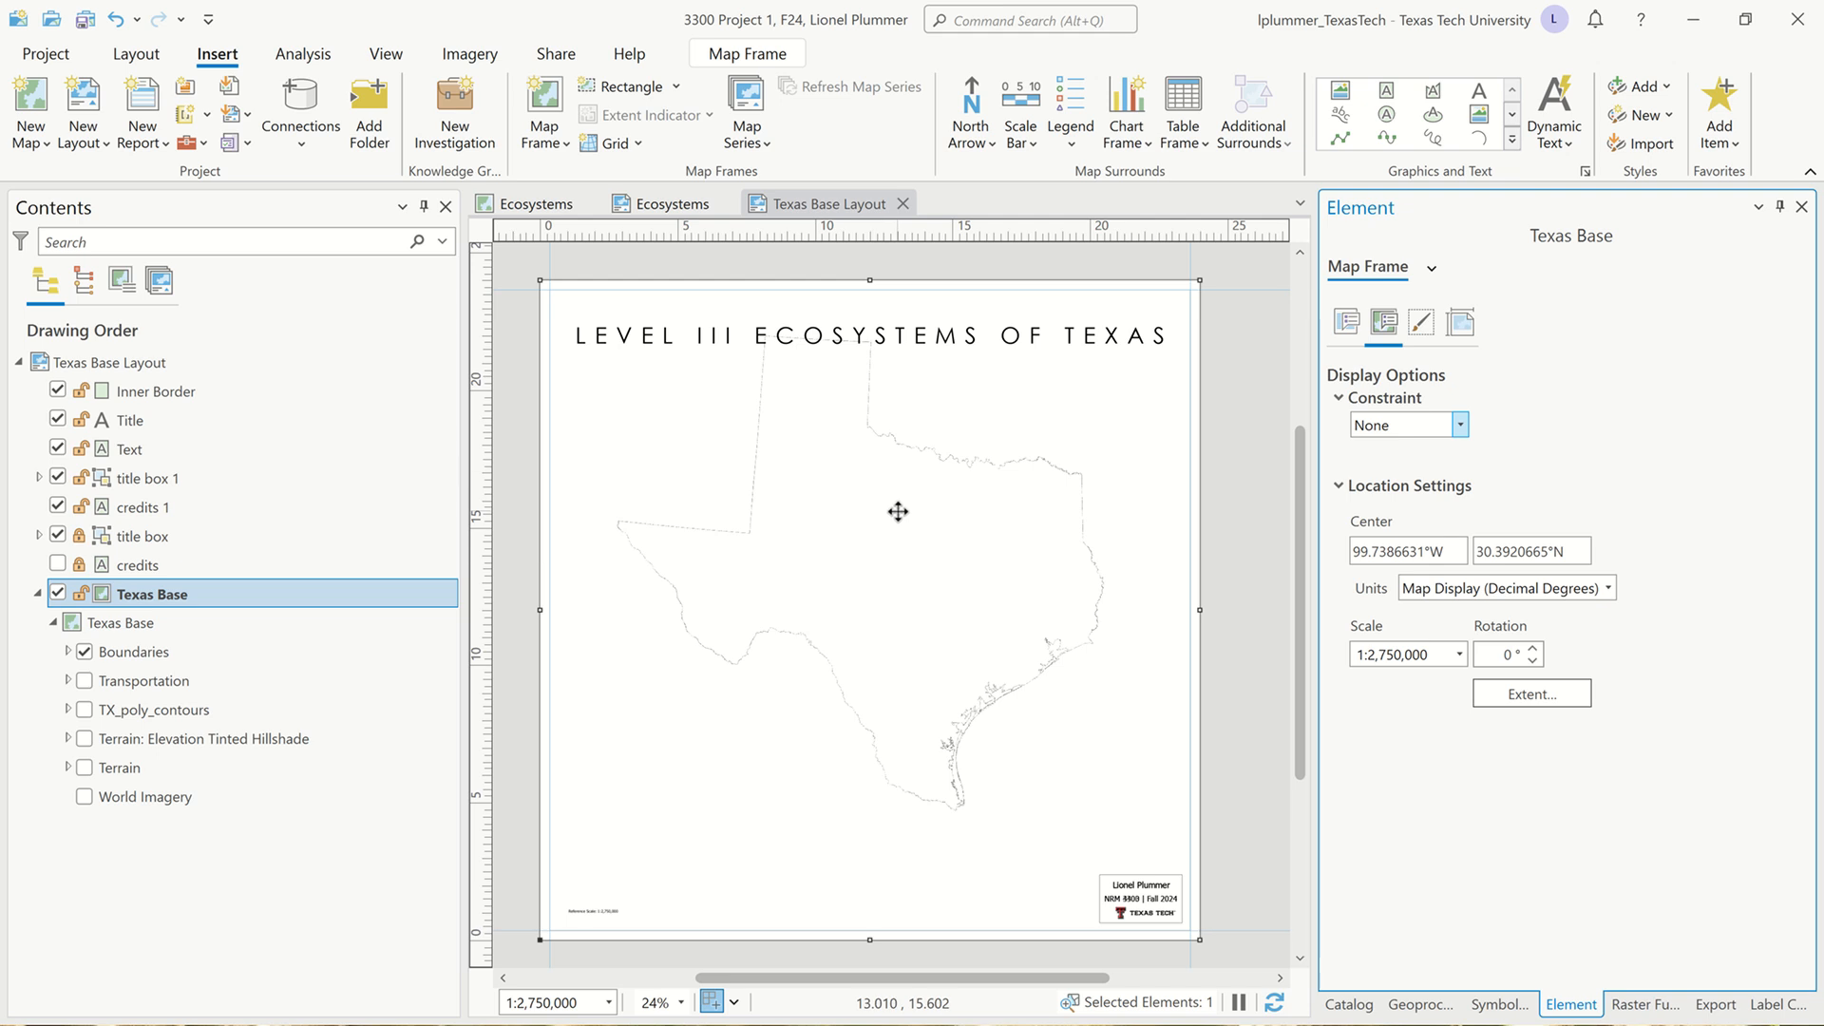
# Shift the map inside the Texas Base frame down about 2 in, clear of the title, and show the Terrain: Elevation Tinted Hillshade layer
pyautogui.rightClick(116, 595)
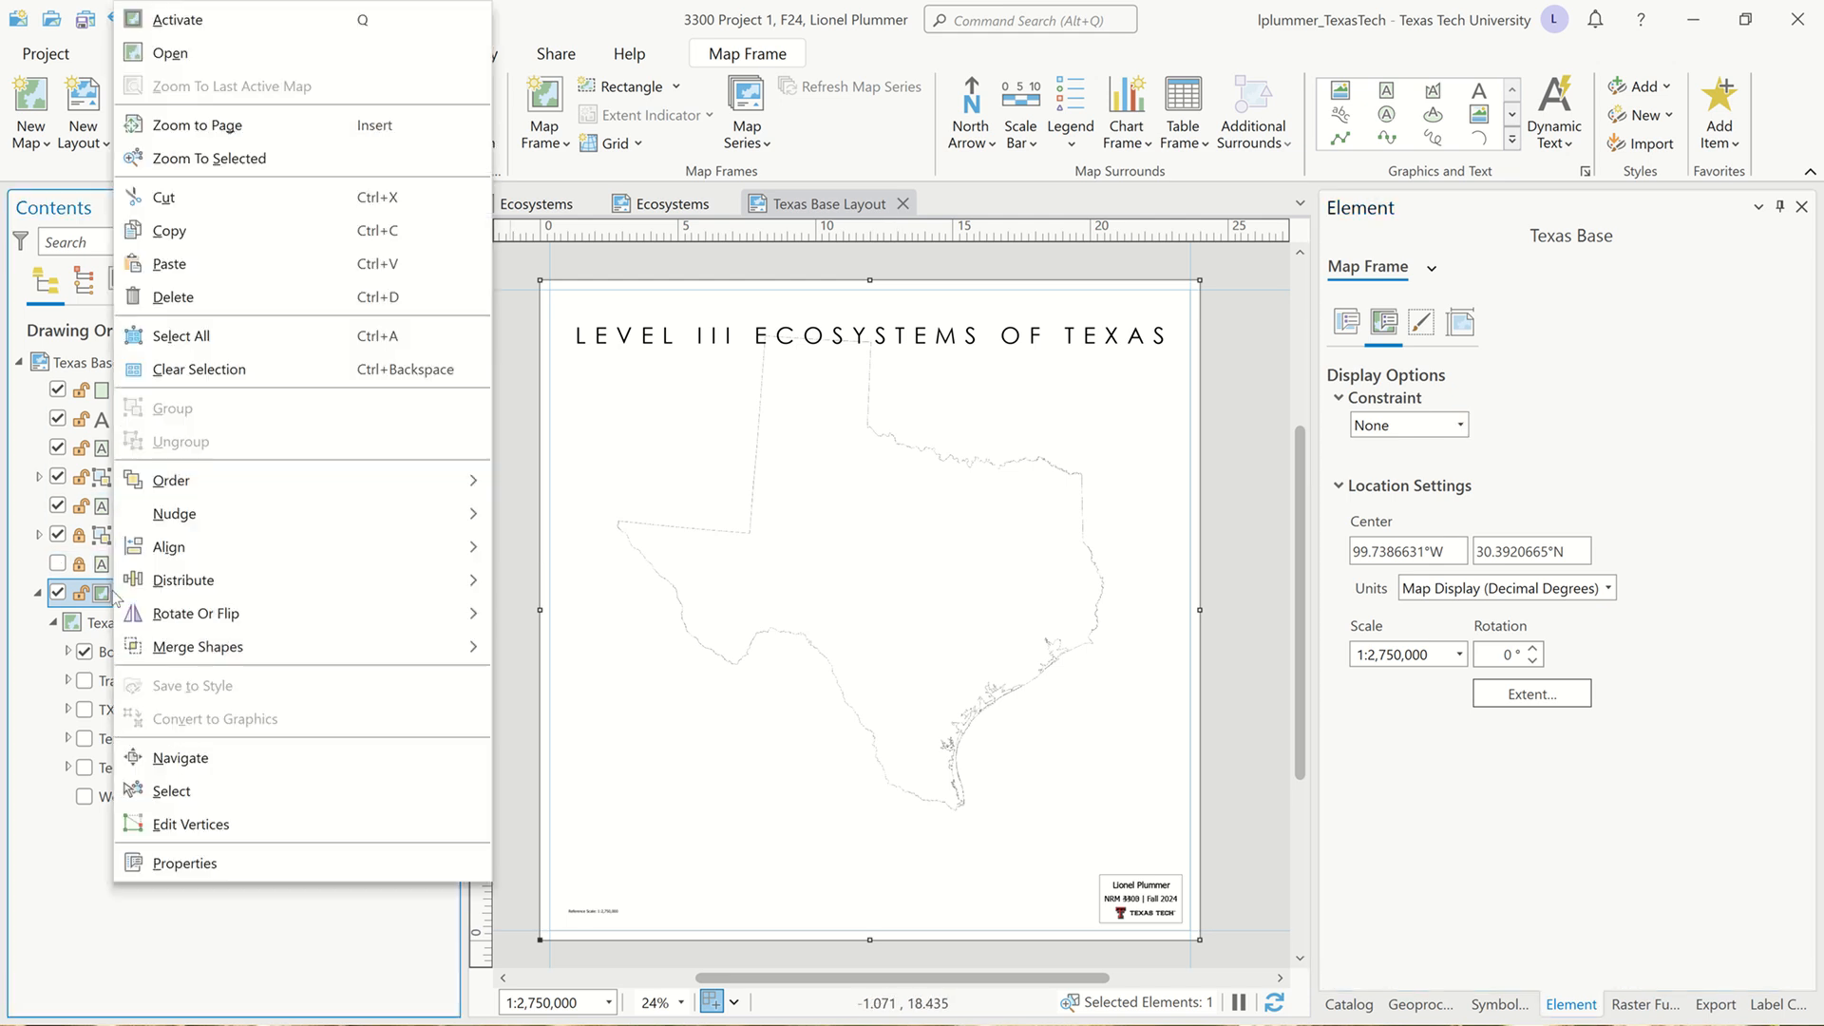
pyautogui.click(168, 18)
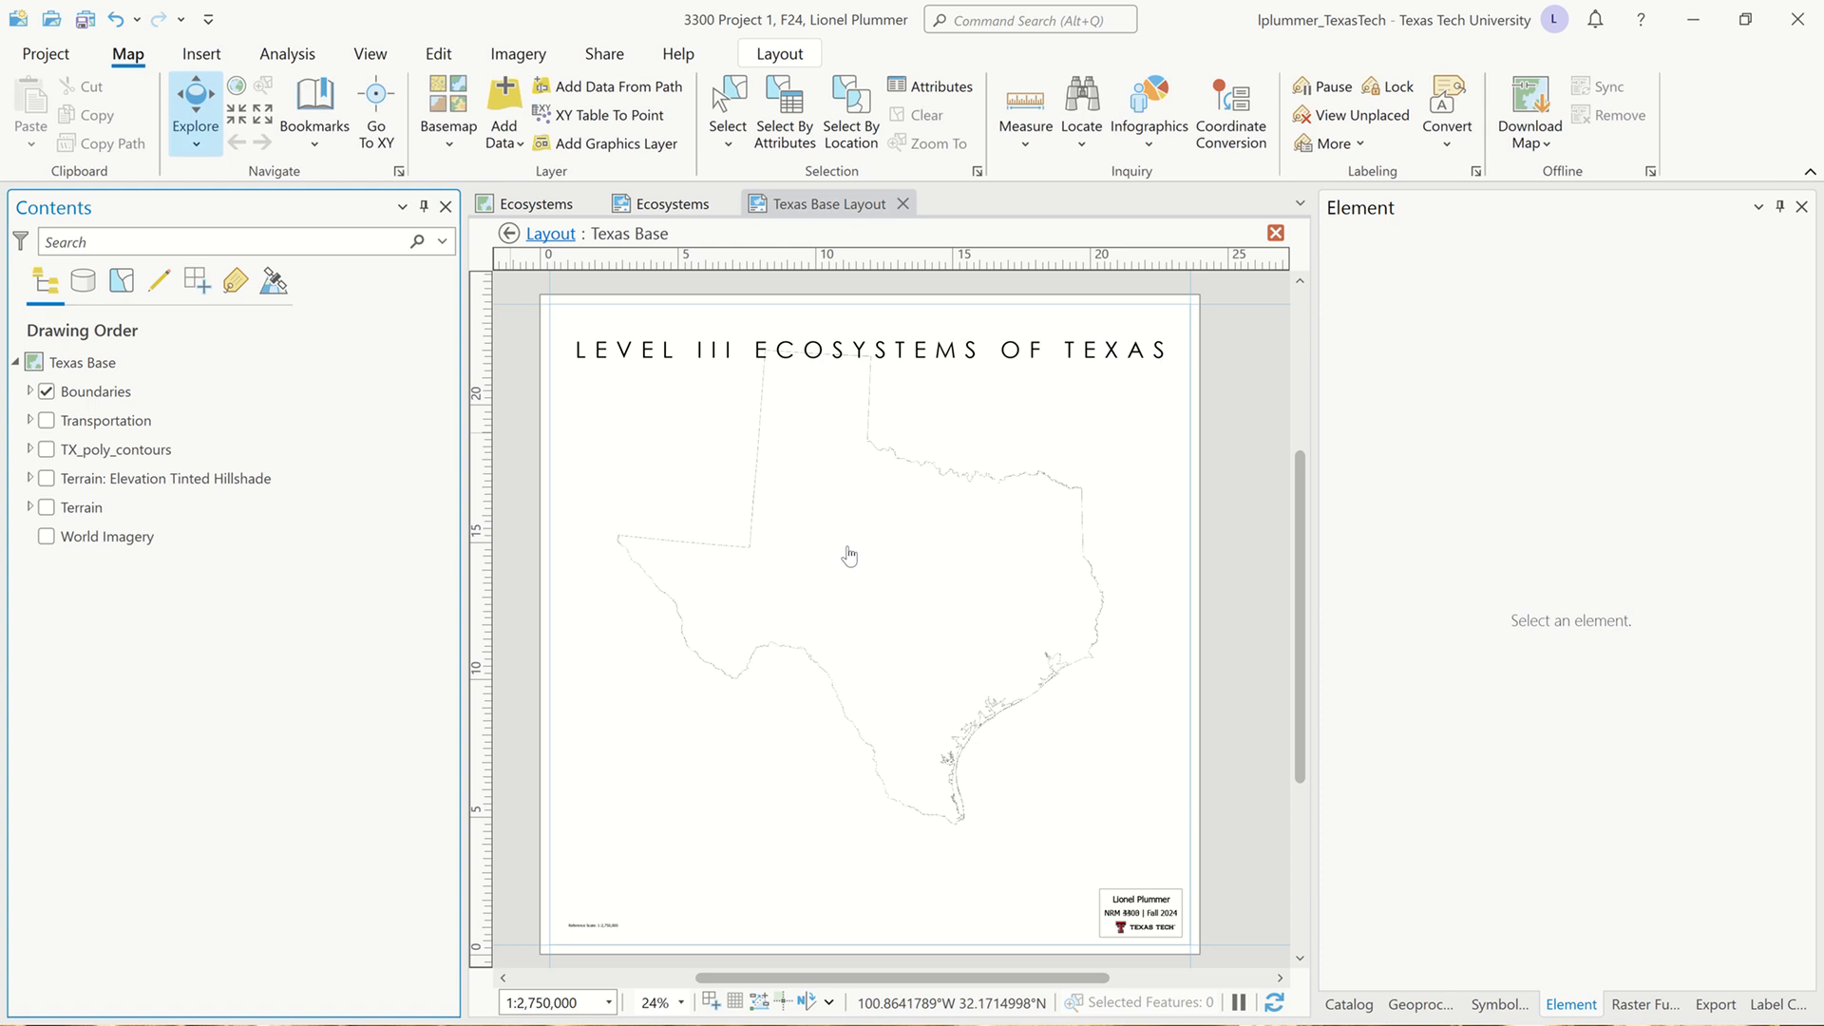
pyautogui.moveTo(872, 567); pyautogui.dragTo(871, 623)
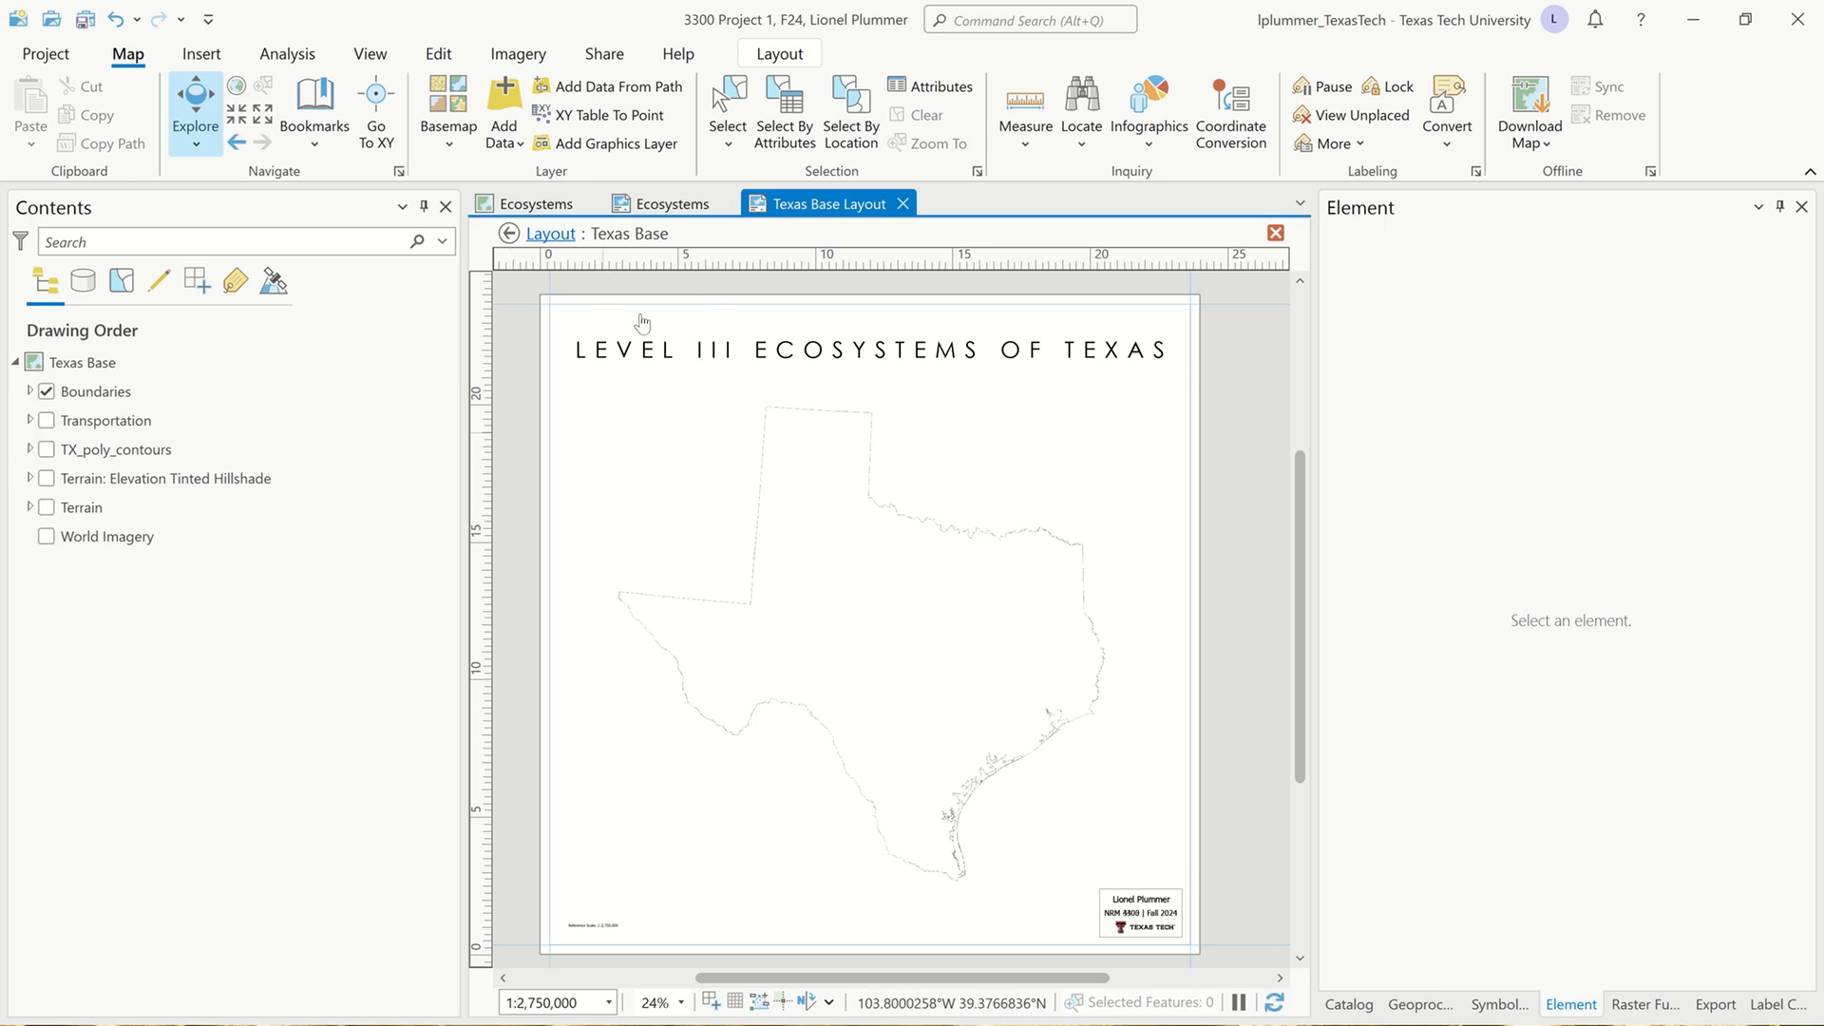
pyautogui.click(543, 235)
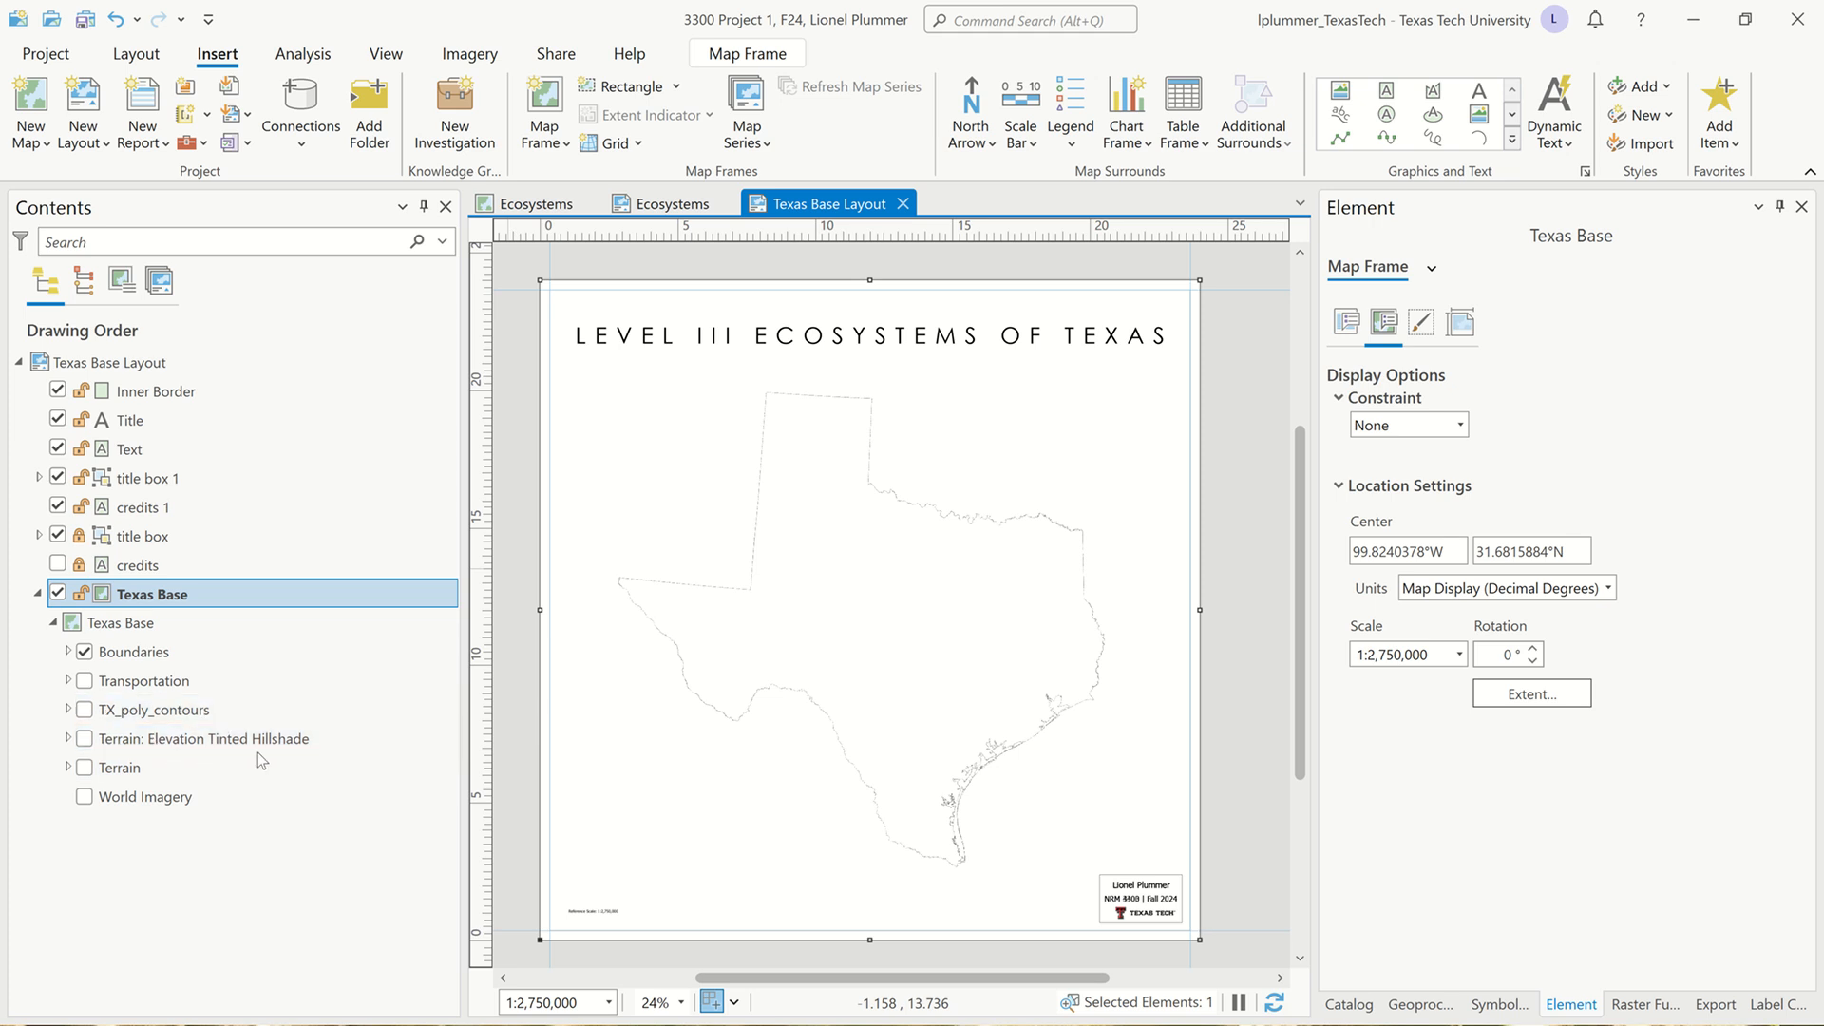
pyautogui.click(84, 739)
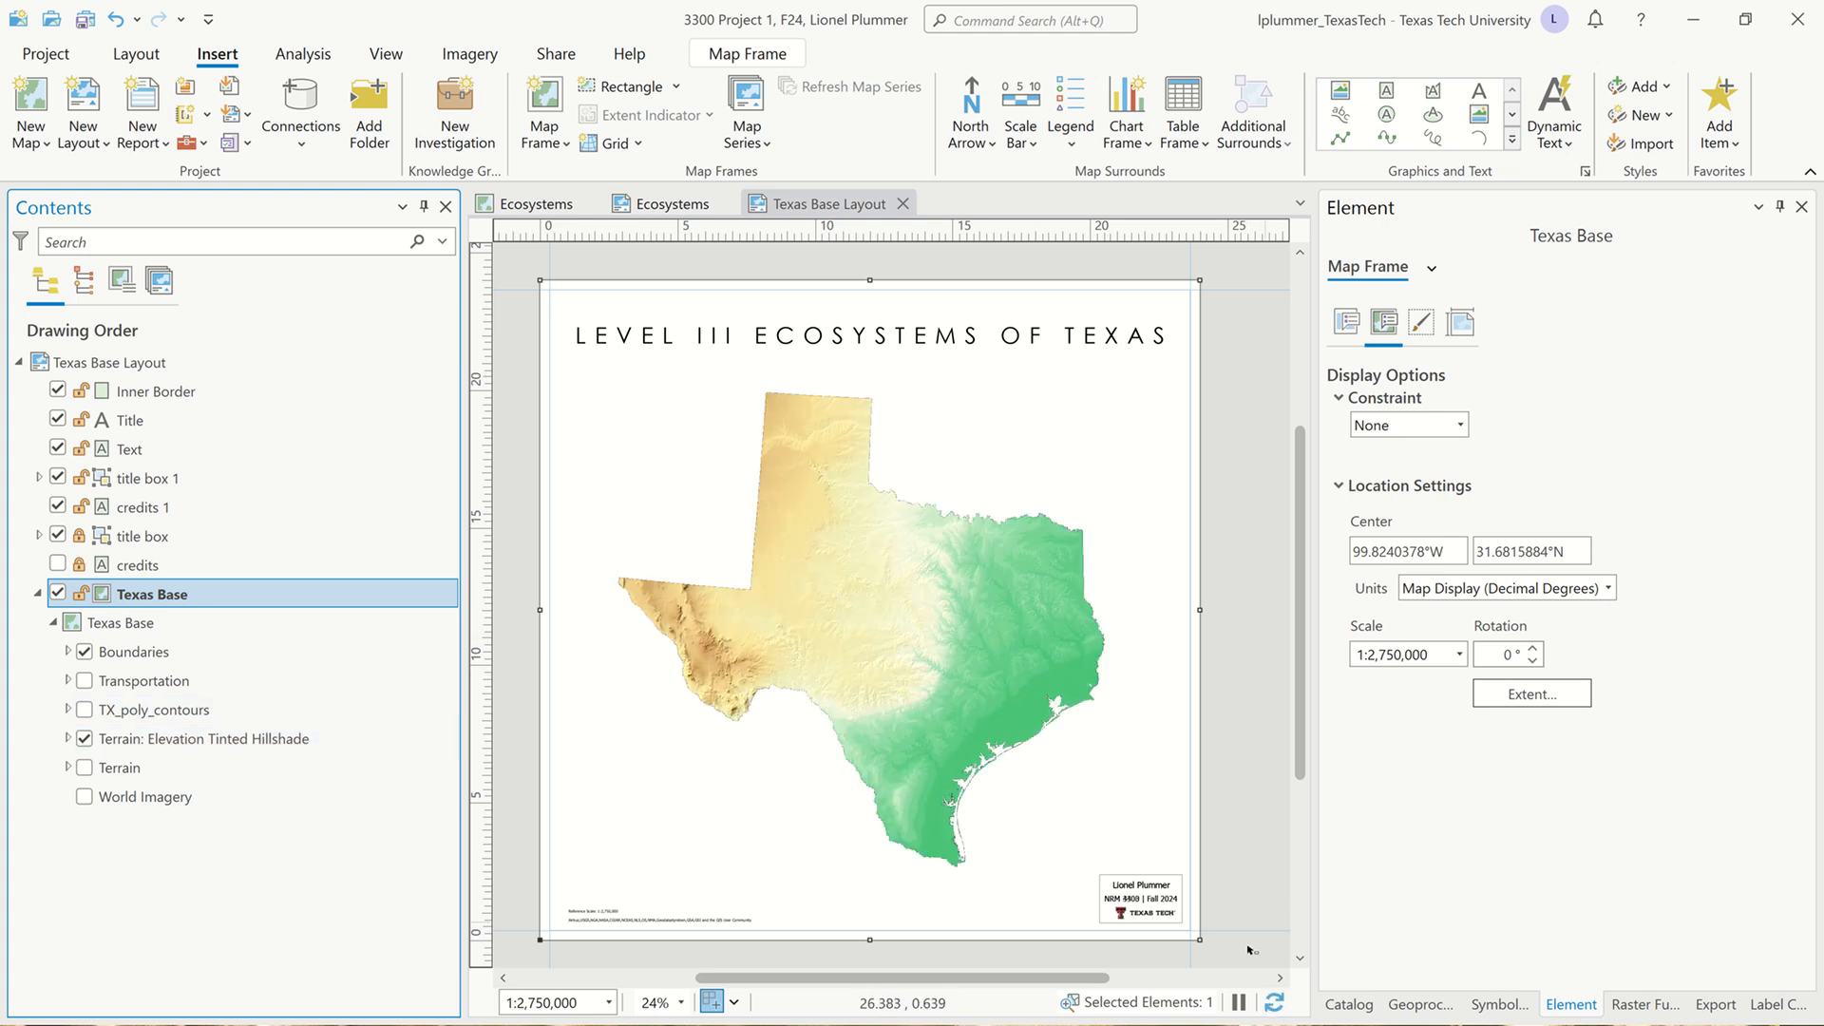
# Look through the portal's Living Atlas items and the options for adding one to a map, and return to the project contents
pyautogui.click(1353, 1005)
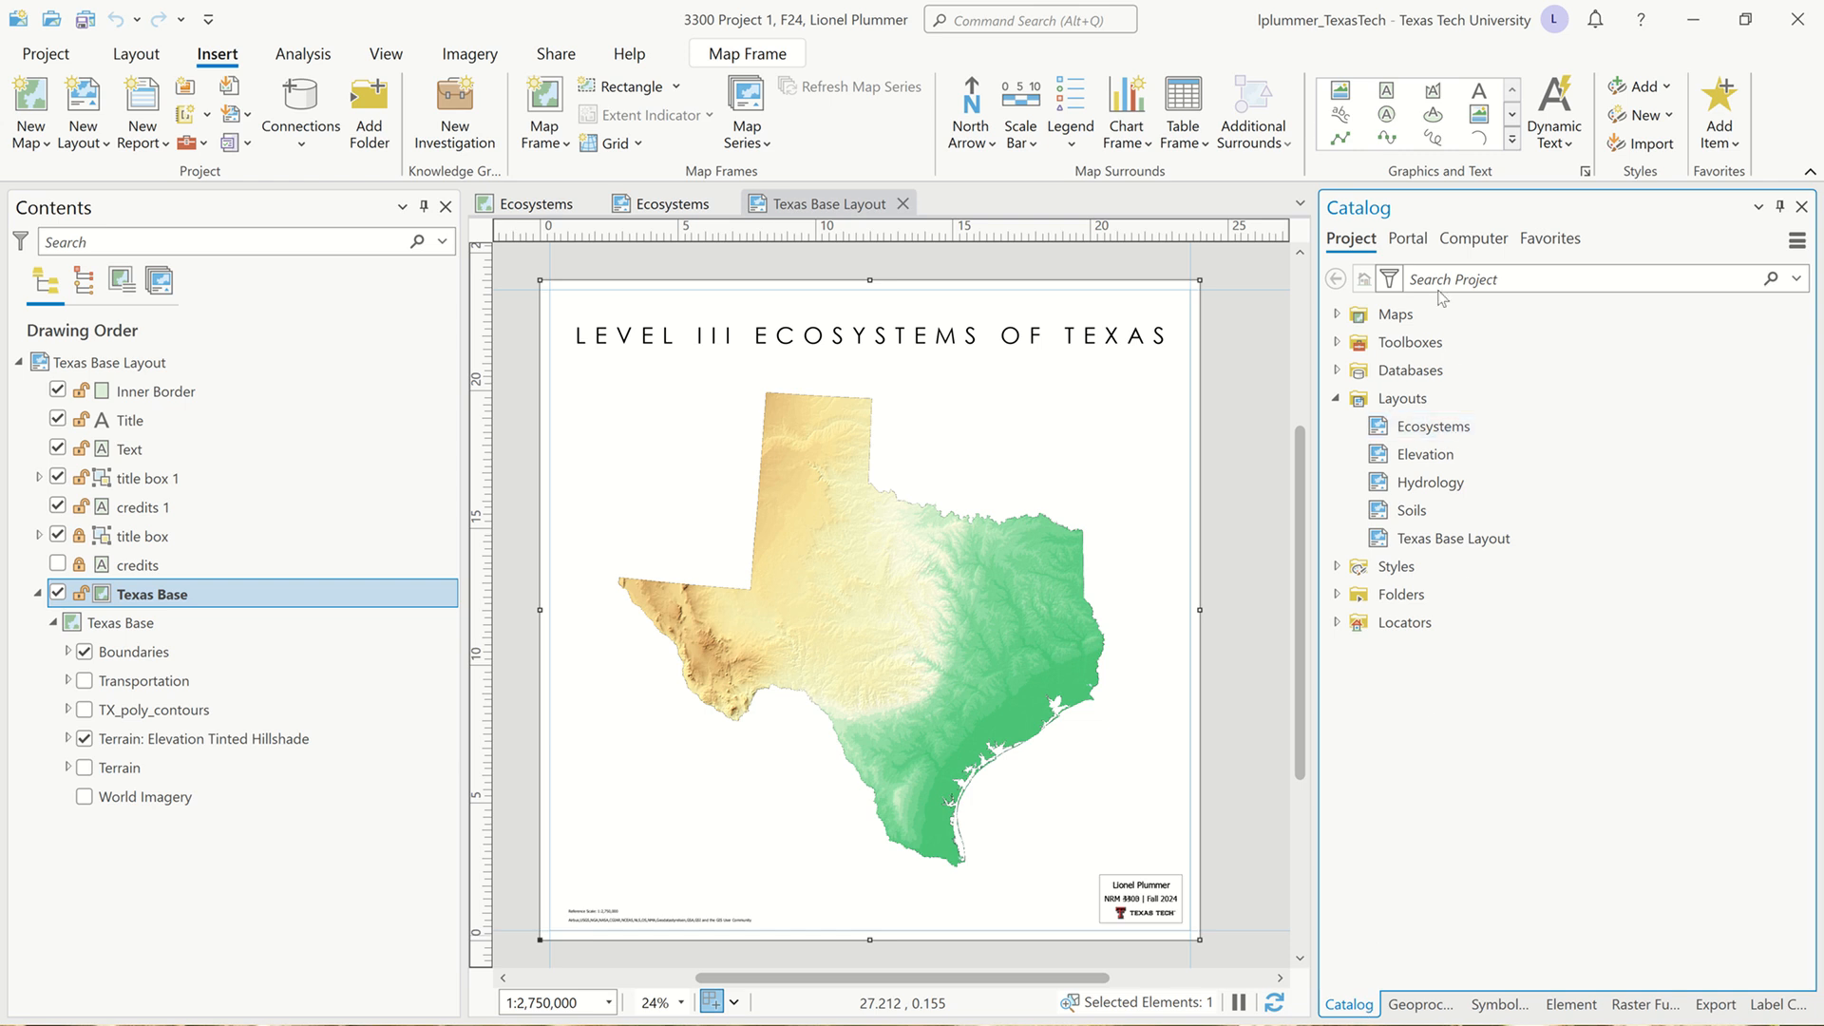
pyautogui.click(1407, 240)
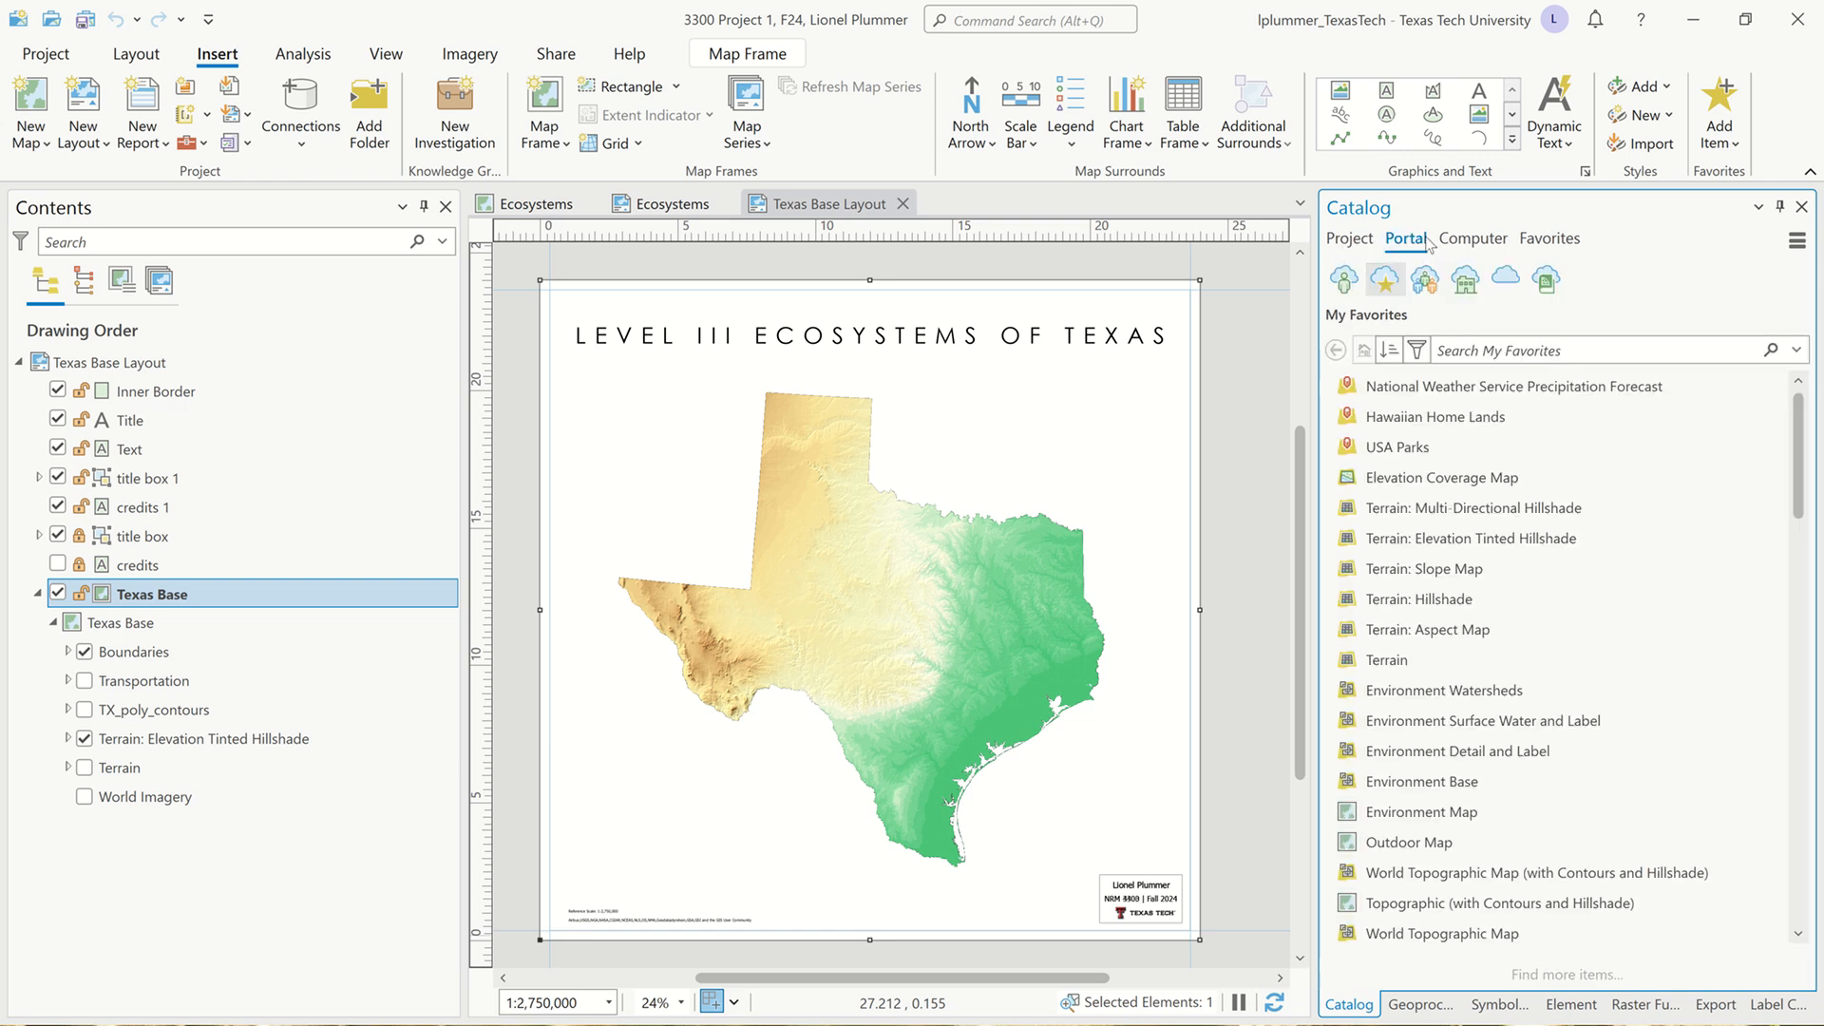
pyautogui.click(1547, 281)
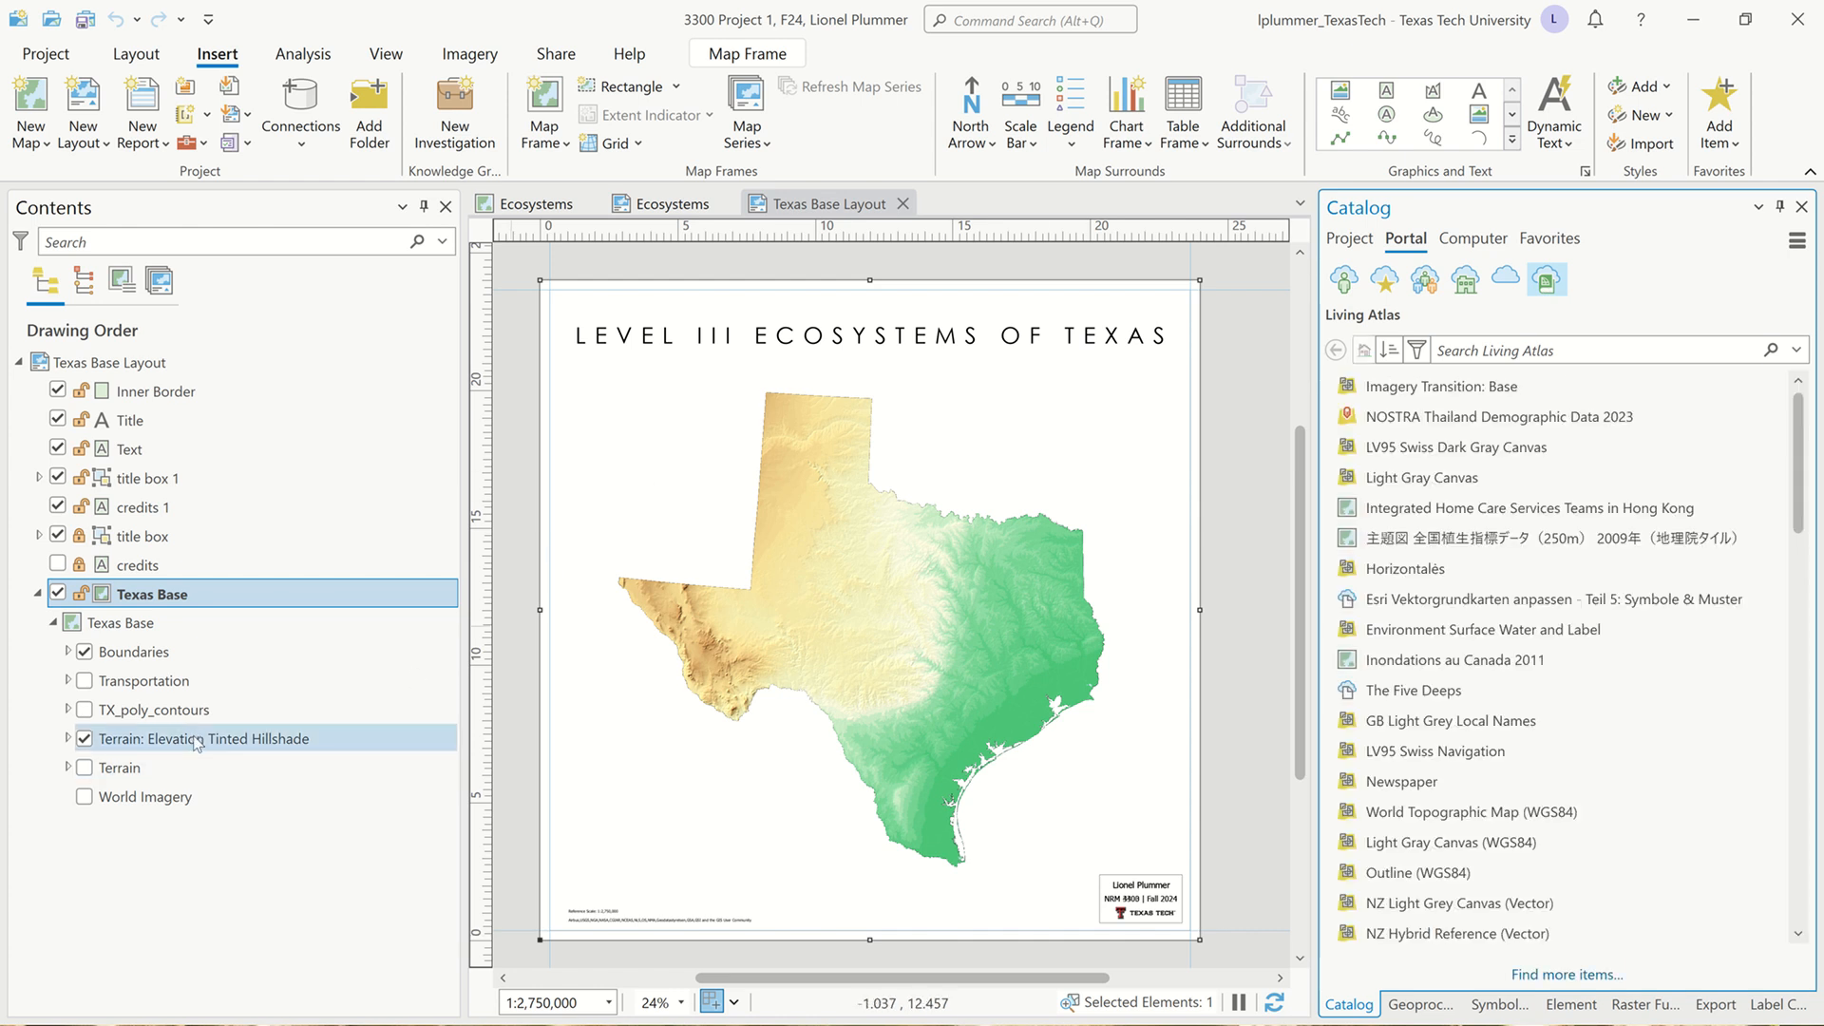
pyautogui.rightClick(1471, 570)
pyautogui.click(1439, 568)
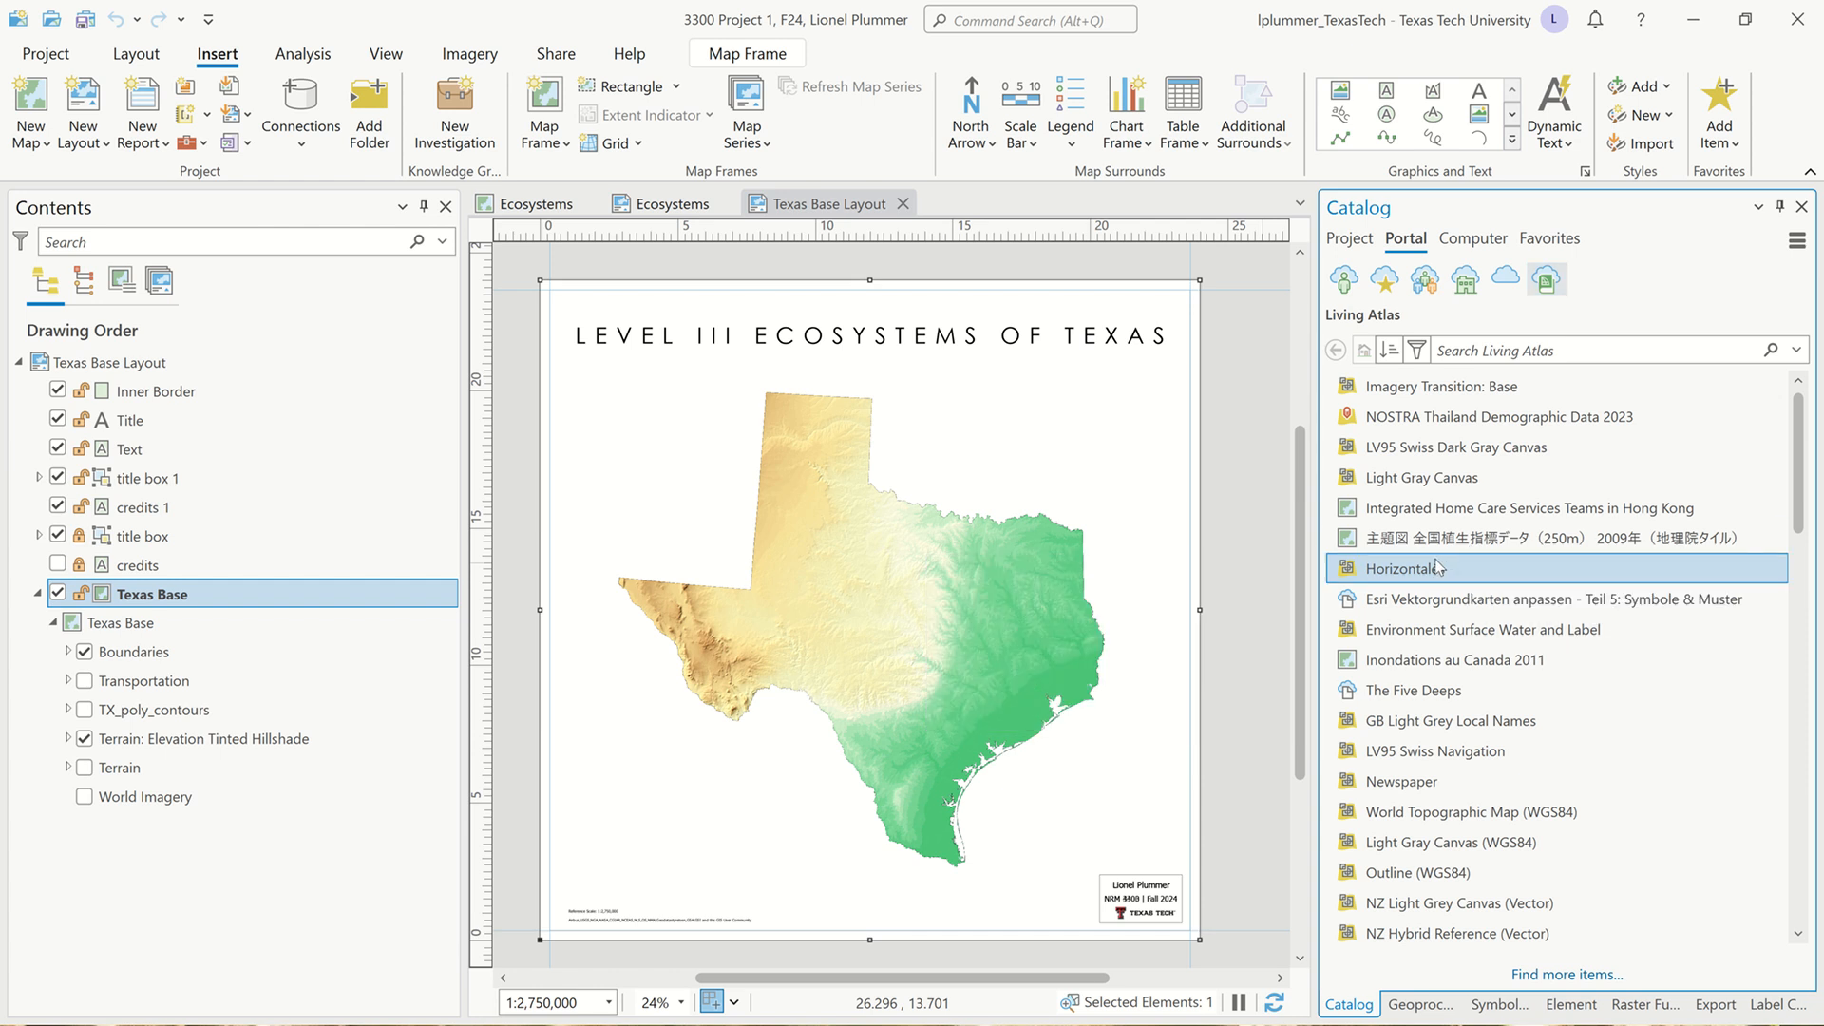
pyautogui.rightClick(1440, 569)
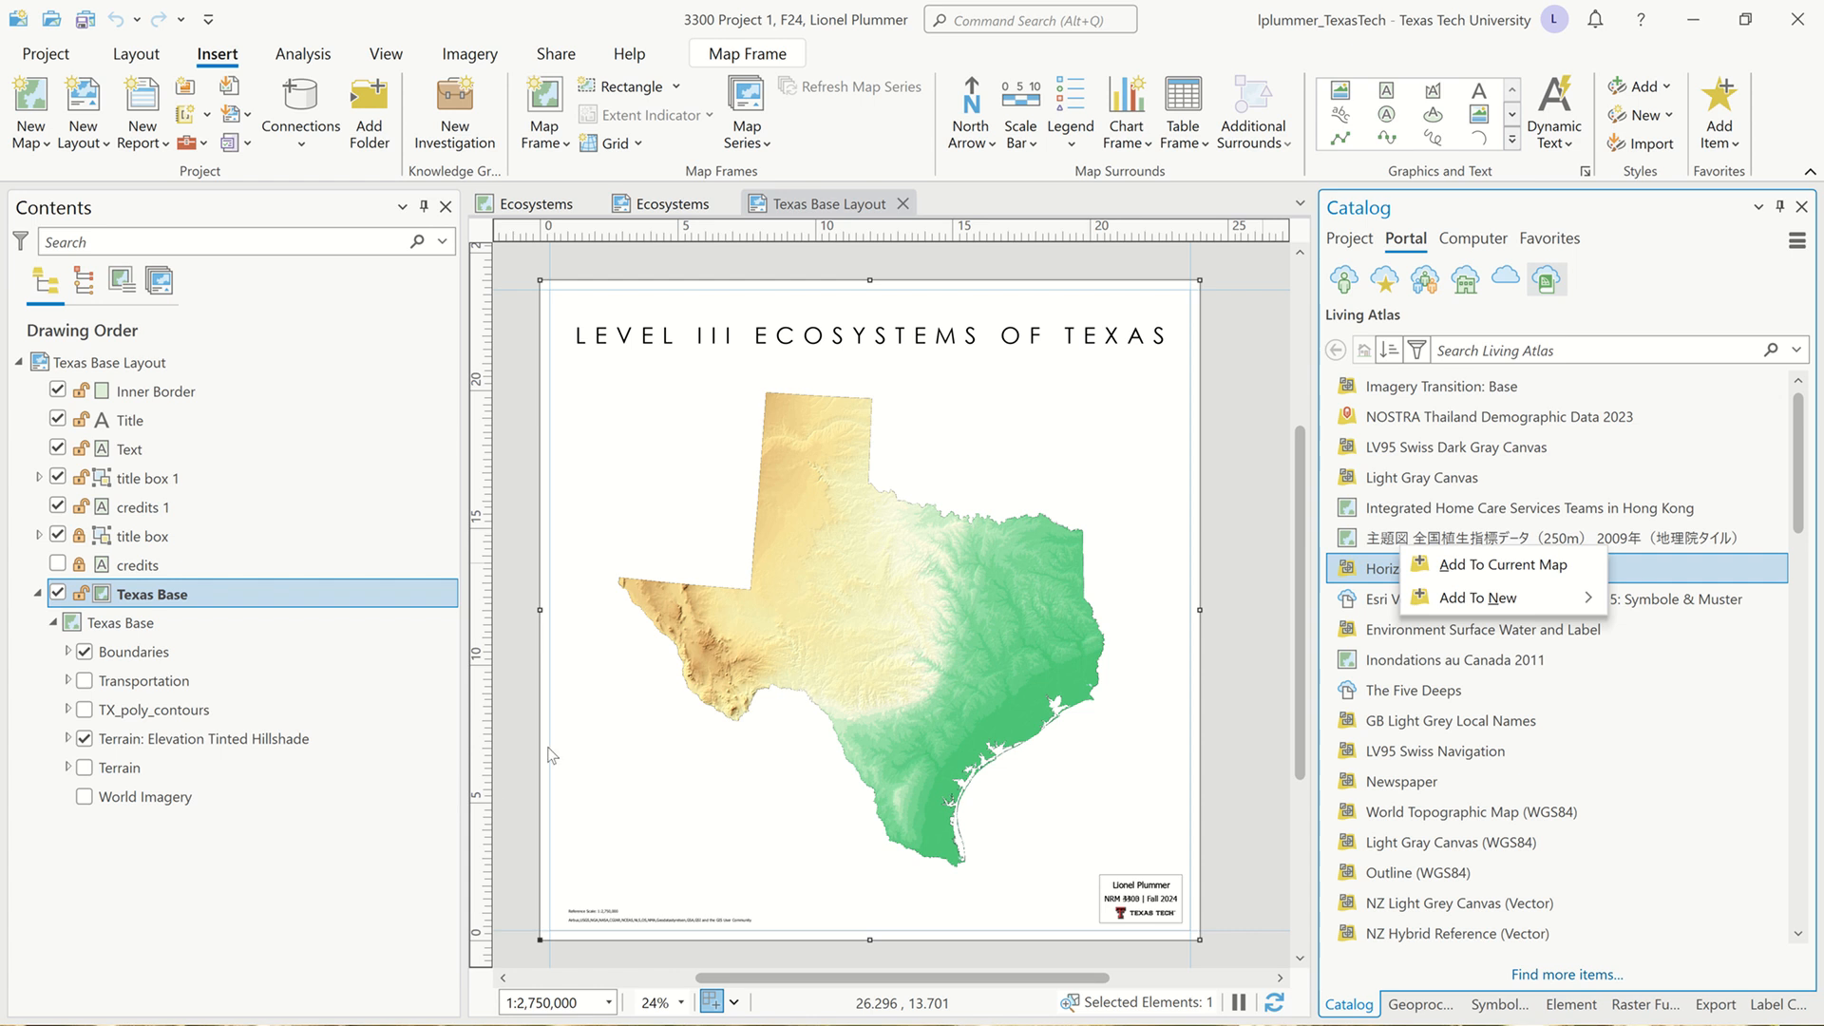
pyautogui.click(515, 738)
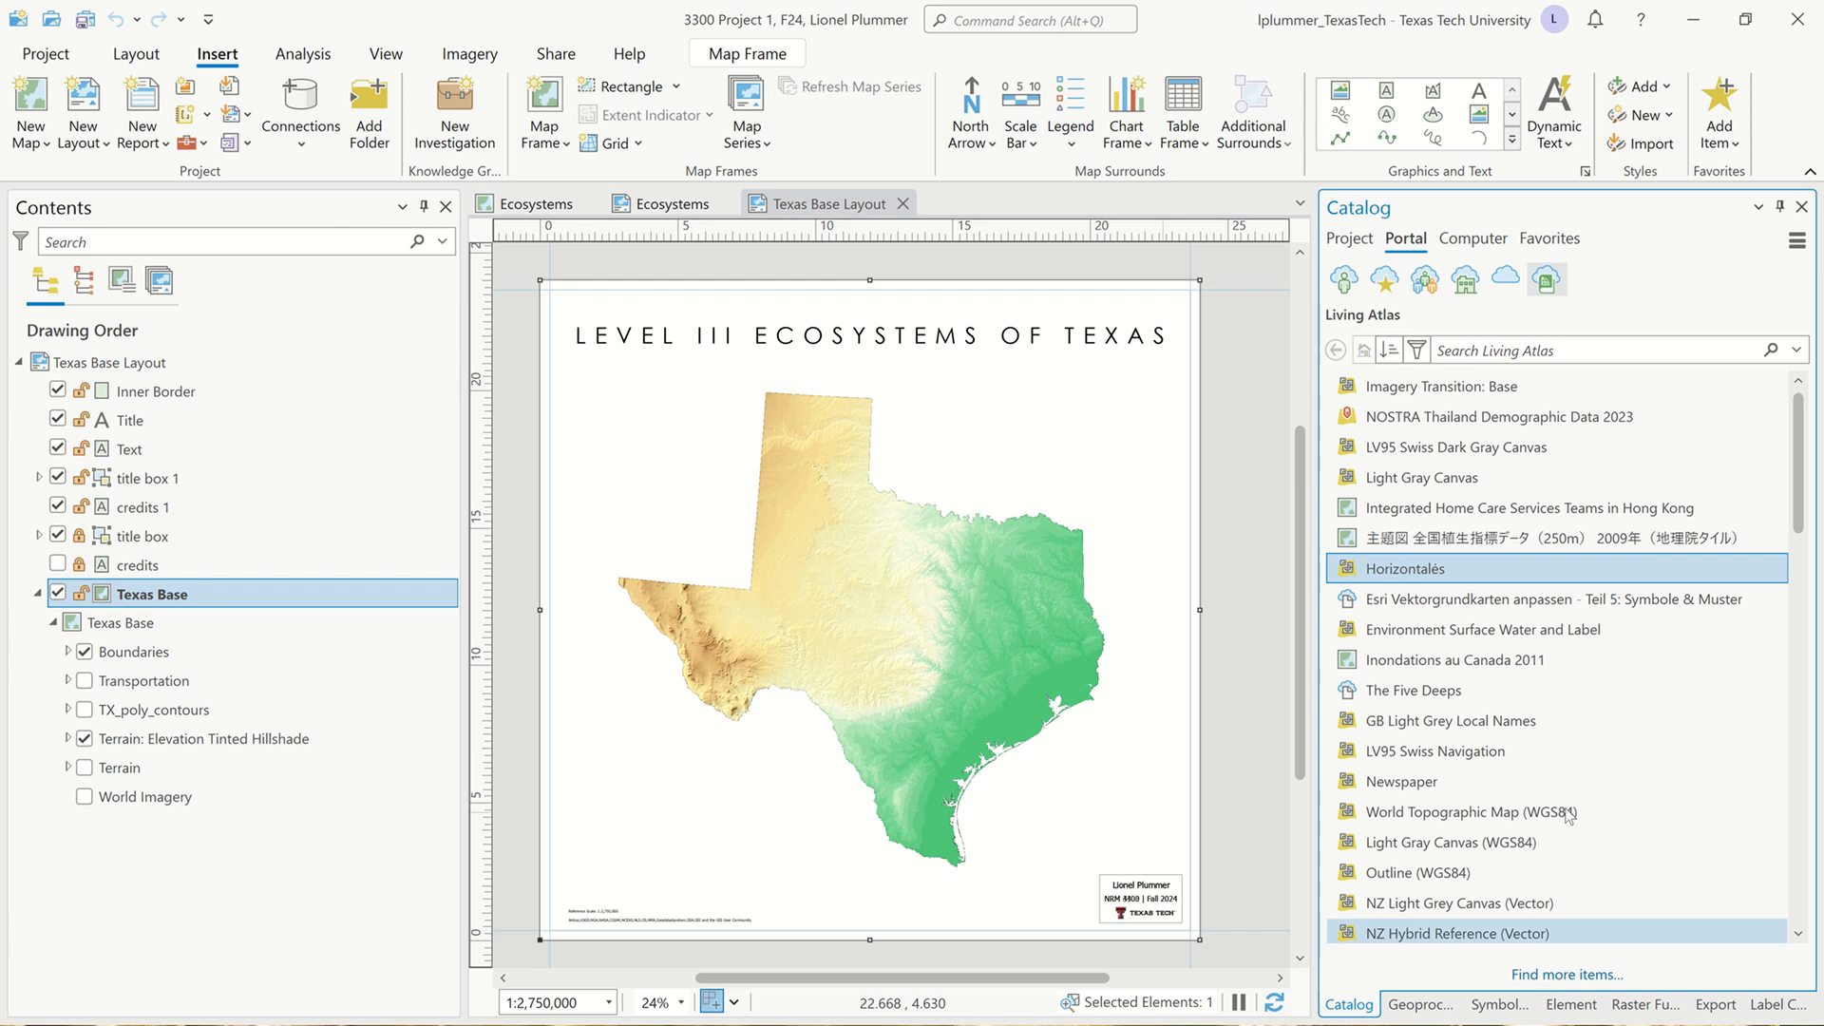
pyautogui.click(1352, 240)
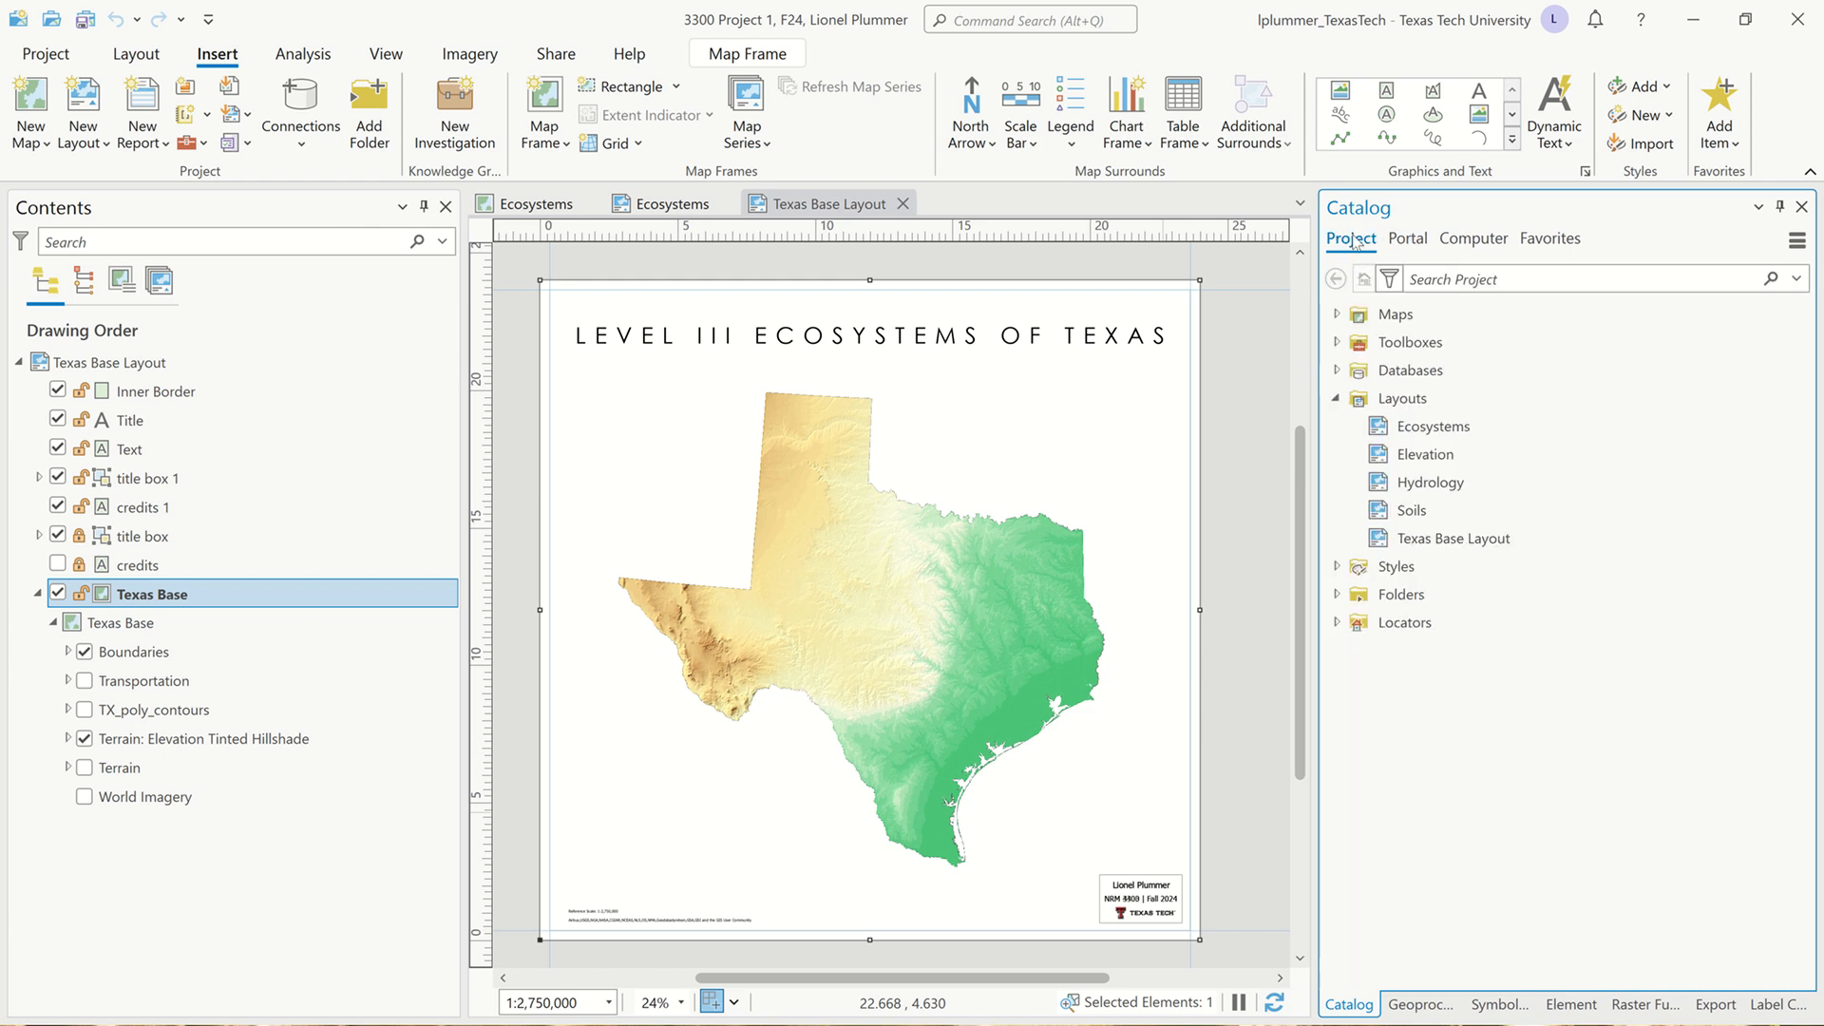
# Turn on the TX_poly_contours layer in the Texas Base map and examine its symbol's outline color and width settings
pyautogui.click(1338, 371)
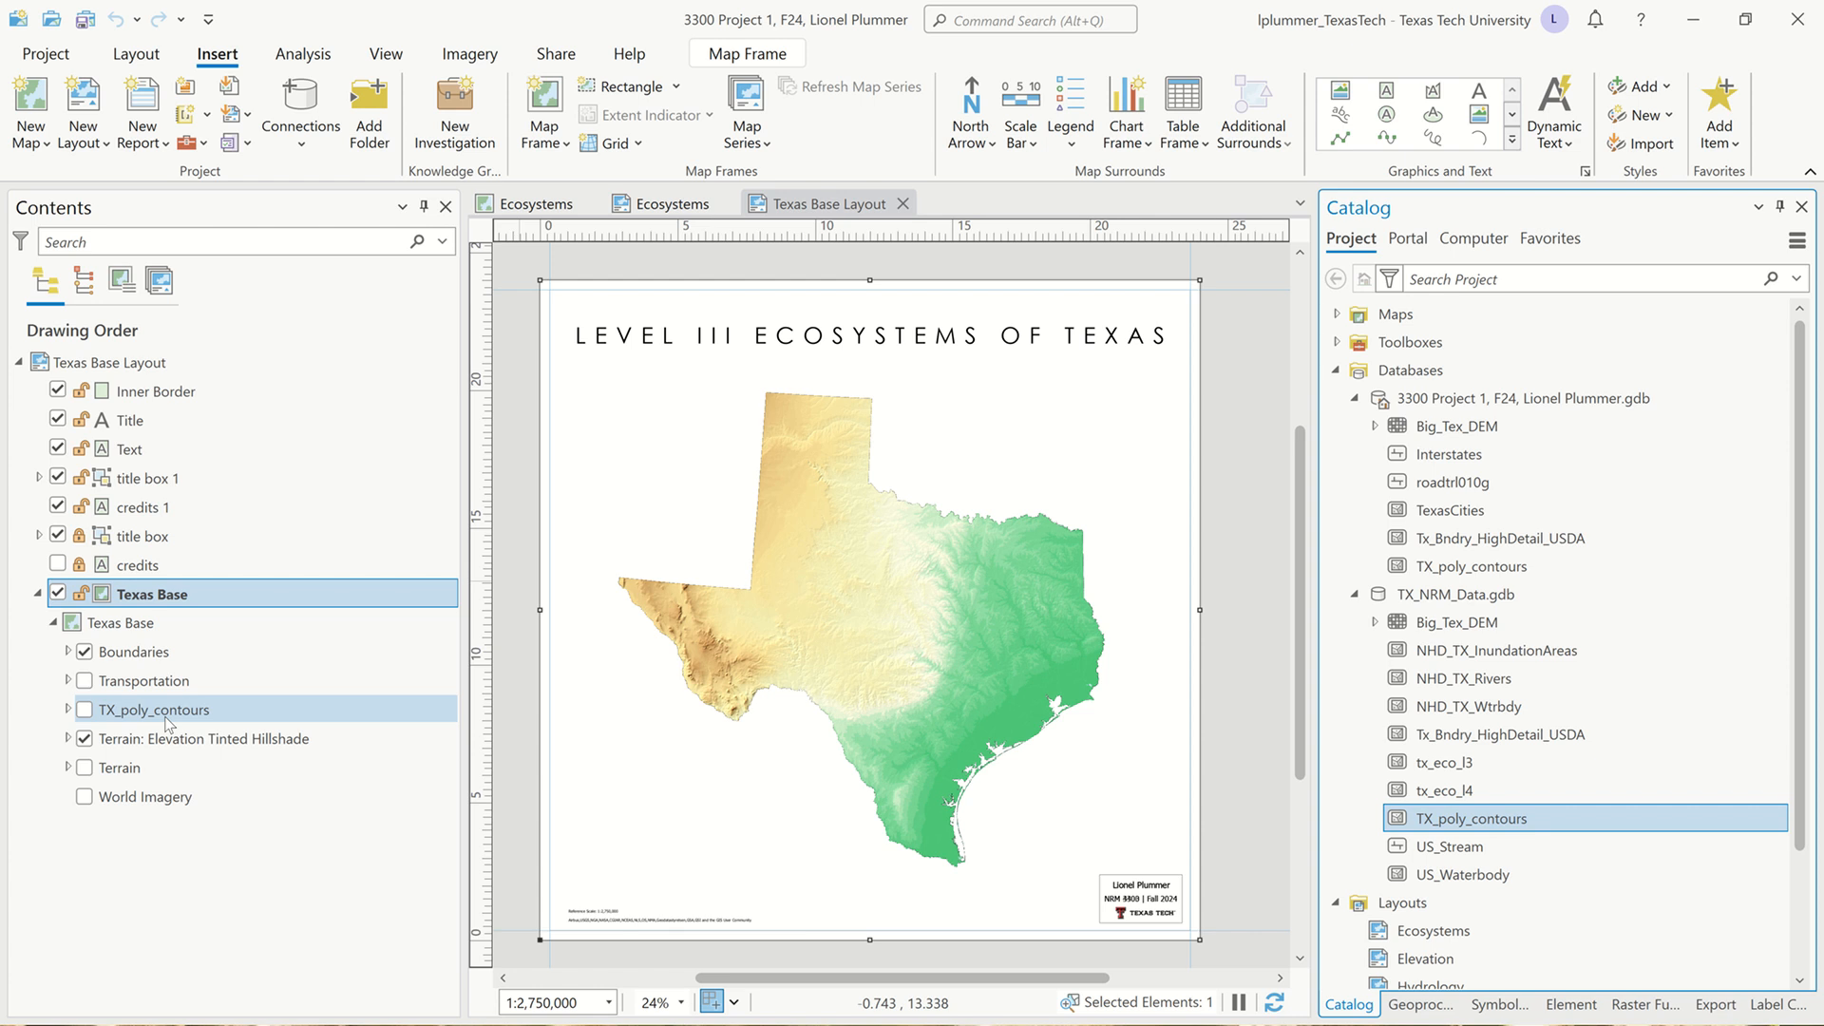
pyautogui.click(84, 711)
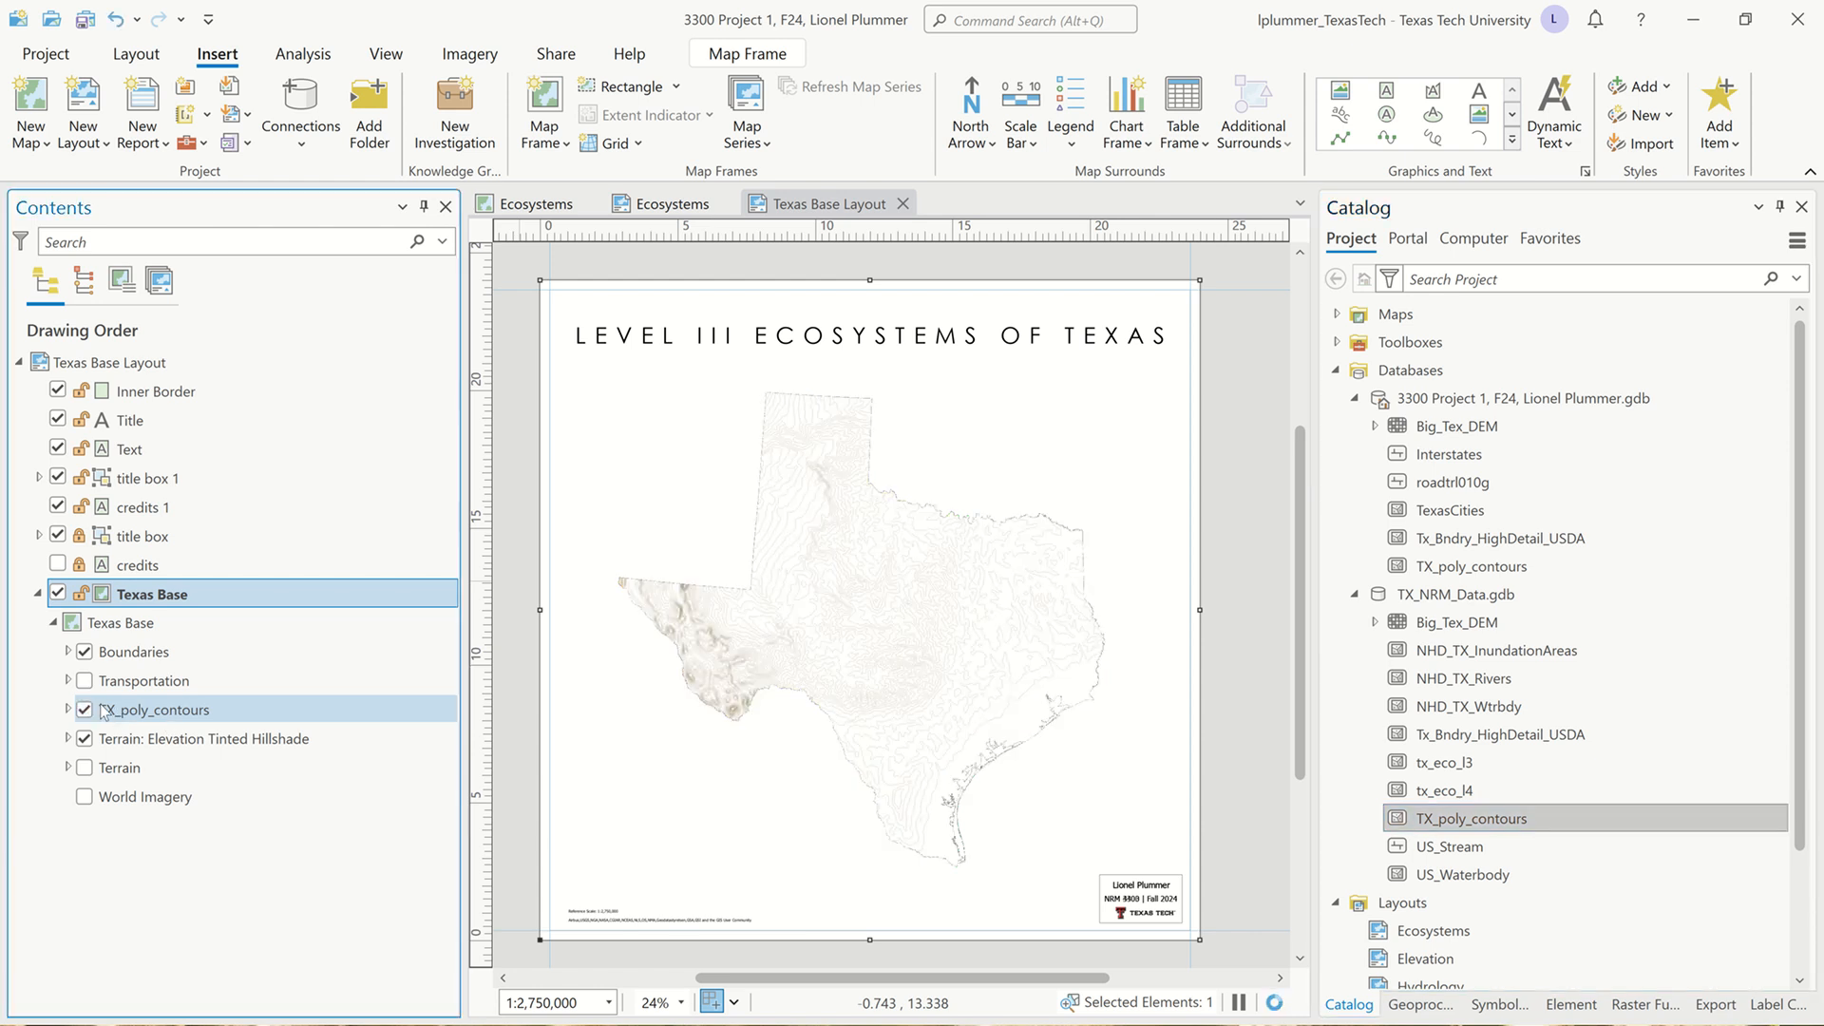
pyautogui.rightClick(121, 714)
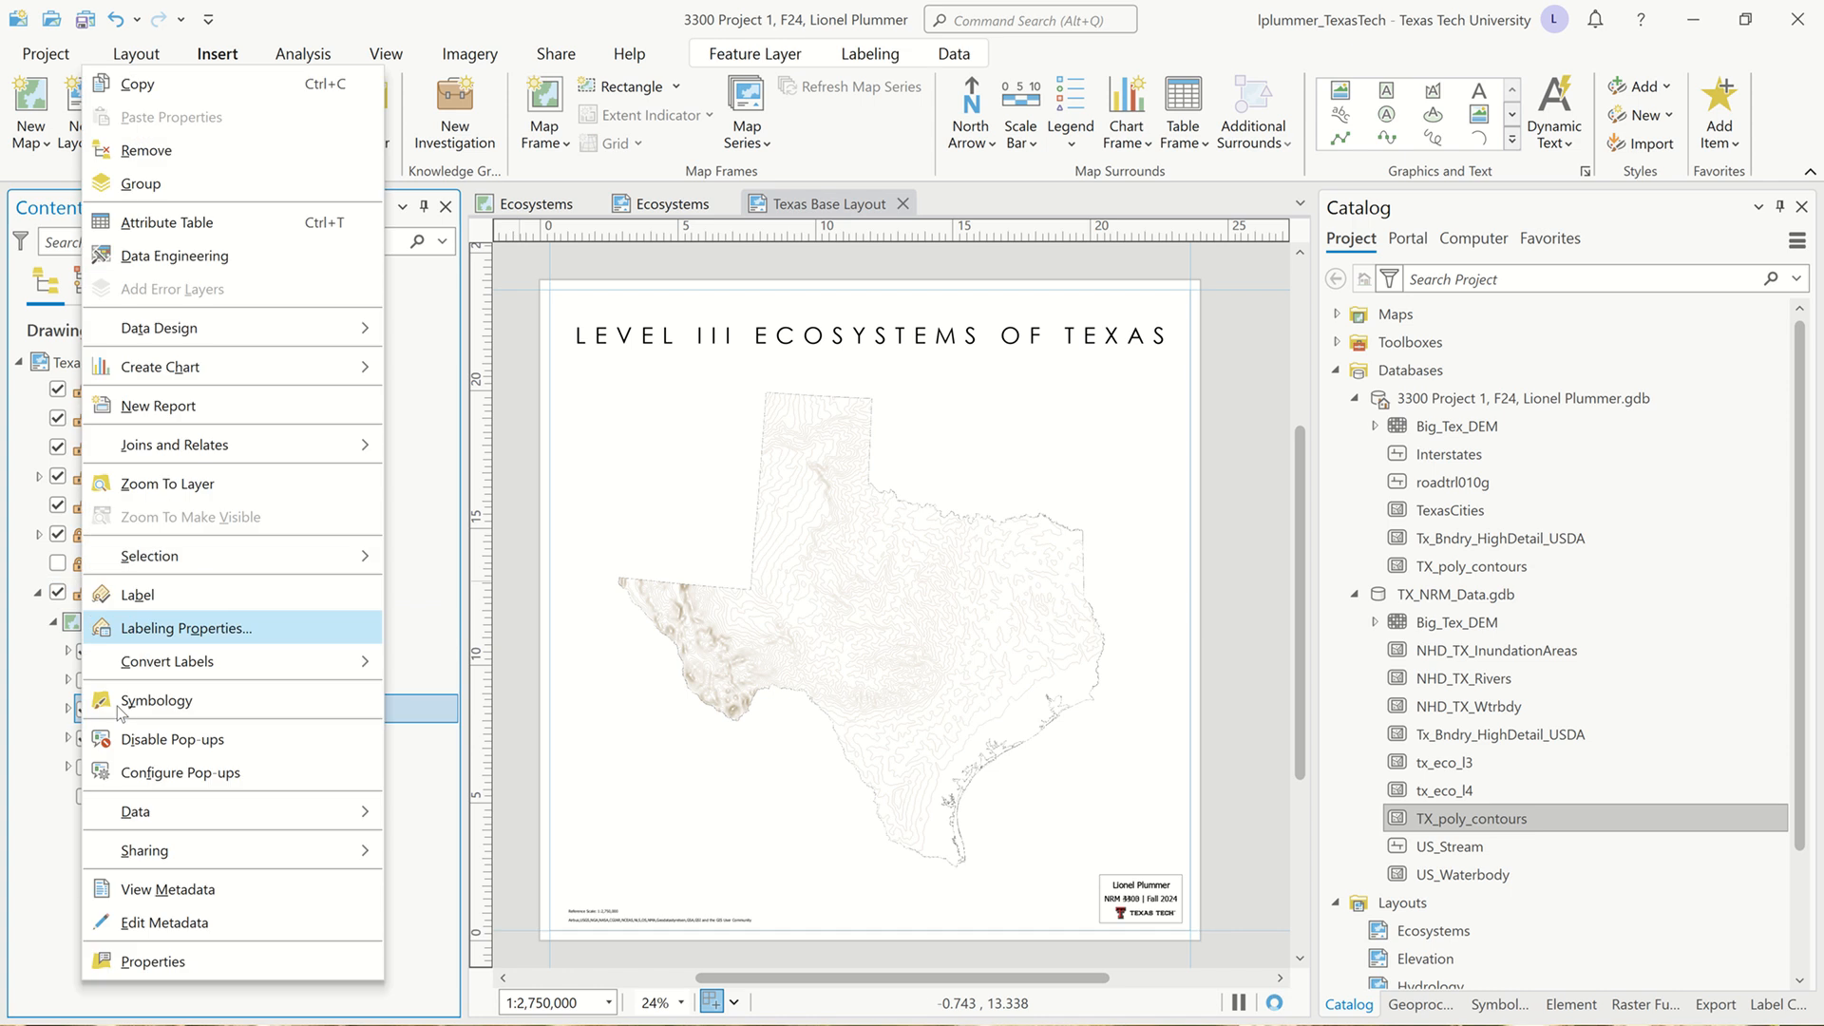
pyautogui.click(140, 703)
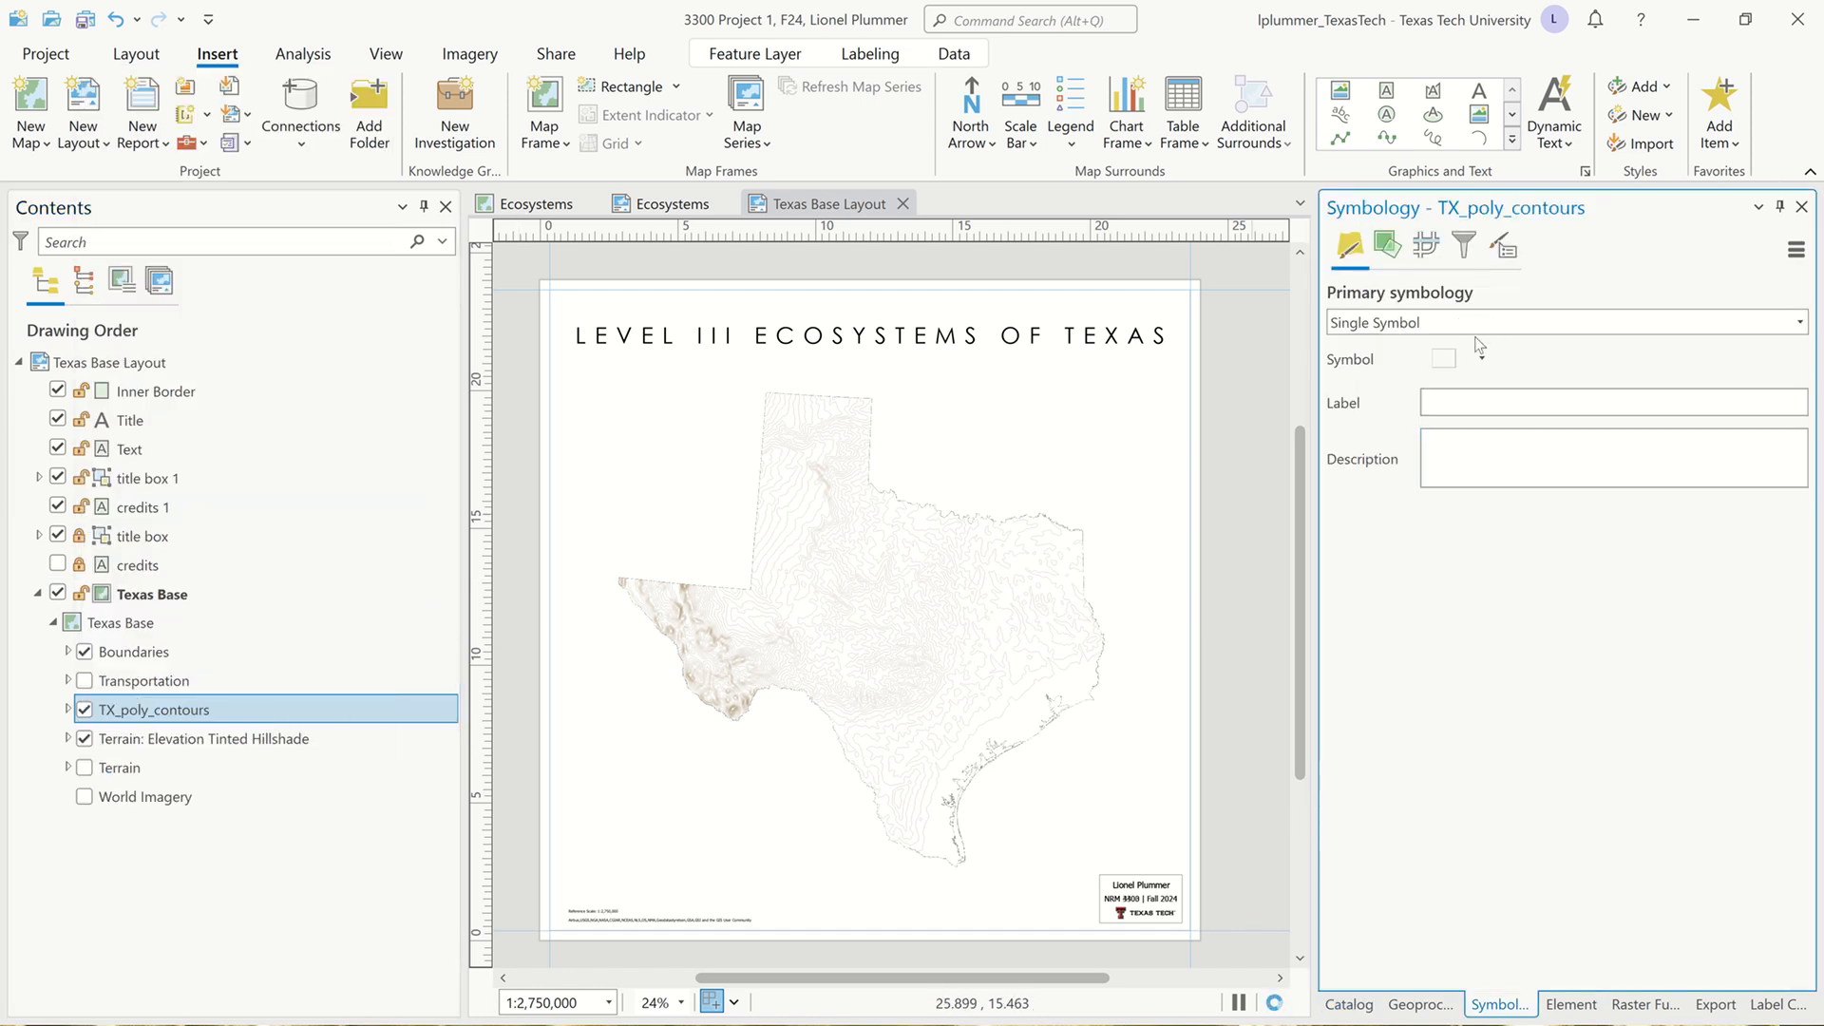
pyautogui.click(1448, 360)
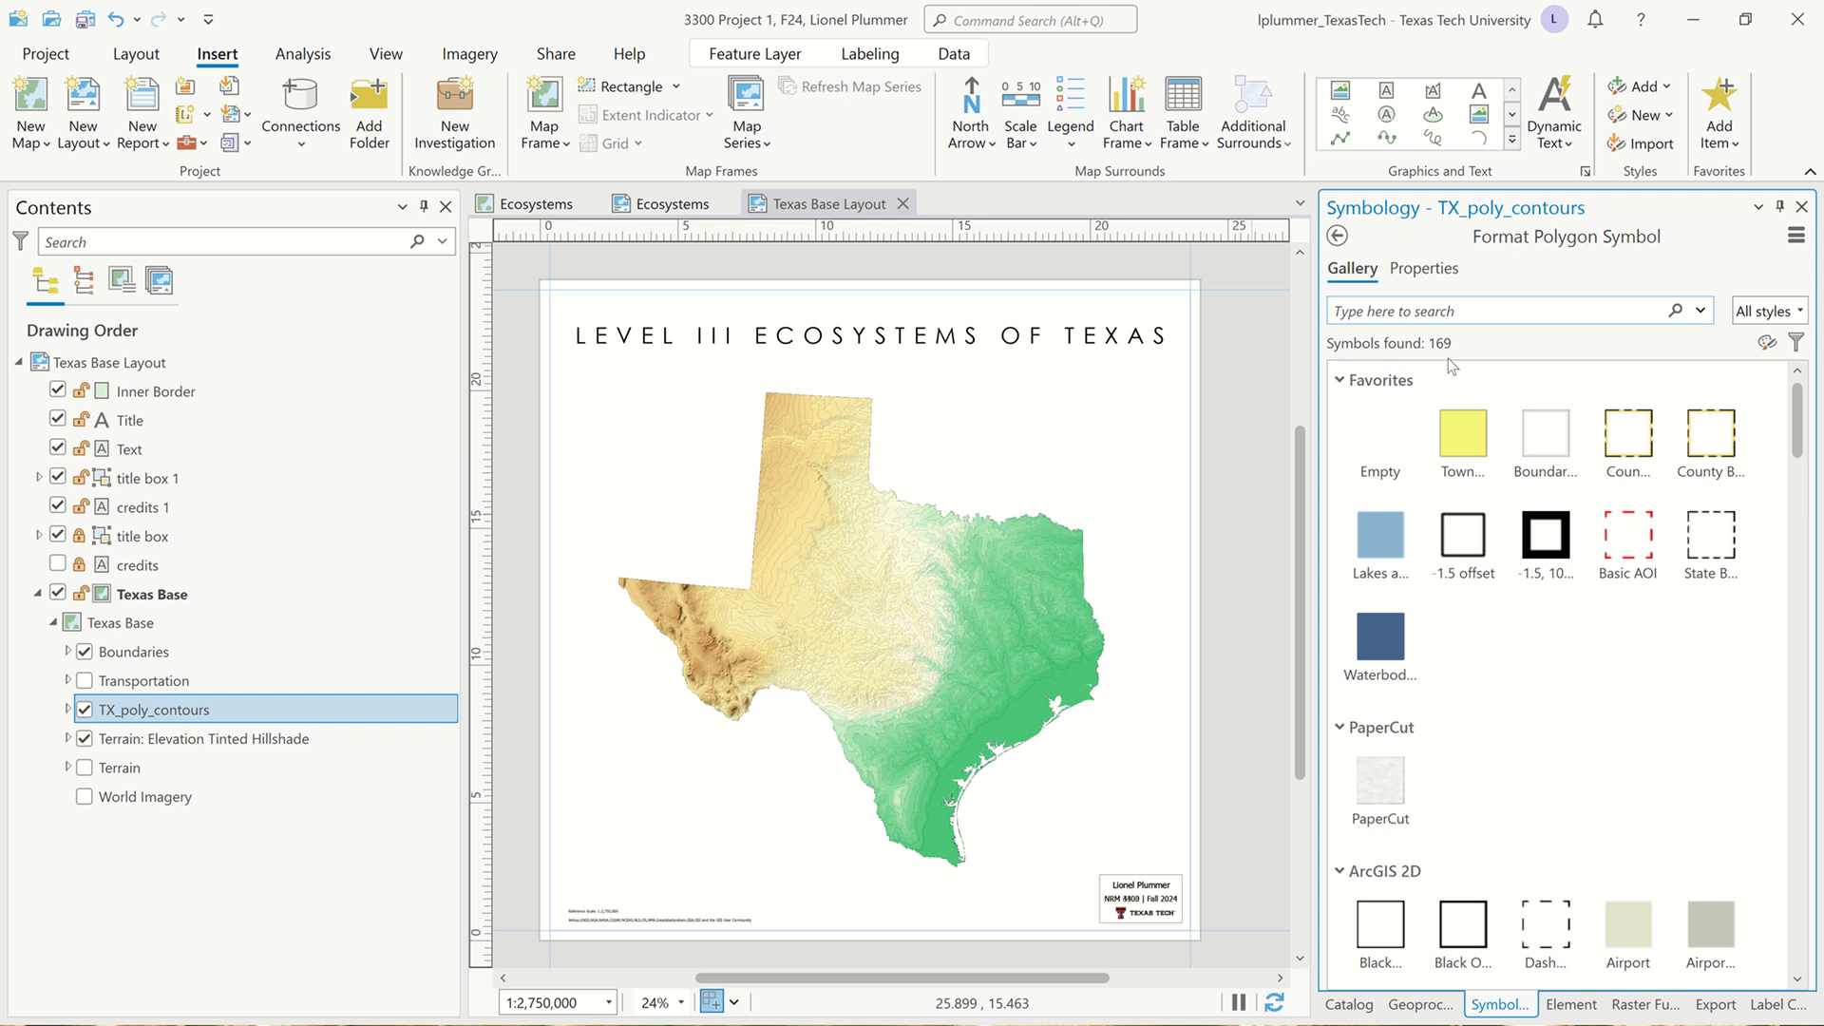
pyautogui.click(1440, 271)
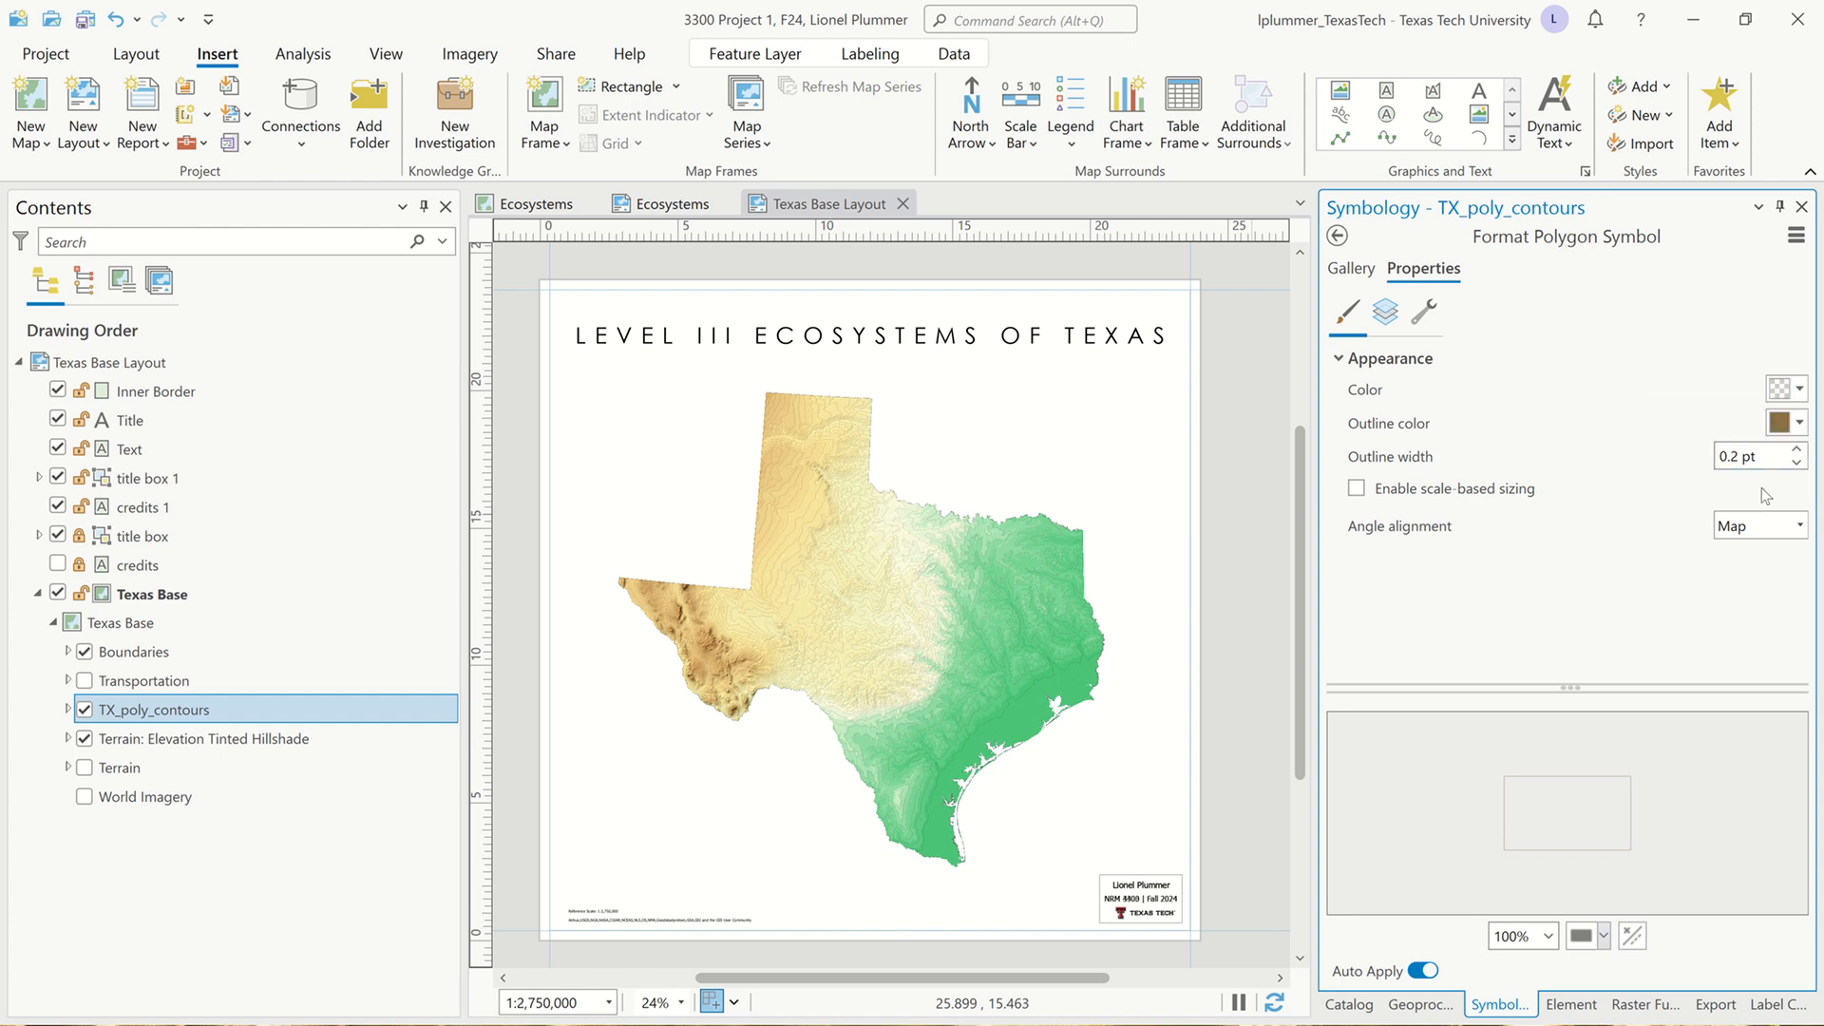
pyautogui.click(1801, 425)
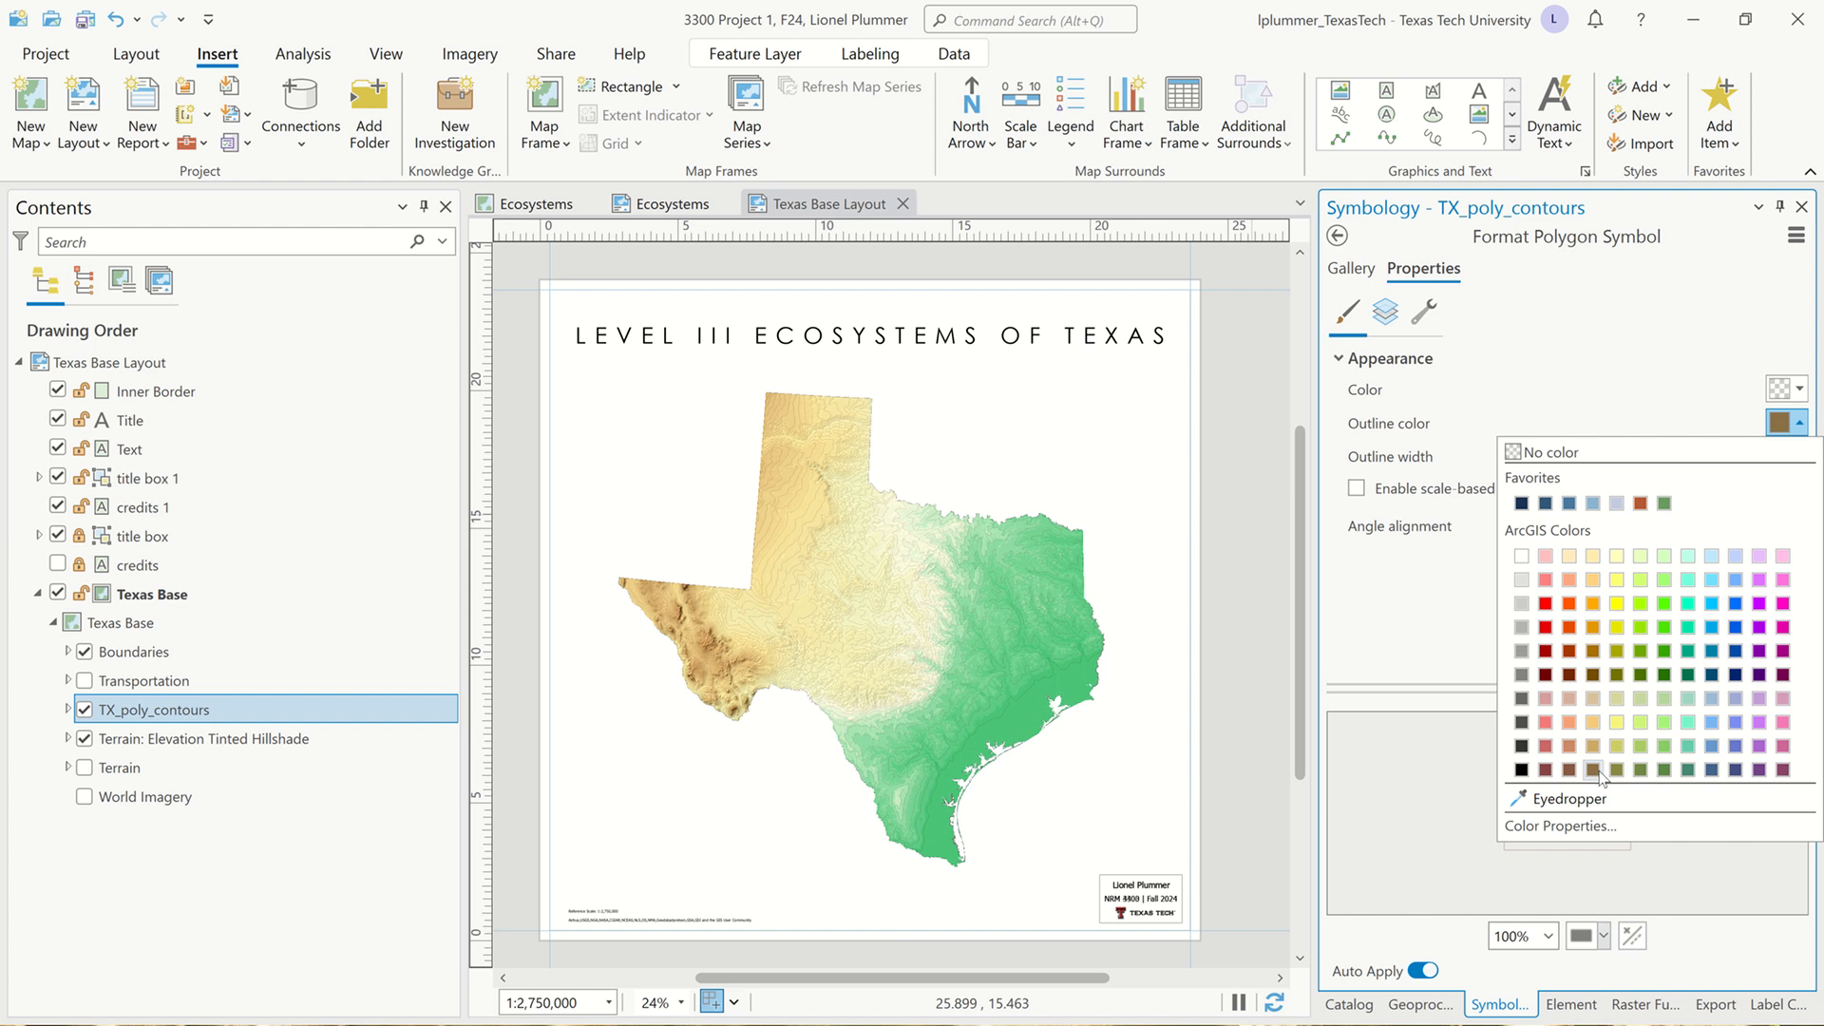
pyautogui.click(1446, 627)
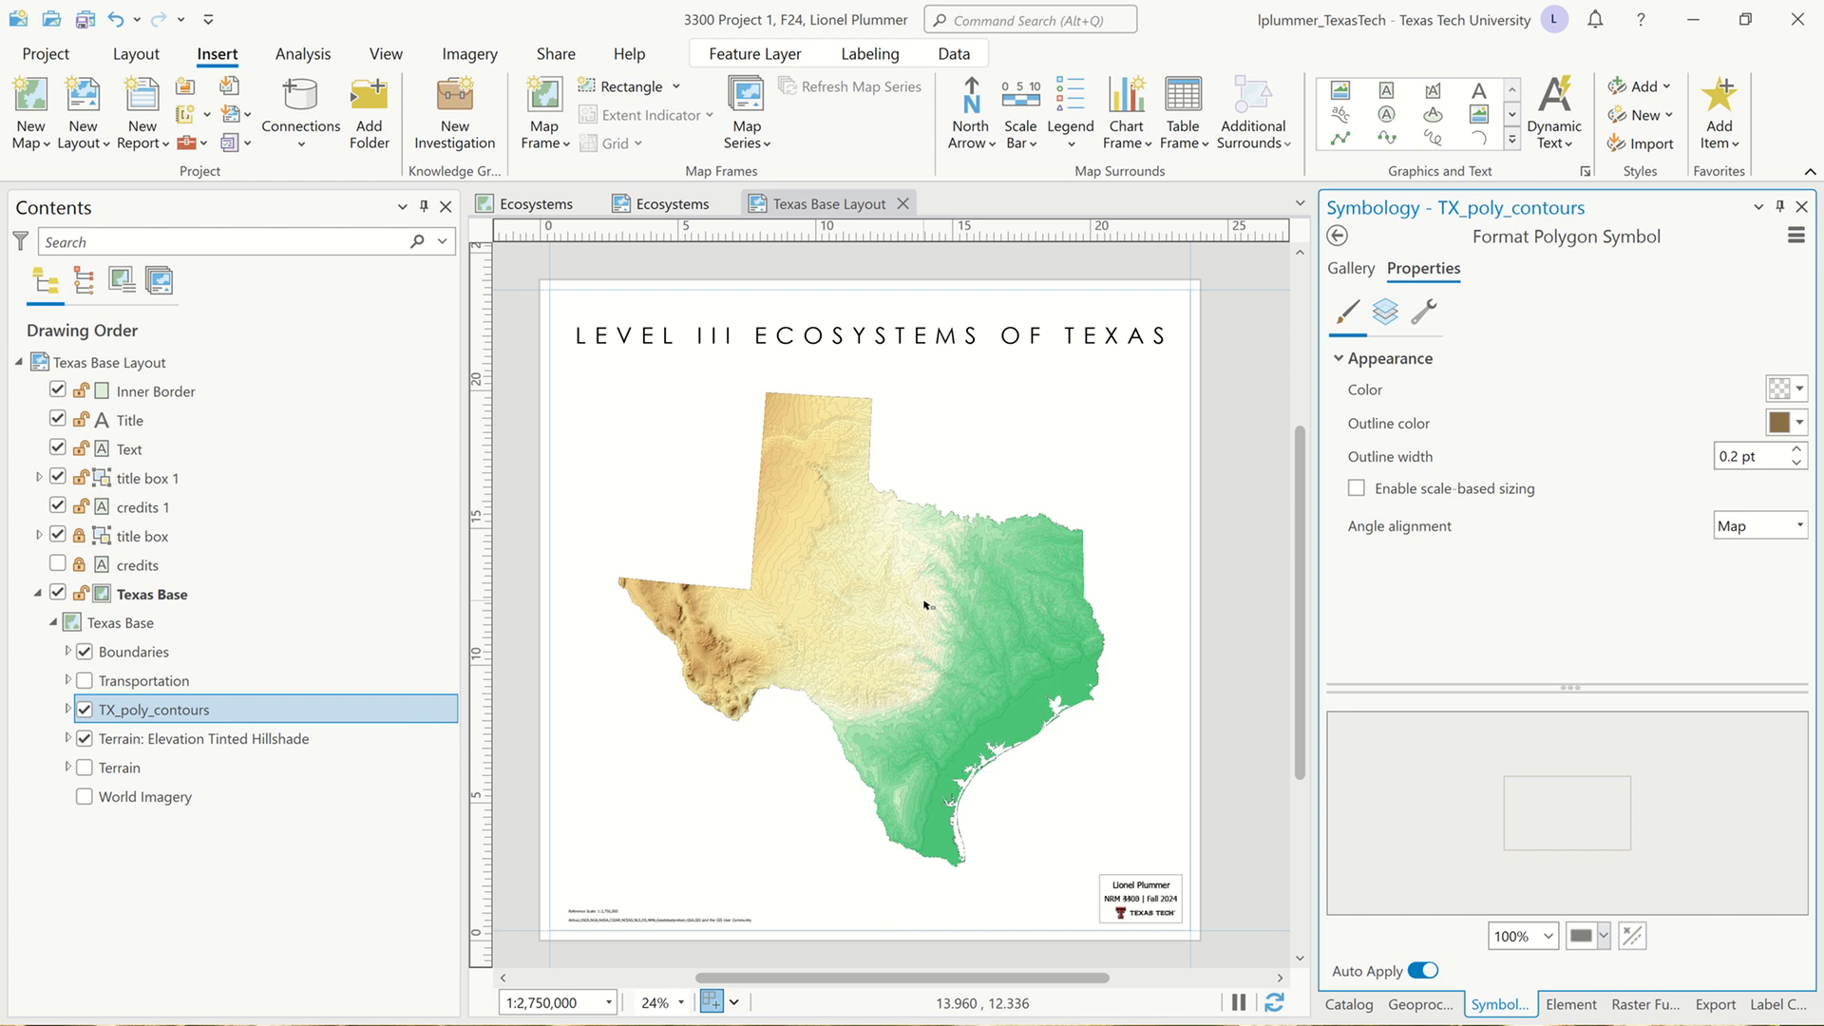
# Expand the Transportation and Boundaries layer groups and turn on the Texas Cities layer
pyautogui.click(68, 681)
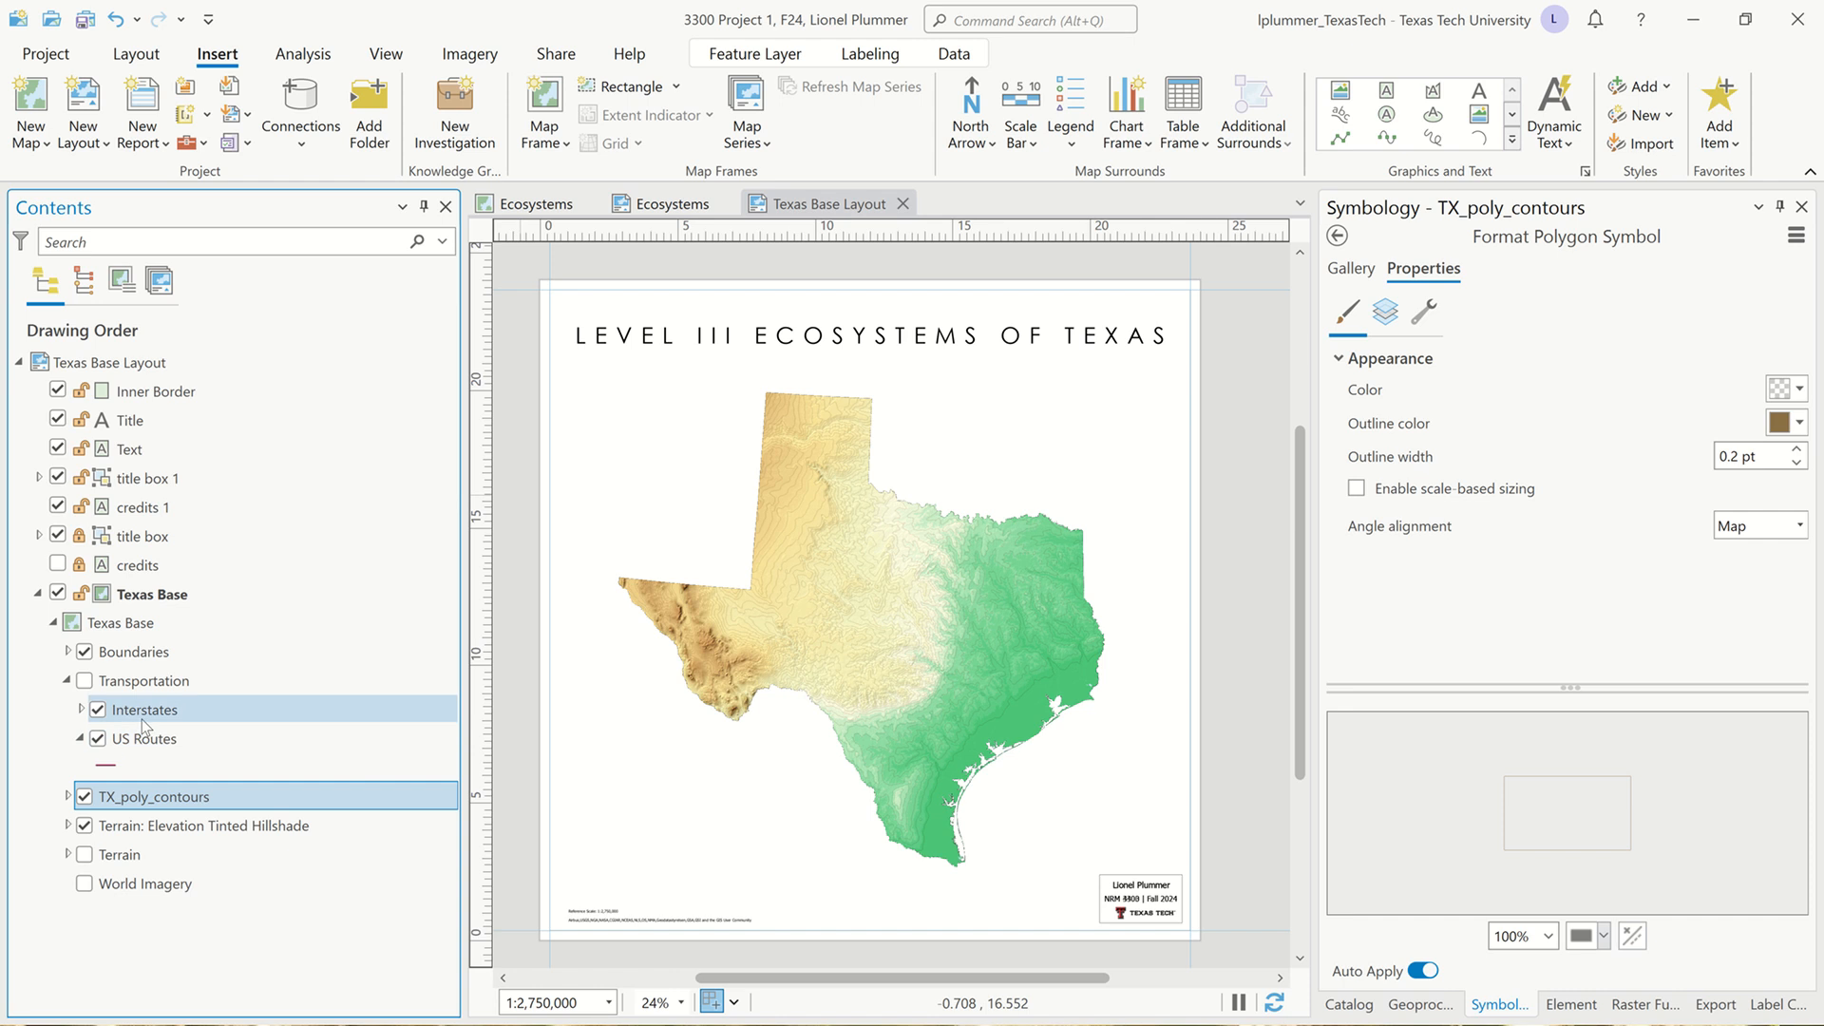
pyautogui.click(68, 651)
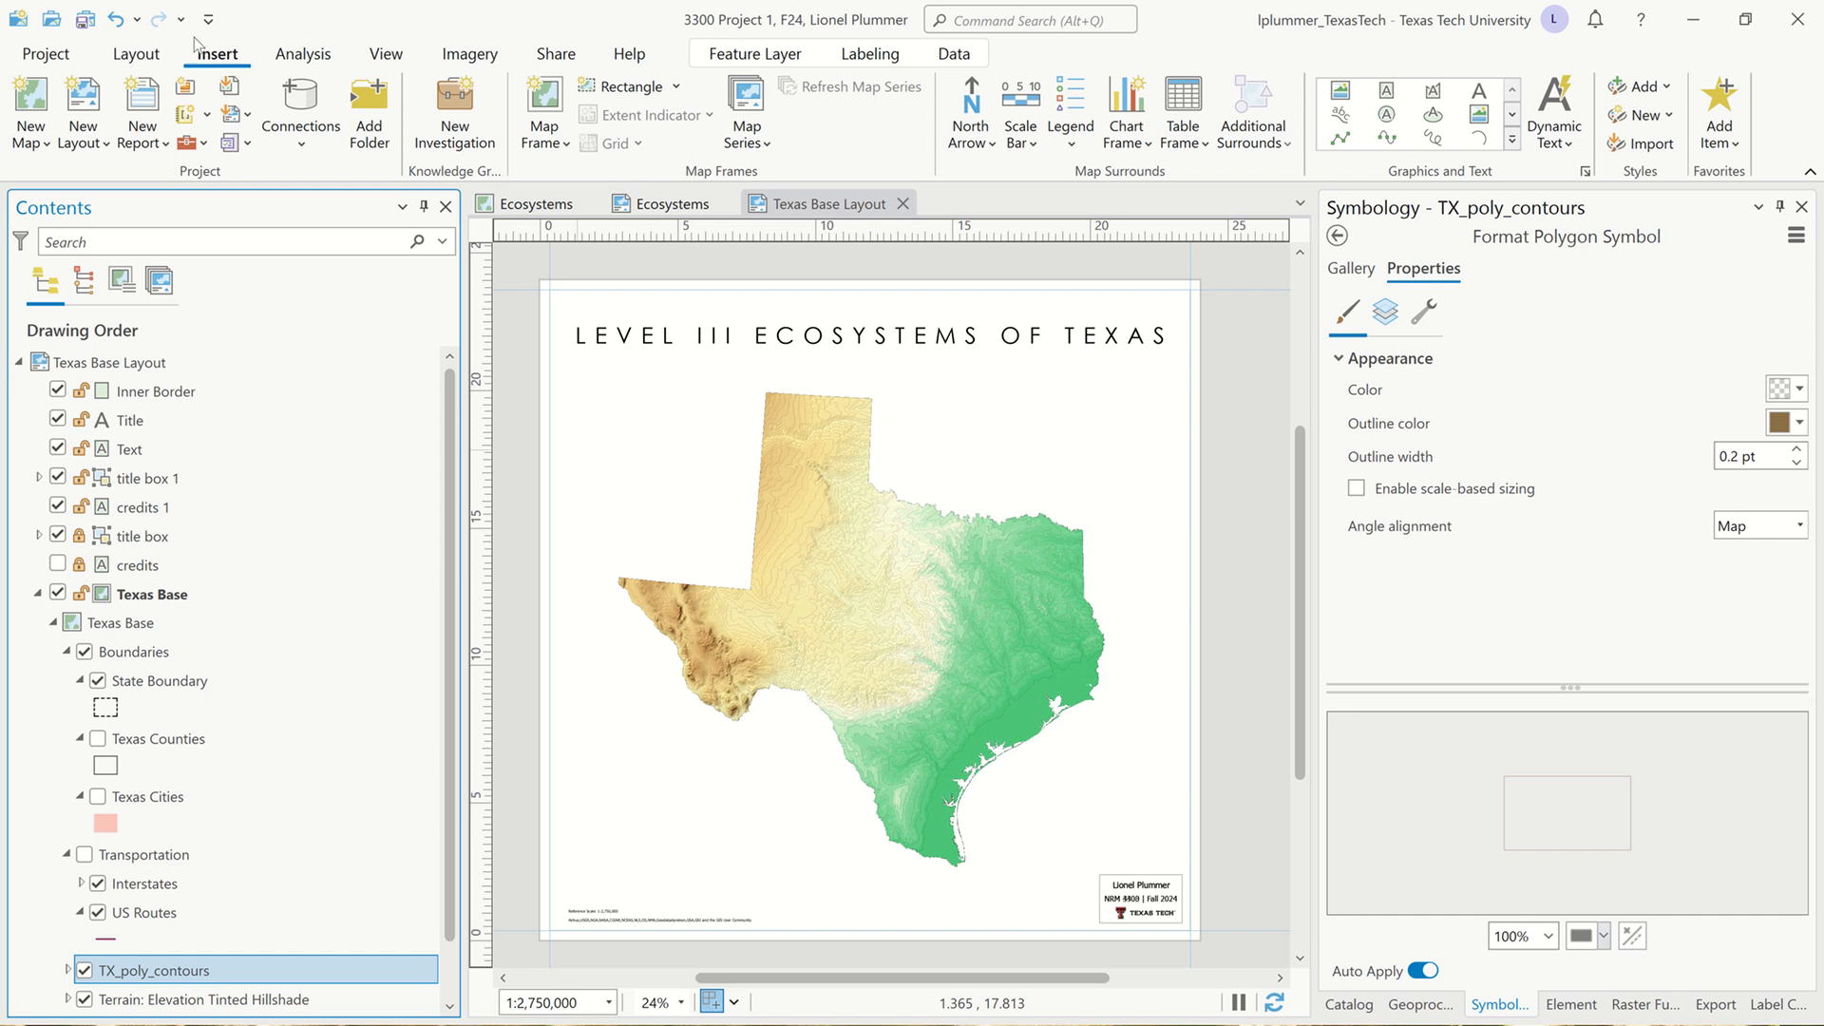
pyautogui.click(152, 57)
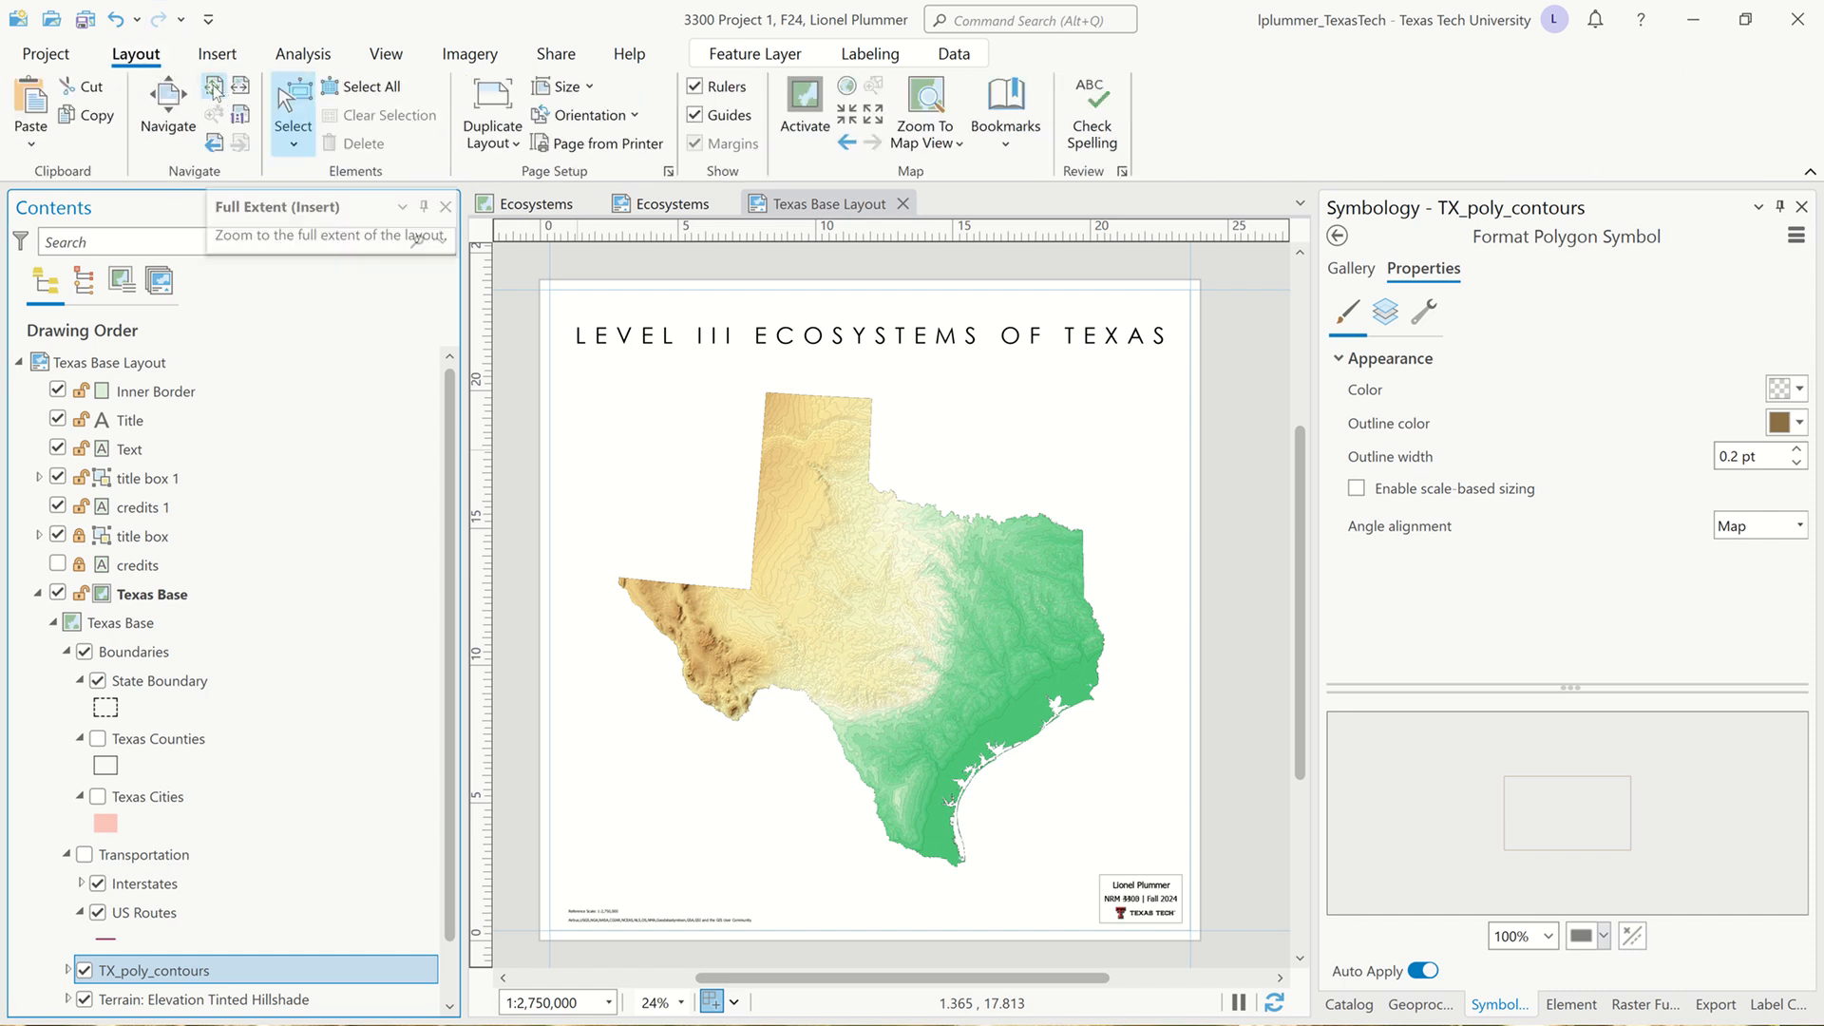
pyautogui.click(214, 89)
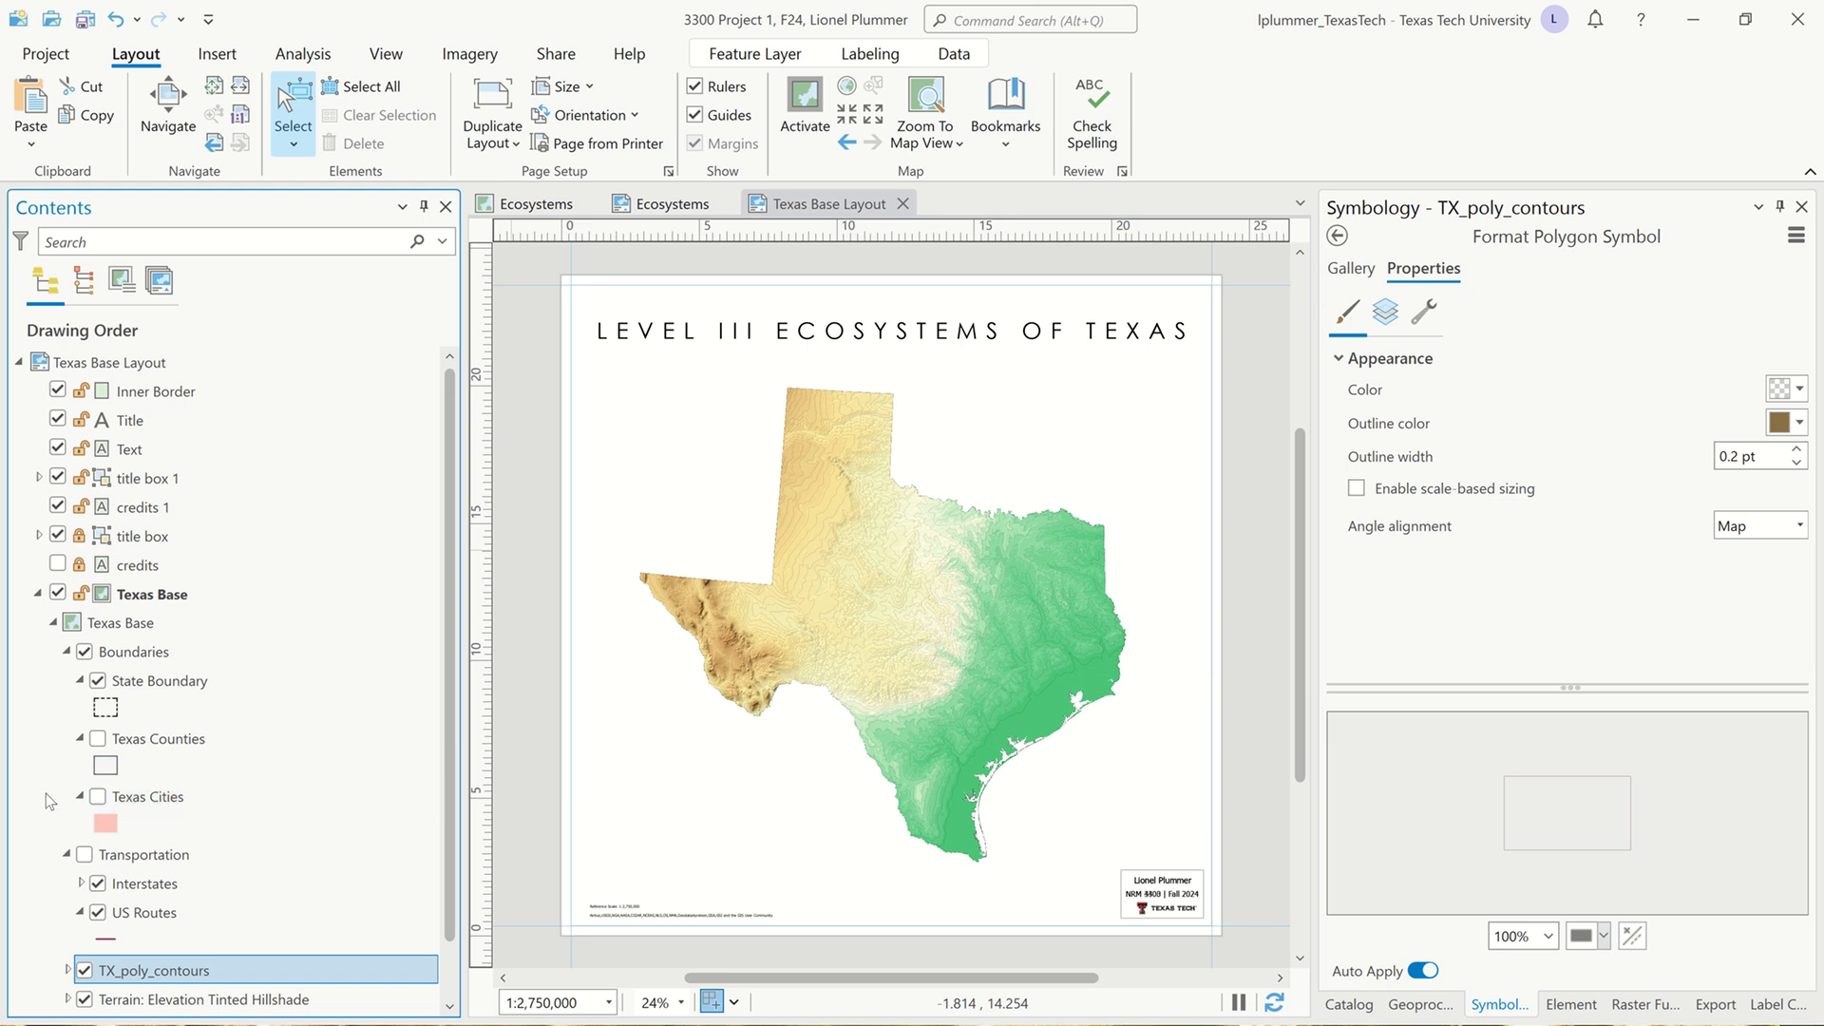
pyautogui.click(94, 795)
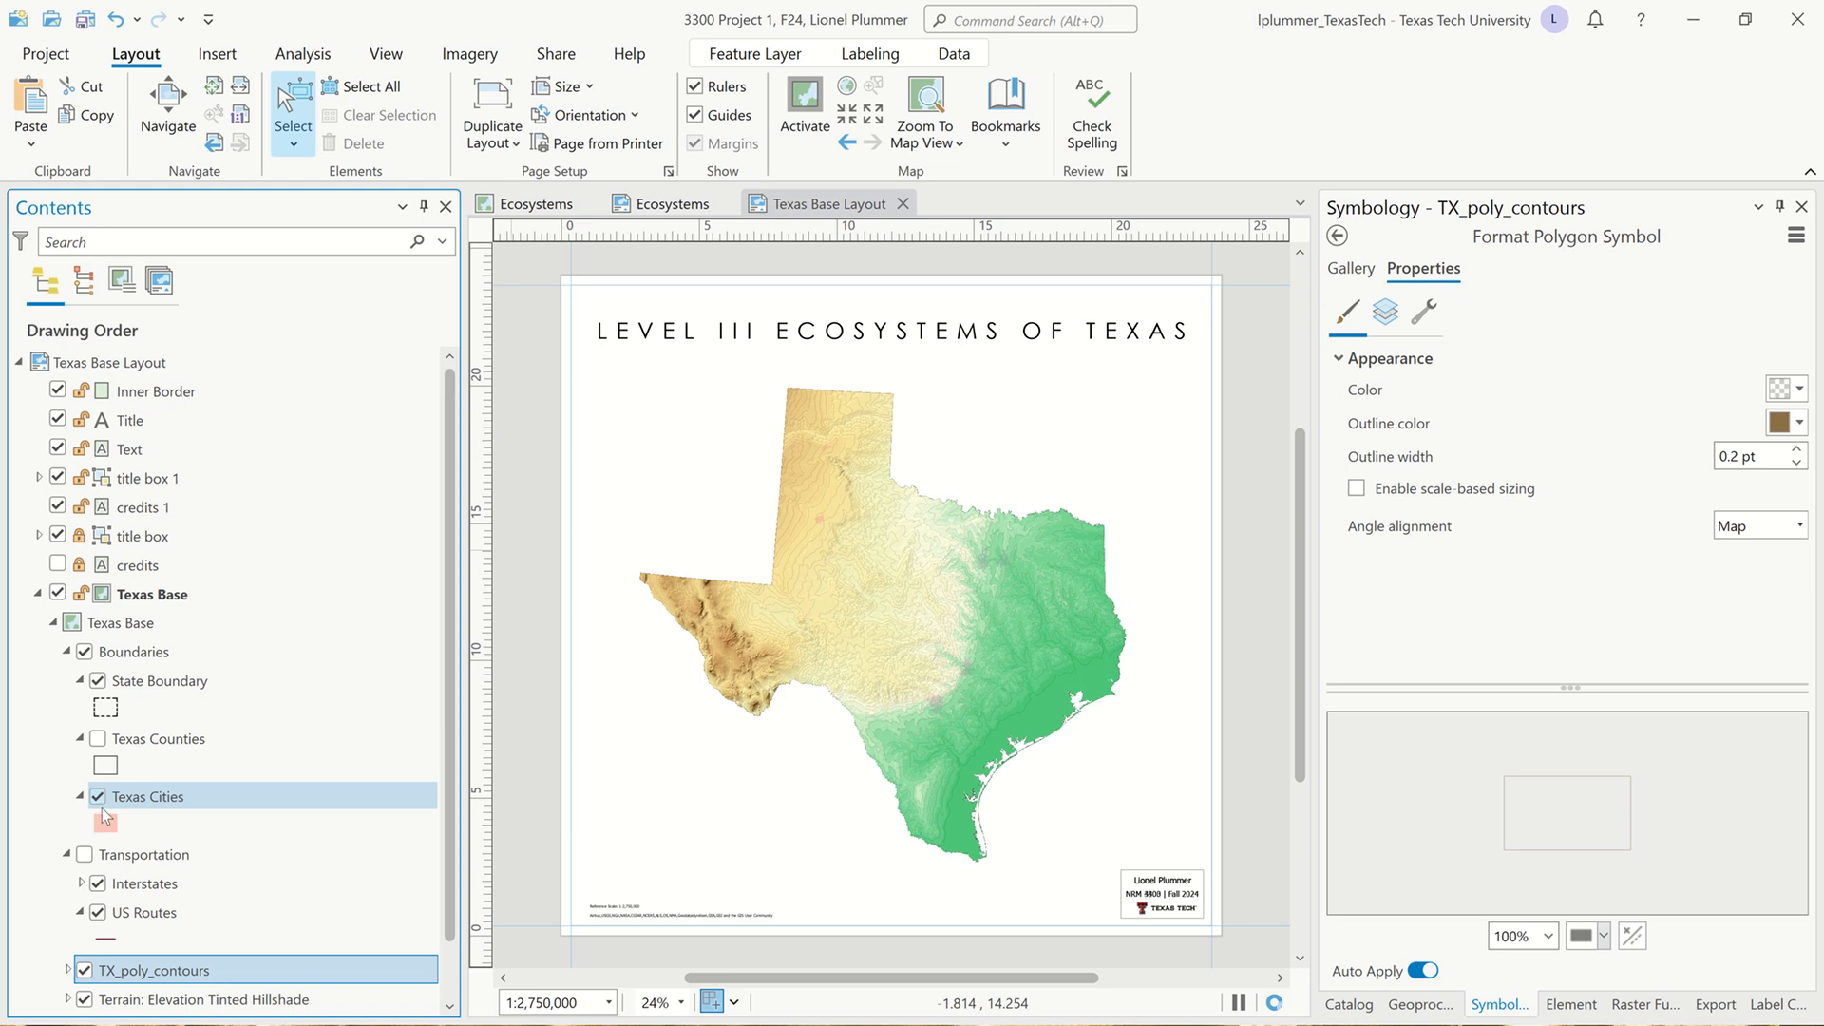
# Look at the Texas Cities polygon symbol's properties and gallery, and set the layer's blend mode to Normal
pyautogui.click(106, 823)
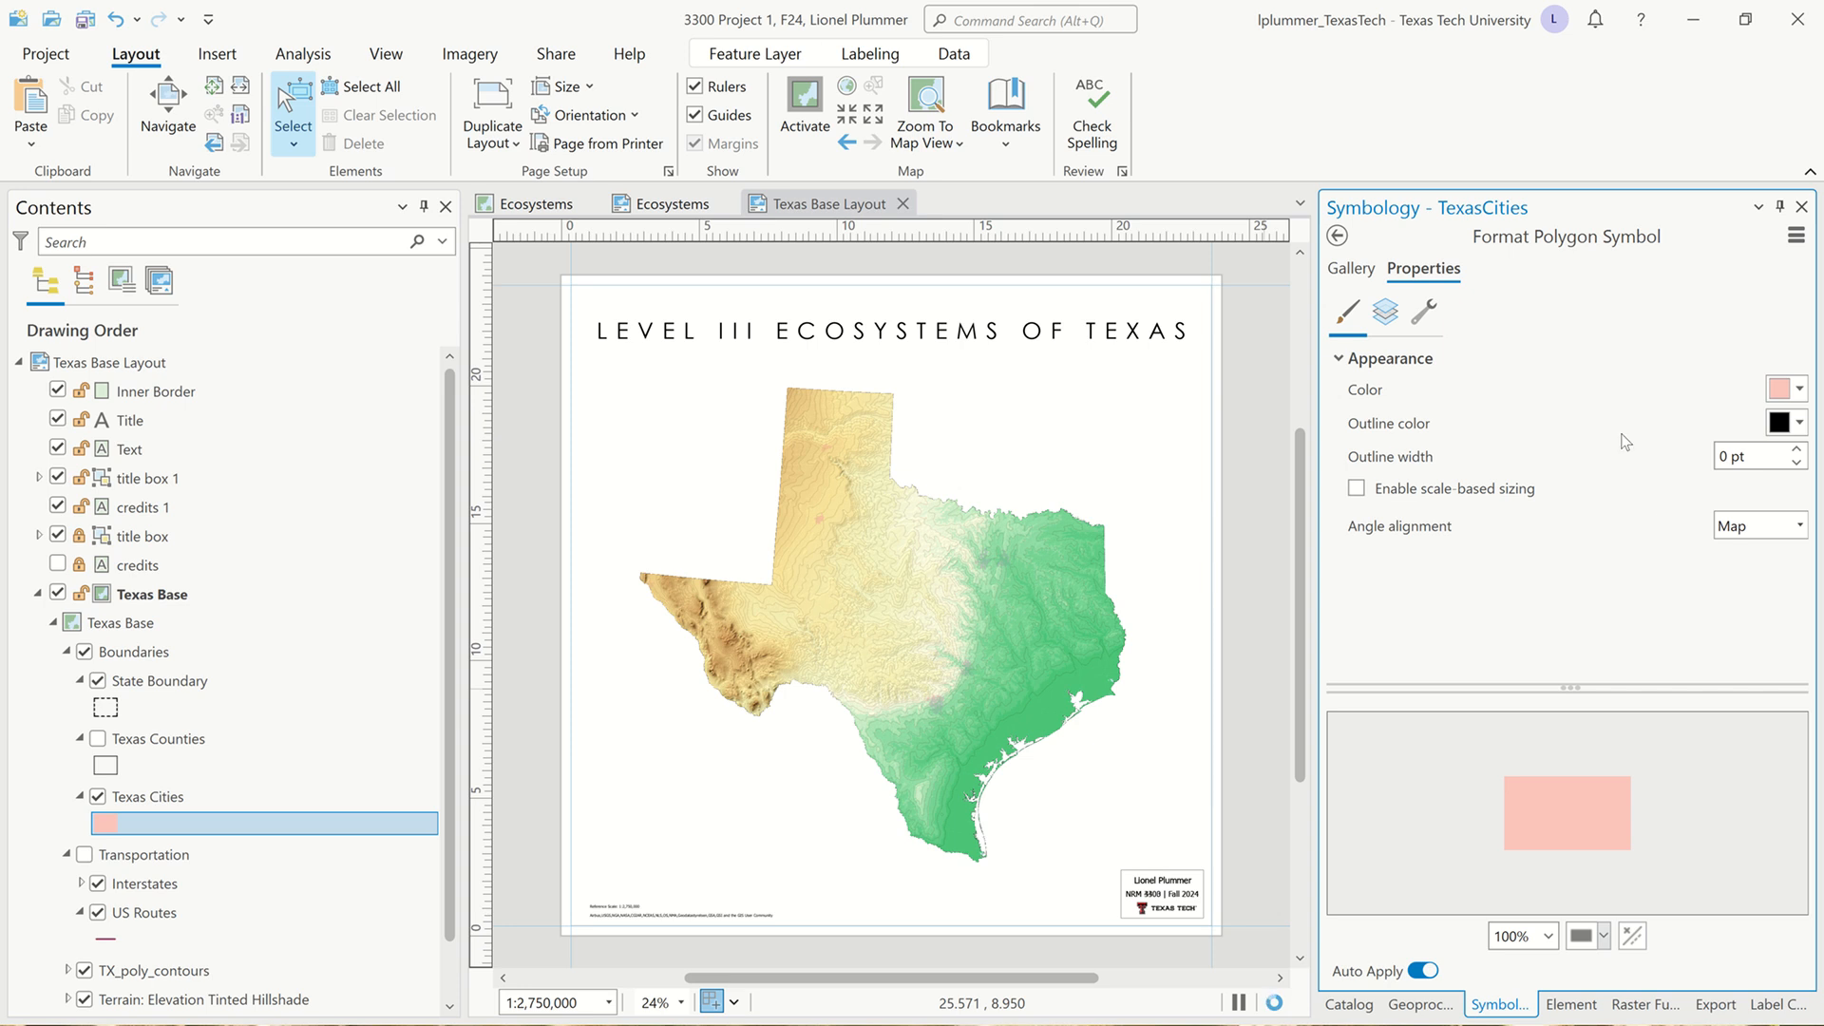
pyautogui.click(1368, 271)
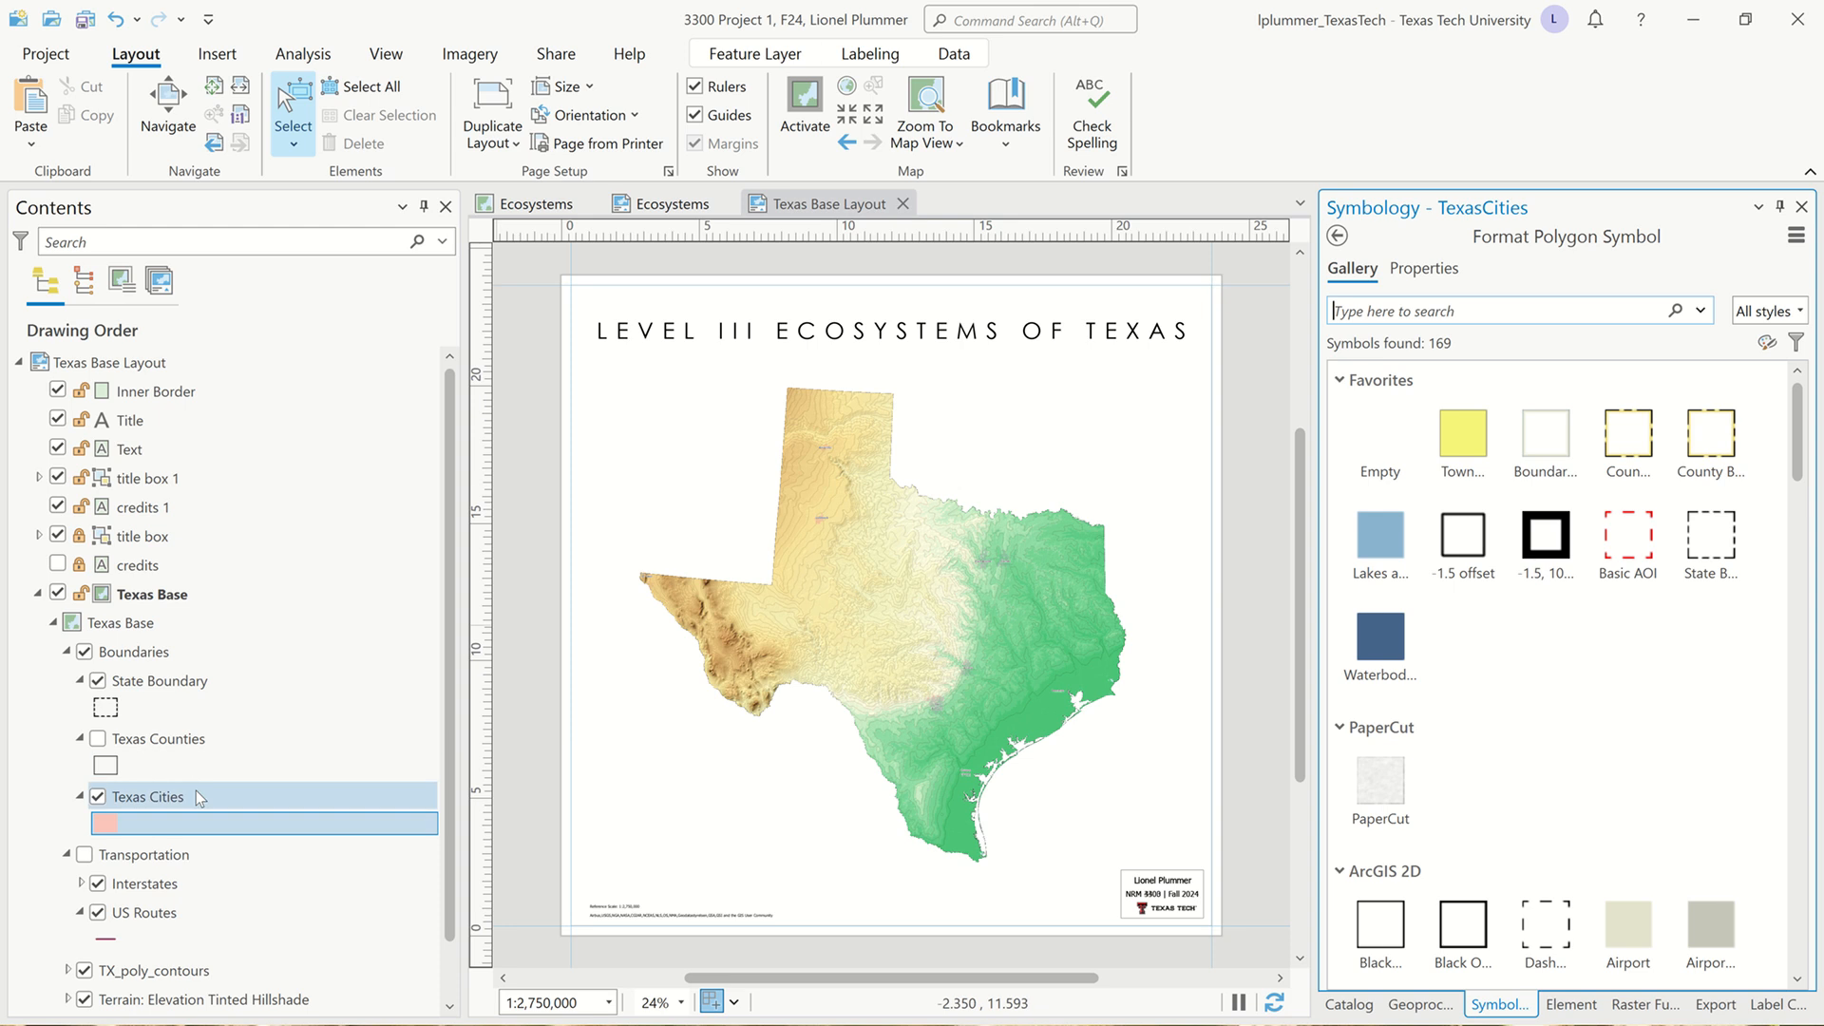
pyautogui.click(152, 798)
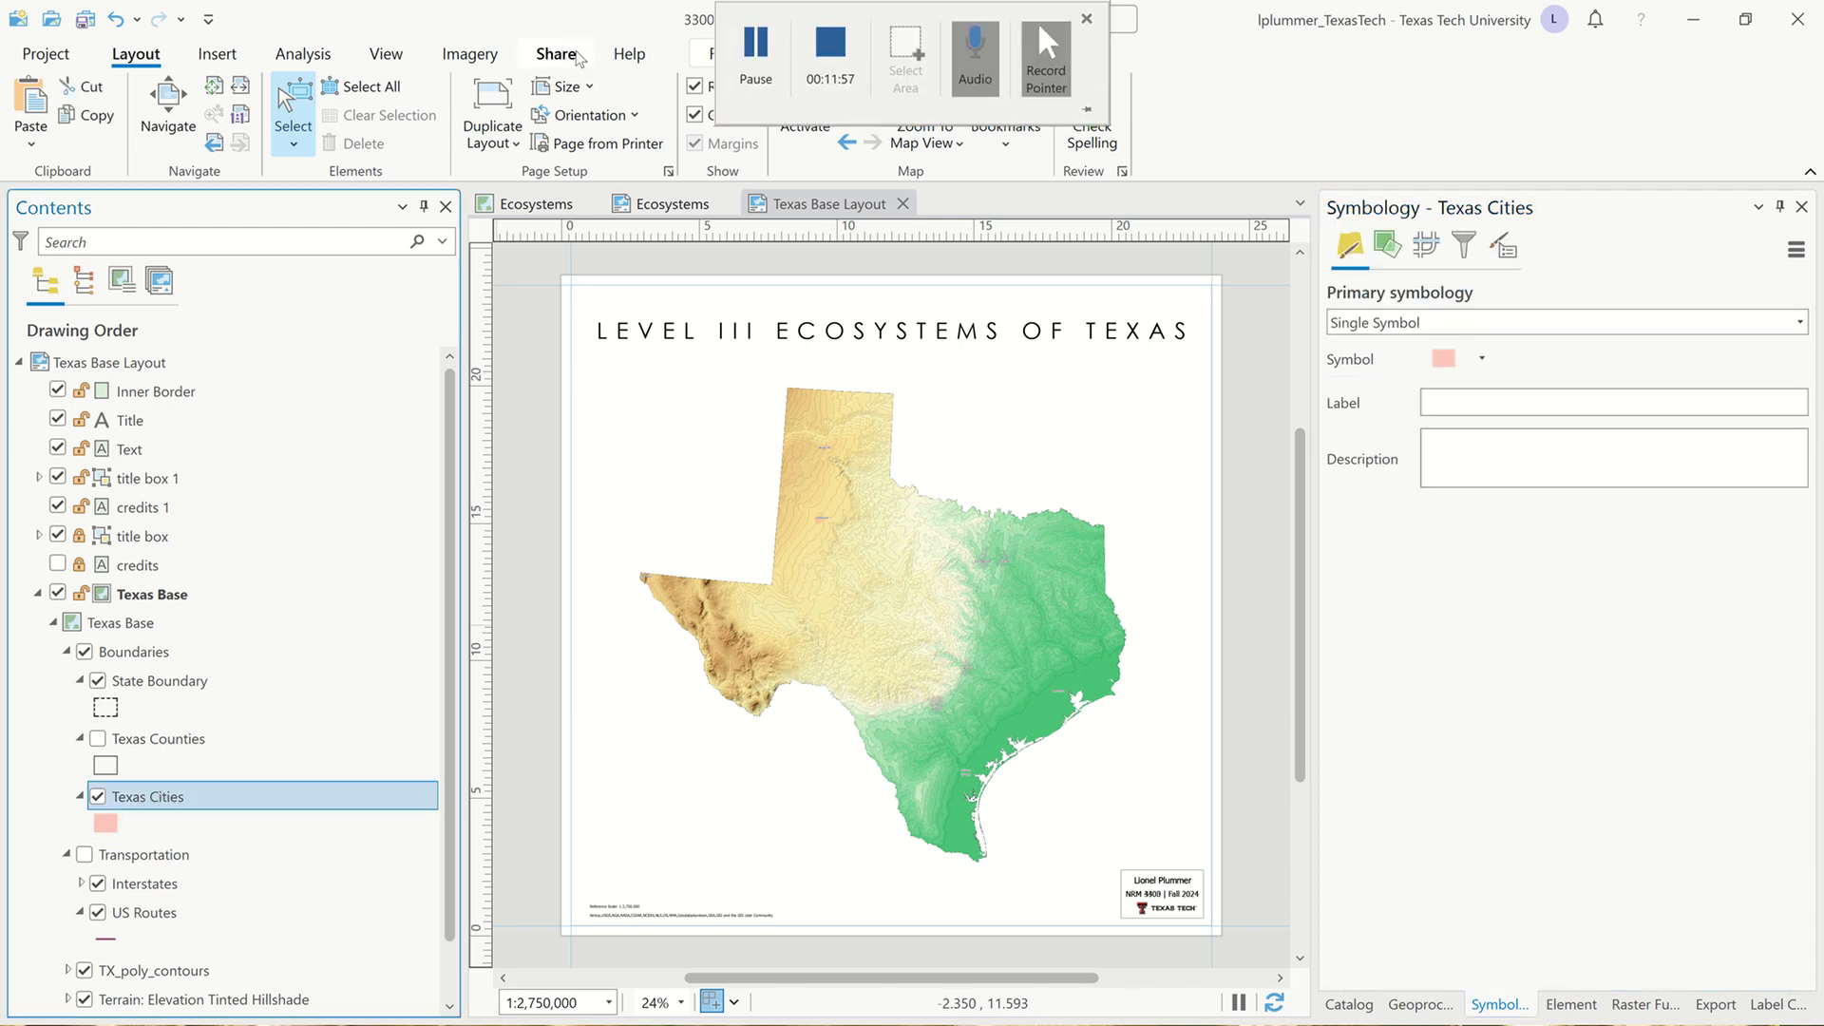
pyautogui.click(755, 54)
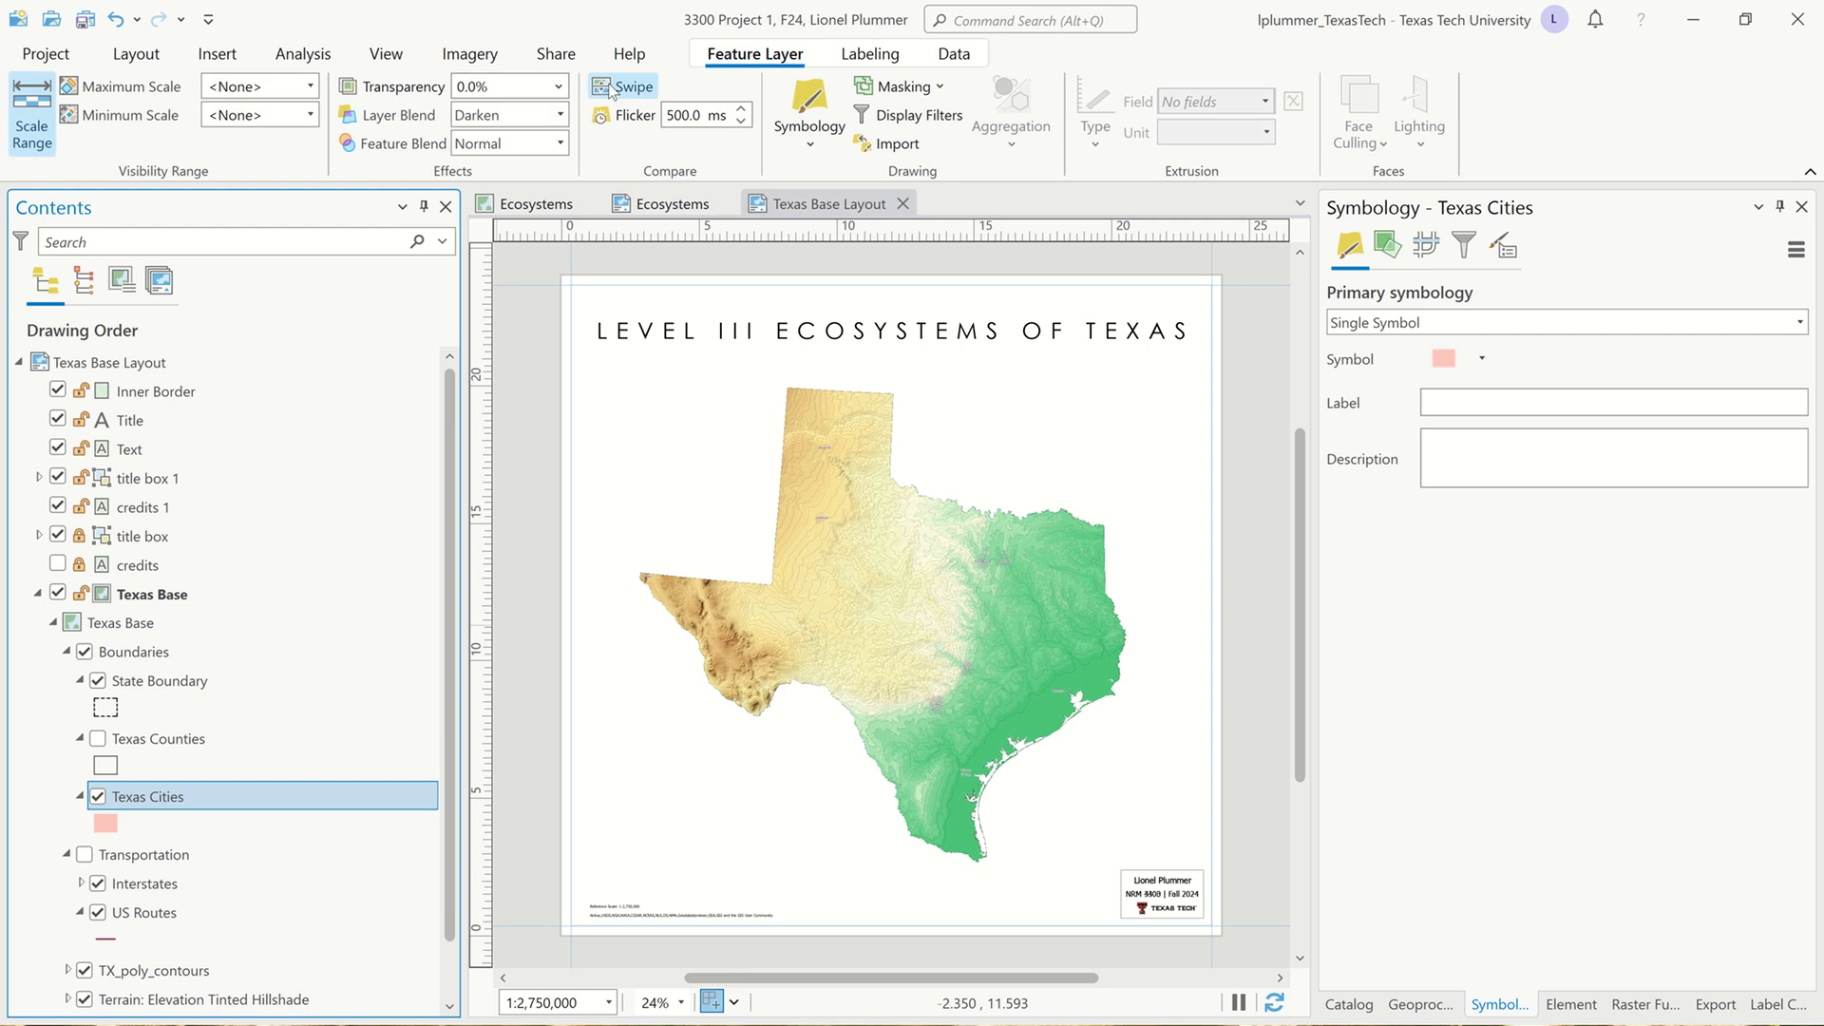
pyautogui.click(561, 115)
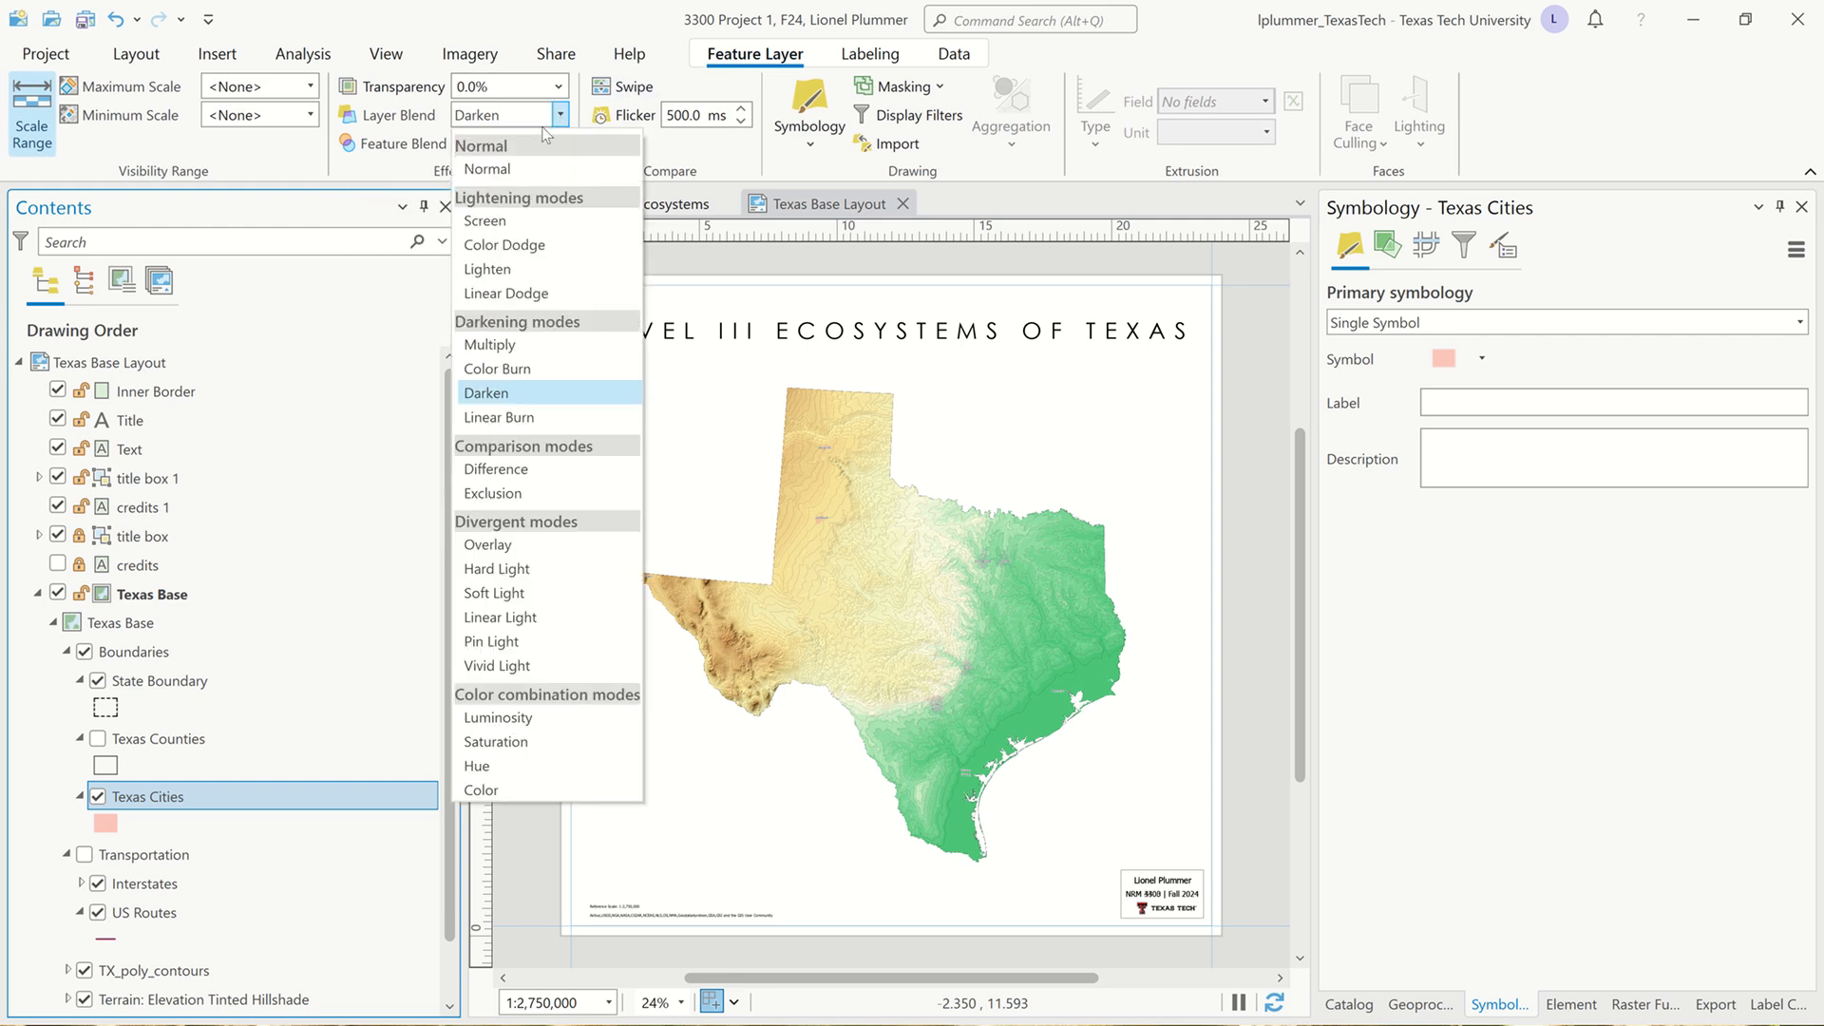
pyautogui.click(492, 170)
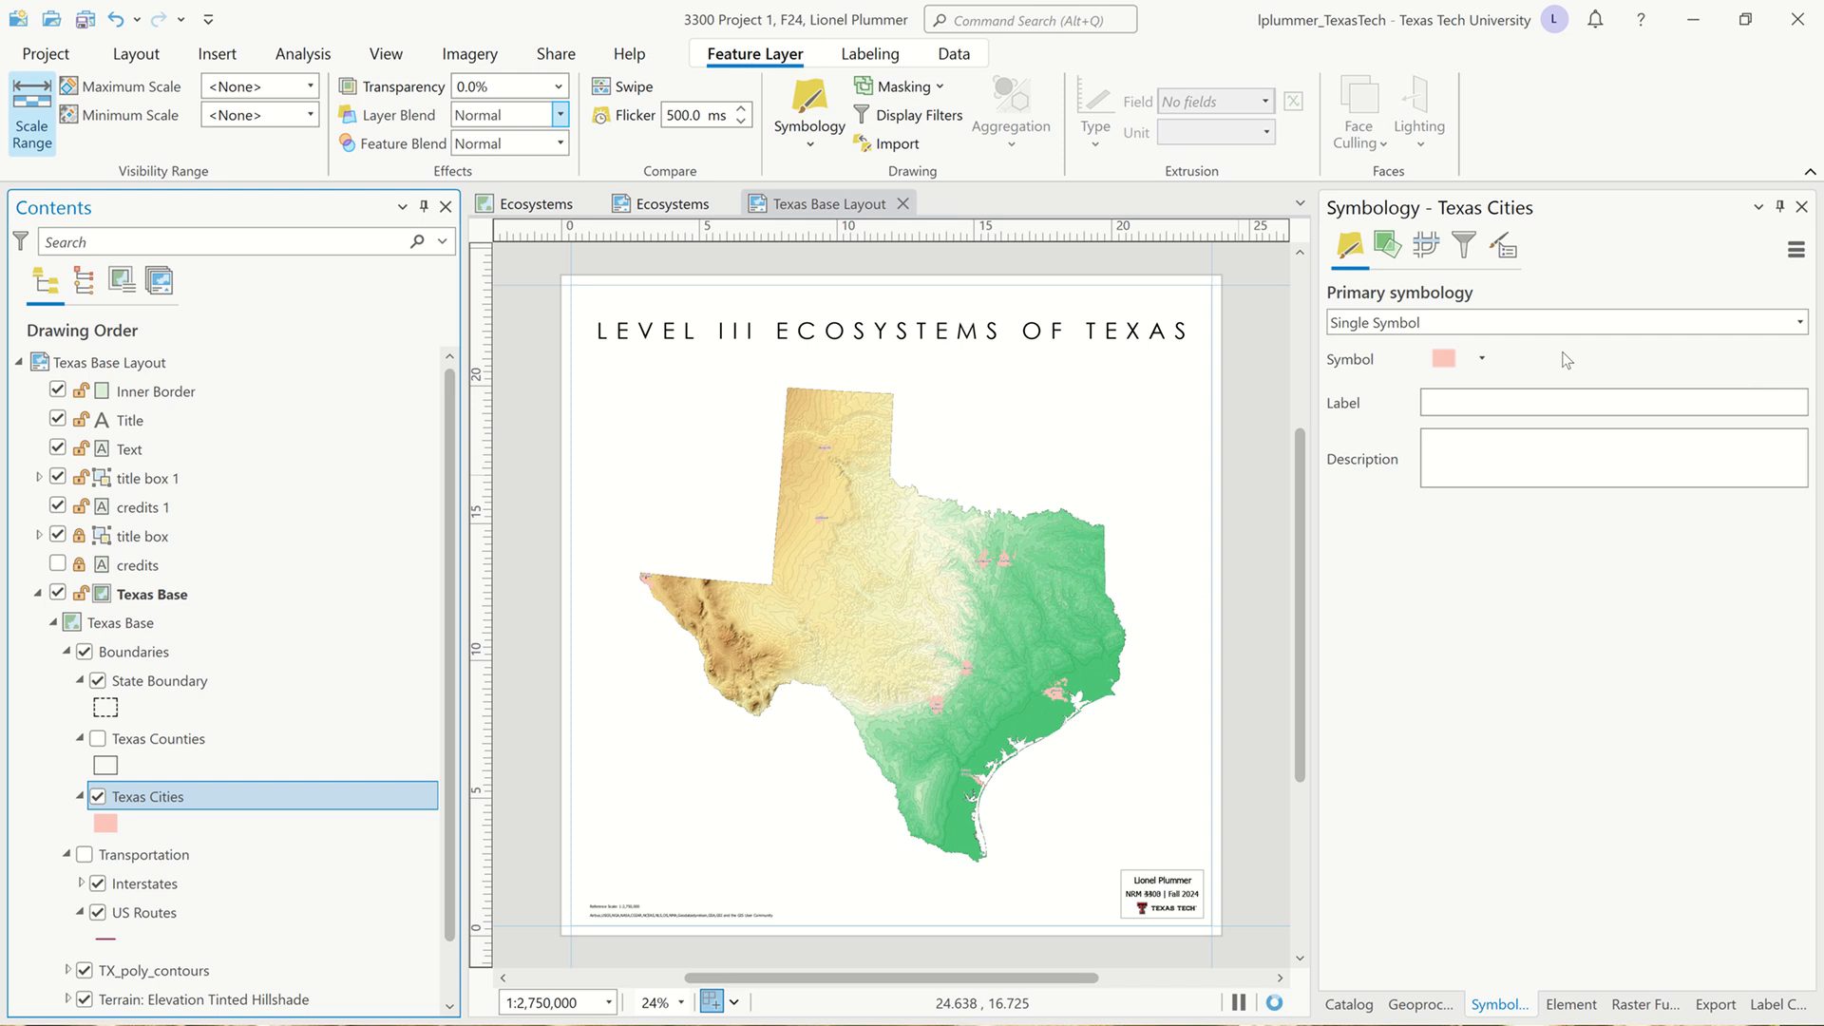
# Try a strong yellow and a lighter yellow fill for the Texas Cities polygons
pyautogui.click(1447, 360)
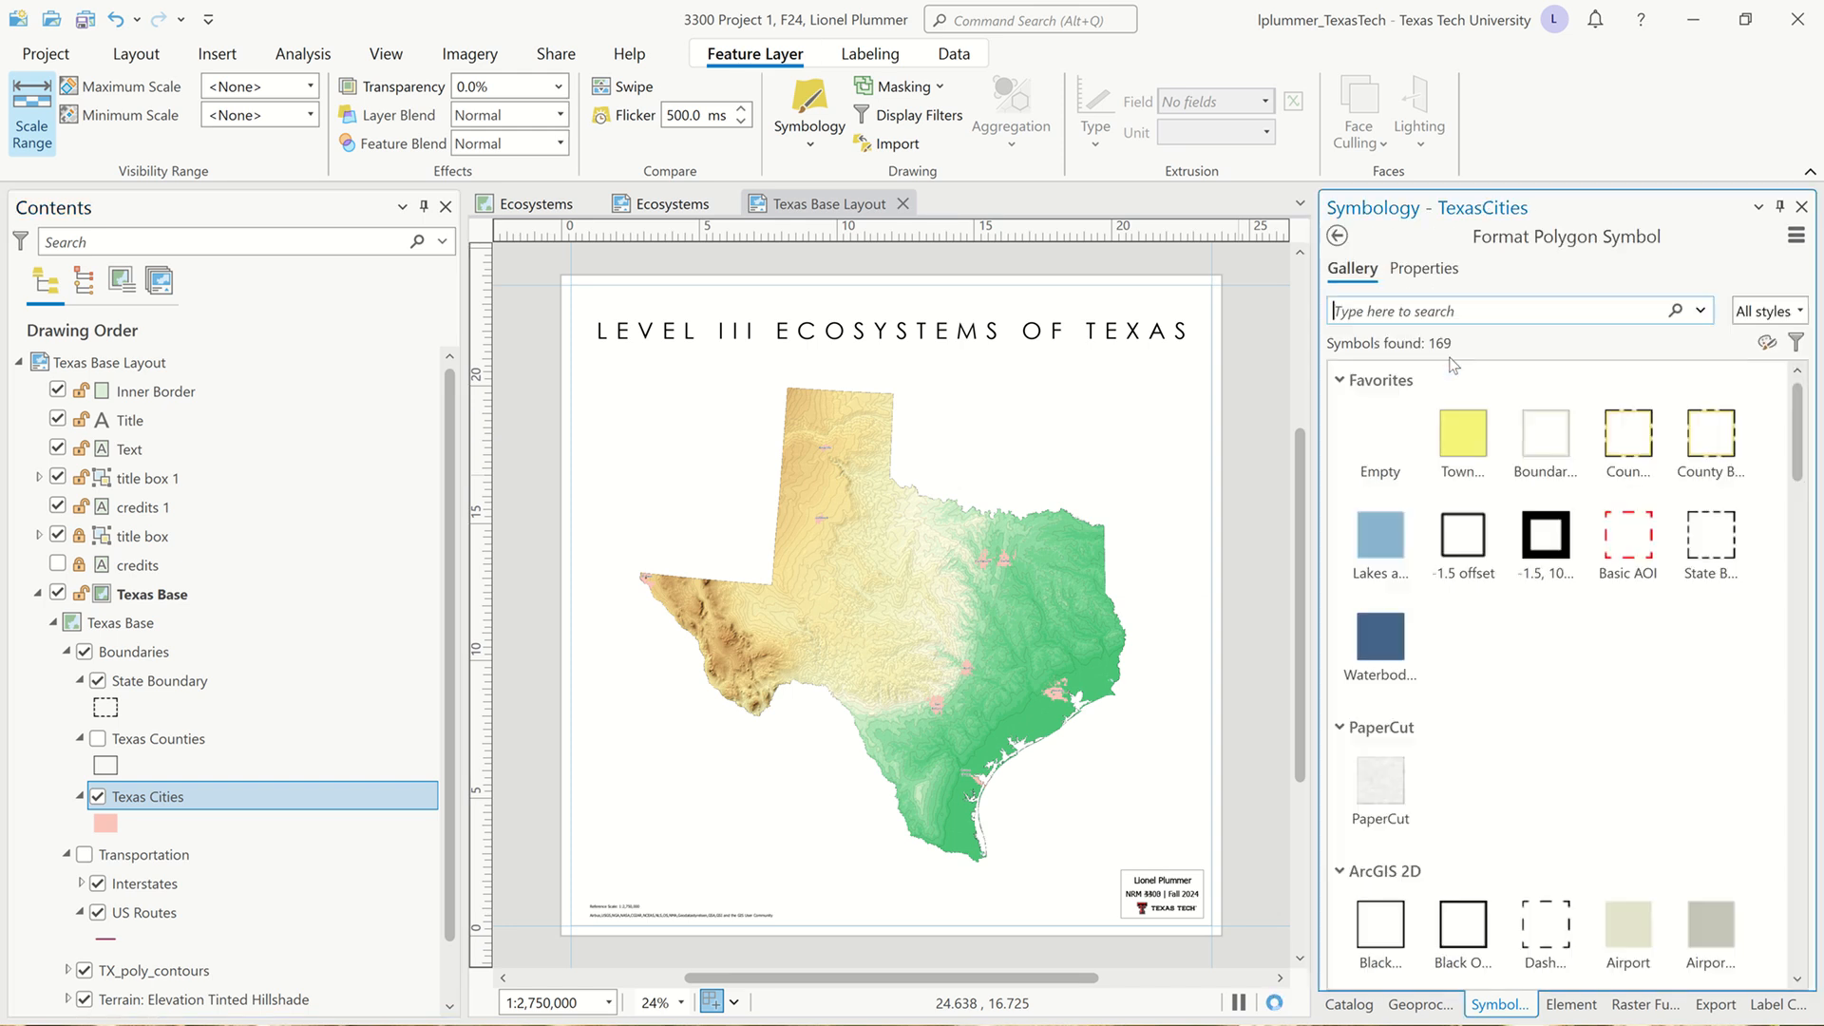
pyautogui.click(1444, 271)
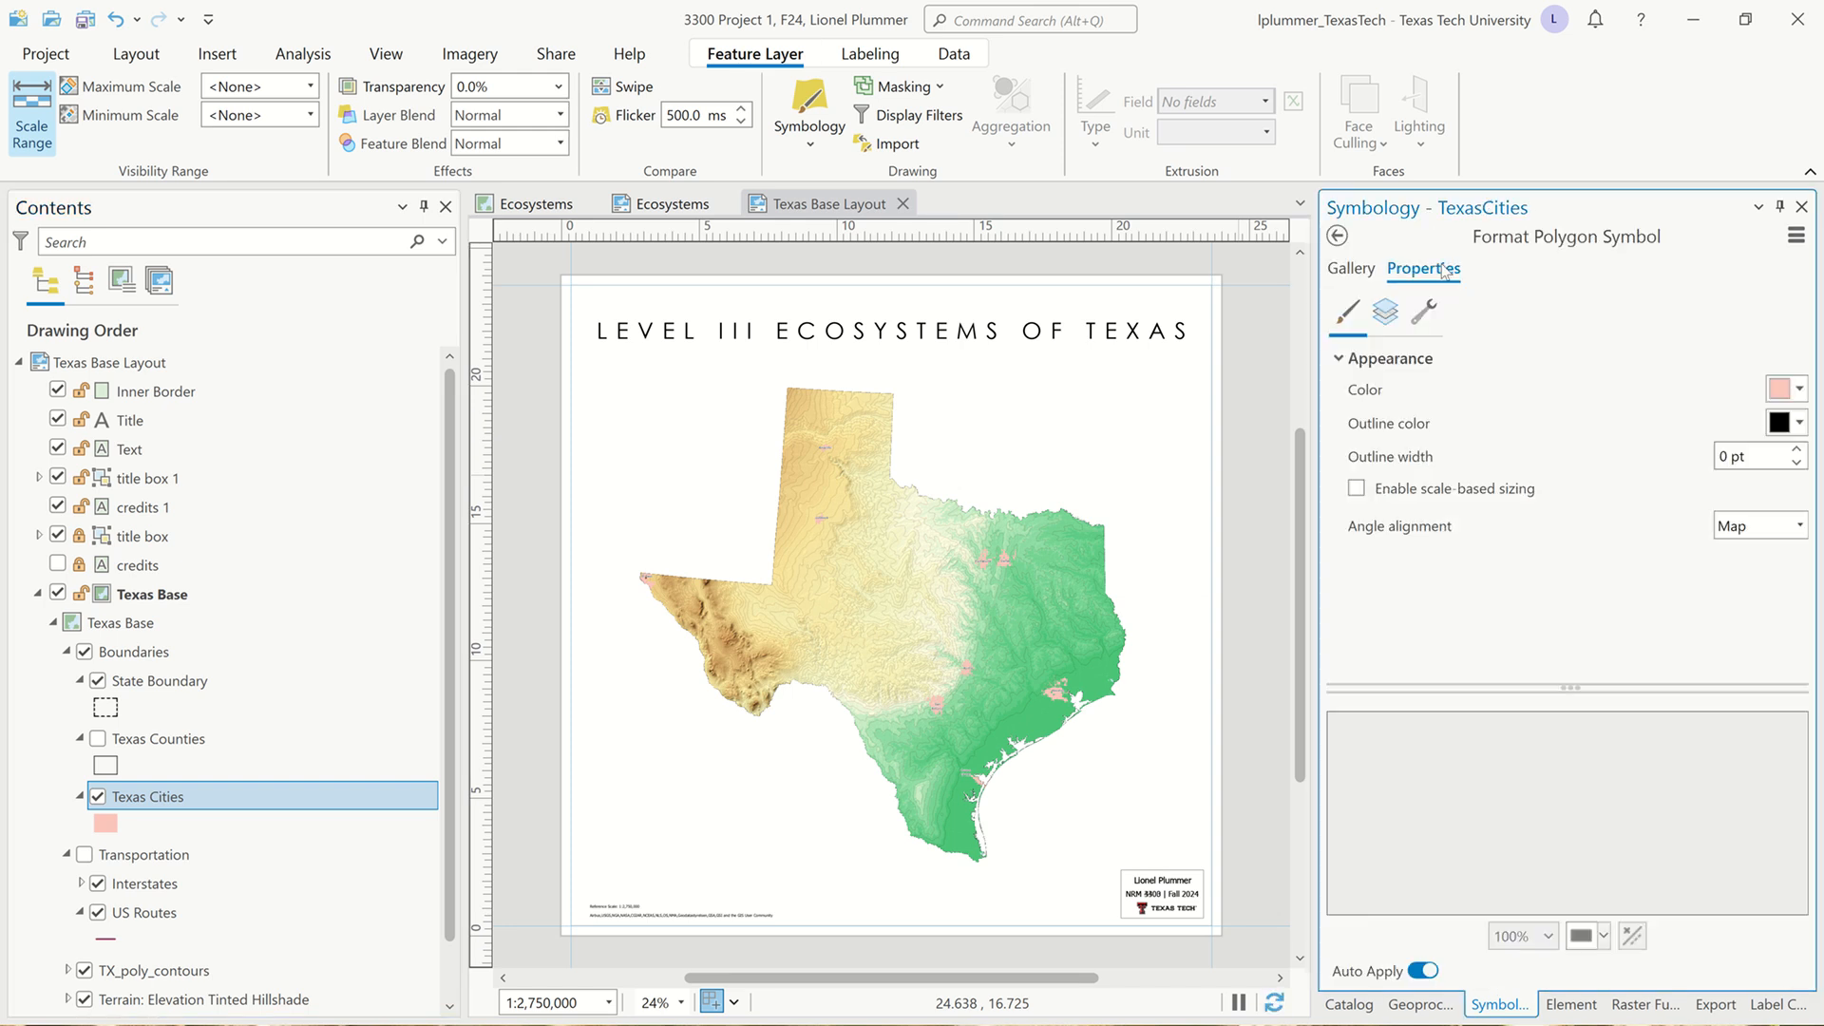
pyautogui.click(1802, 389)
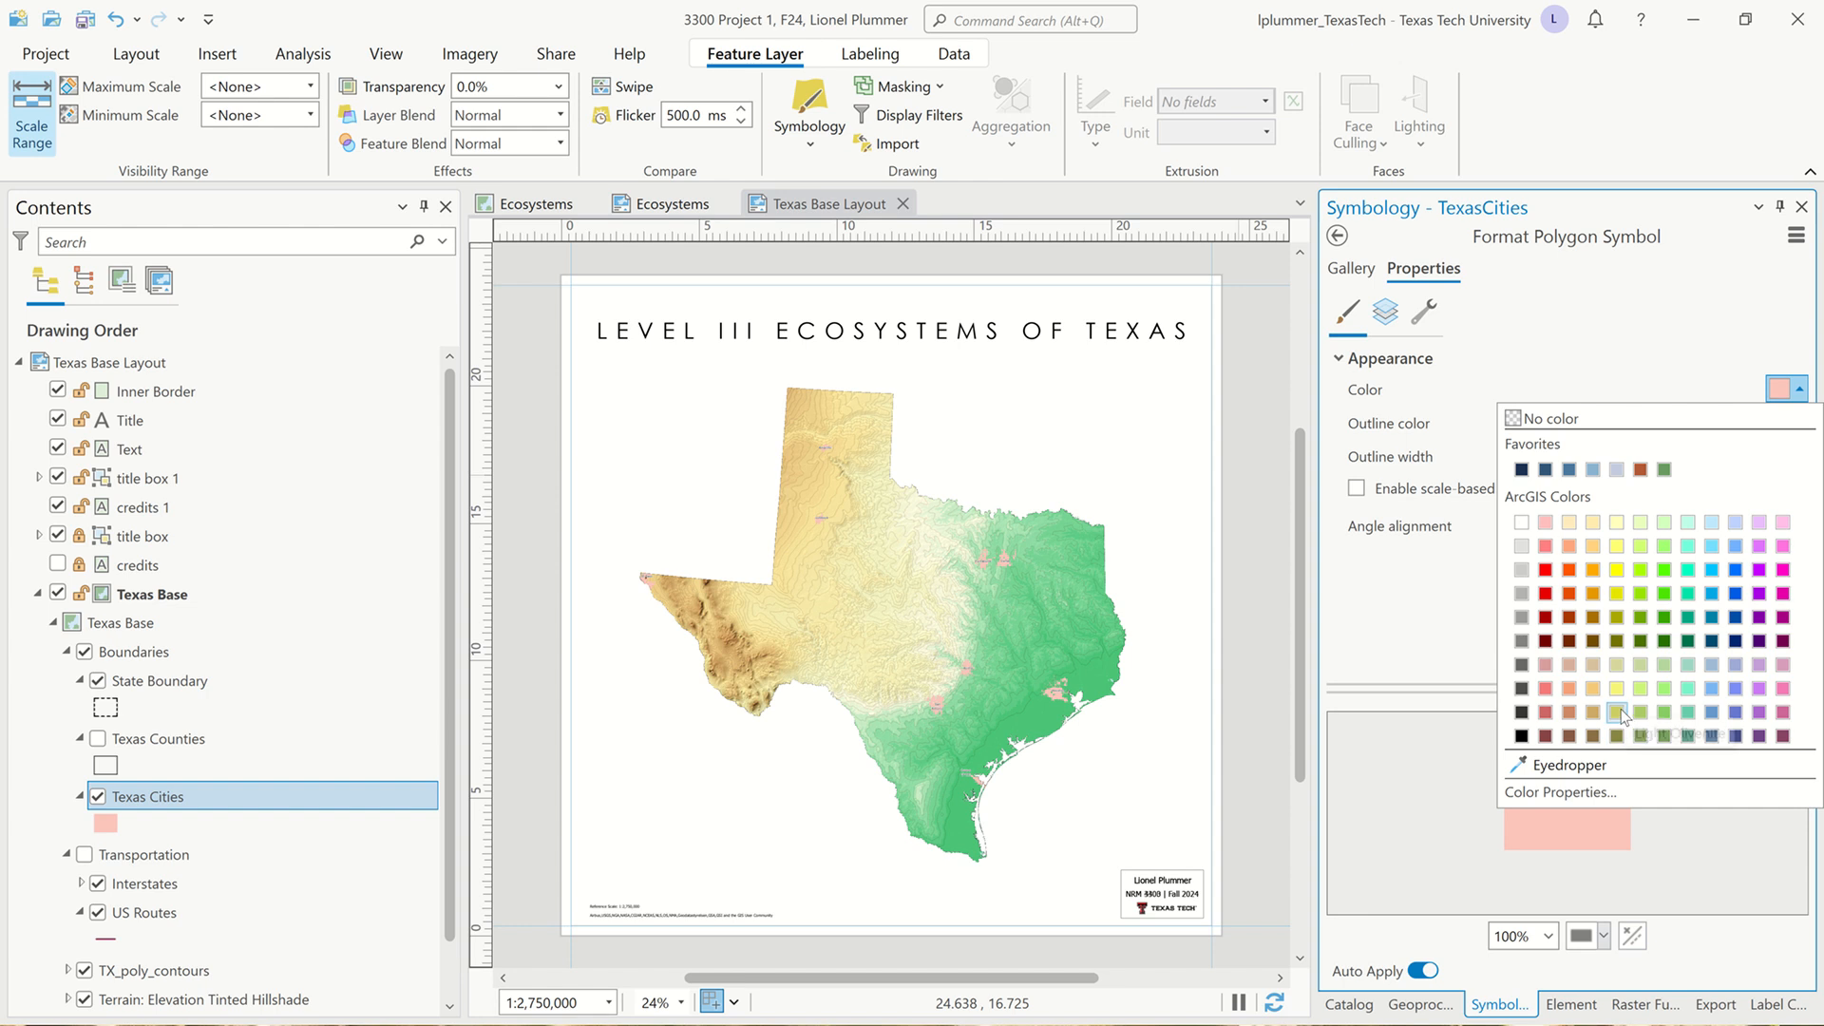
pyautogui.click(1617, 594)
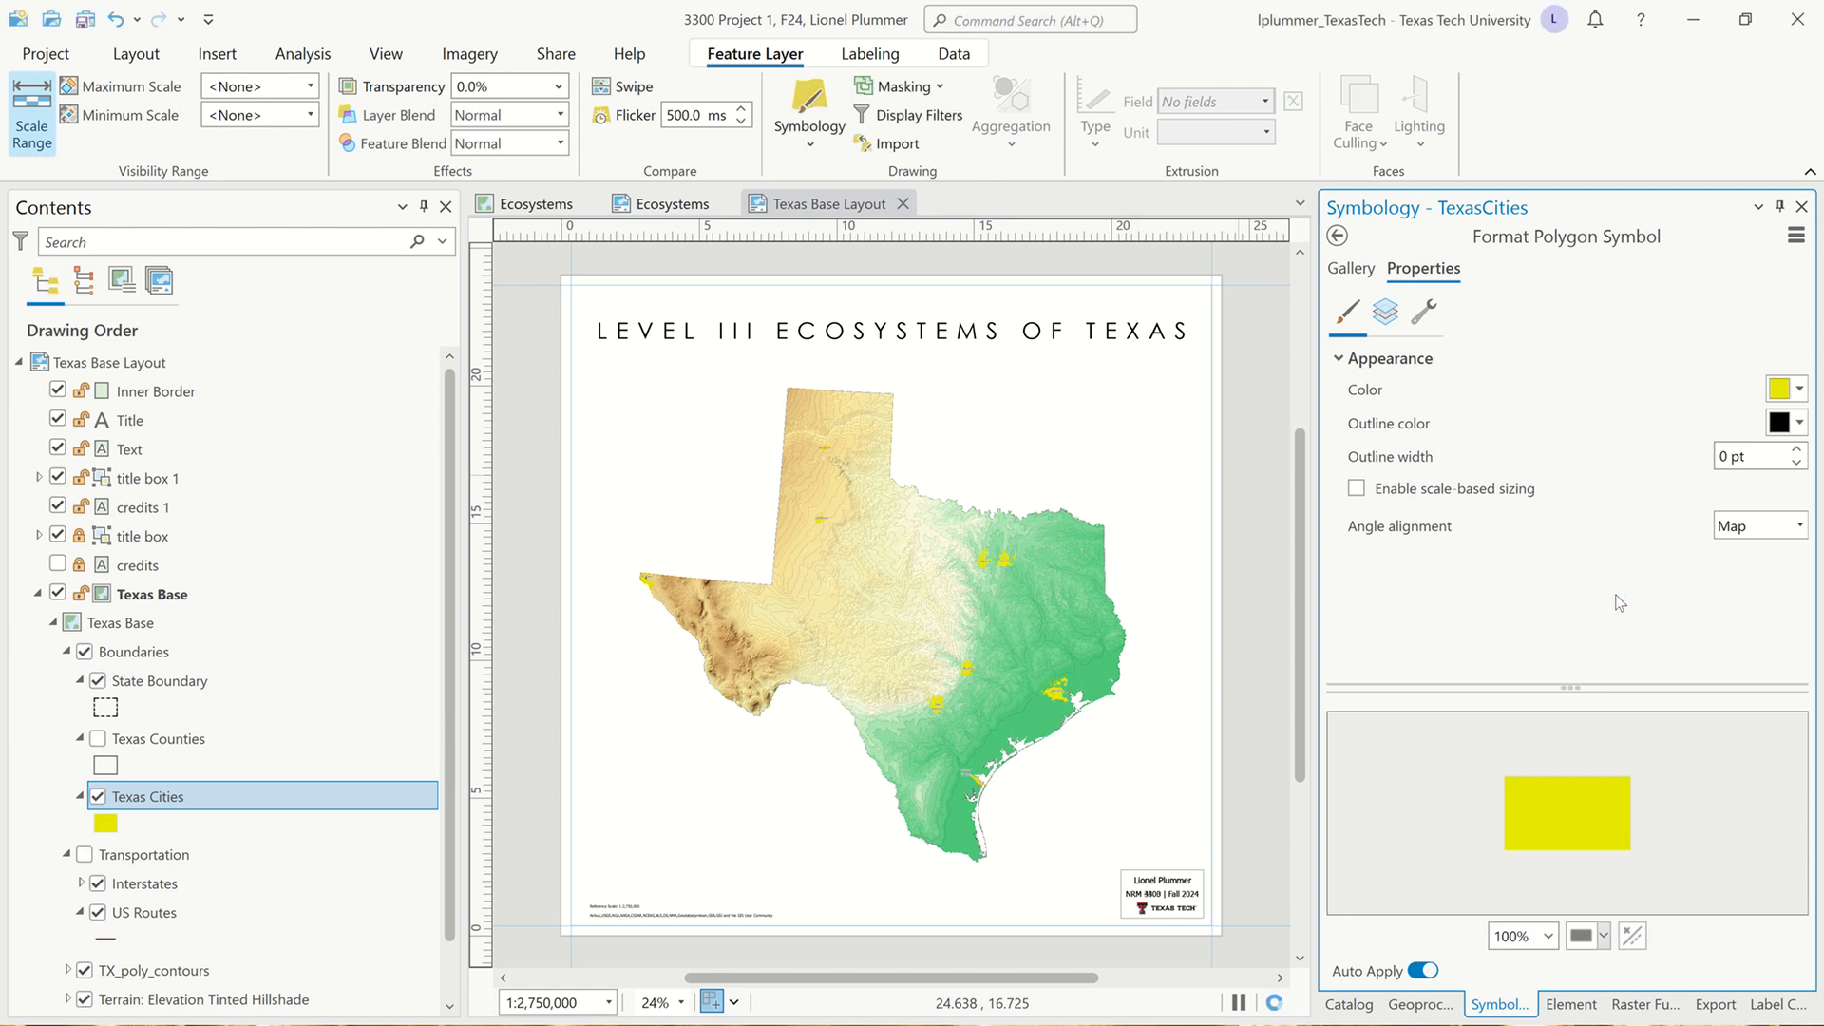
pyautogui.click(1795, 389)
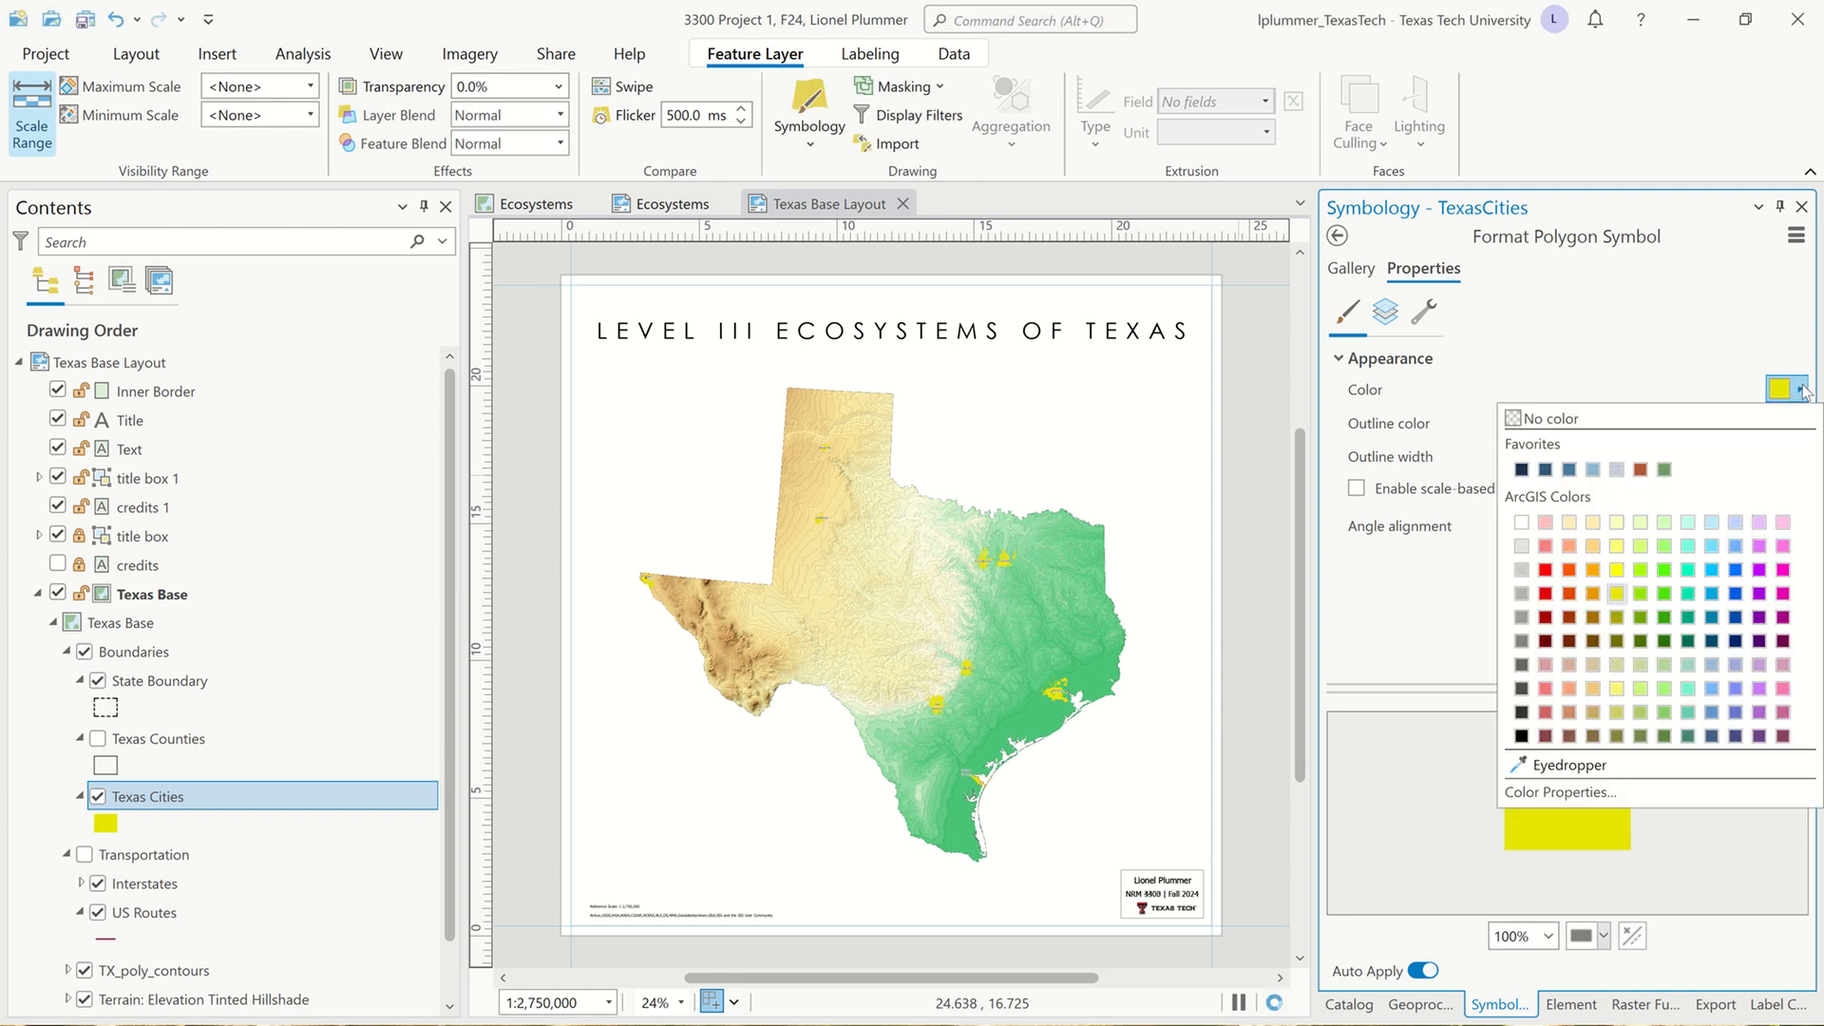
pyautogui.click(1616, 547)
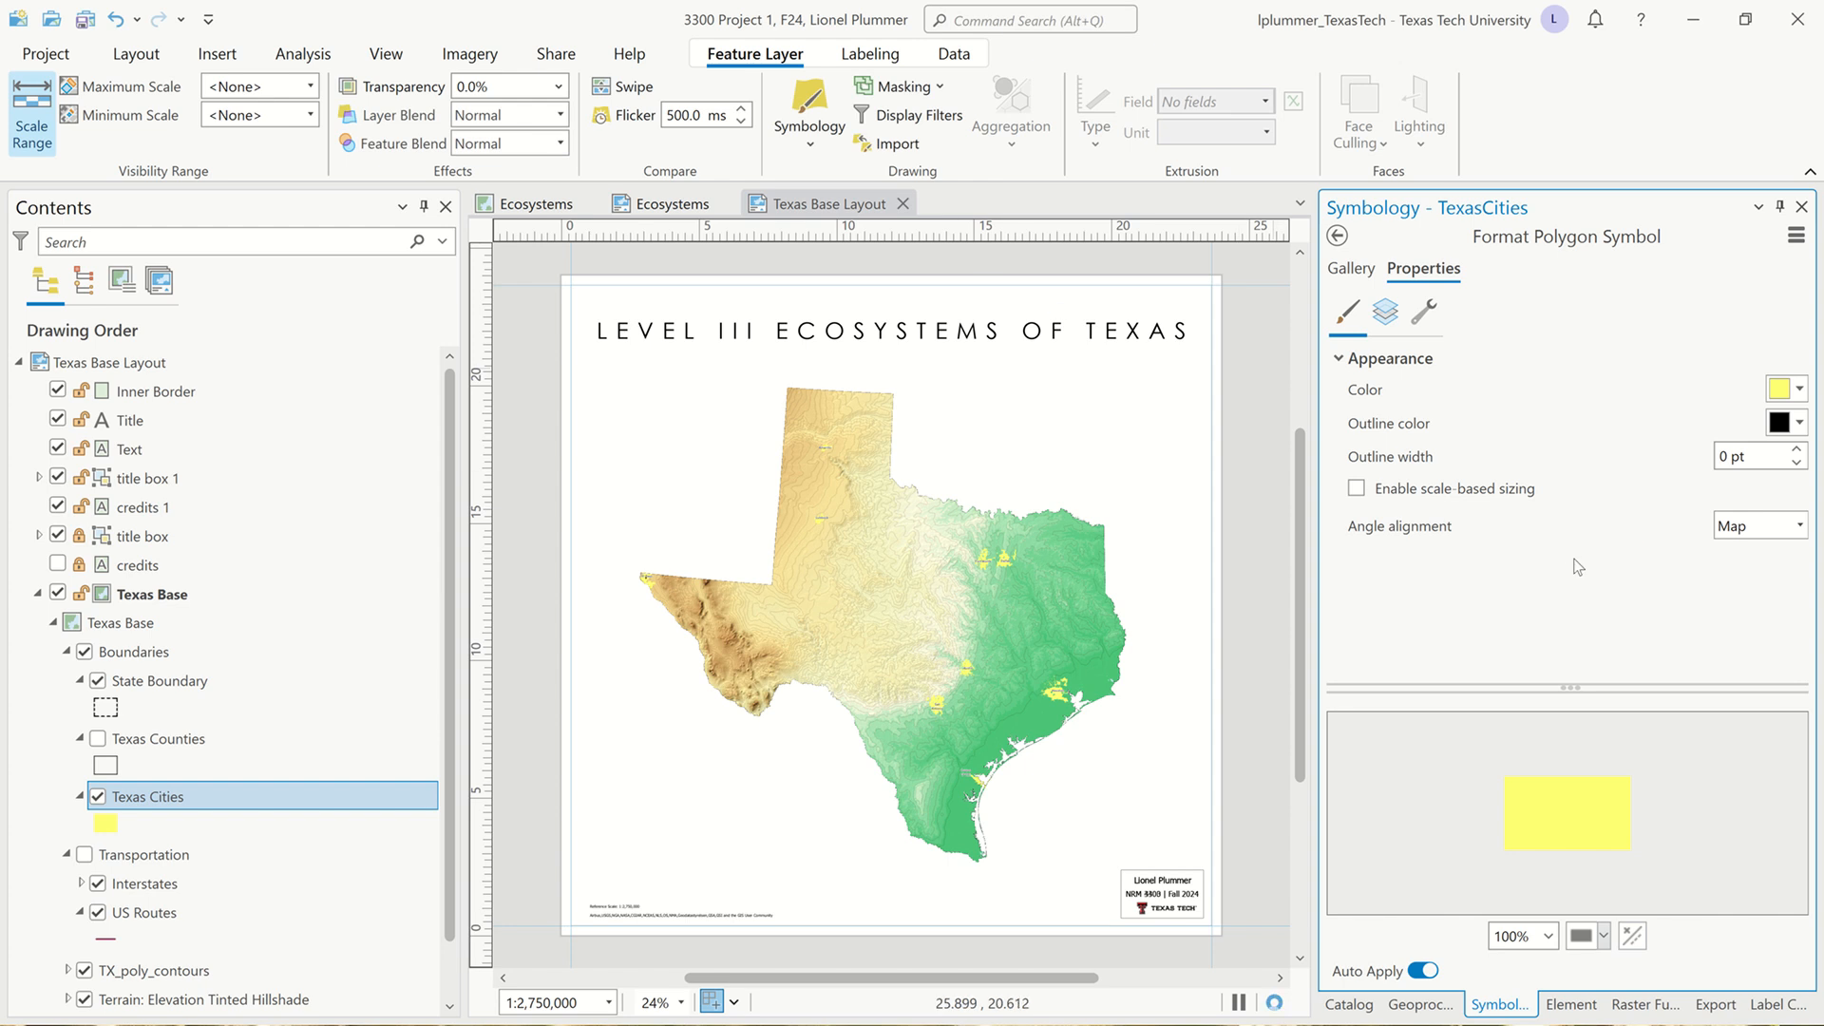
pyautogui.press('super')
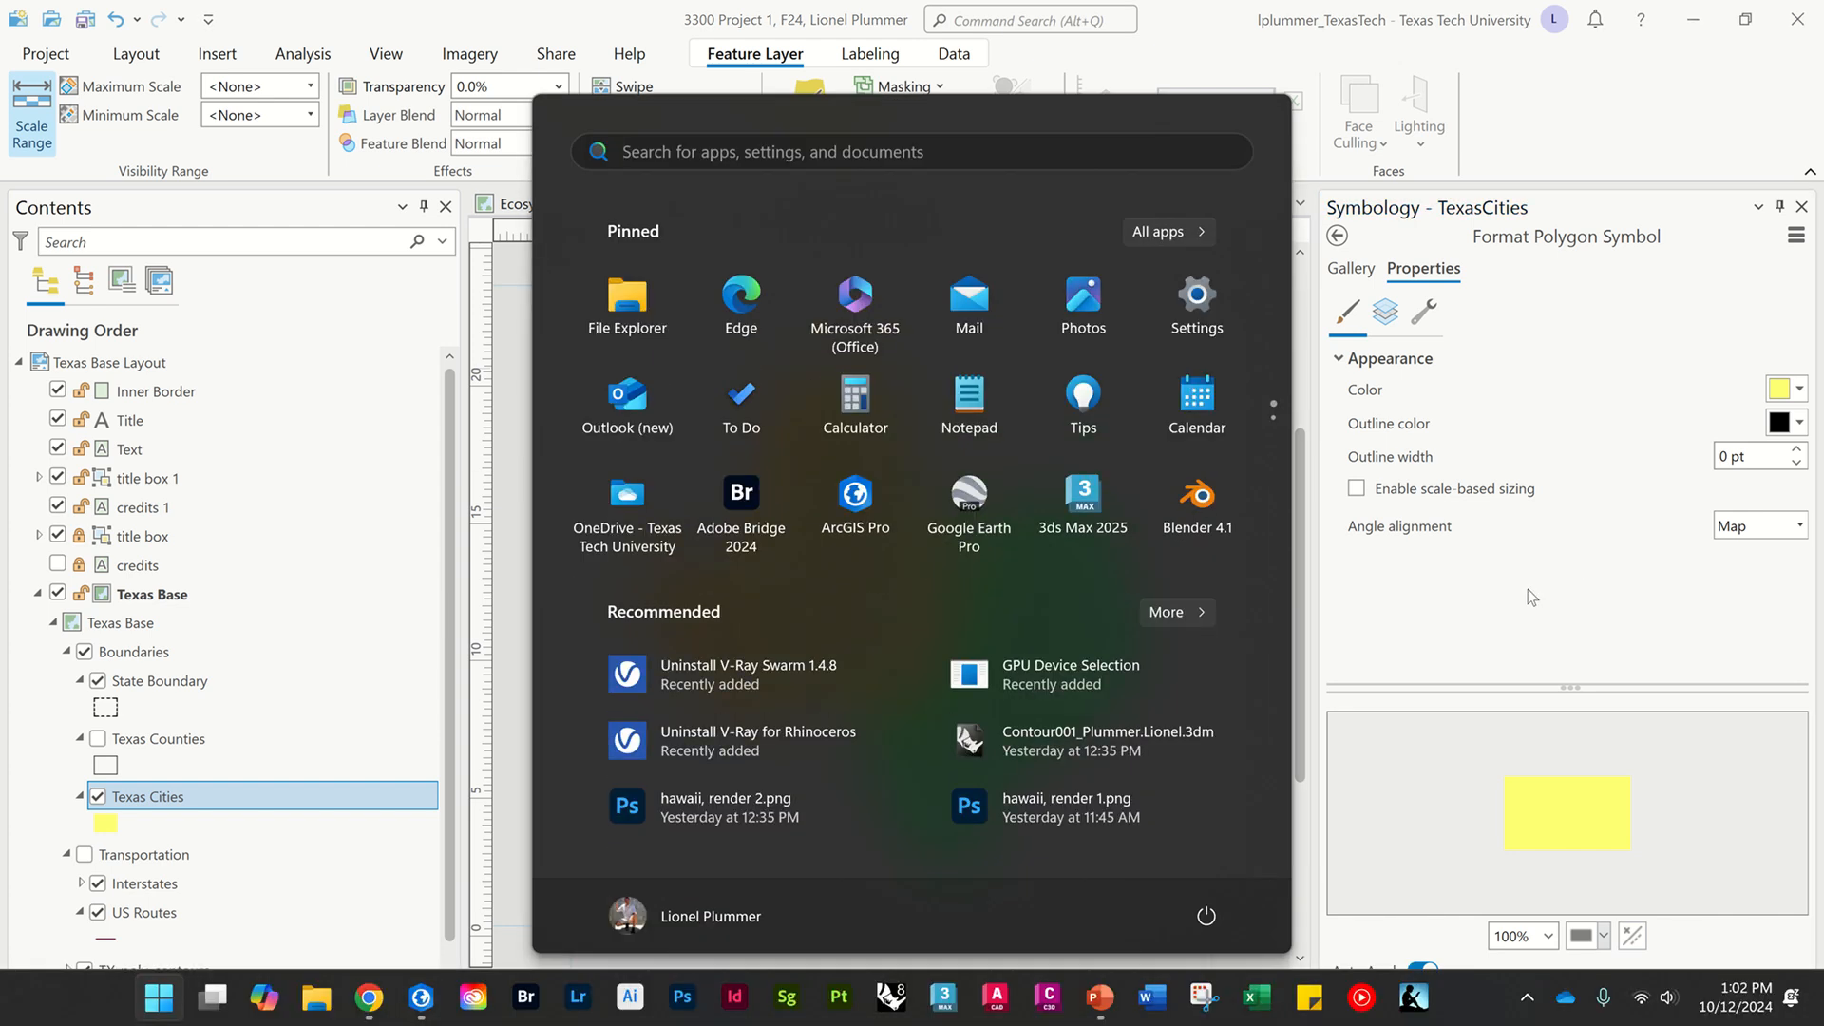
pyautogui.press('super')
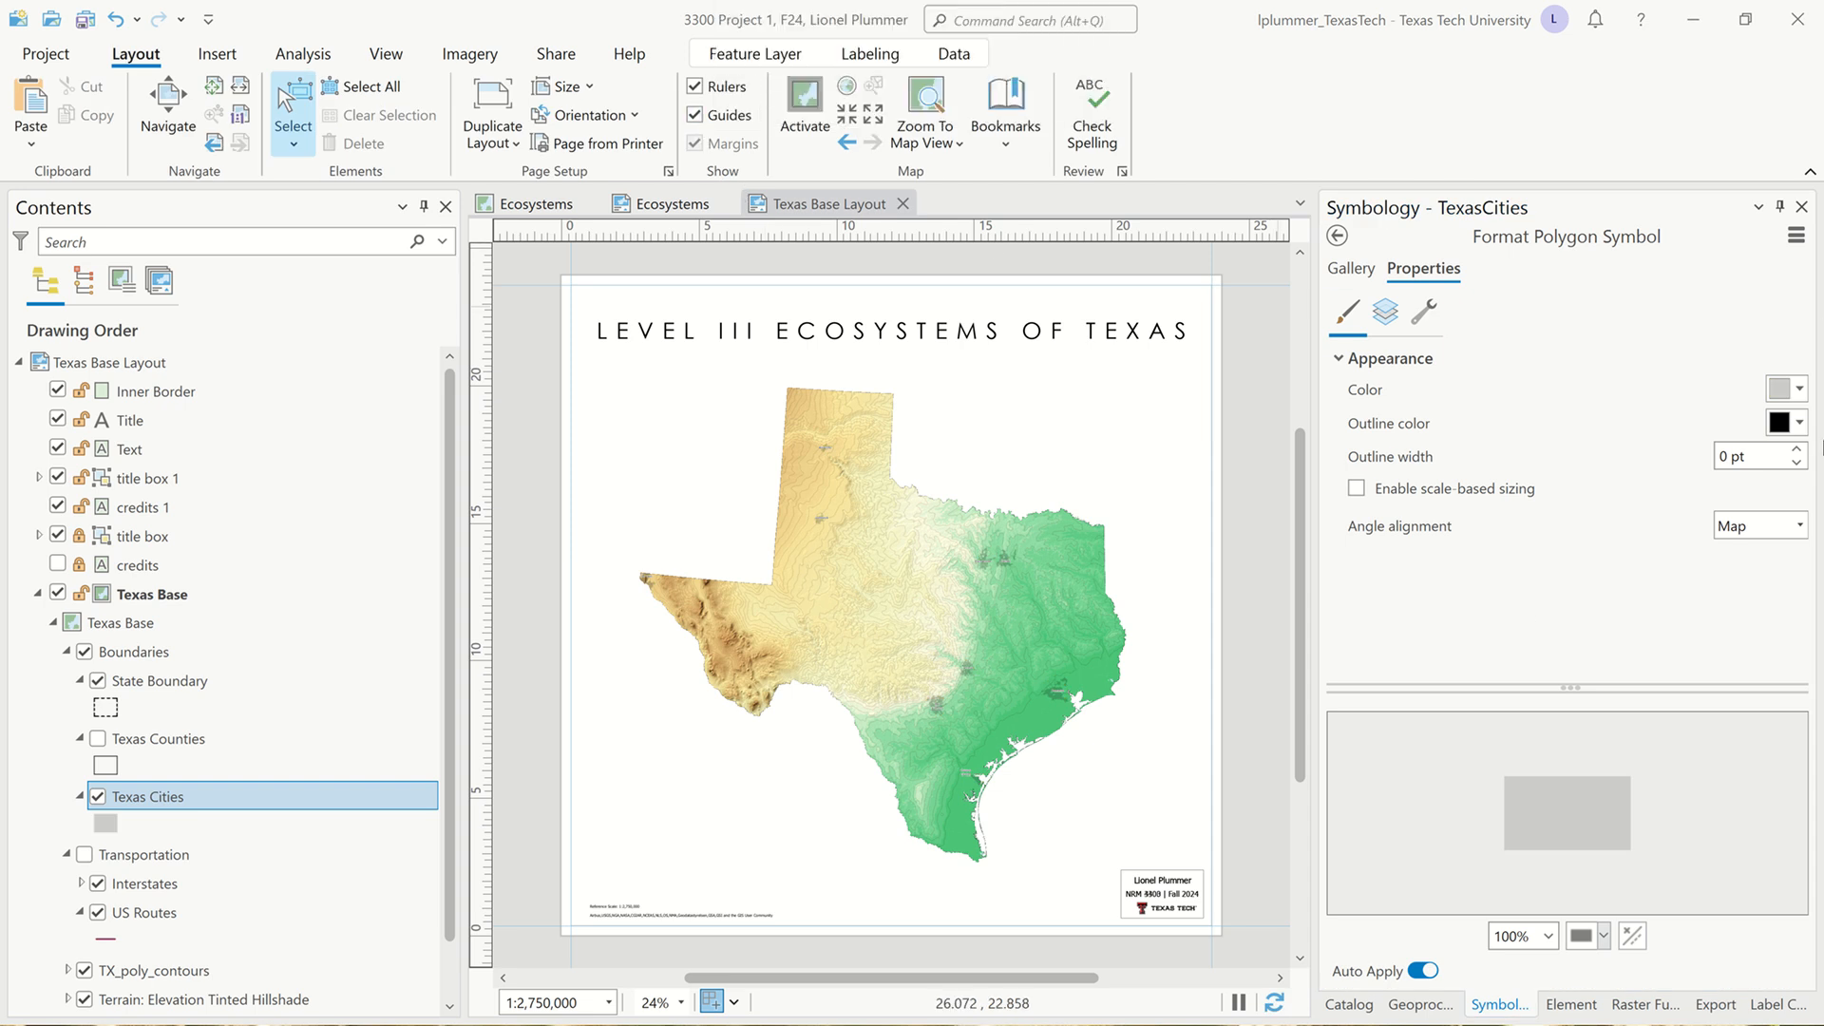
# Examine the Texas Cities fill color and layer blend setting, and compare them with the Texas Counties layer
pyautogui.click(1801, 390)
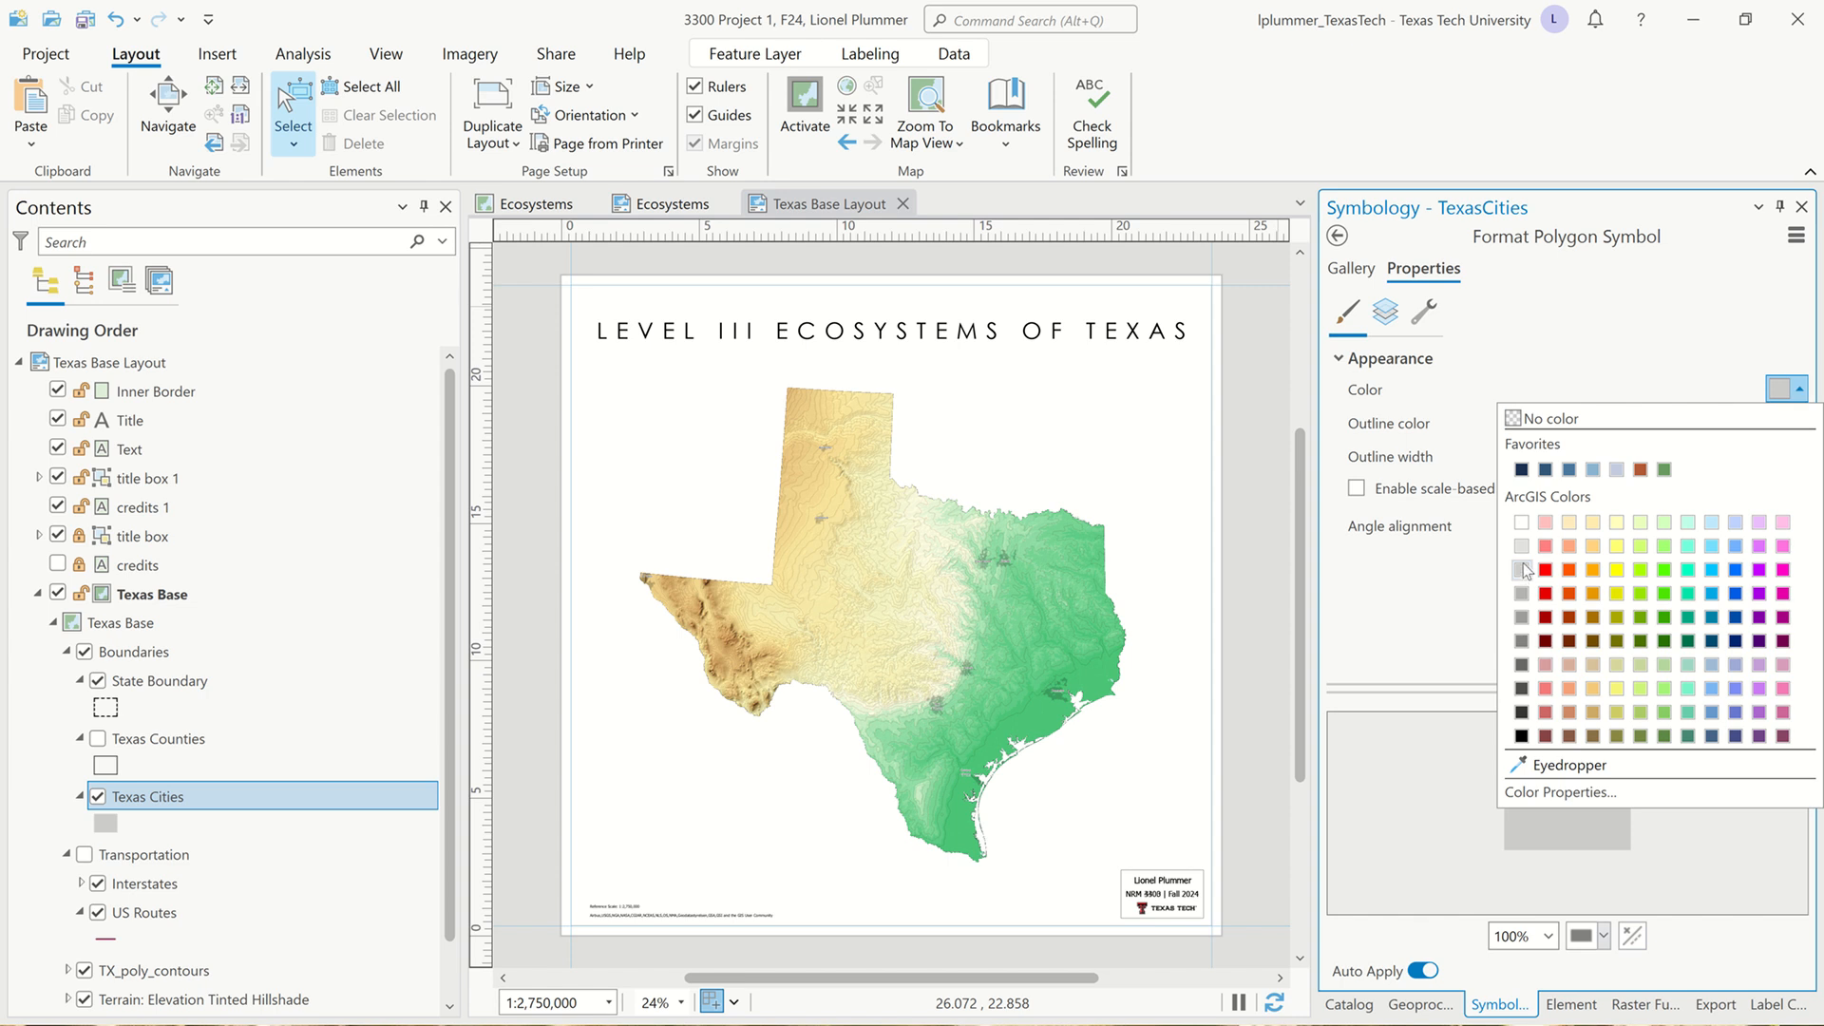
pyautogui.click(1453, 573)
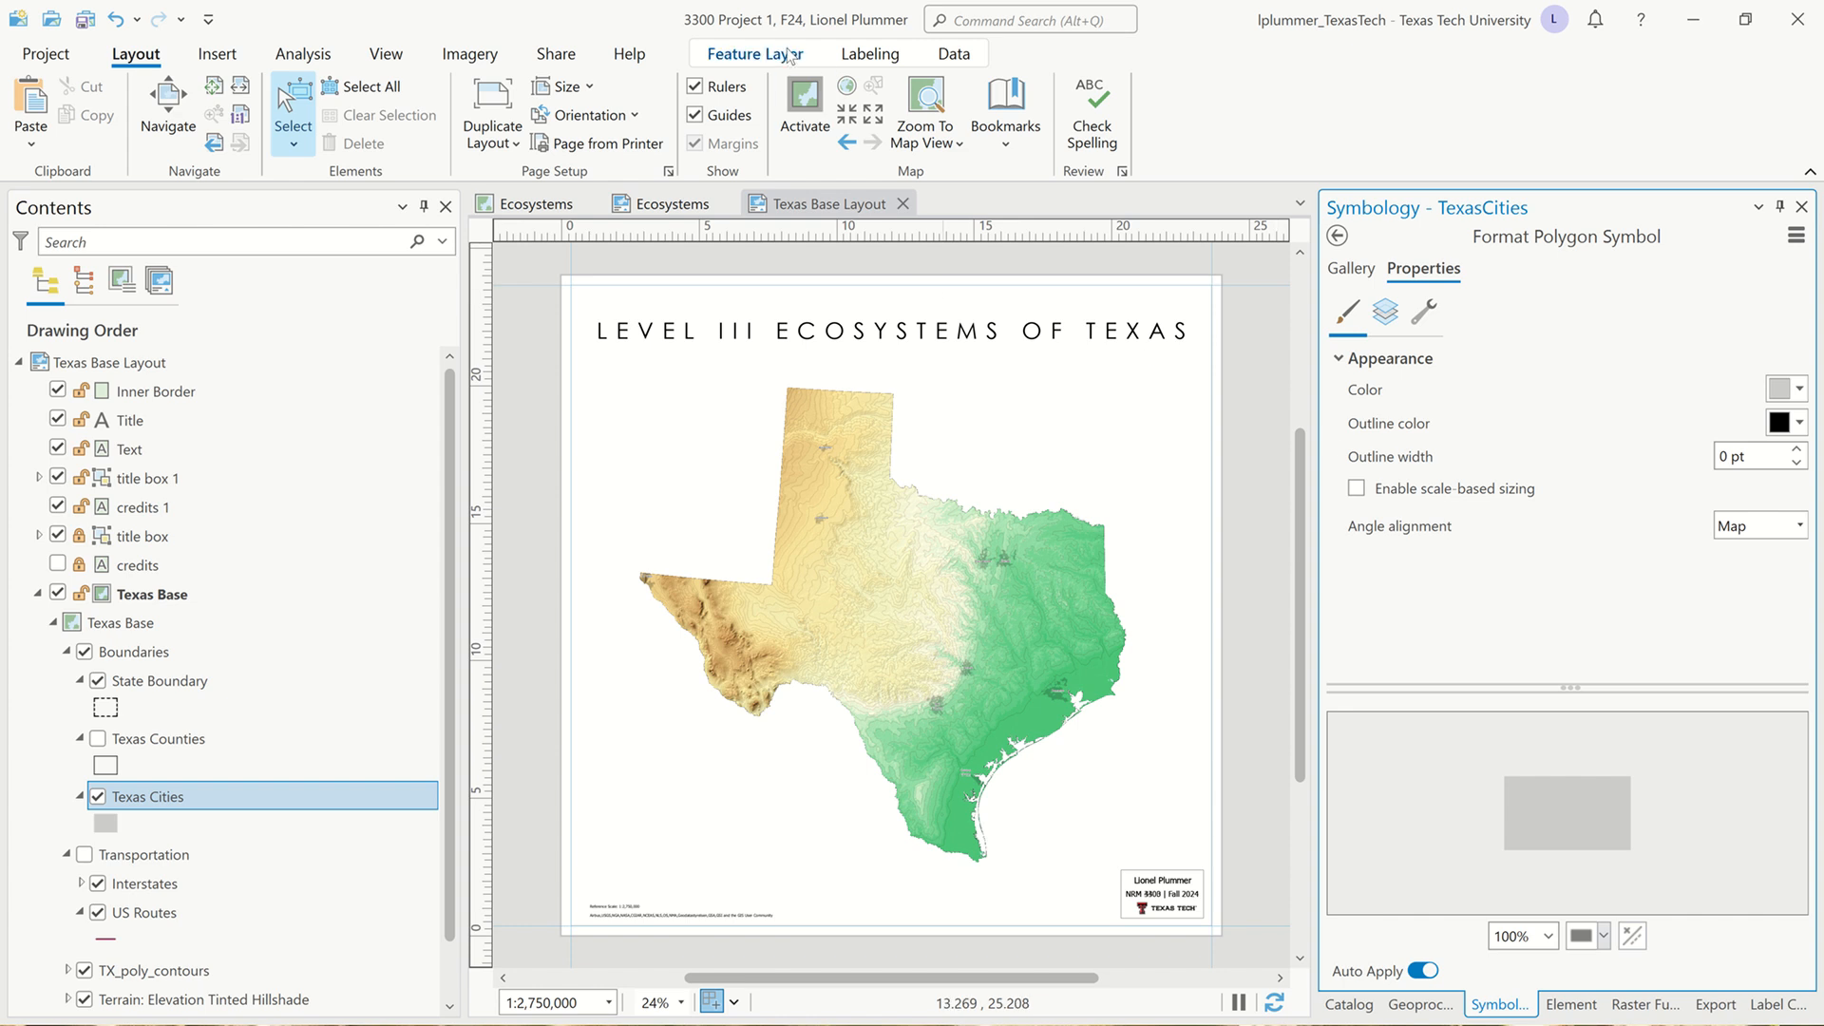
pyautogui.click(789, 55)
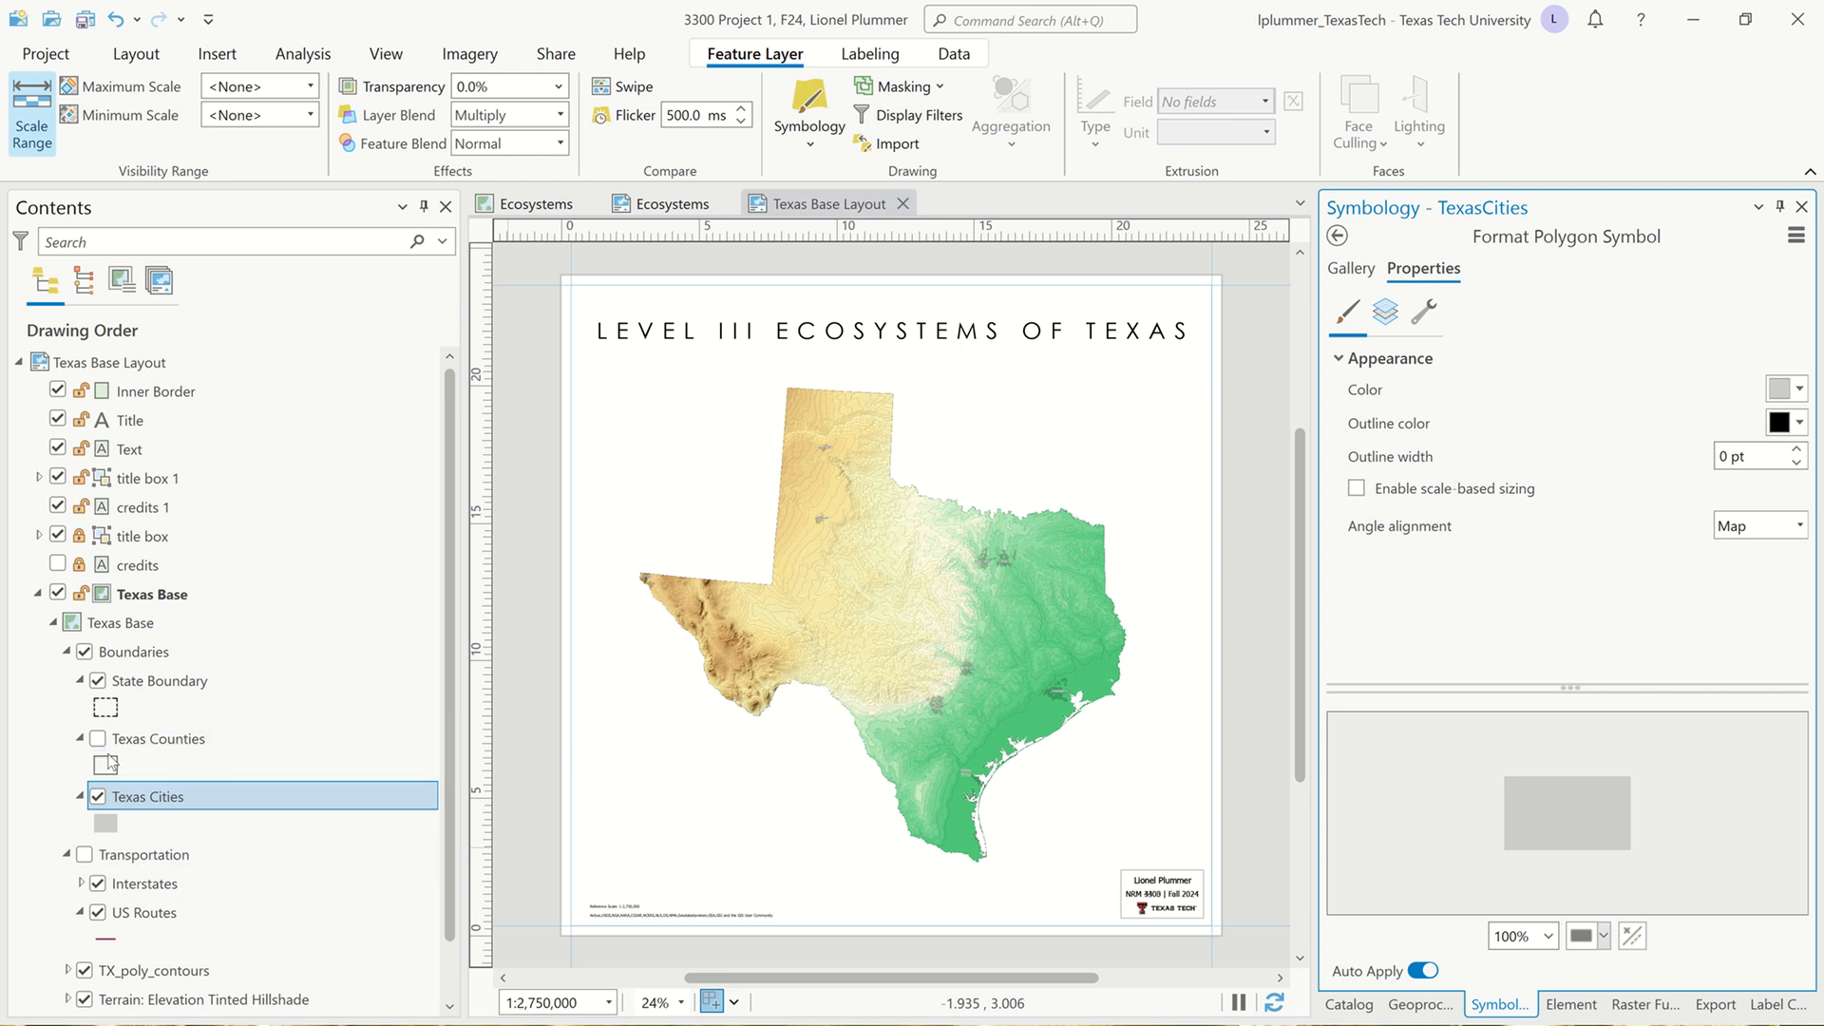
pyautogui.click(180, 746)
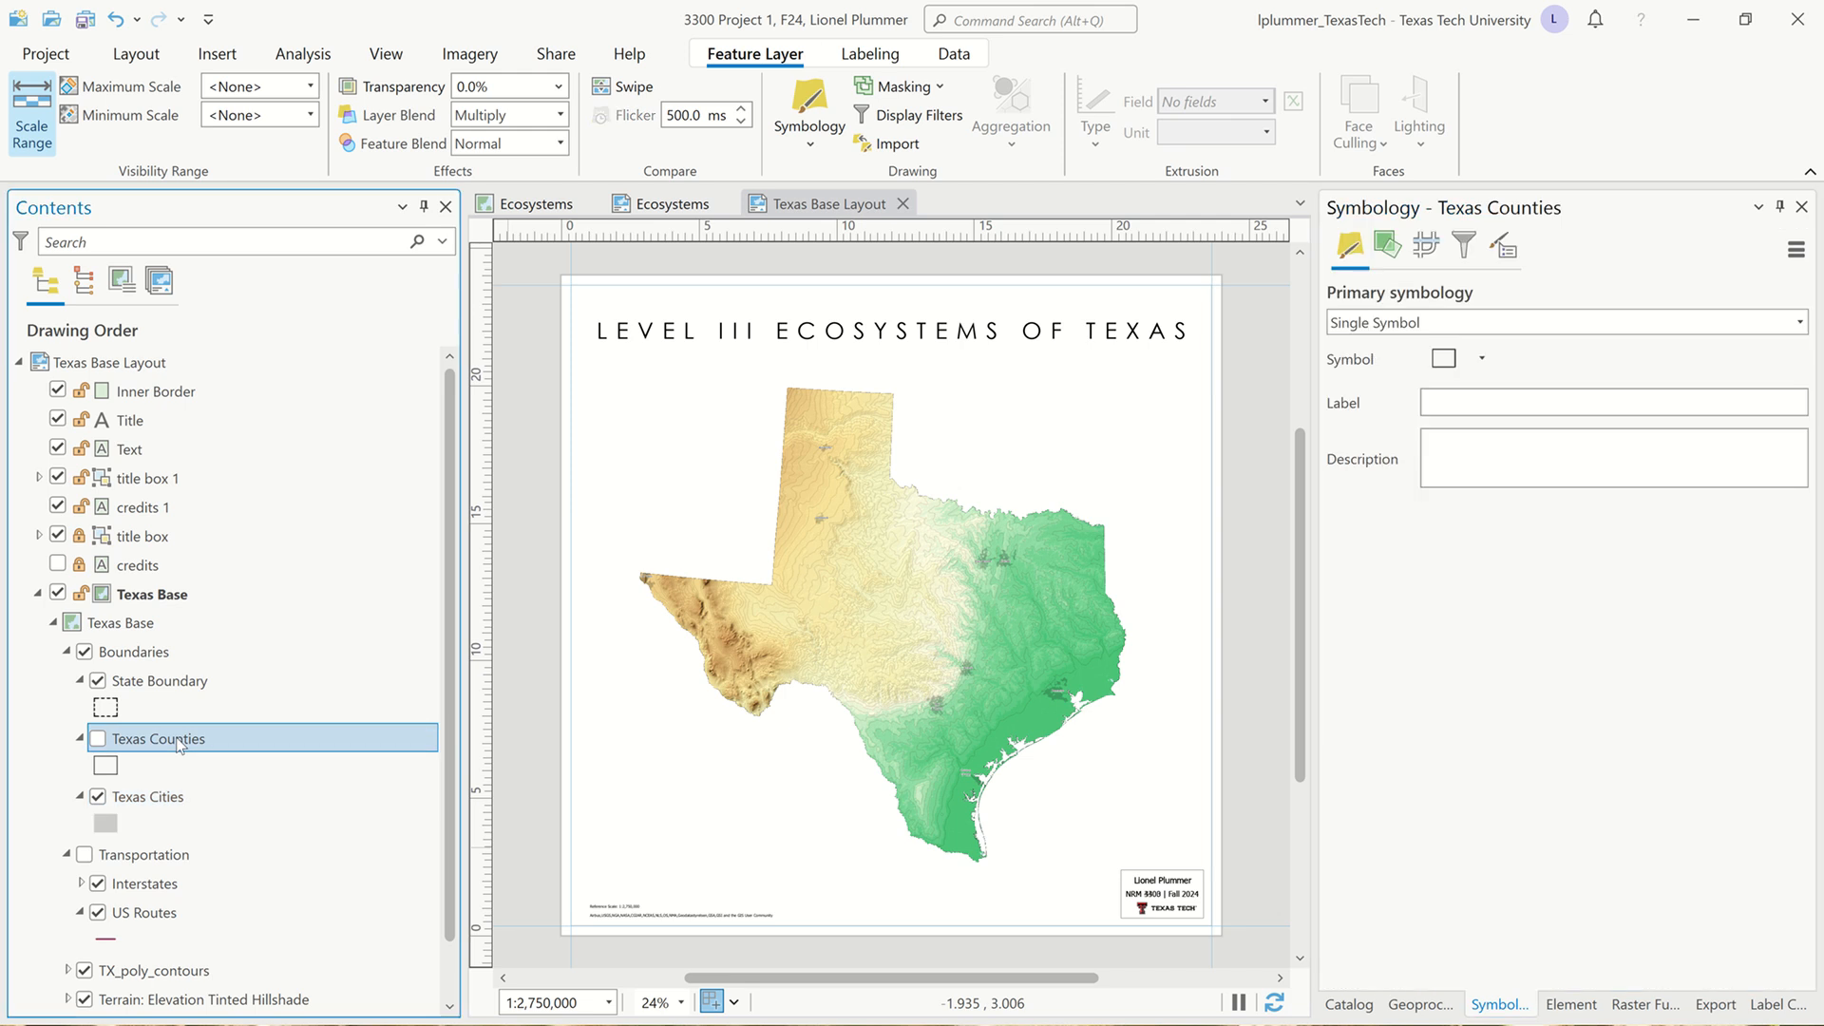
pyautogui.click(149, 796)
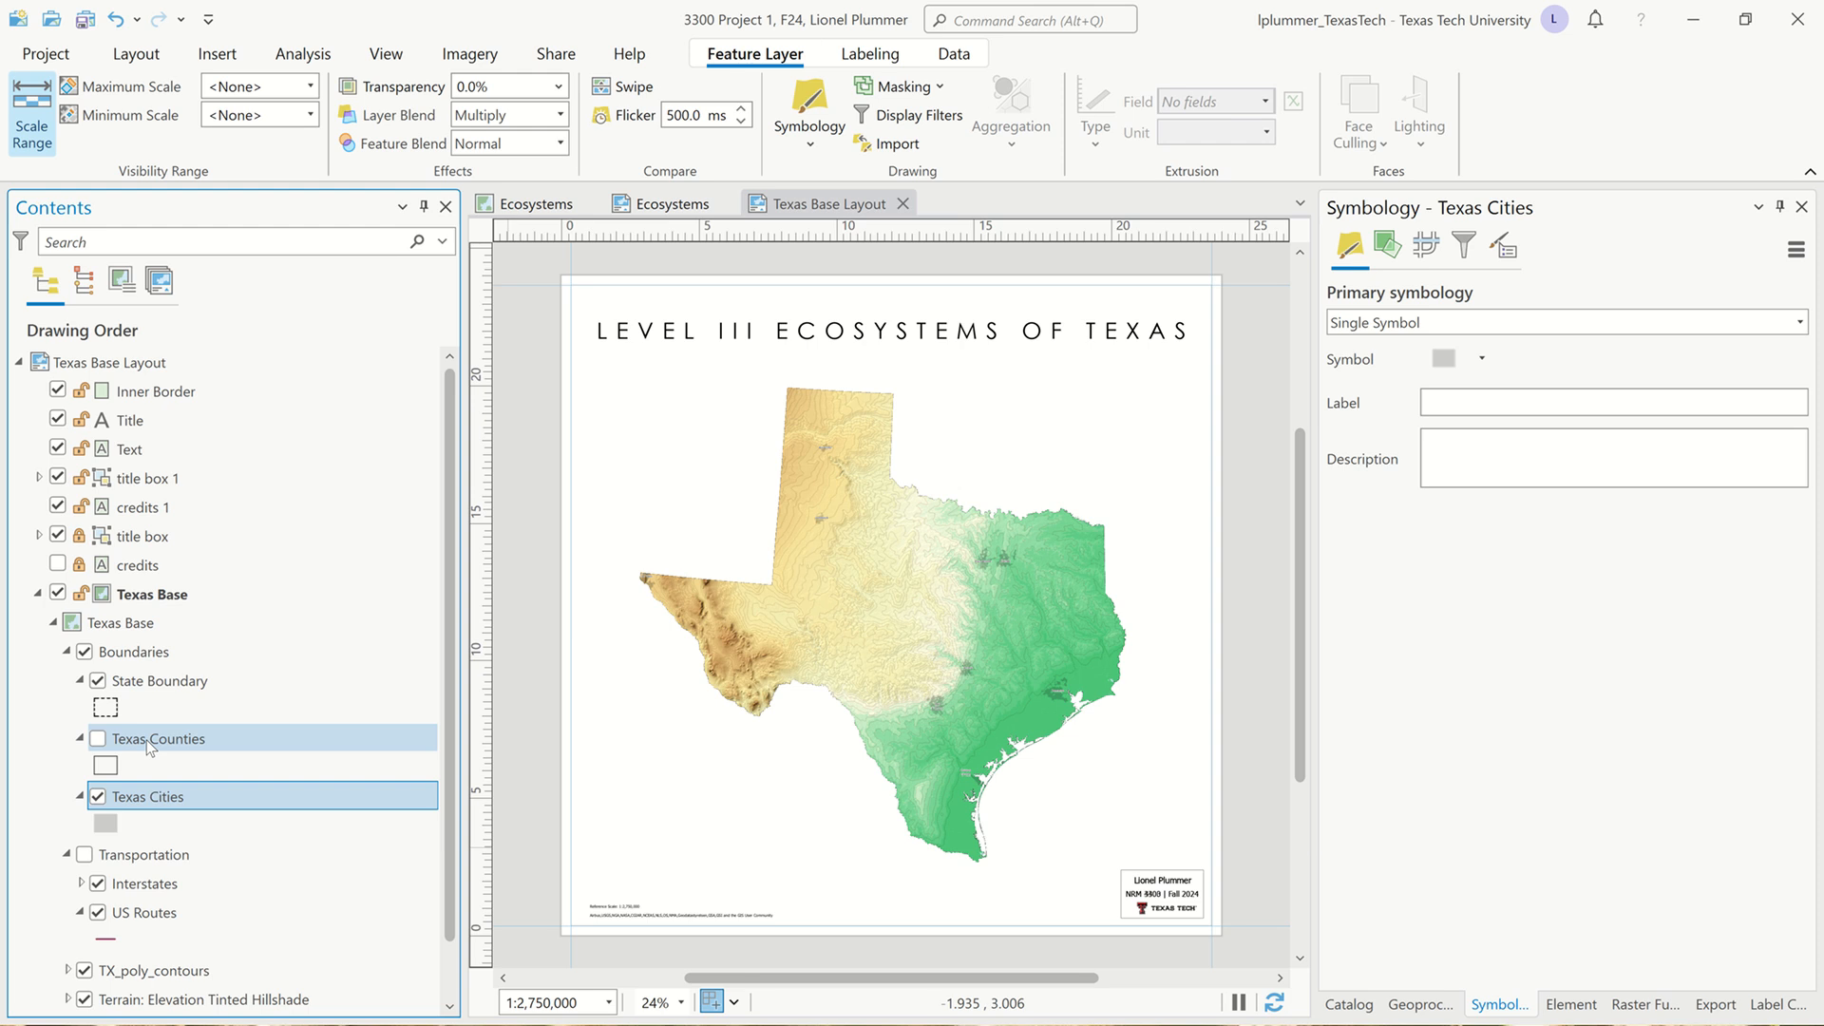
# Reword the layout title to "POLITICAL BOUNDARIES OF TEXAS"
pyautogui.click(798, 337)
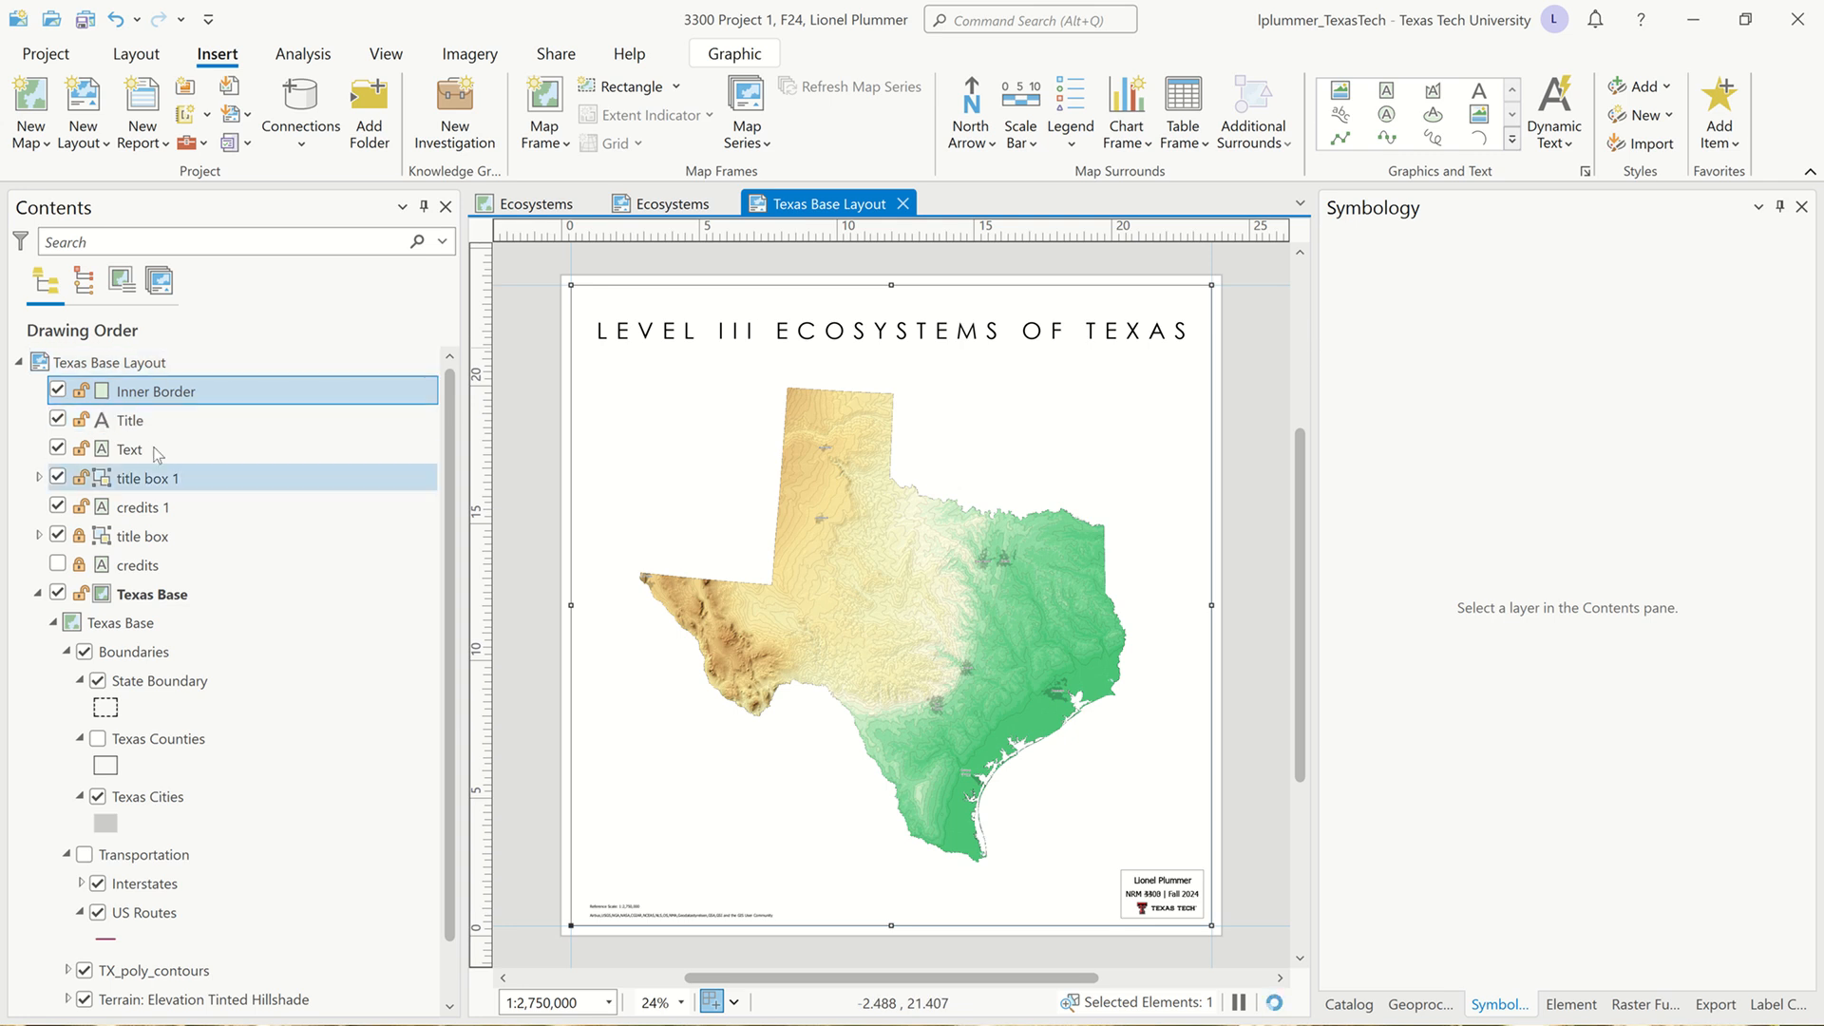
pyautogui.doubleClick(102, 428)
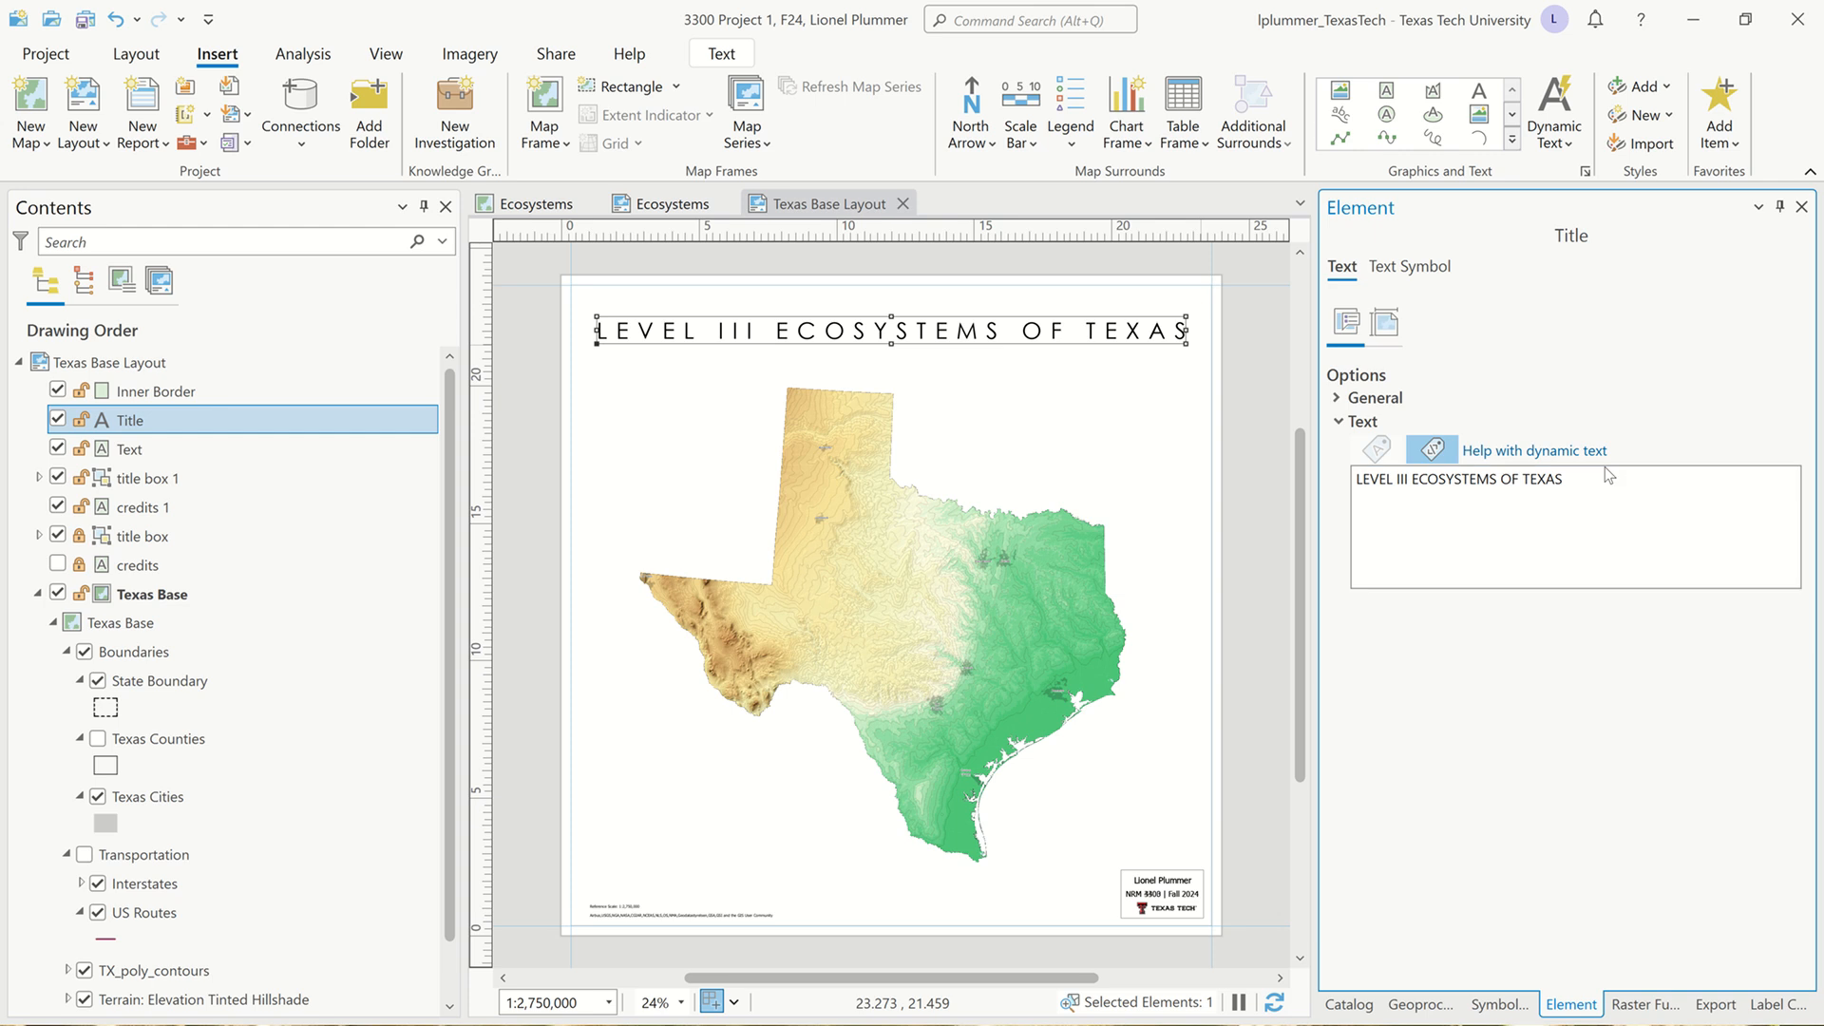
pyautogui.moveTo(1501, 481); pyautogui.dragTo(1288, 472)
pyautogui.press('BackSpace')
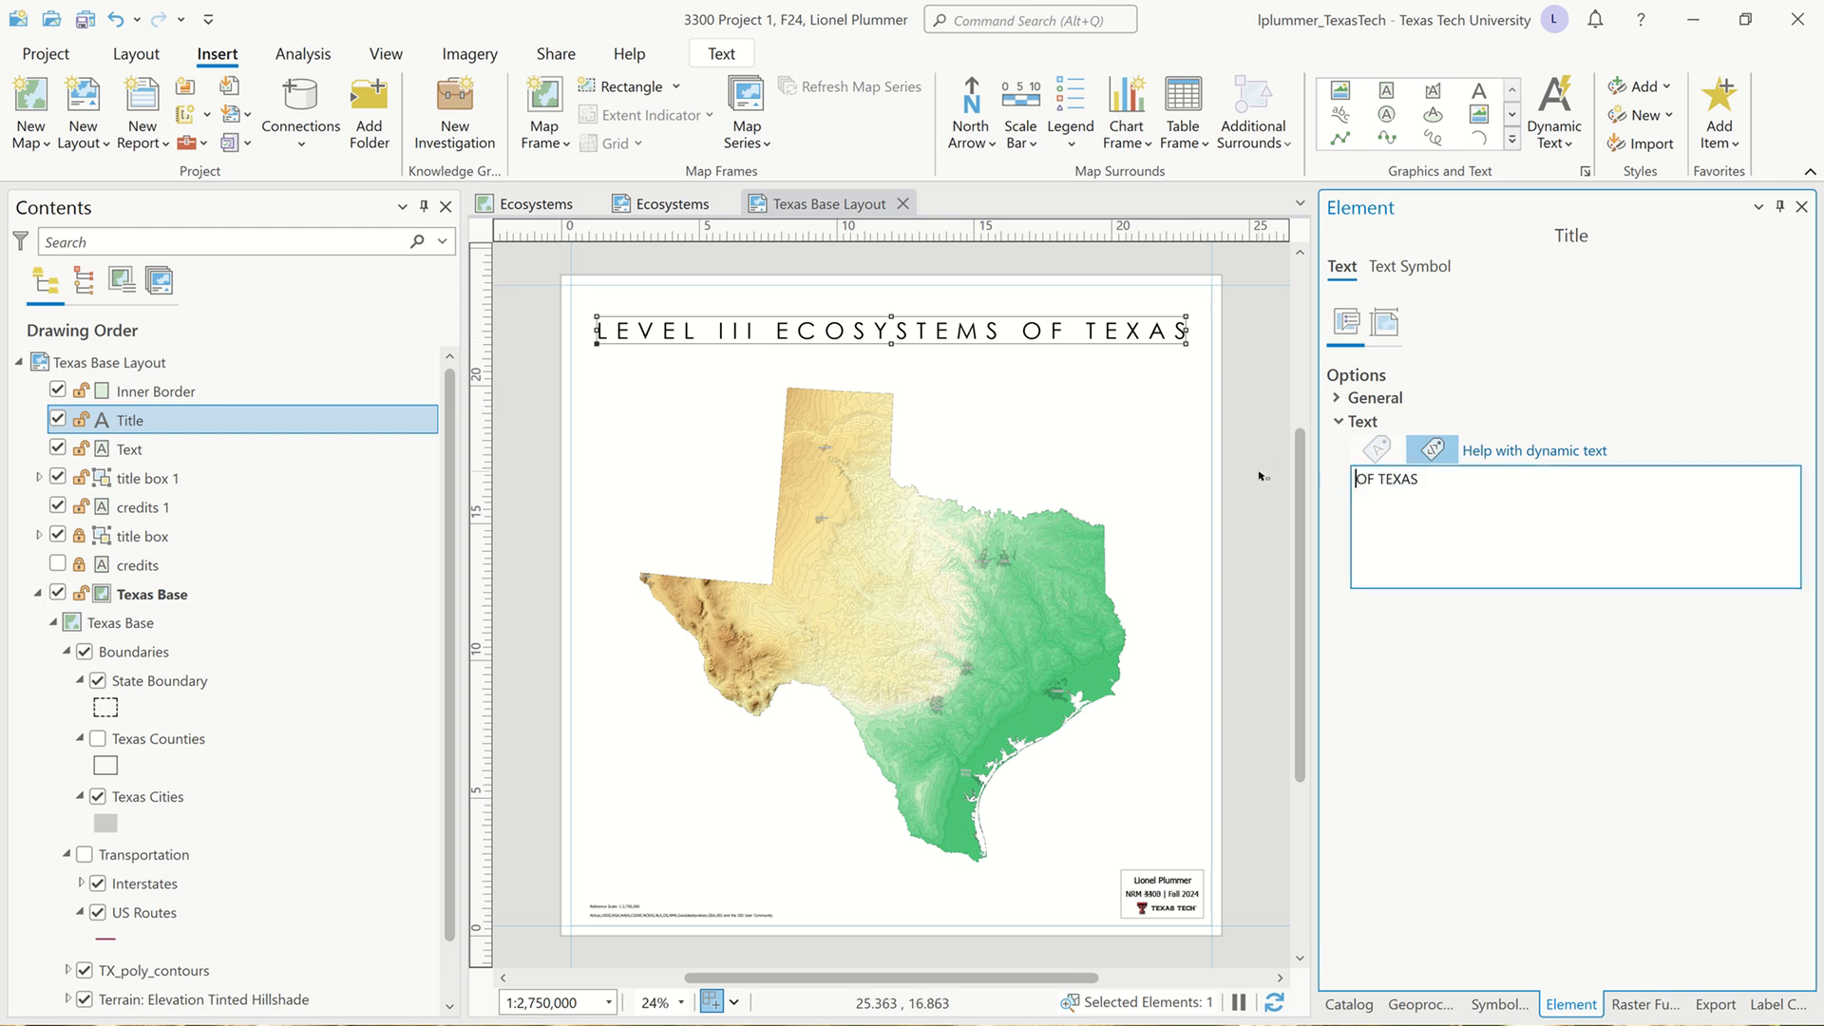
pyautogui.press('capslock')
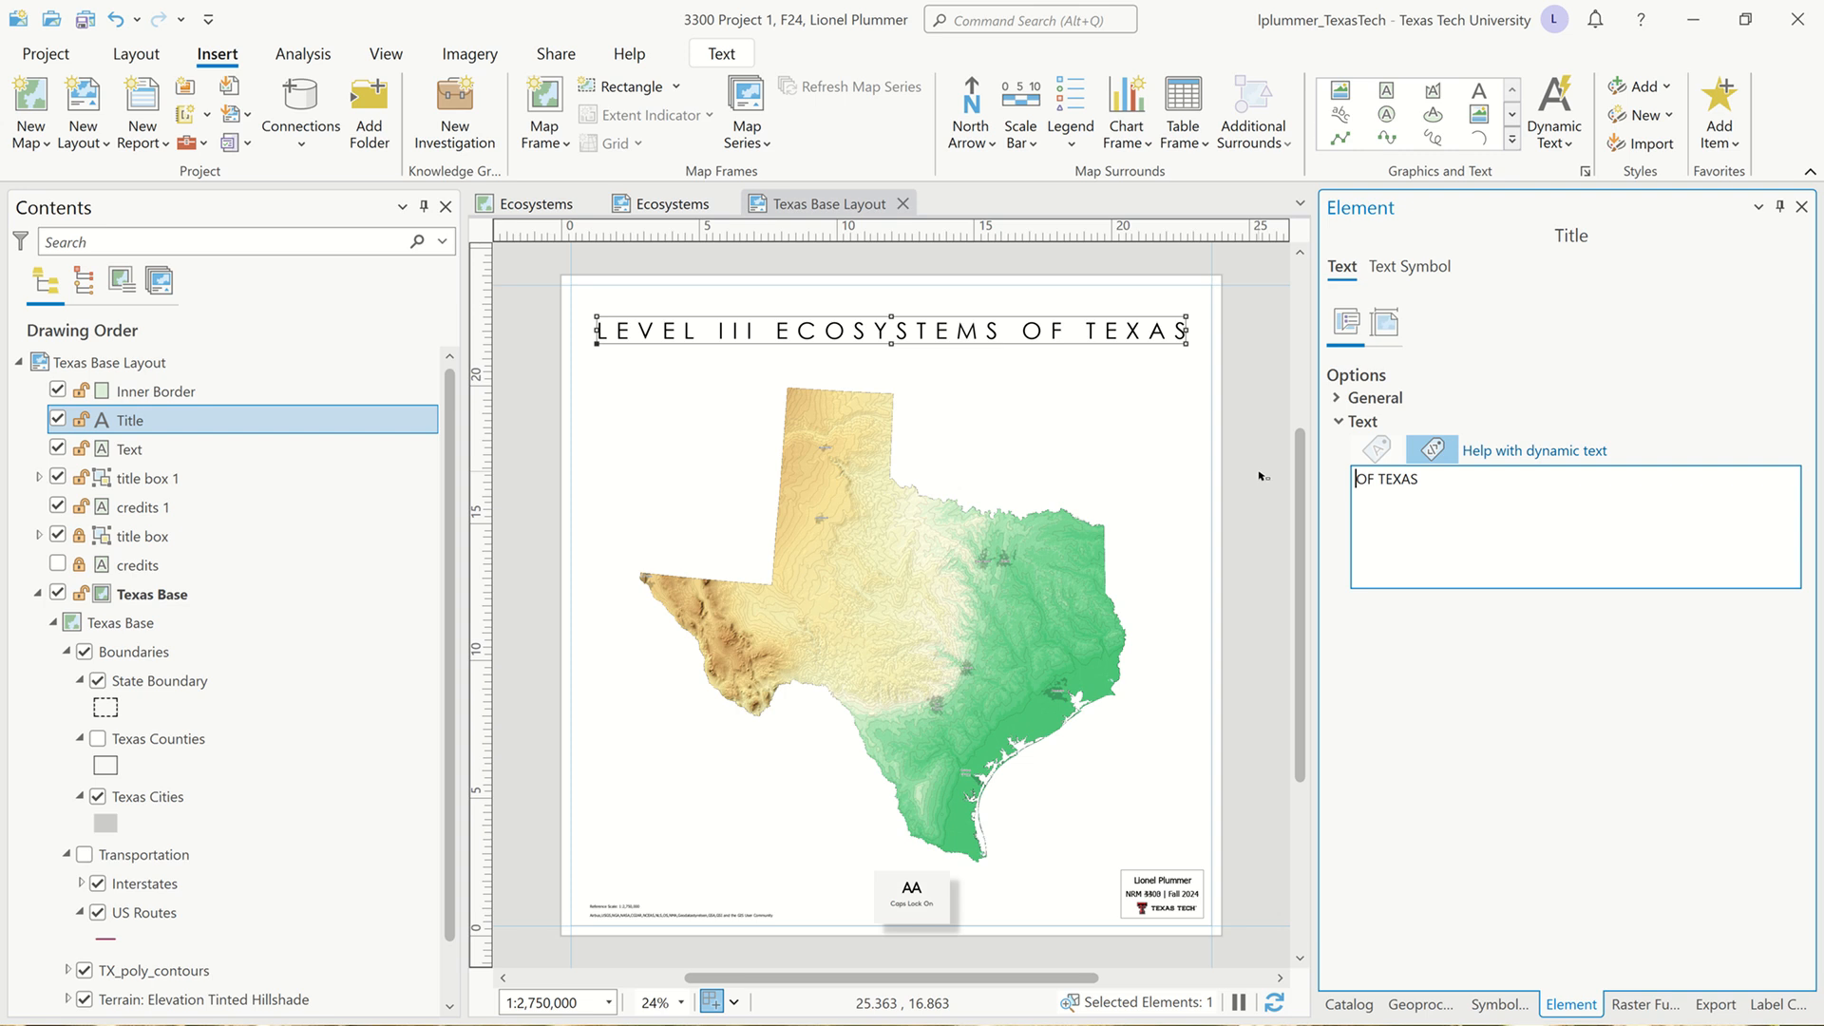
pyautogui.write('POL')
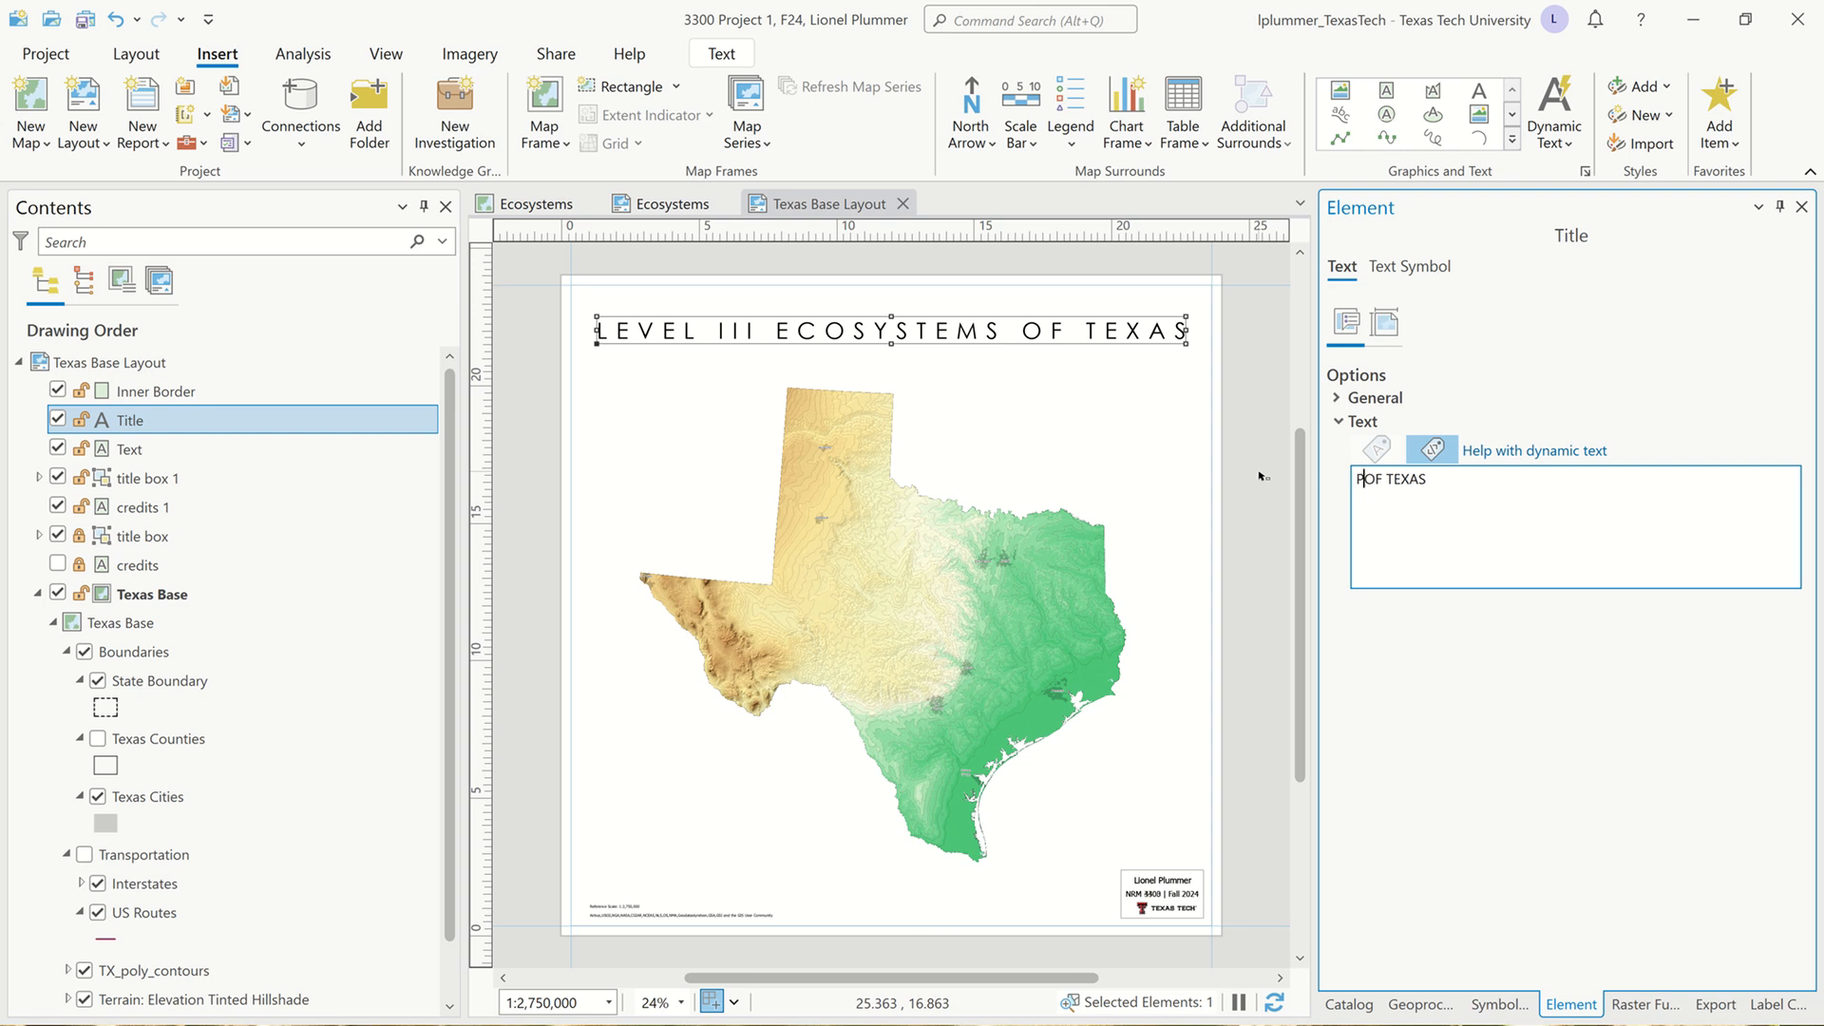
pyautogui.write('ITICAL BOUNDARIES')
pyautogui.click(1450, 871)
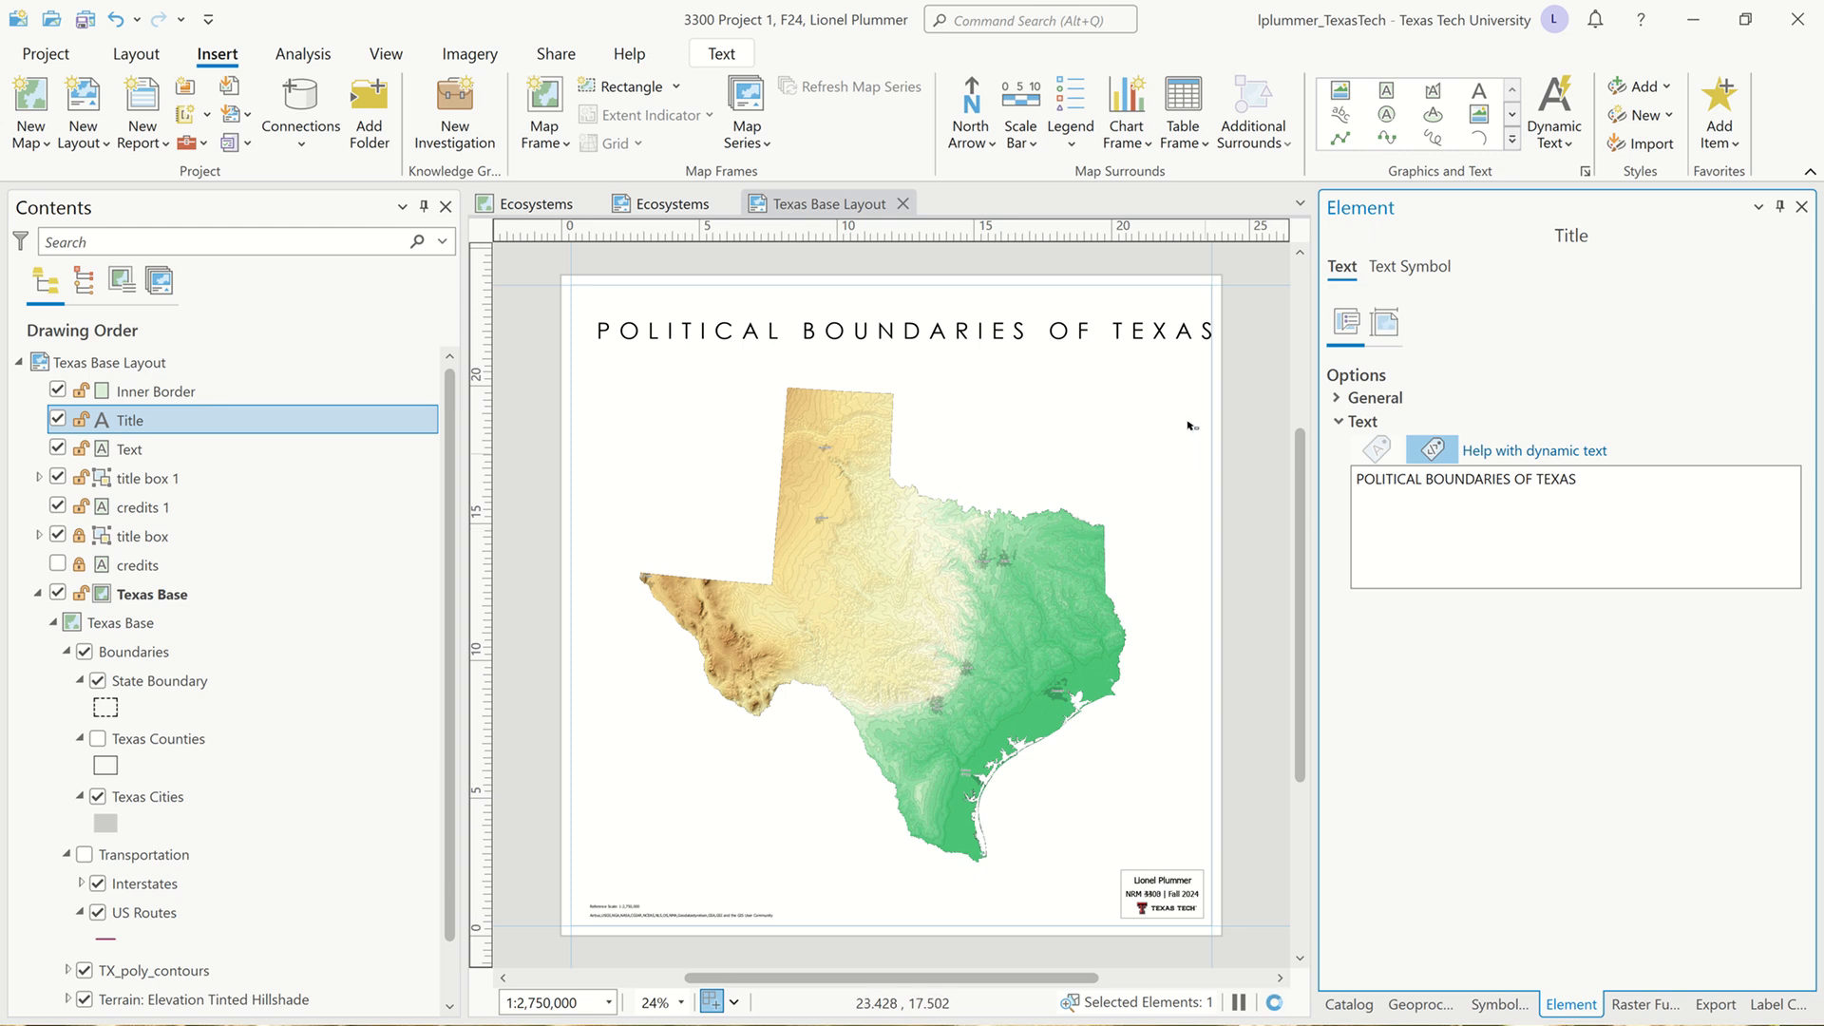
# In the title's placement settings, set its width to 22.5 in and its height to 1 in
pyautogui.click(1155, 338)
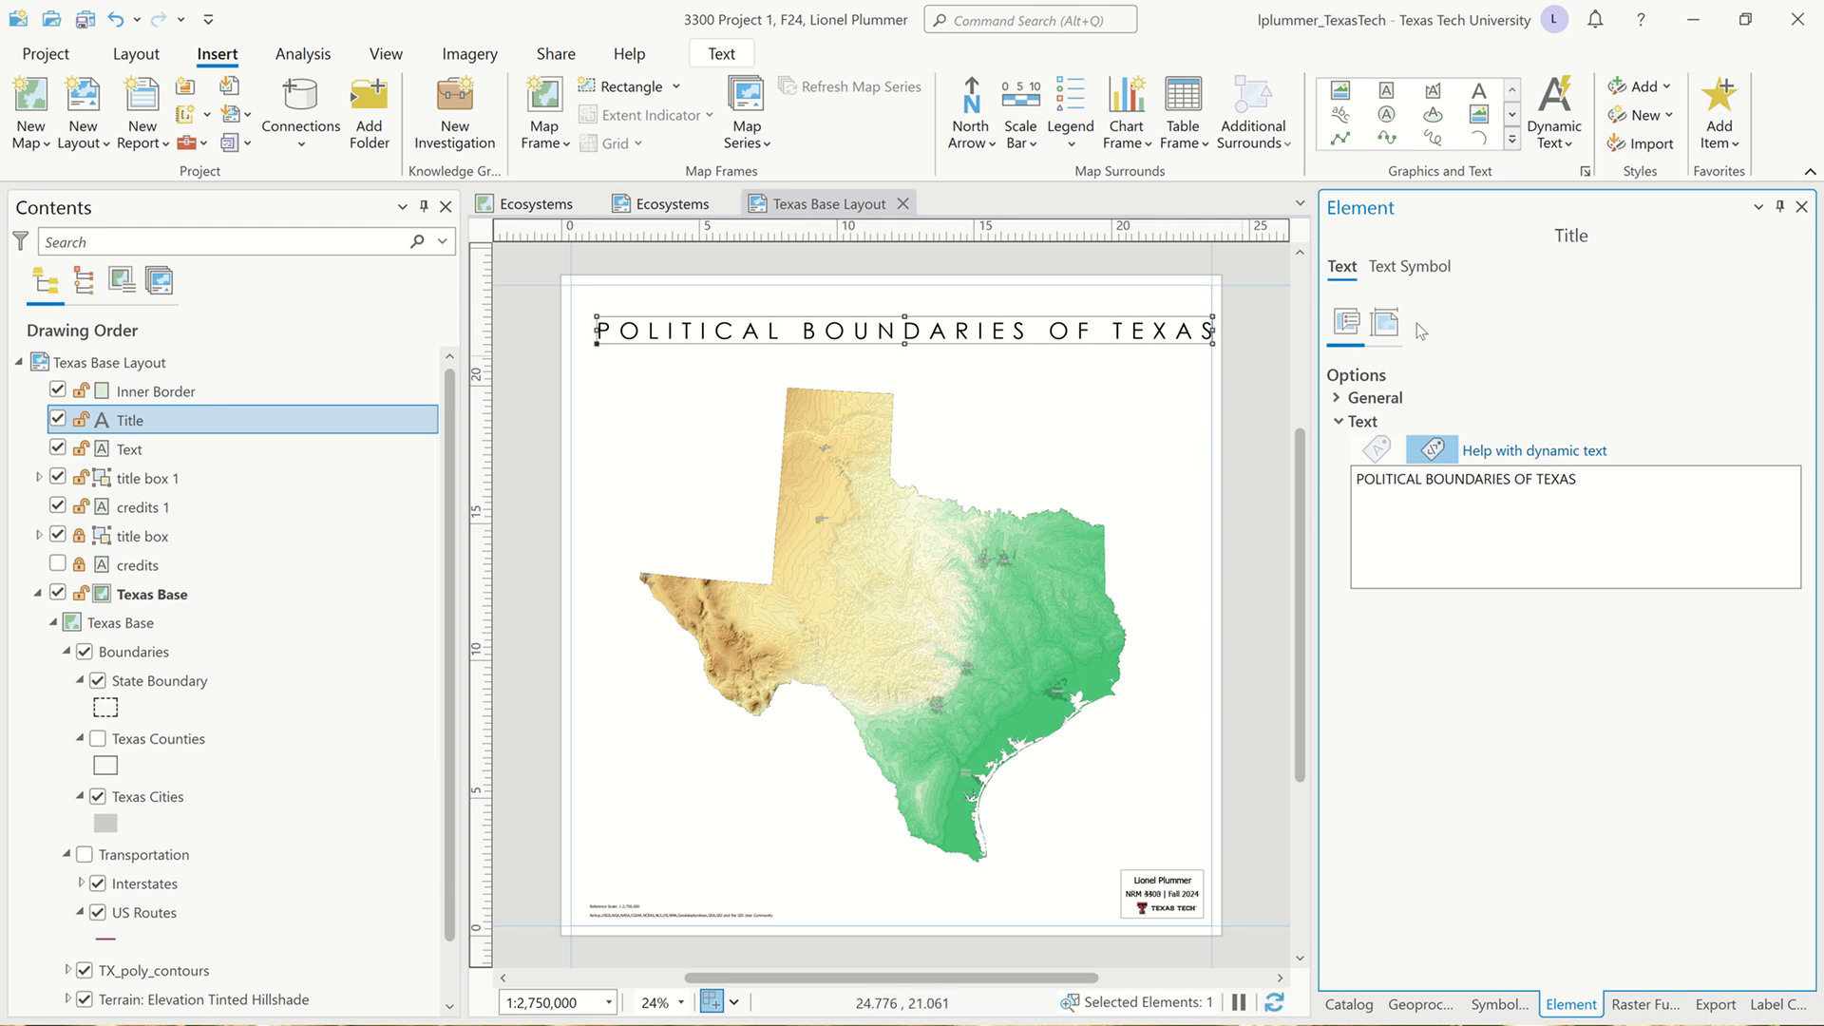
pyautogui.click(1385, 323)
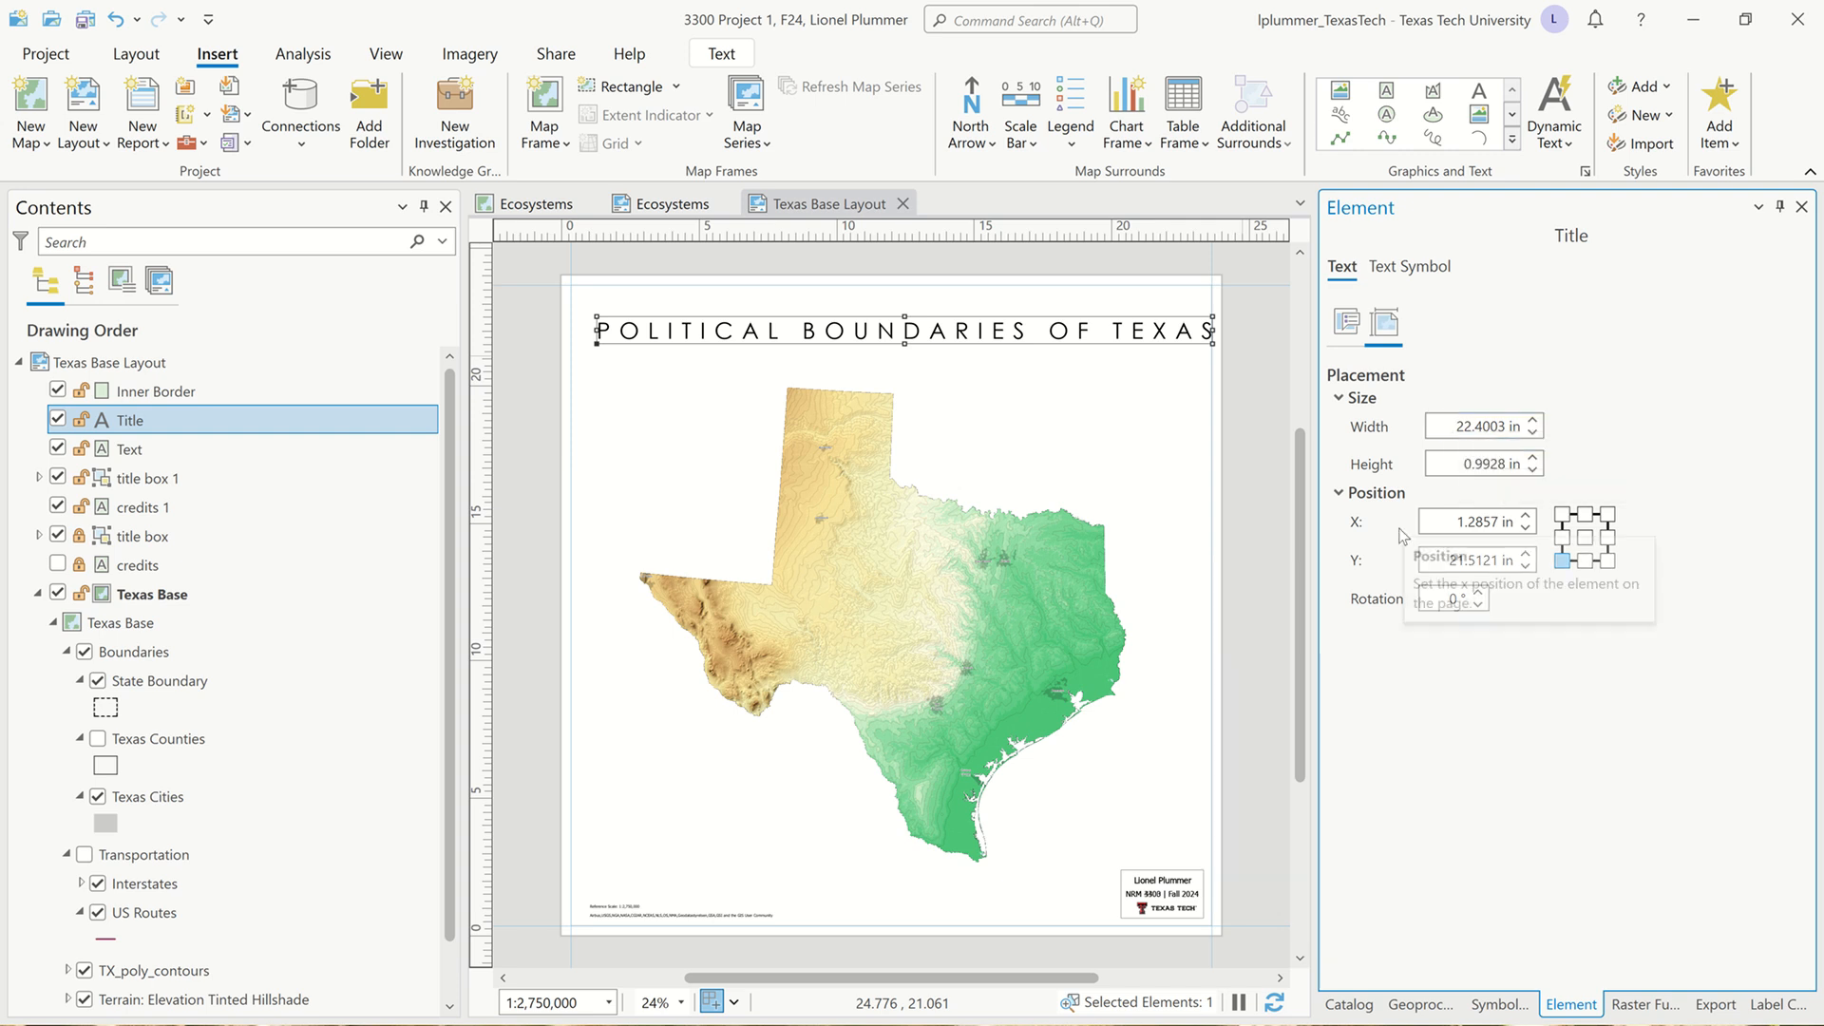
pyautogui.click(1458, 428)
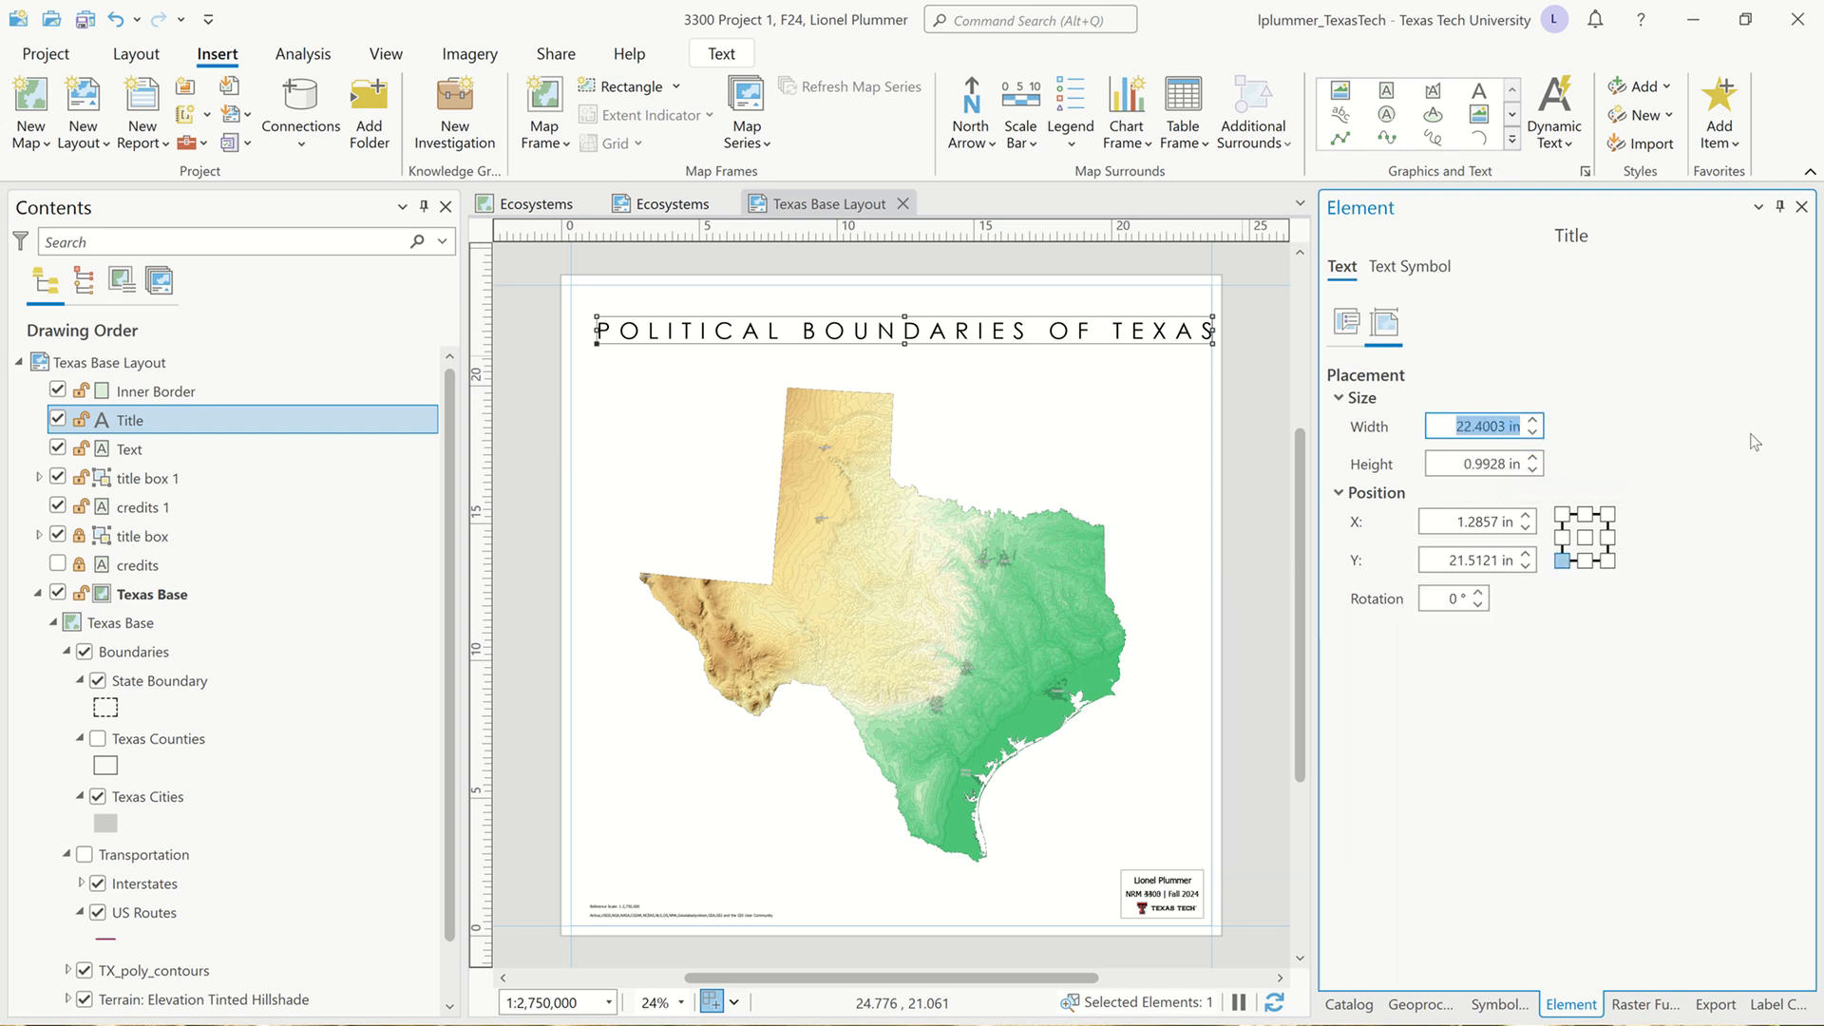
pyautogui.write('22.5')
pyautogui.press('Tab')
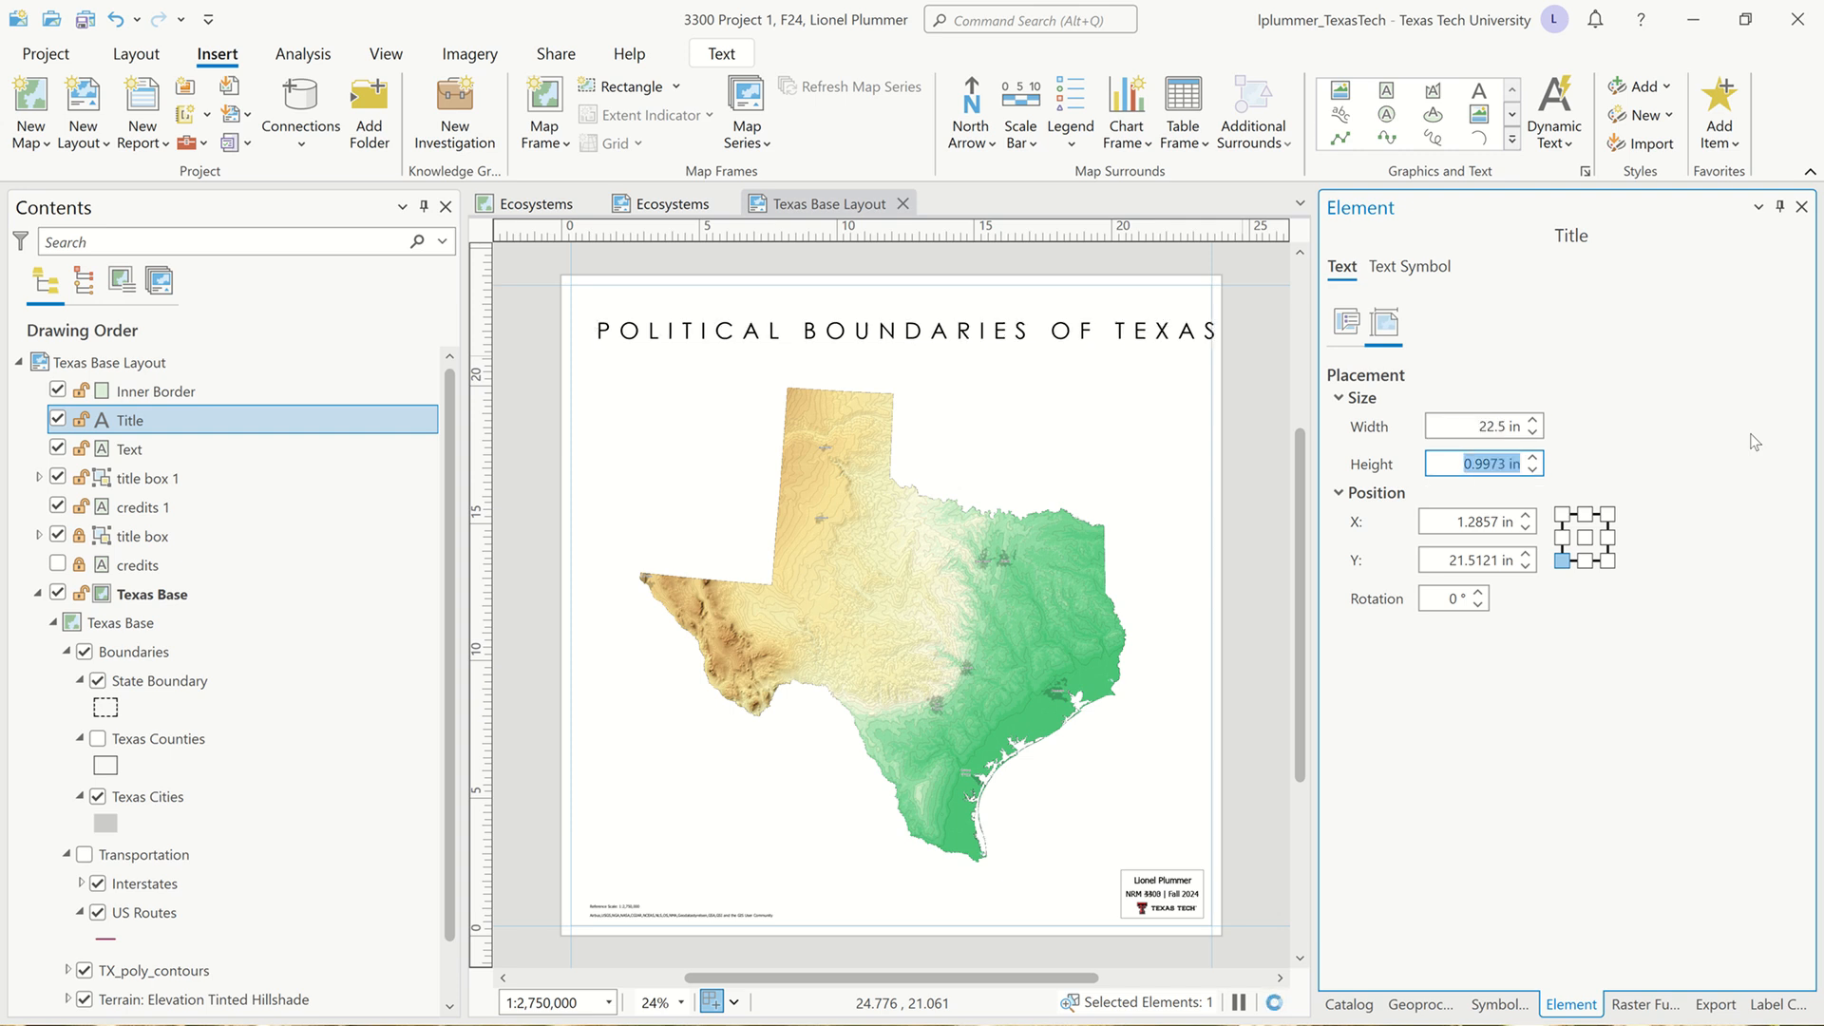
pyautogui.write('1')
pyautogui.press('Tab')
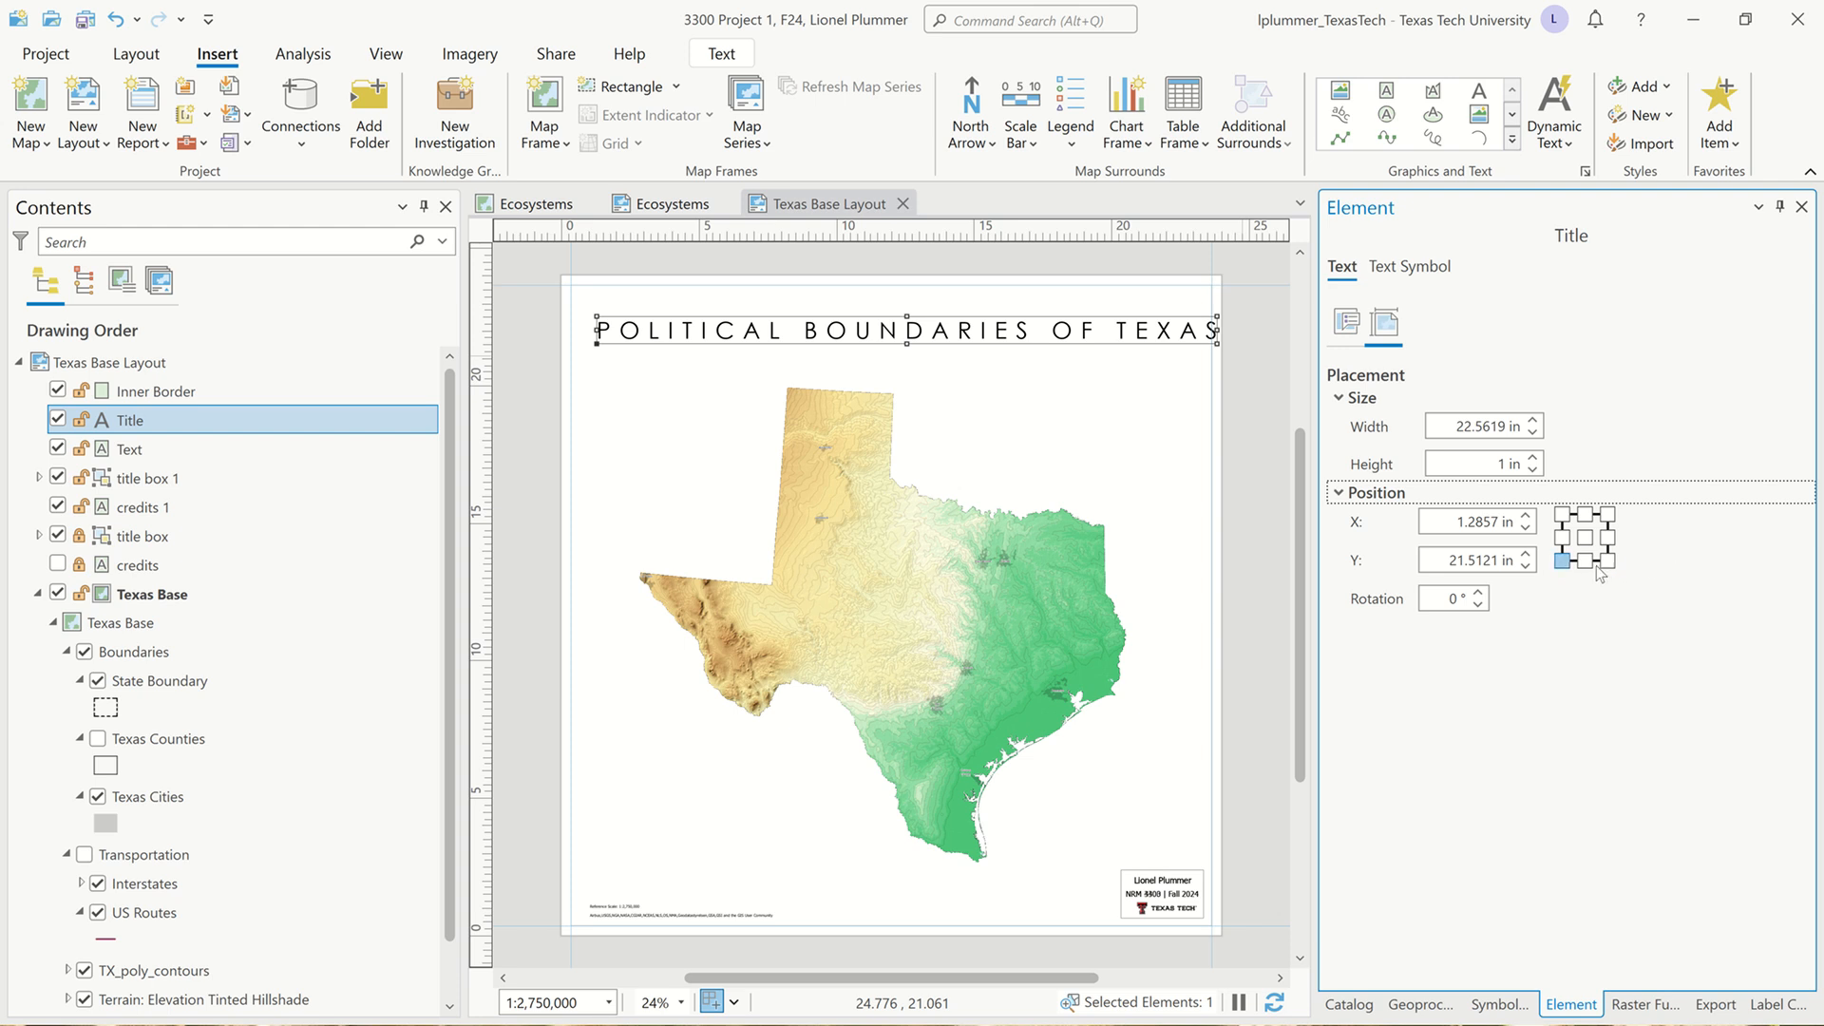
# Anchor the title at its upper-left corner and set its X position to 1 in
pyautogui.click(1561, 516)
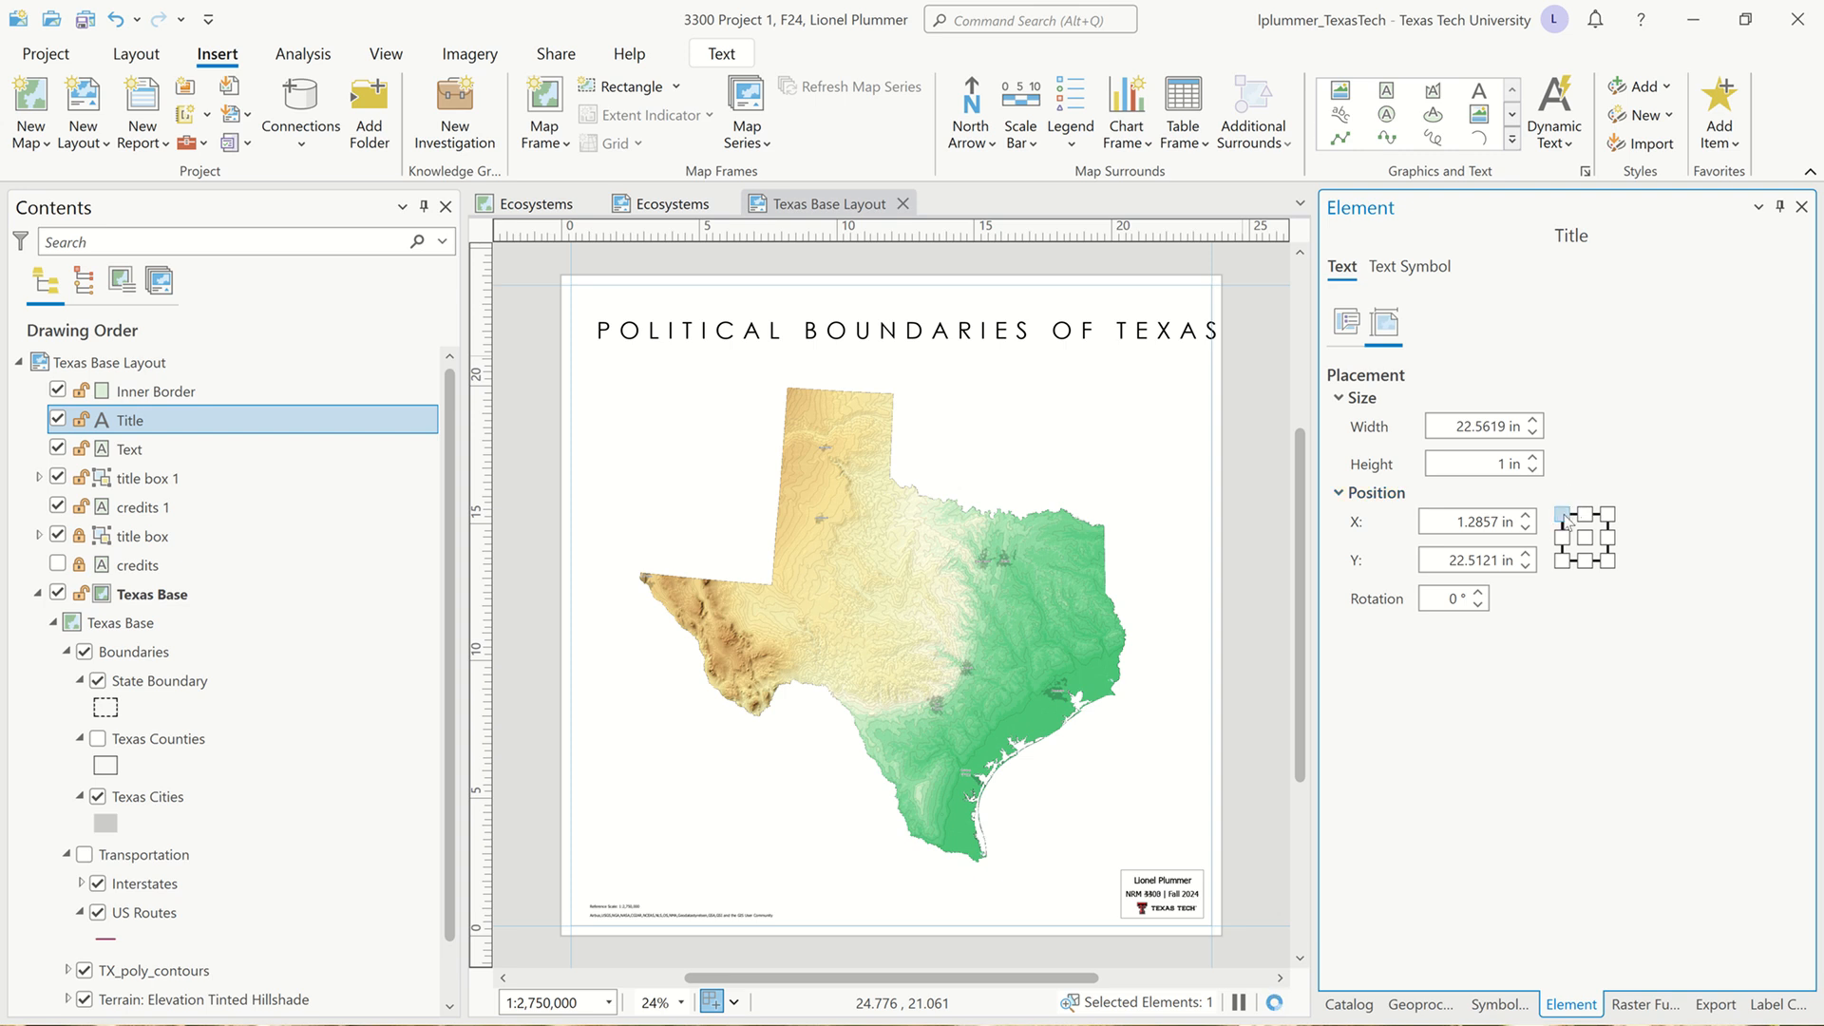
pyautogui.click(1472, 522)
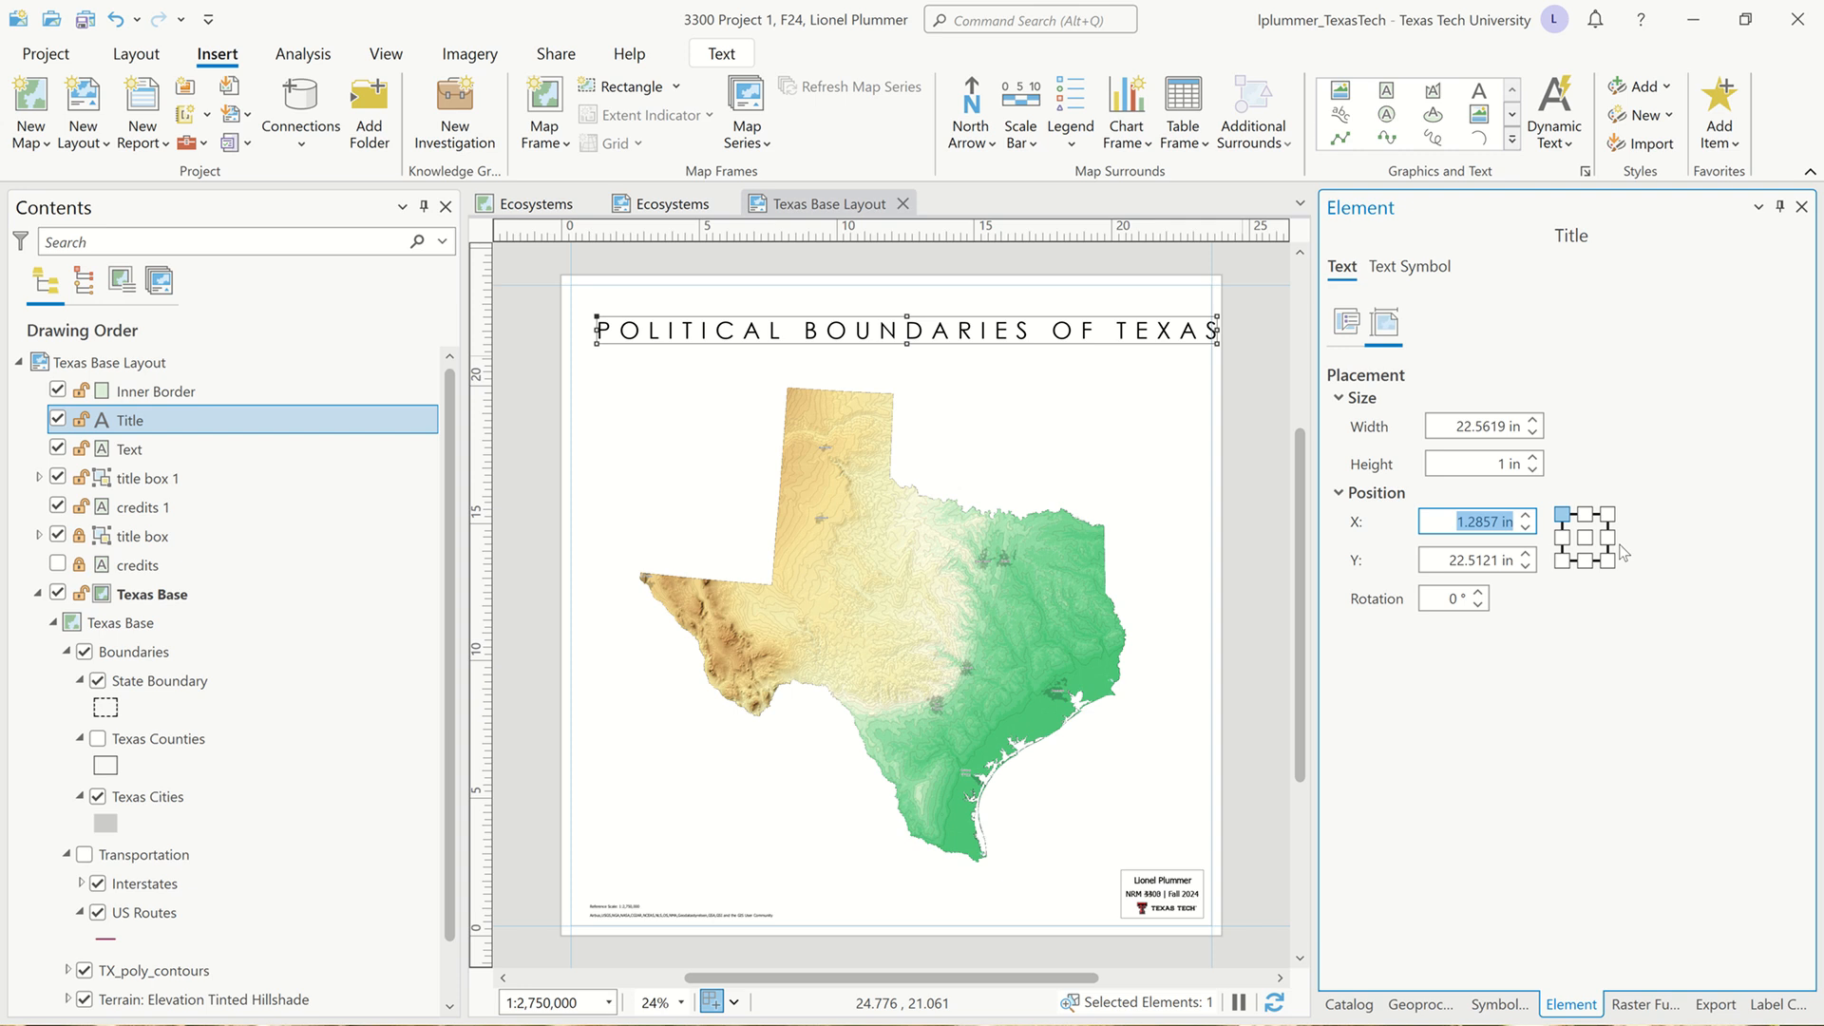
pyautogui.write('1')
pyautogui.press('Tab')
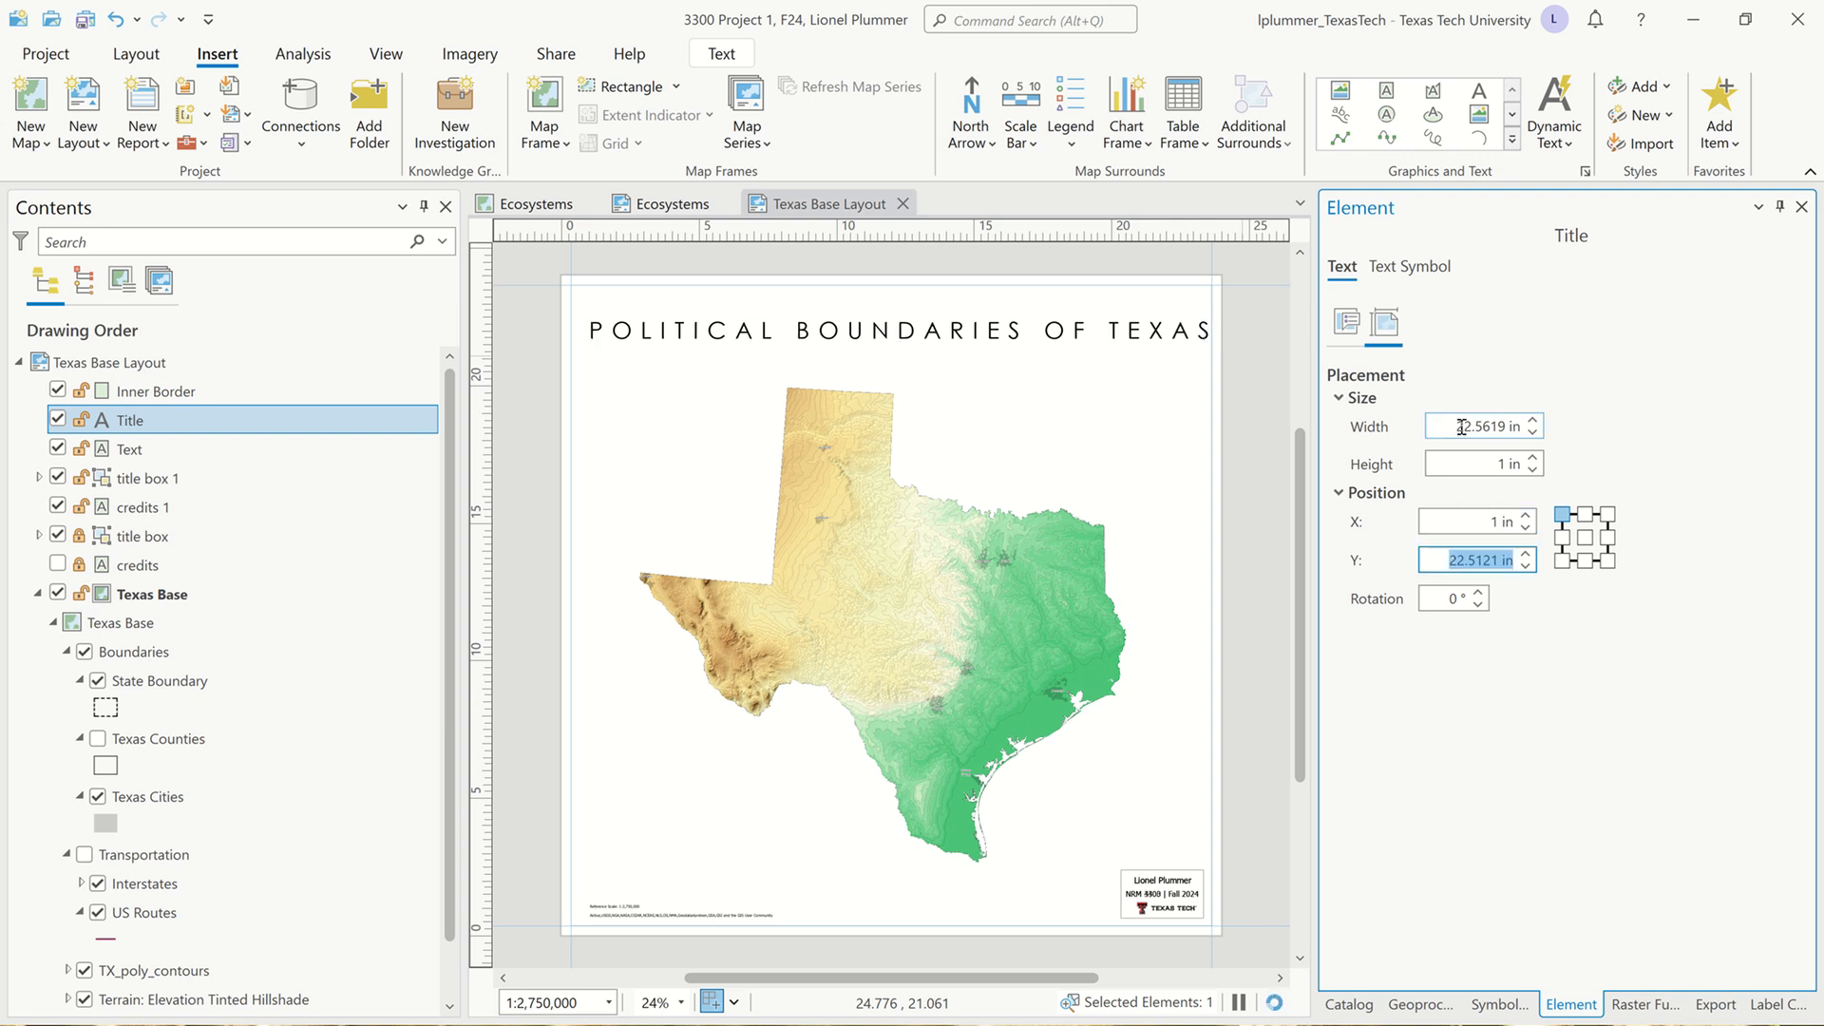
# Increase the title's width in increments to 23 in
pyautogui.click(1532, 420)
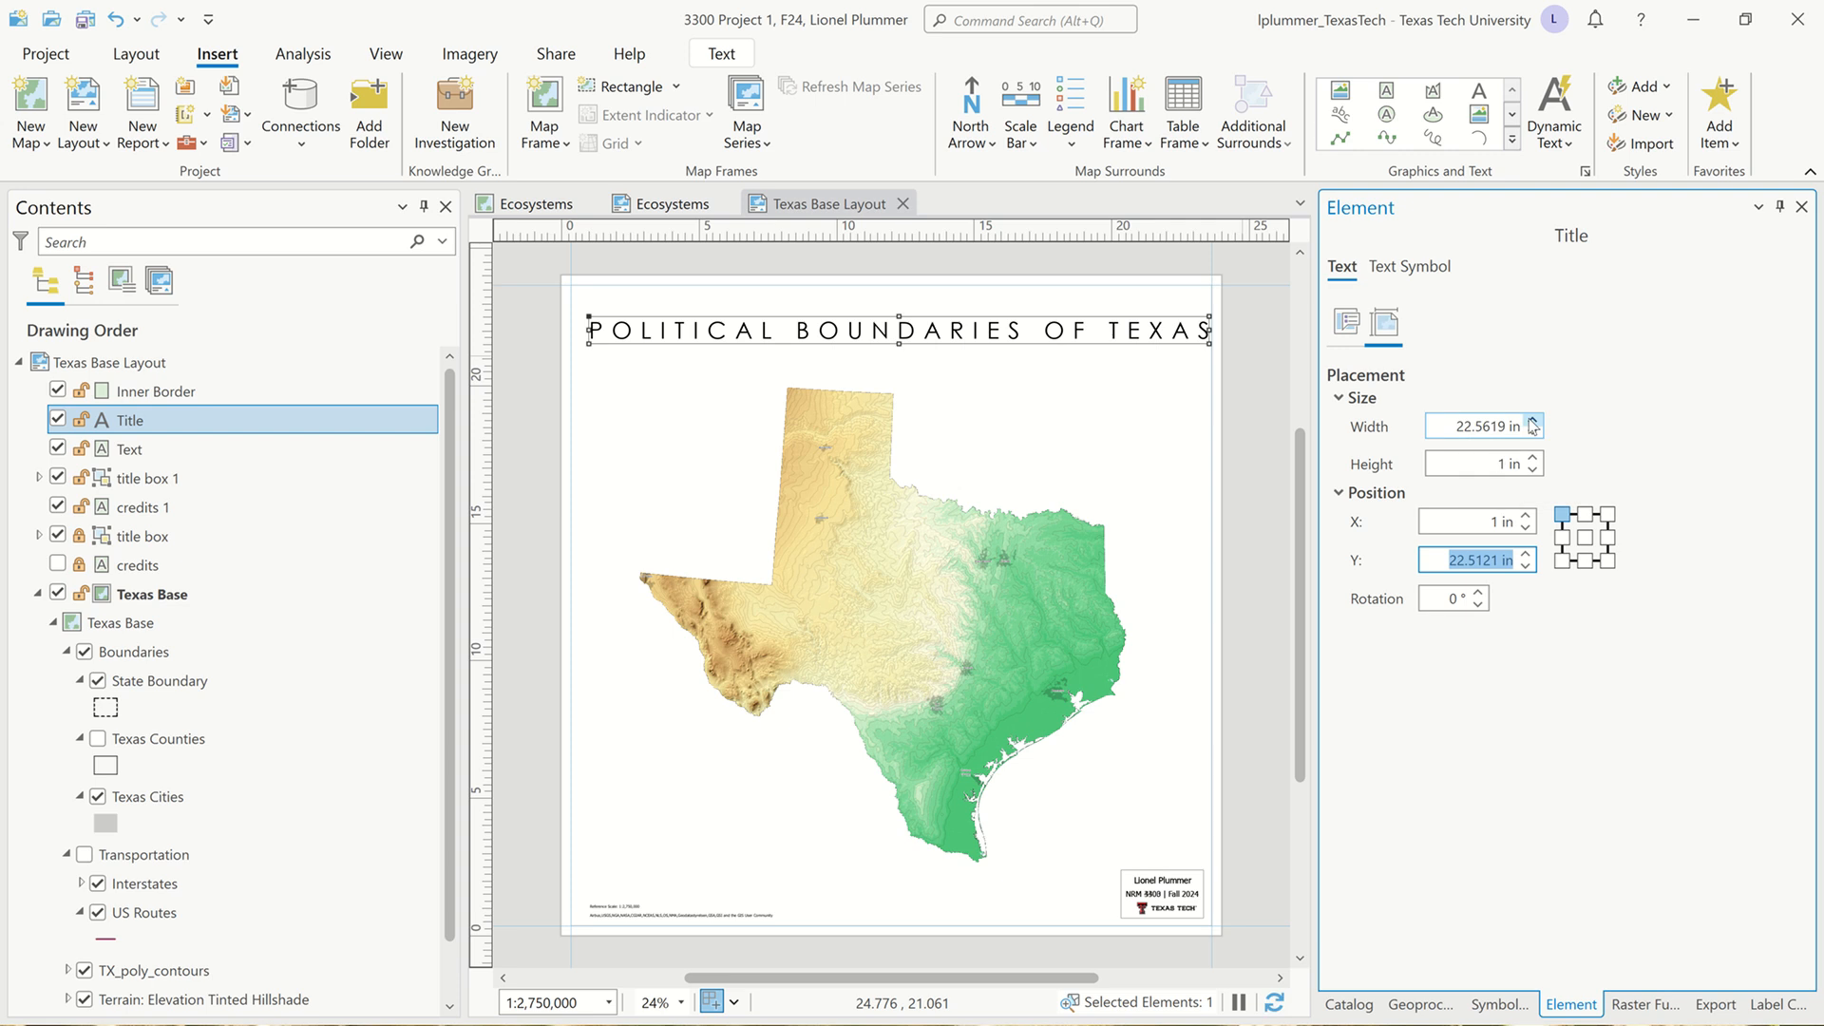
pyautogui.click(1533, 420)
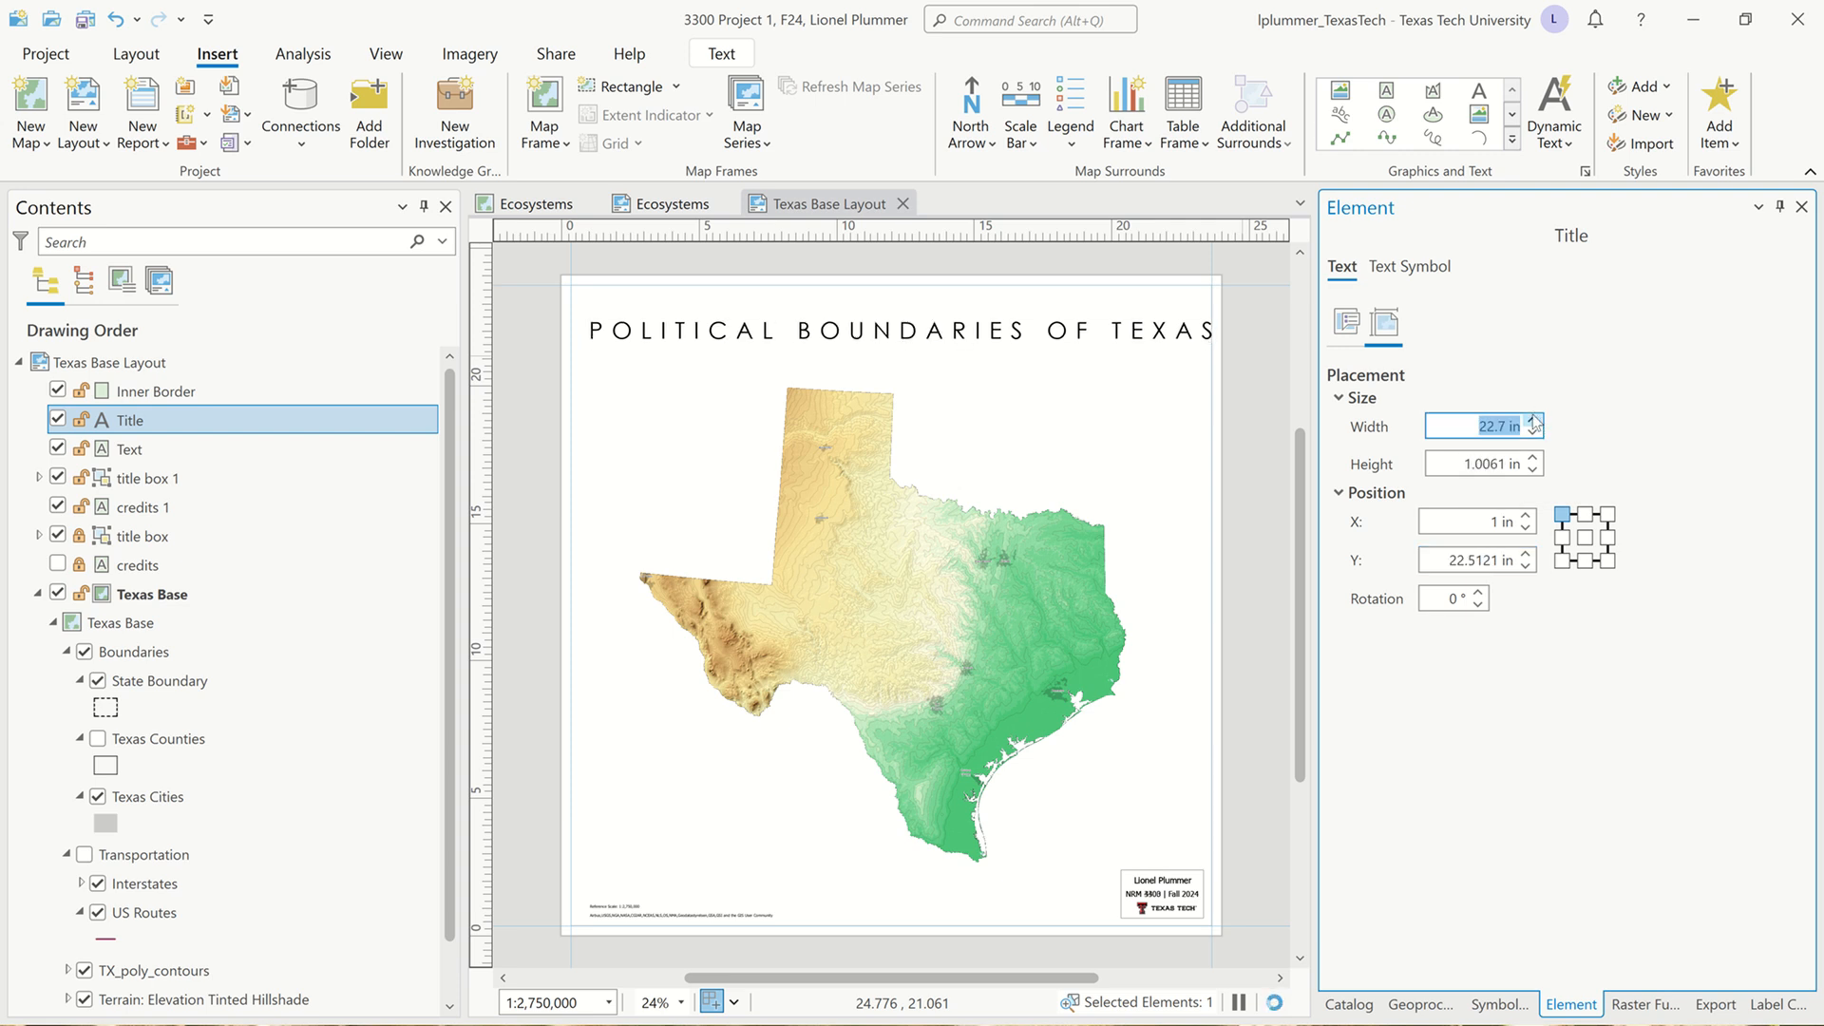
pyautogui.click(1533, 420)
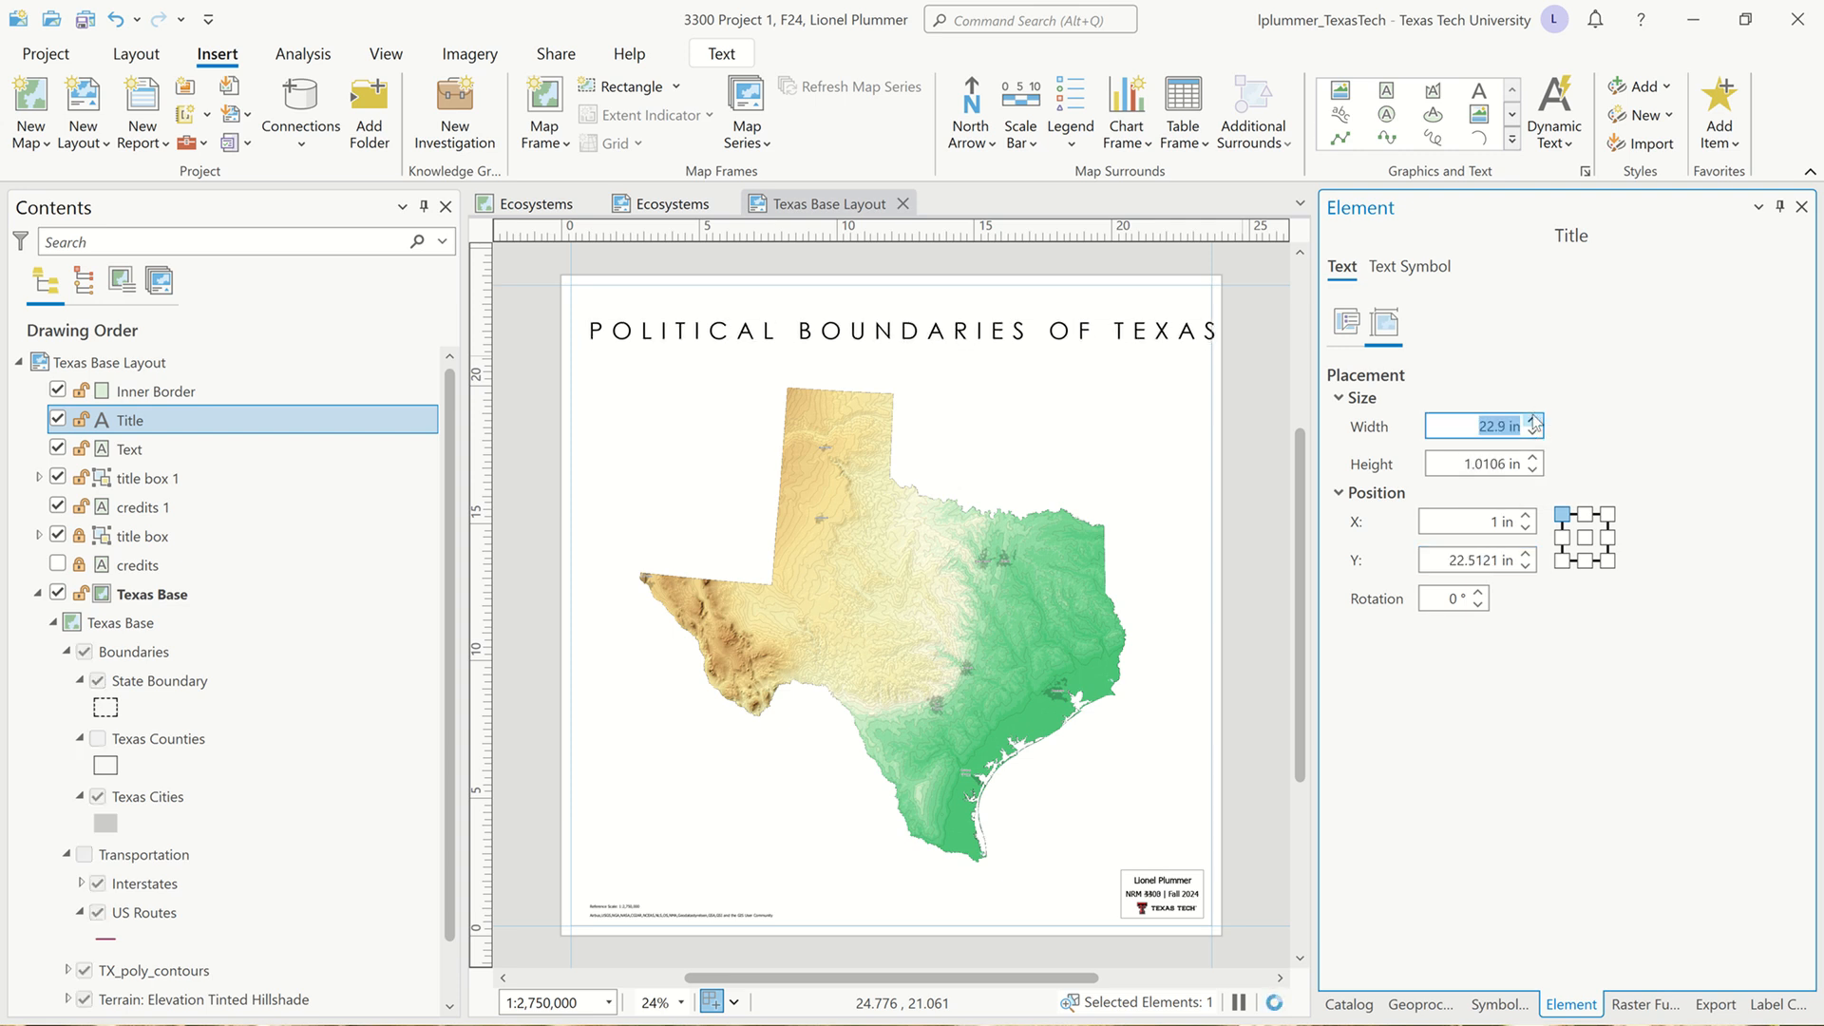
pyautogui.click(1532, 420)
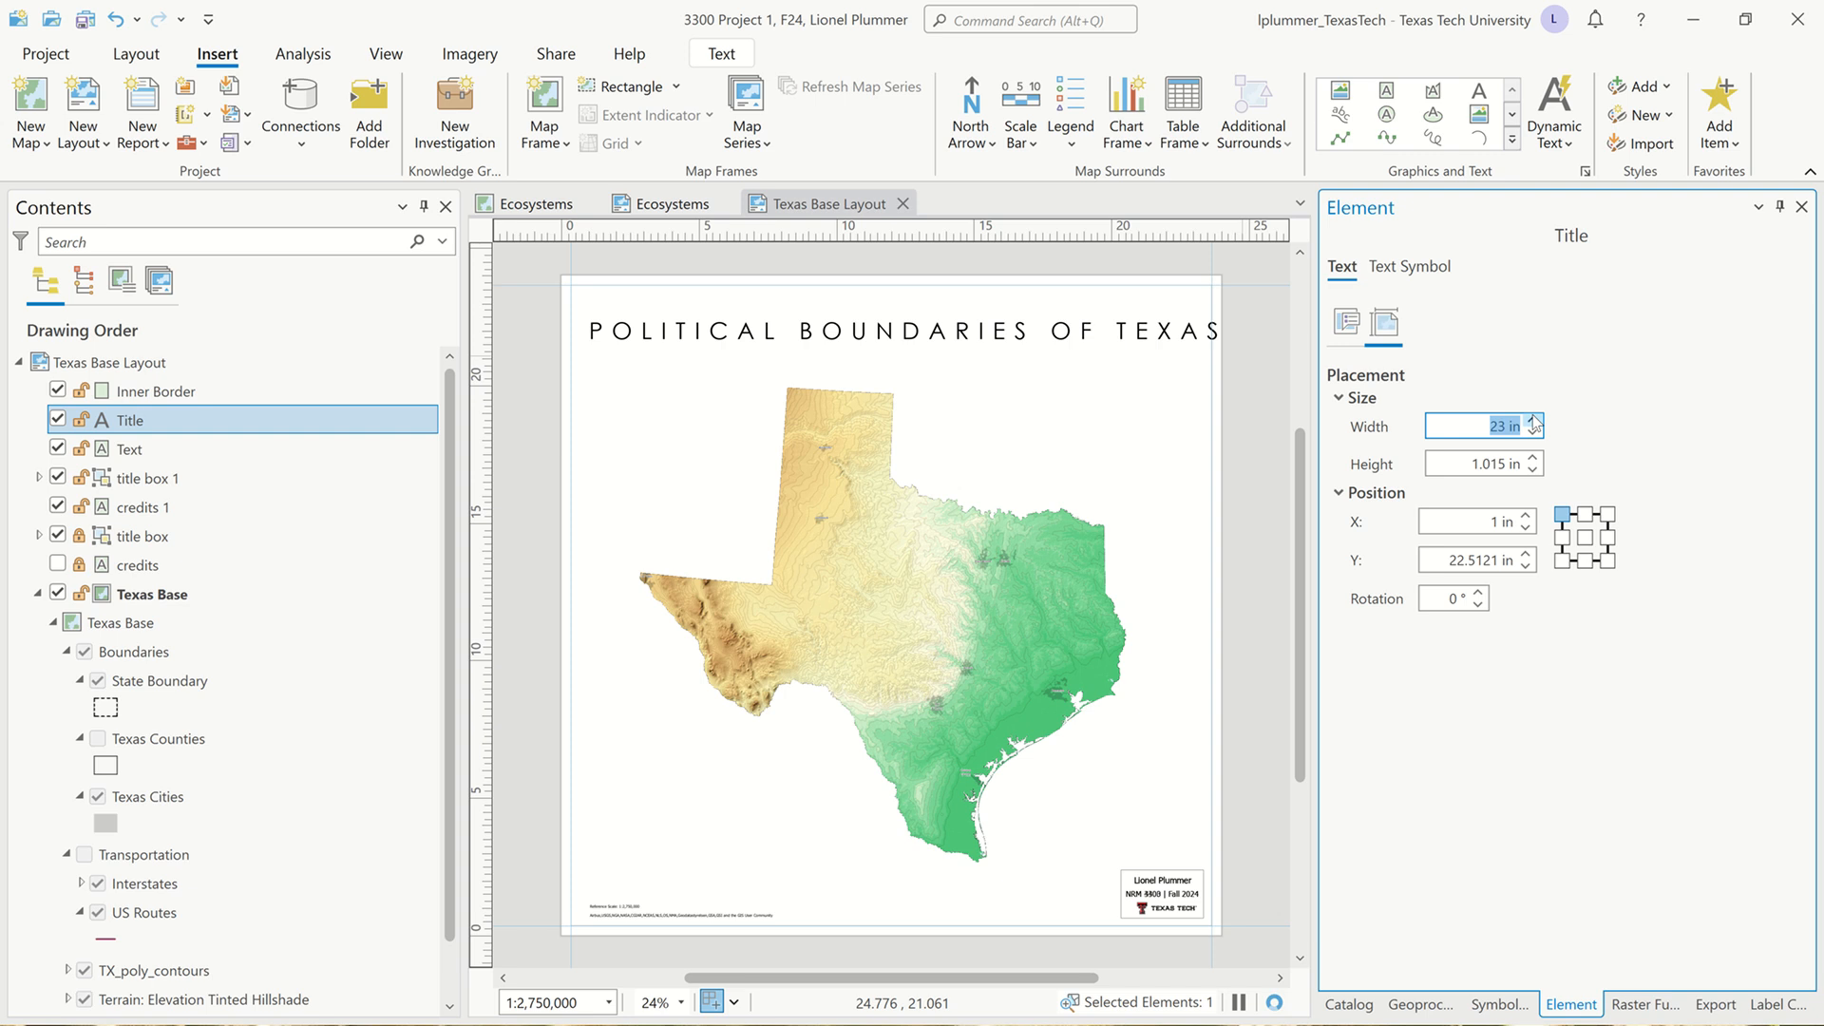
# Try the title at a Y position of 22 in with X positions of 2 in and 0 in
pyautogui.click(1450, 561)
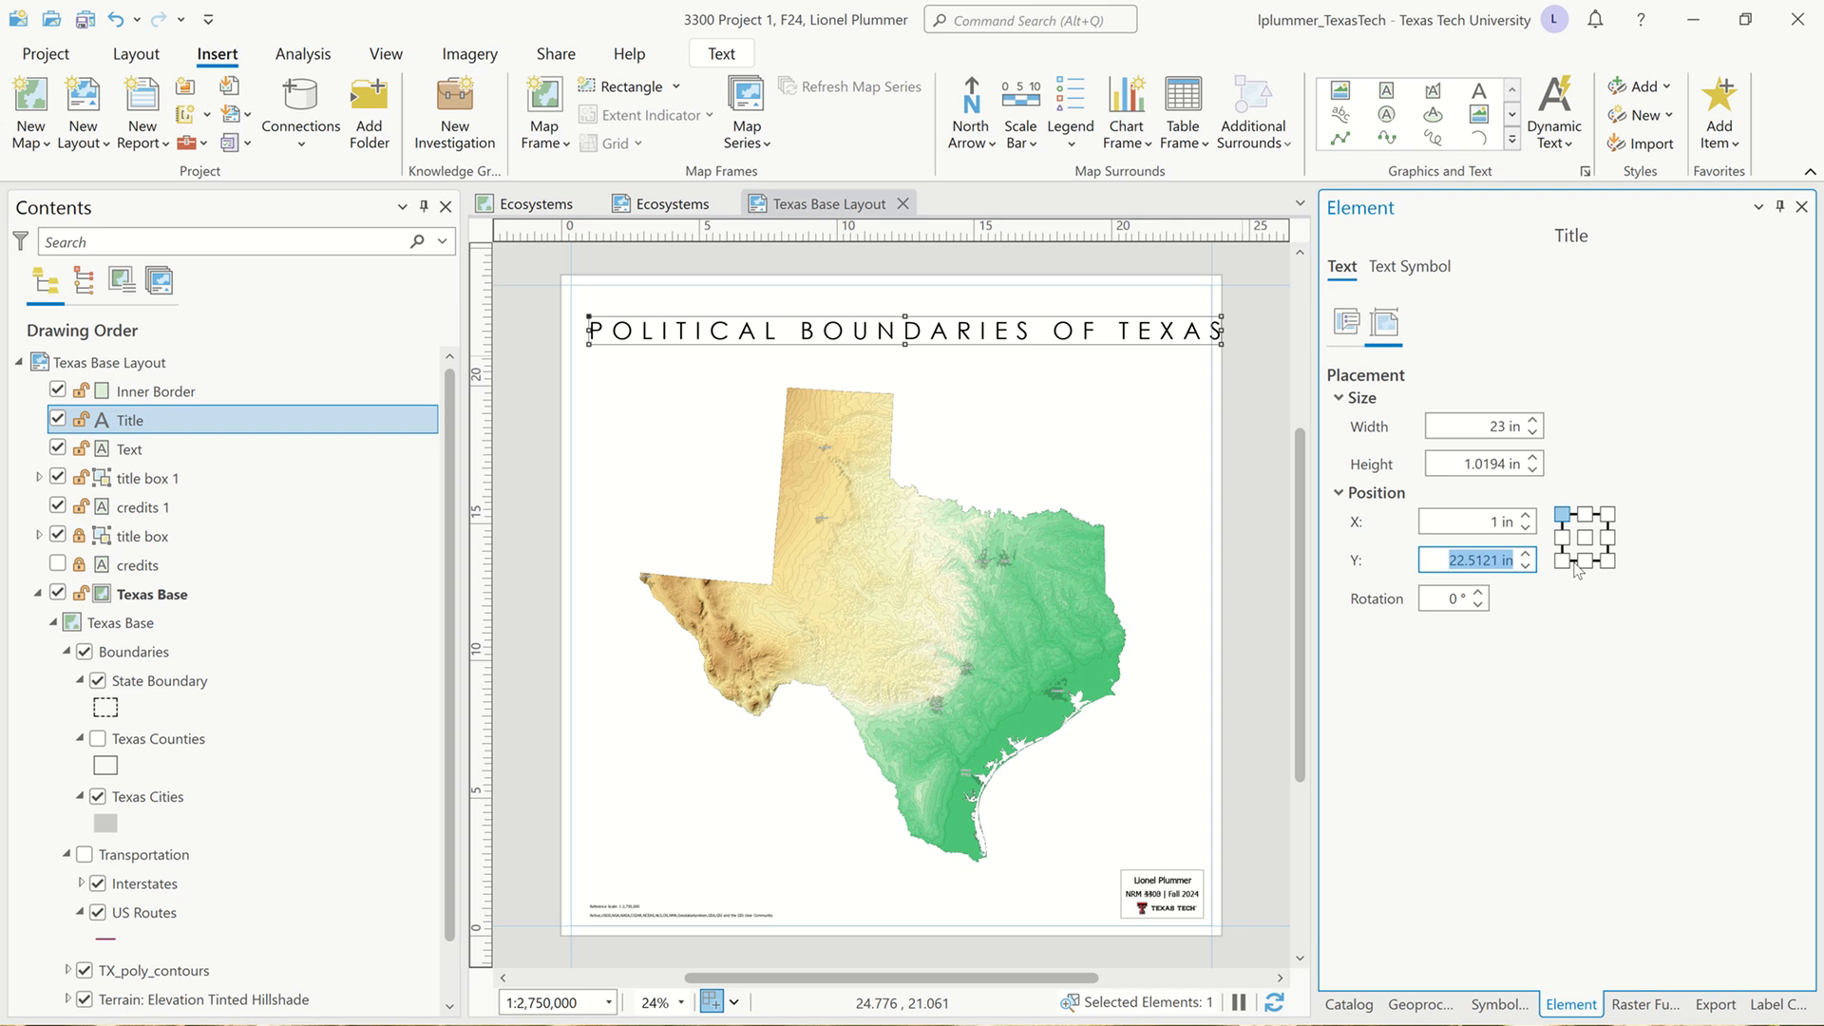
pyautogui.write('22')
pyautogui.press('Tab')
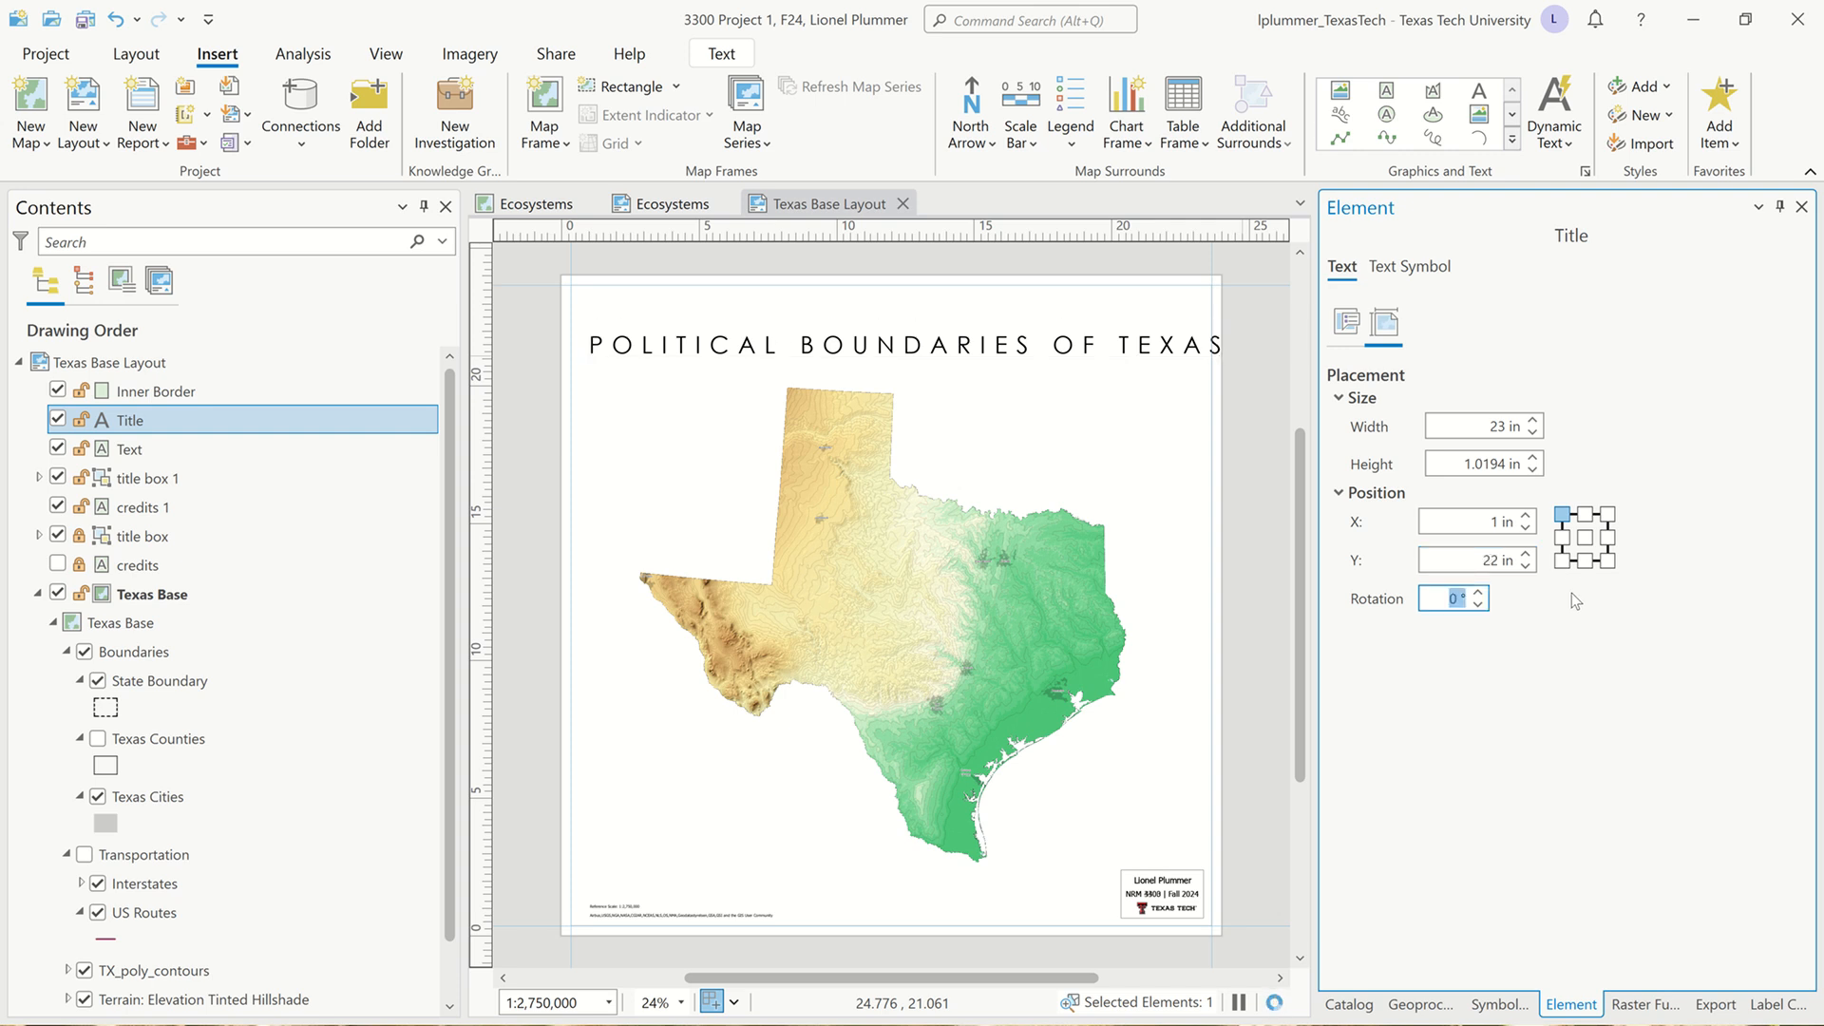
pyautogui.doubleClick(1494, 521)
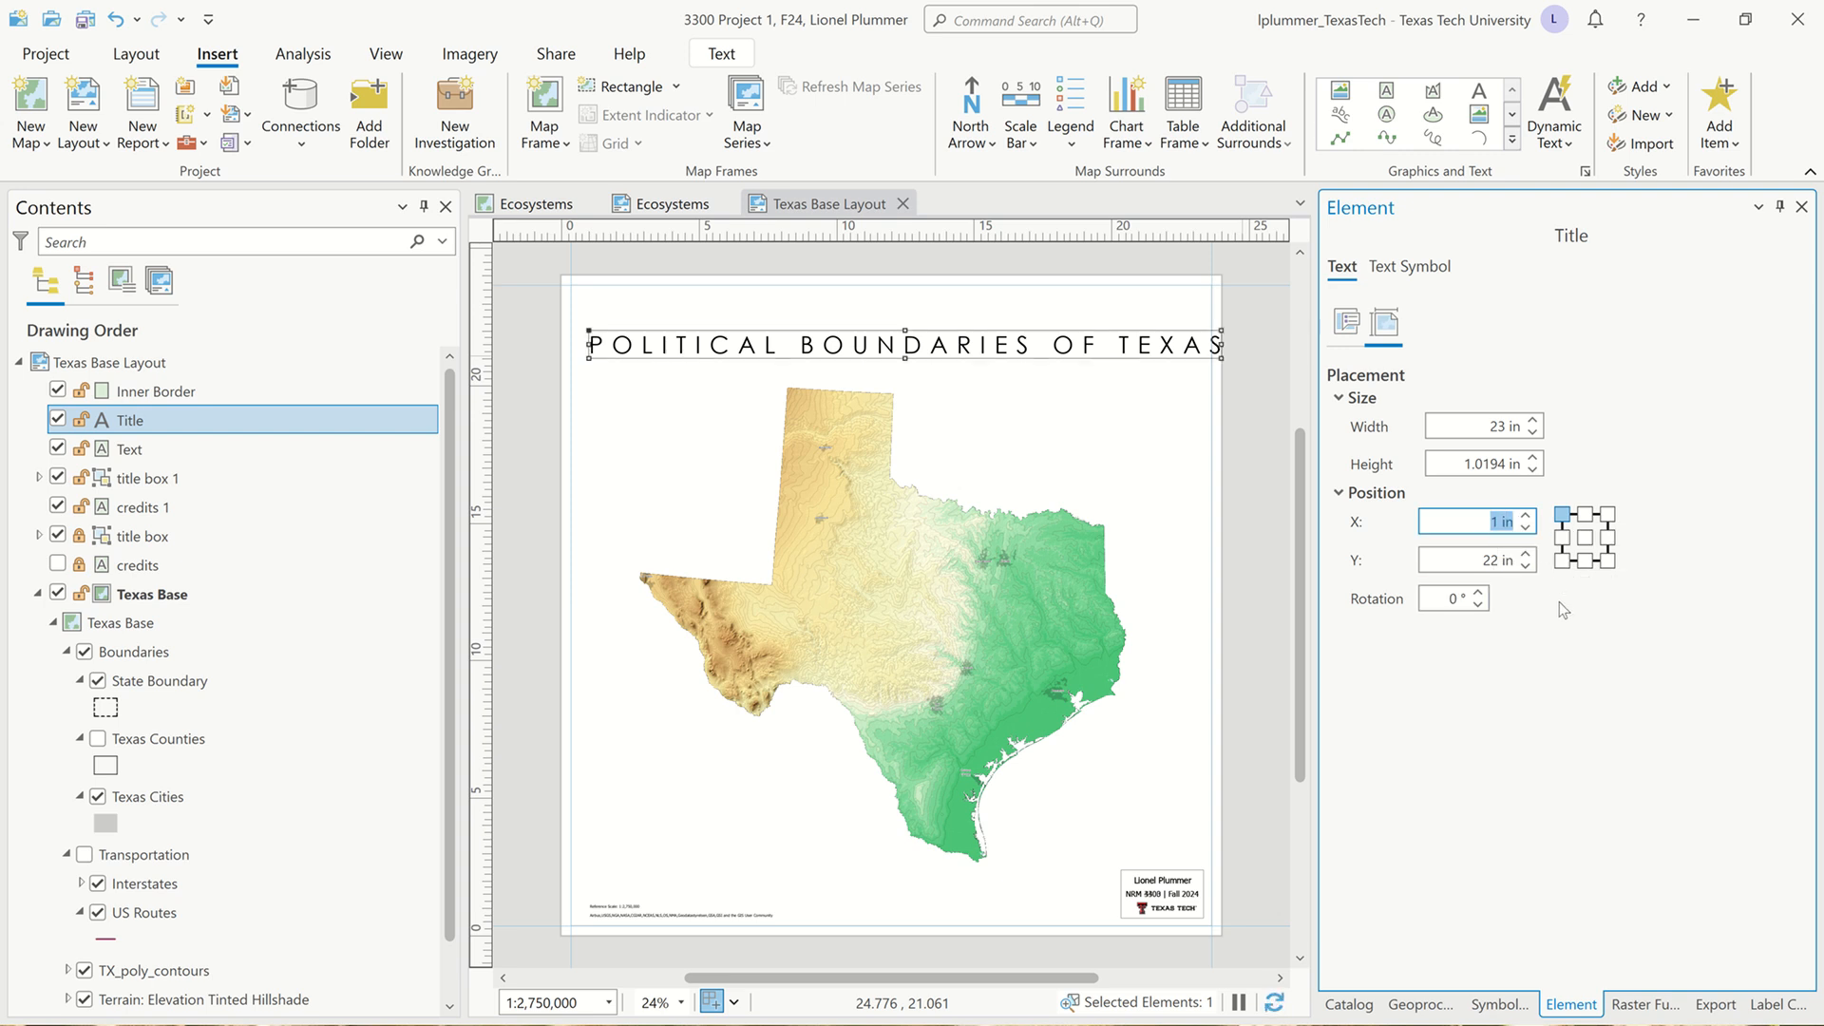
pyautogui.write('2')
pyautogui.press('Tab')
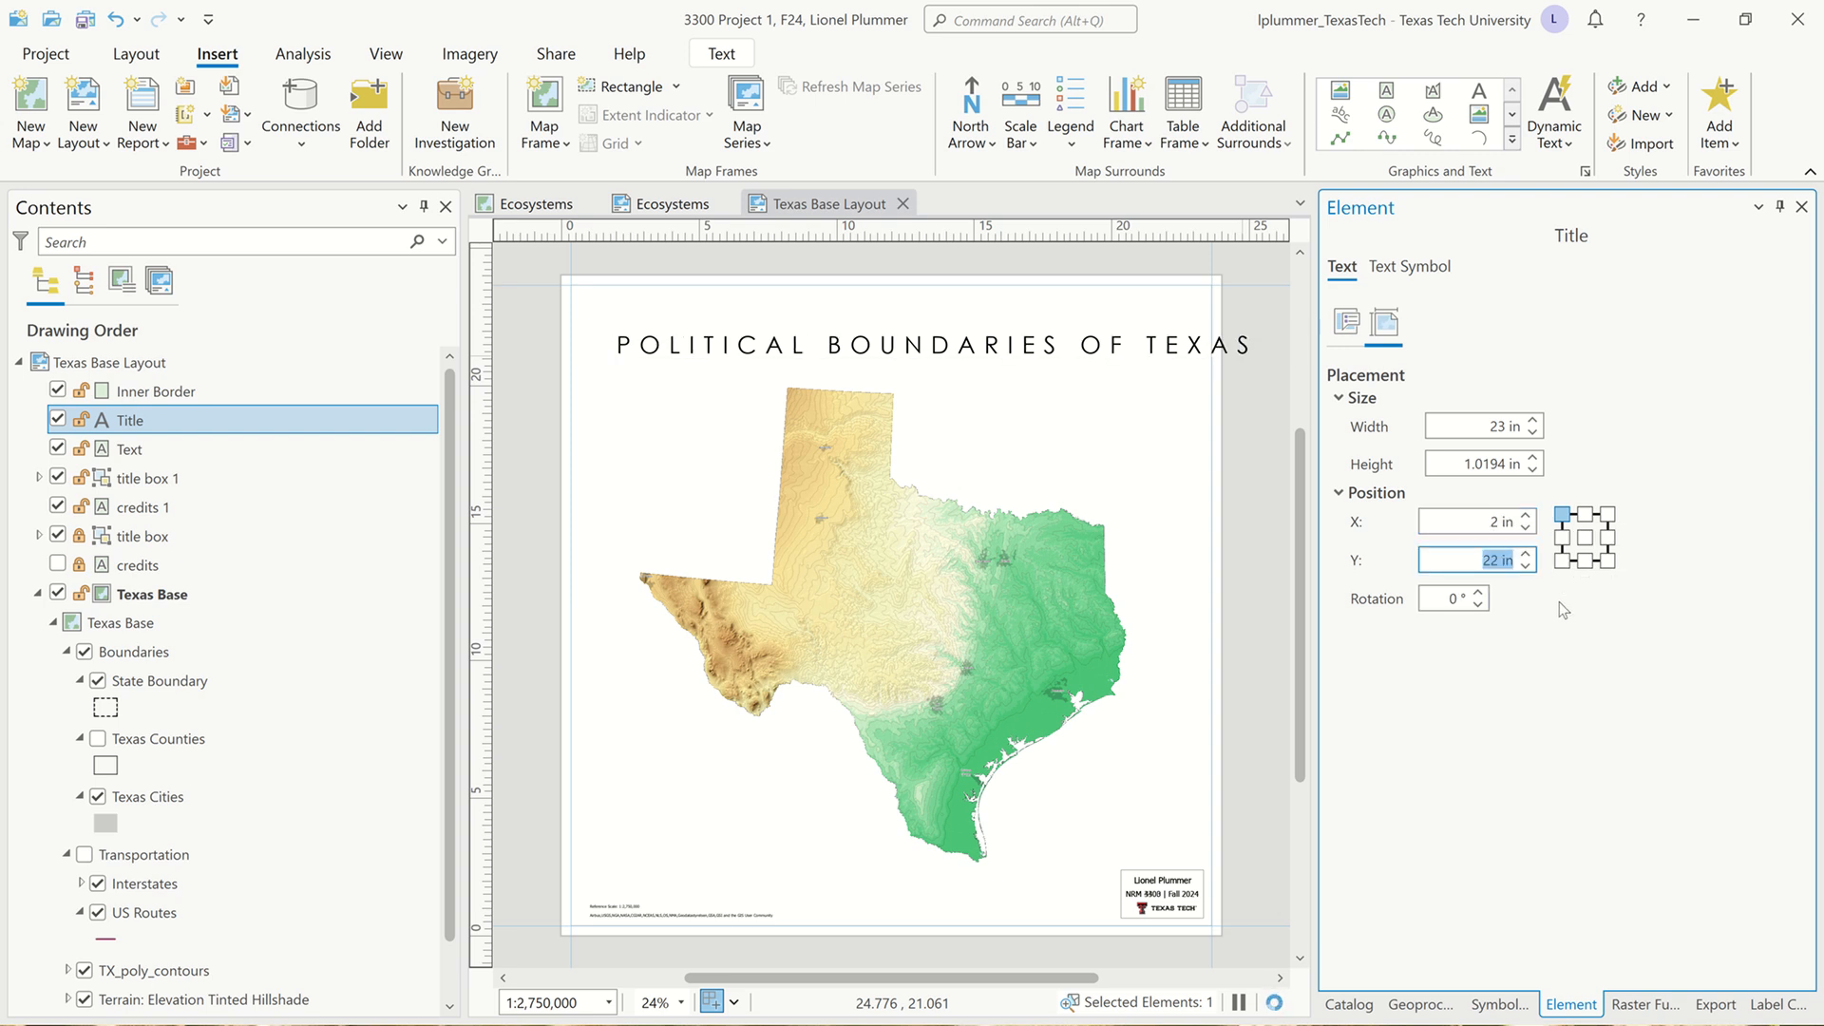
pyautogui.doubleClick(1492, 521)
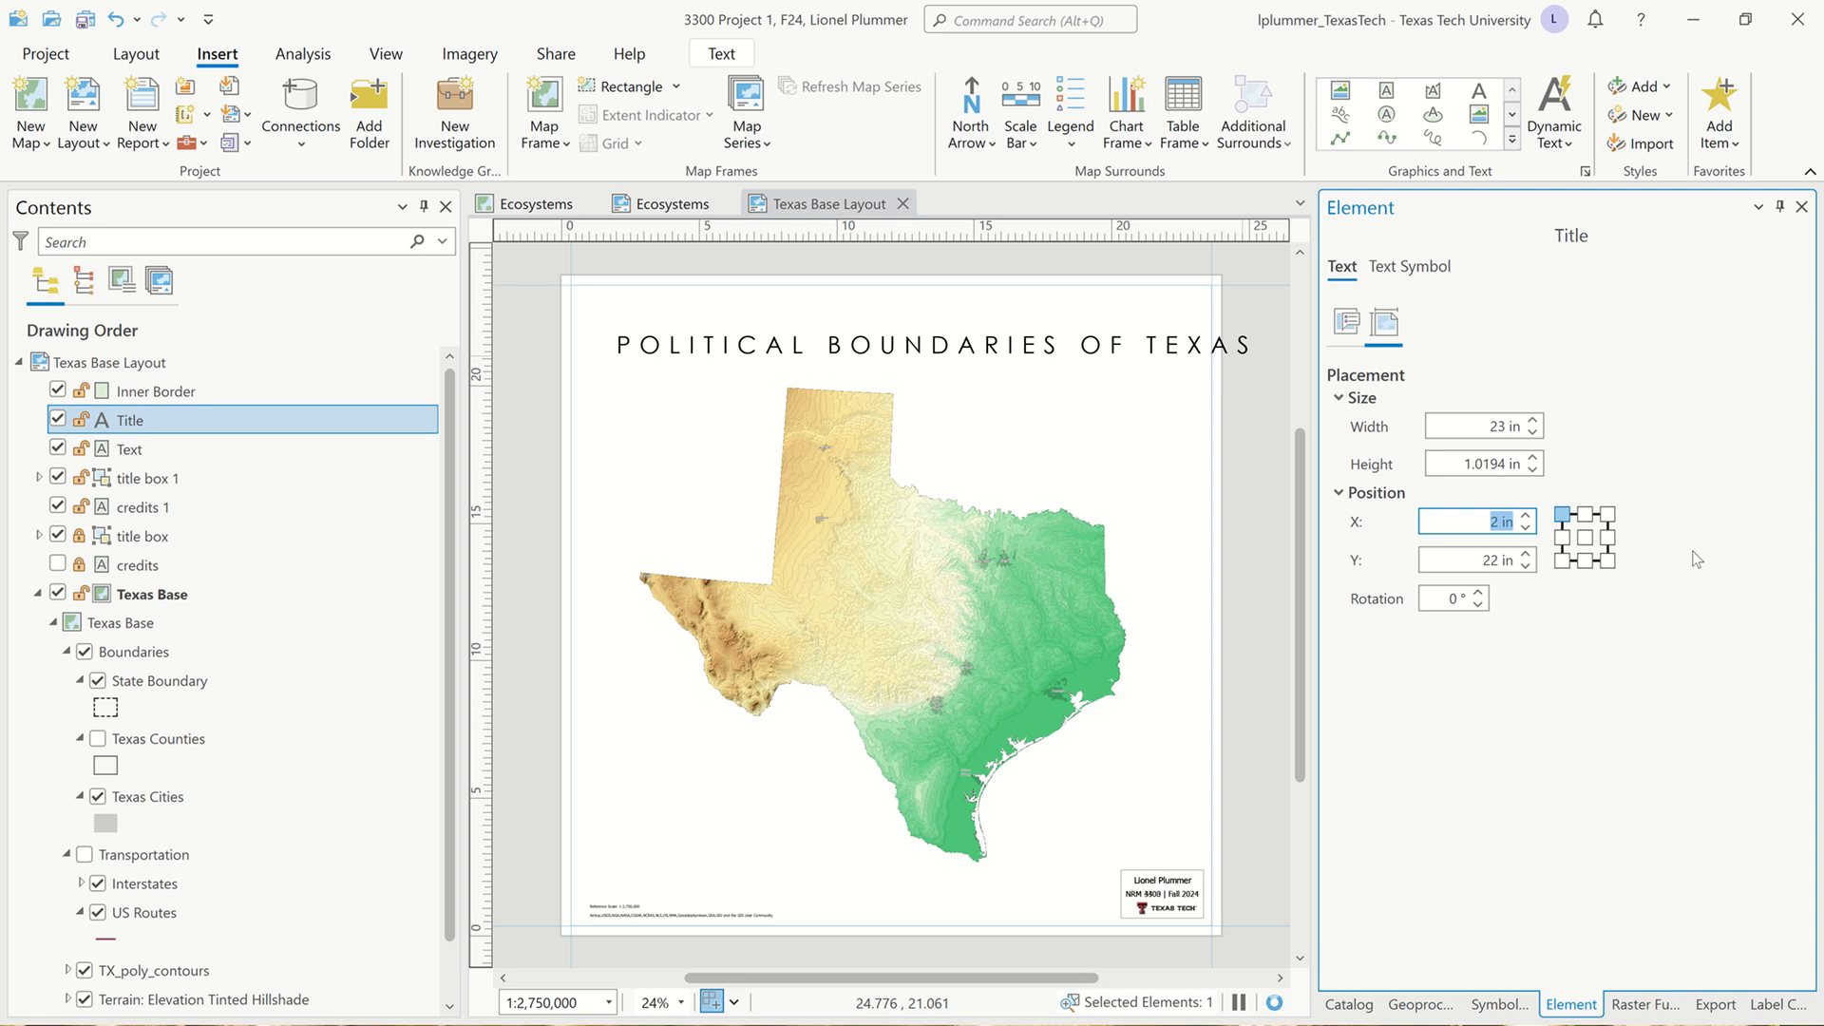
pyautogui.write('0')
pyautogui.press('Tab')
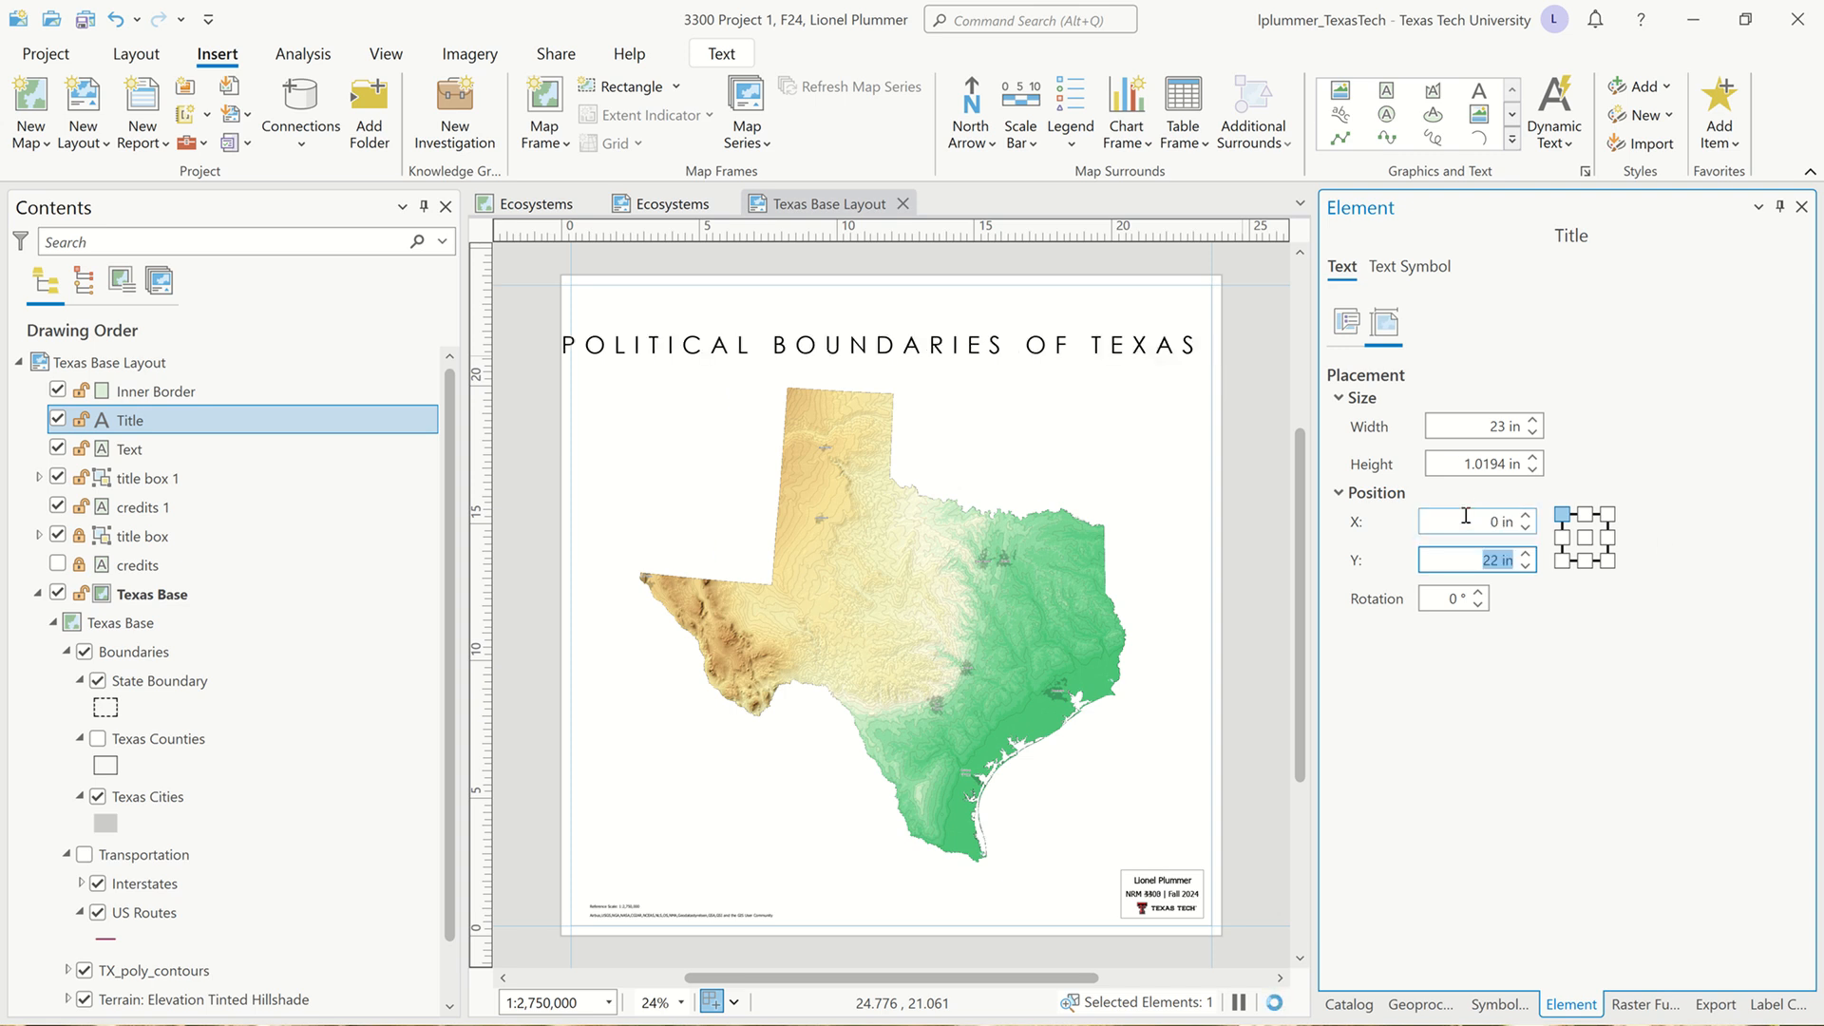
pyautogui.press('super+shift+s')
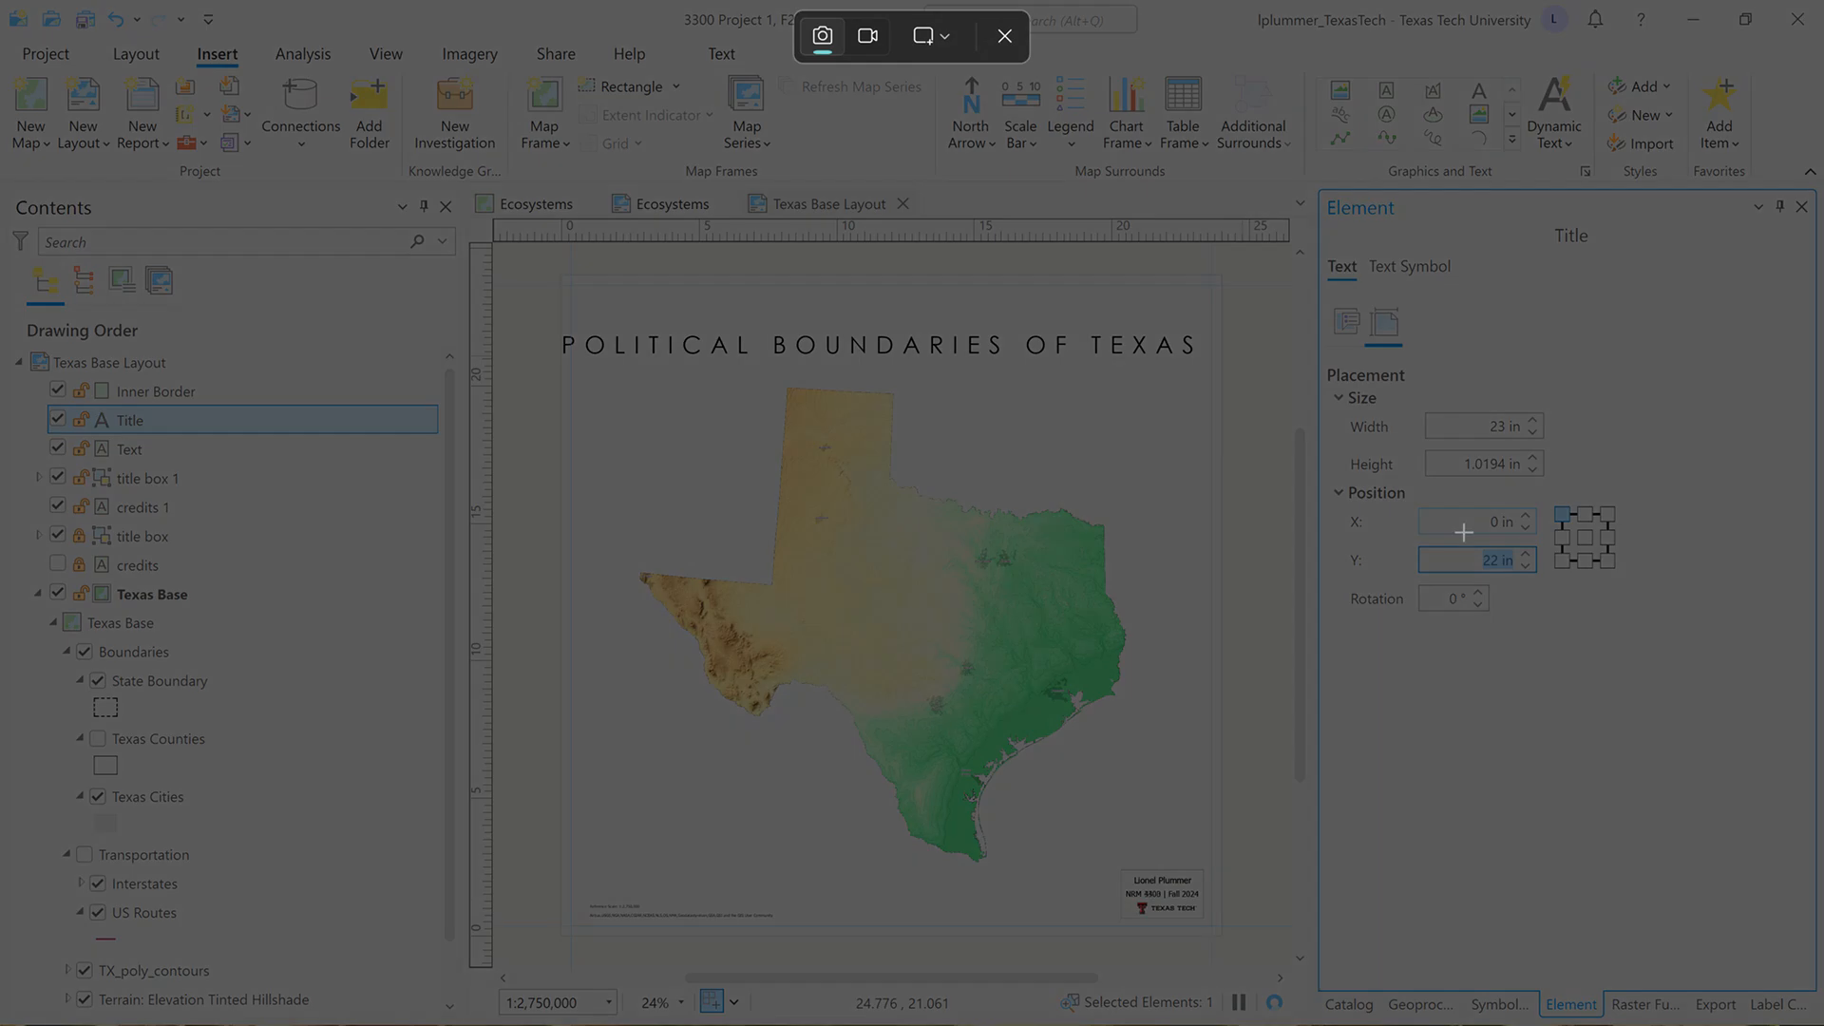
pyautogui.click(1009, 38)
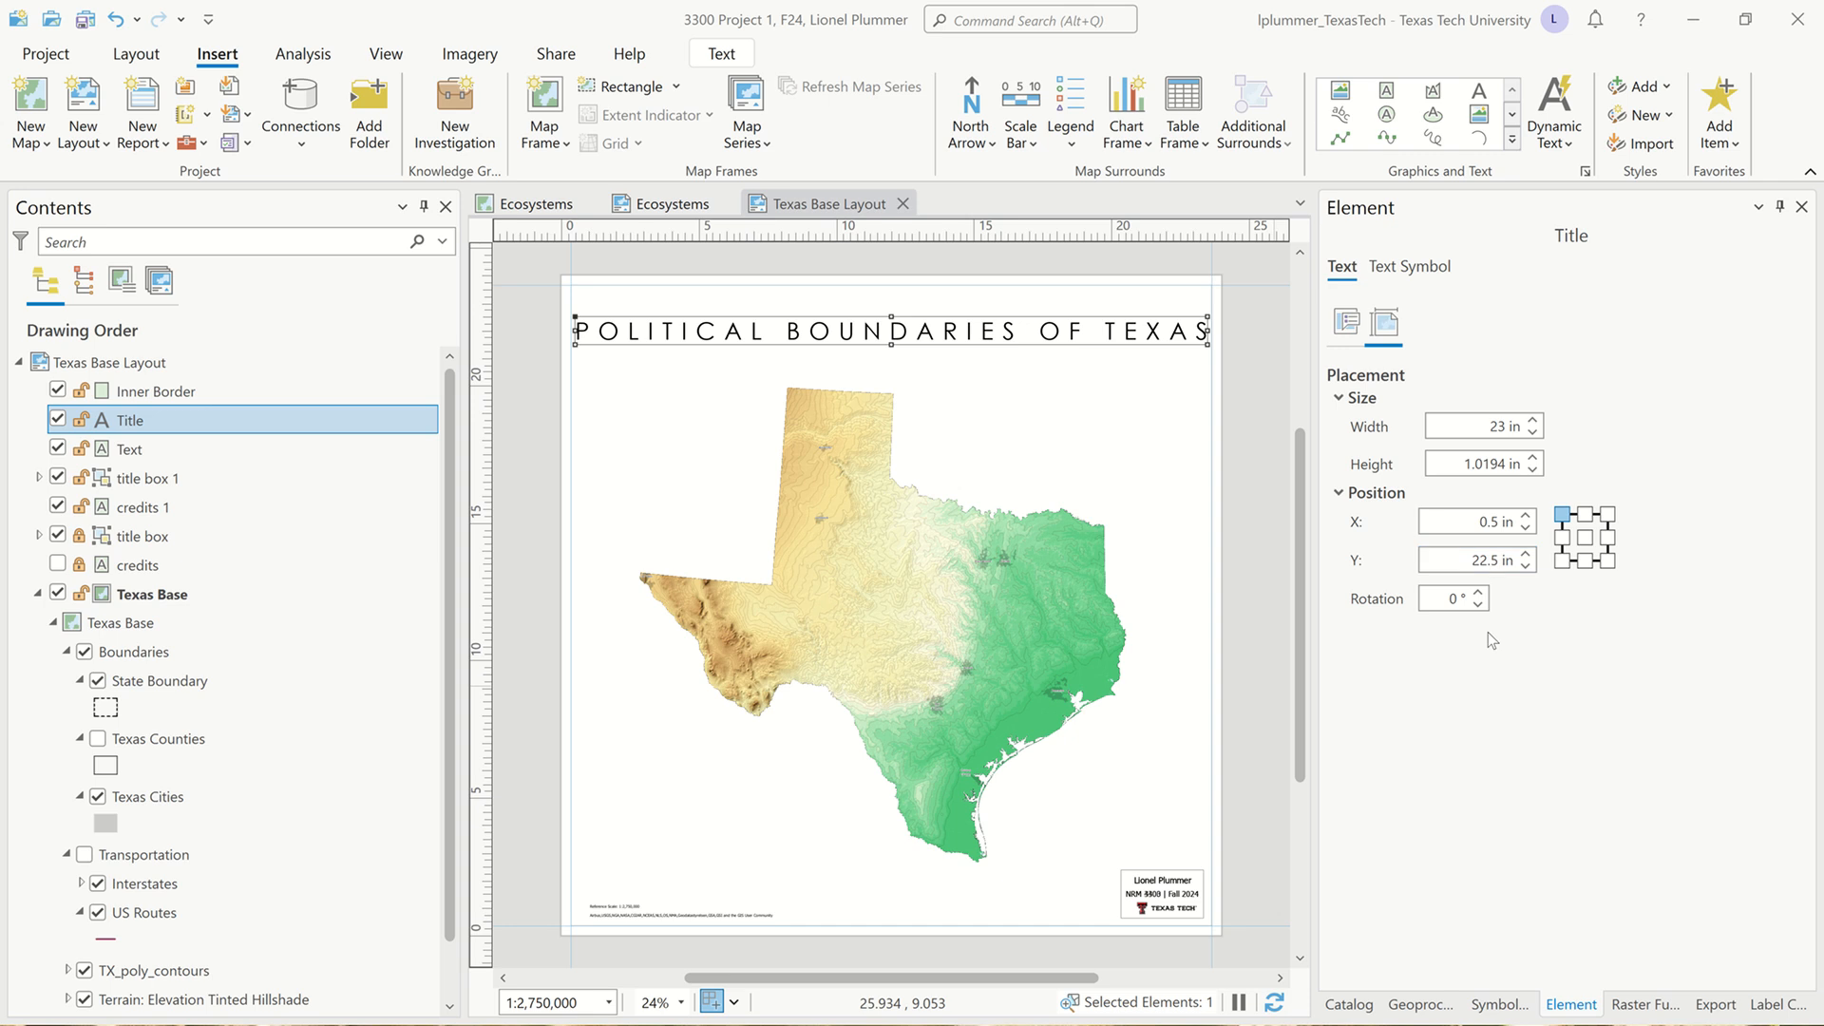
# Deselect the title and delete the title box 1 group from the layout
pyautogui.click(1254, 734)
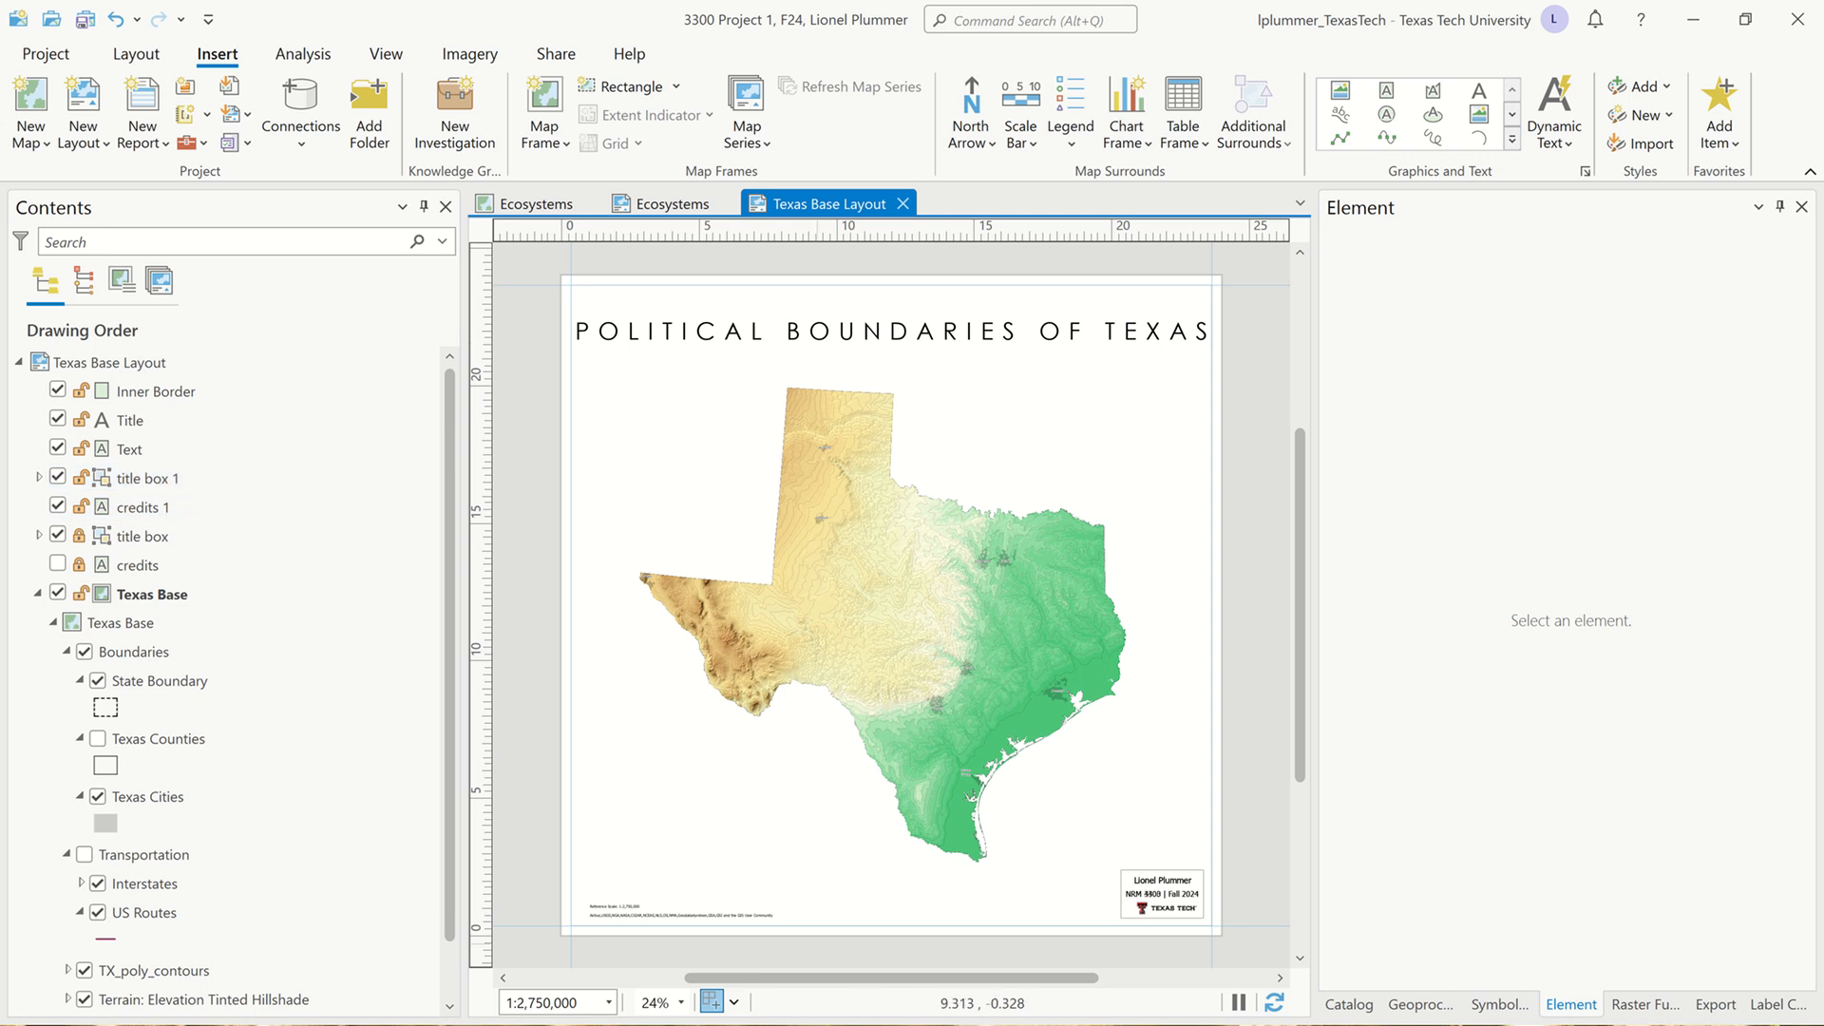
pyautogui.click(191, 490)
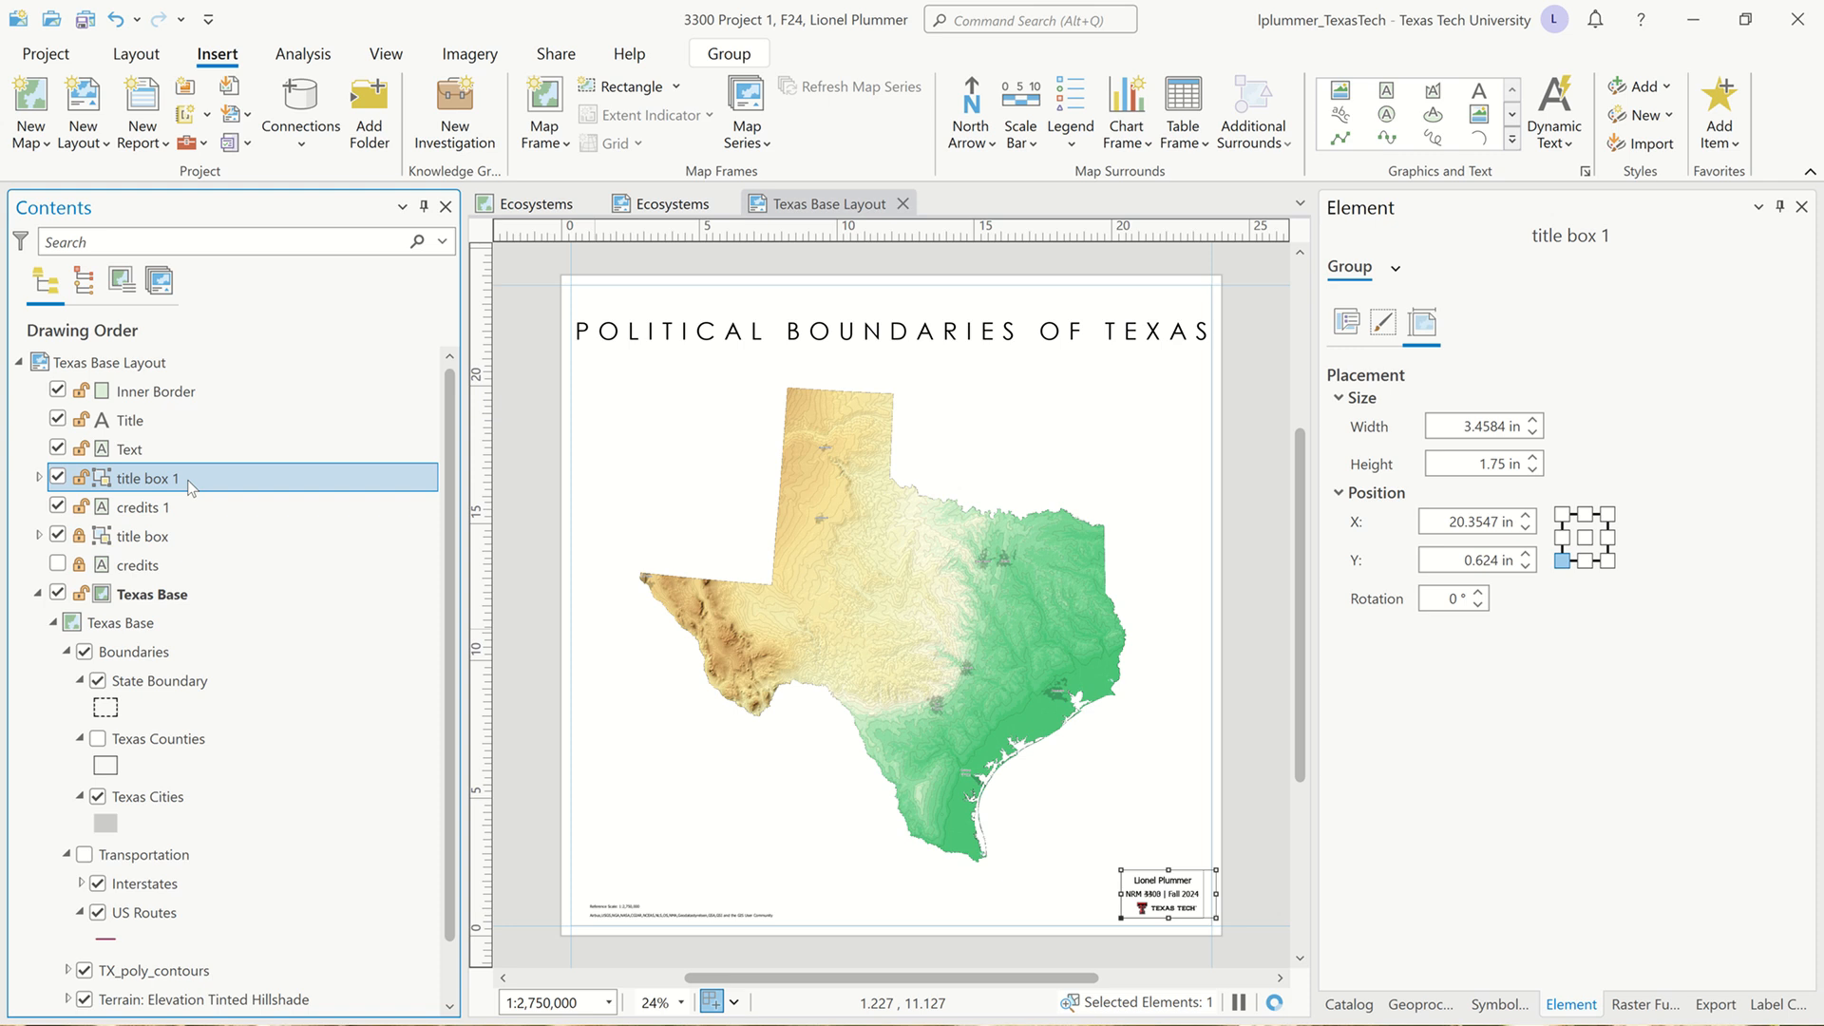
pyautogui.rightClick(191, 488)
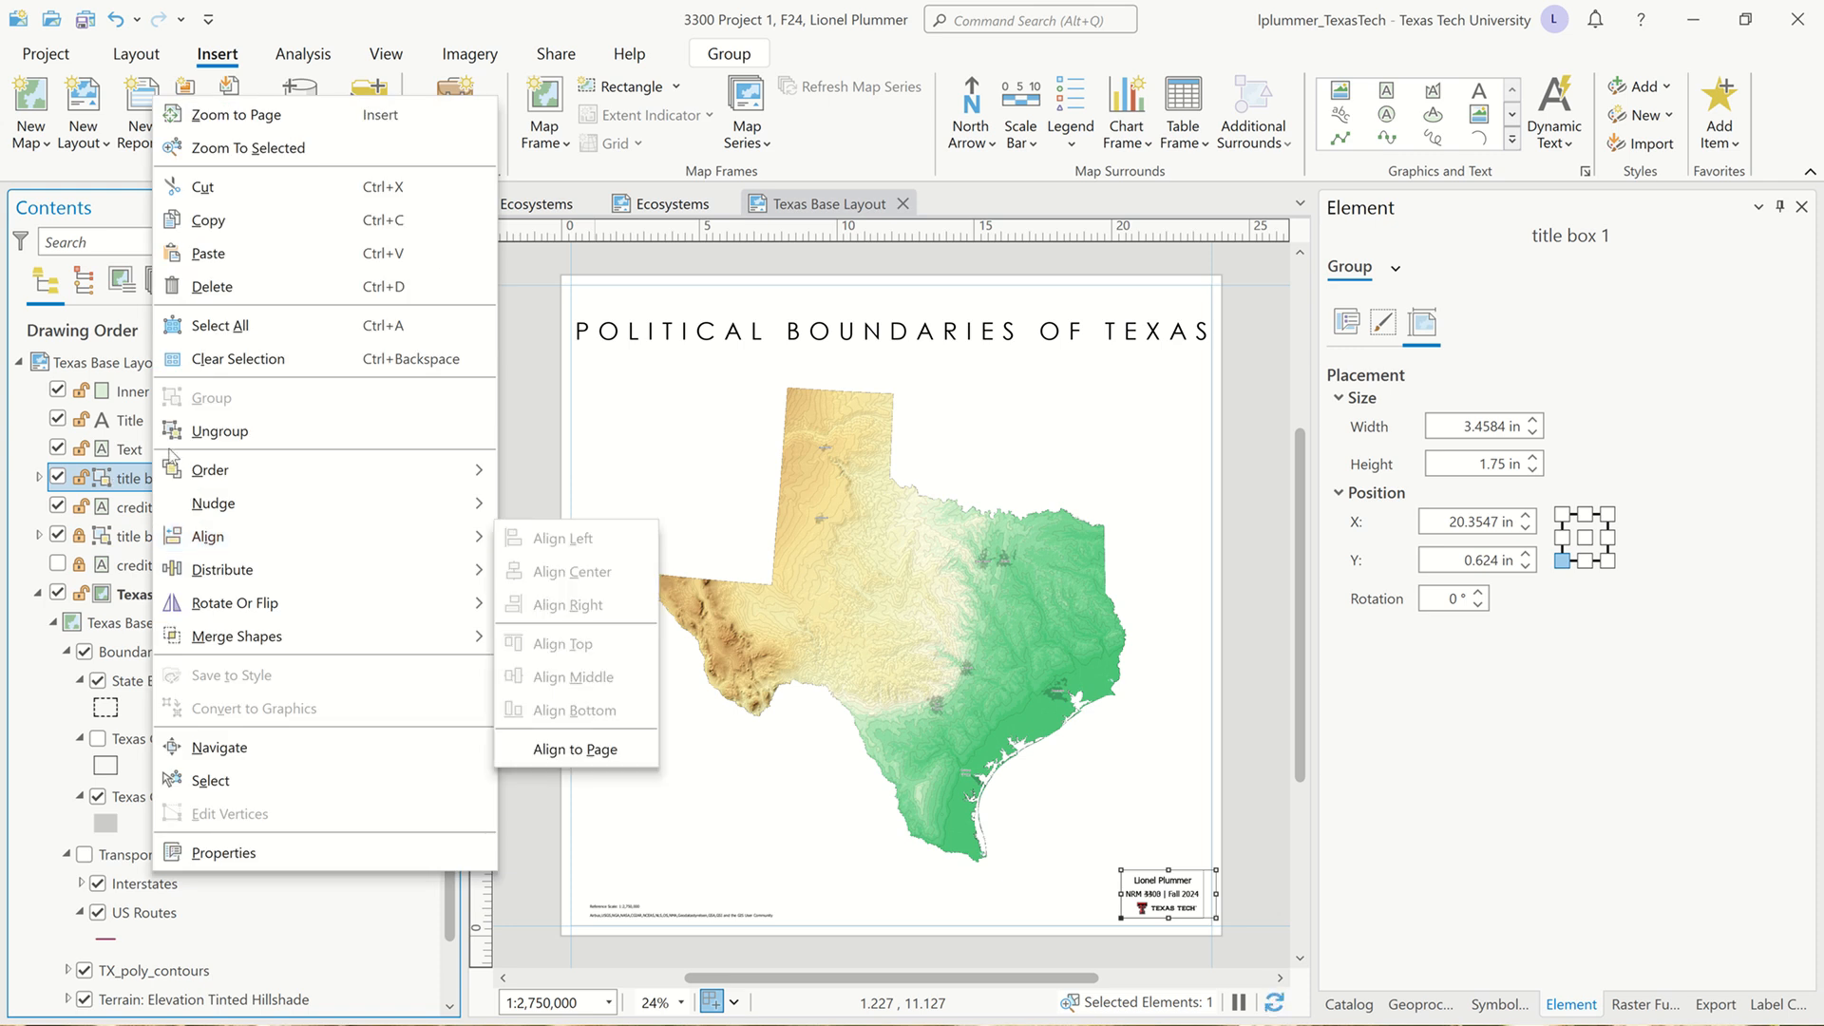
pyautogui.click(240, 290)
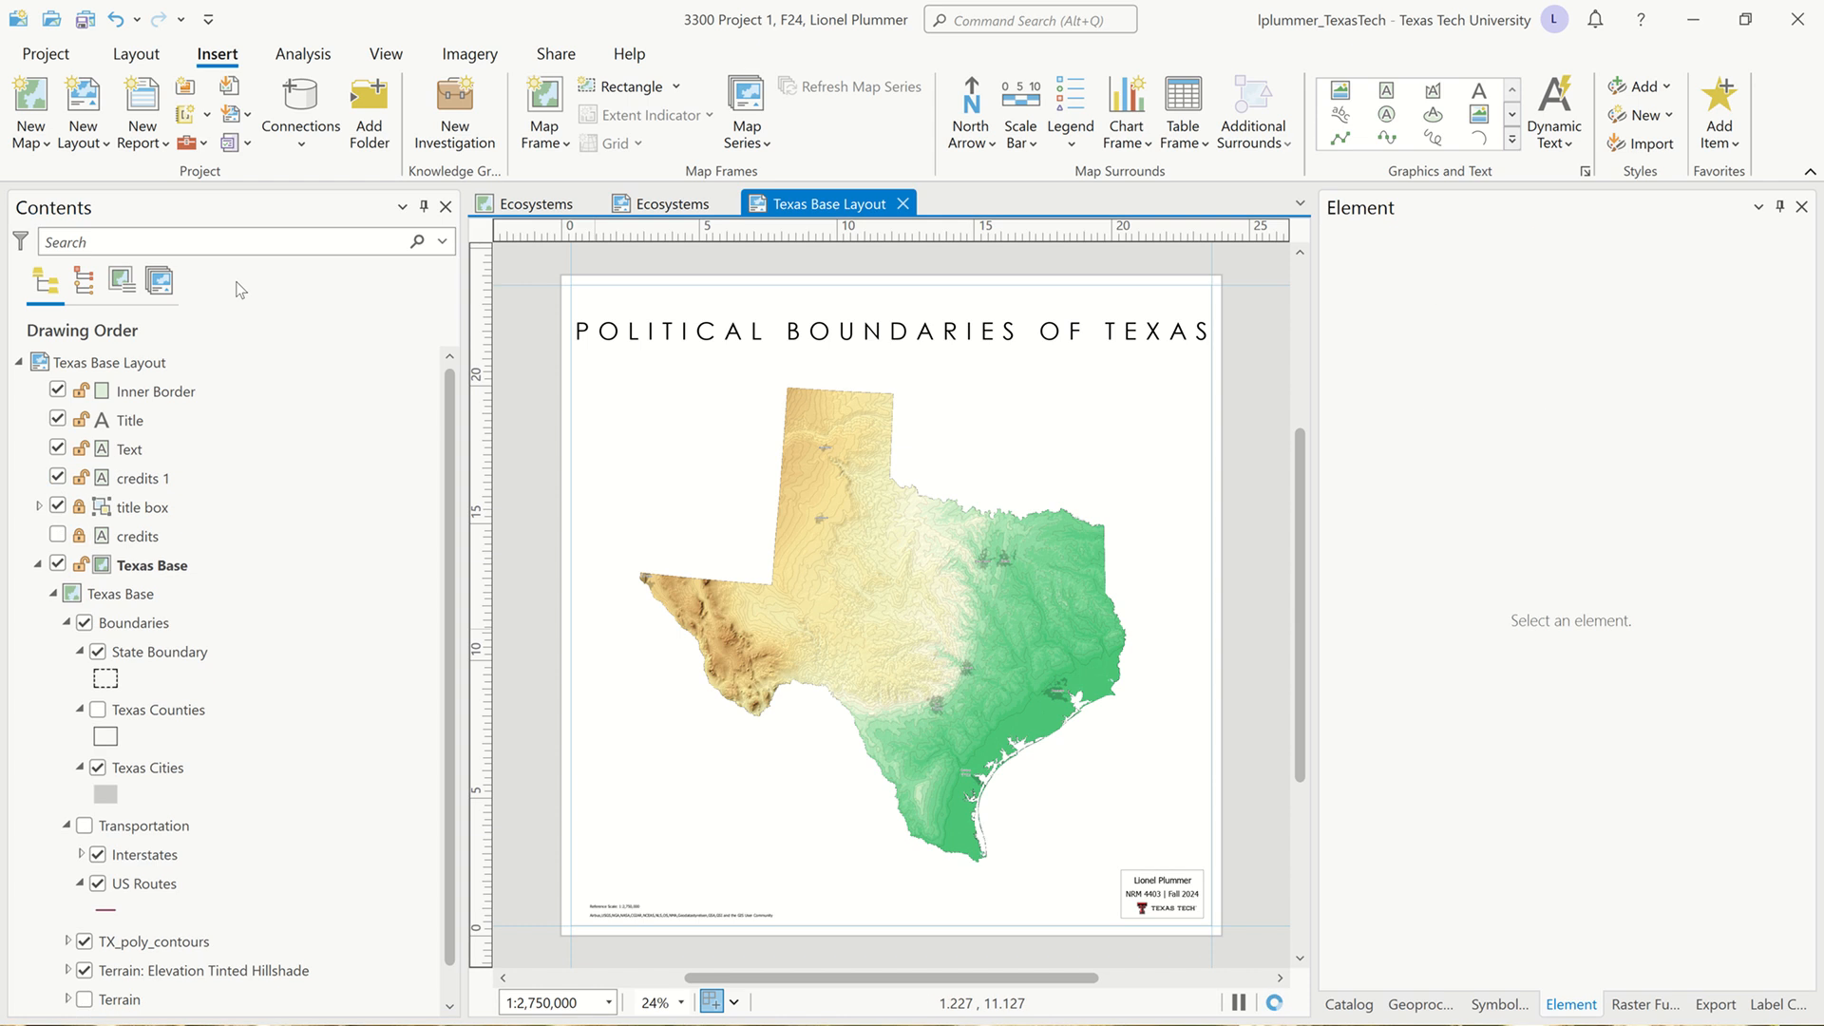
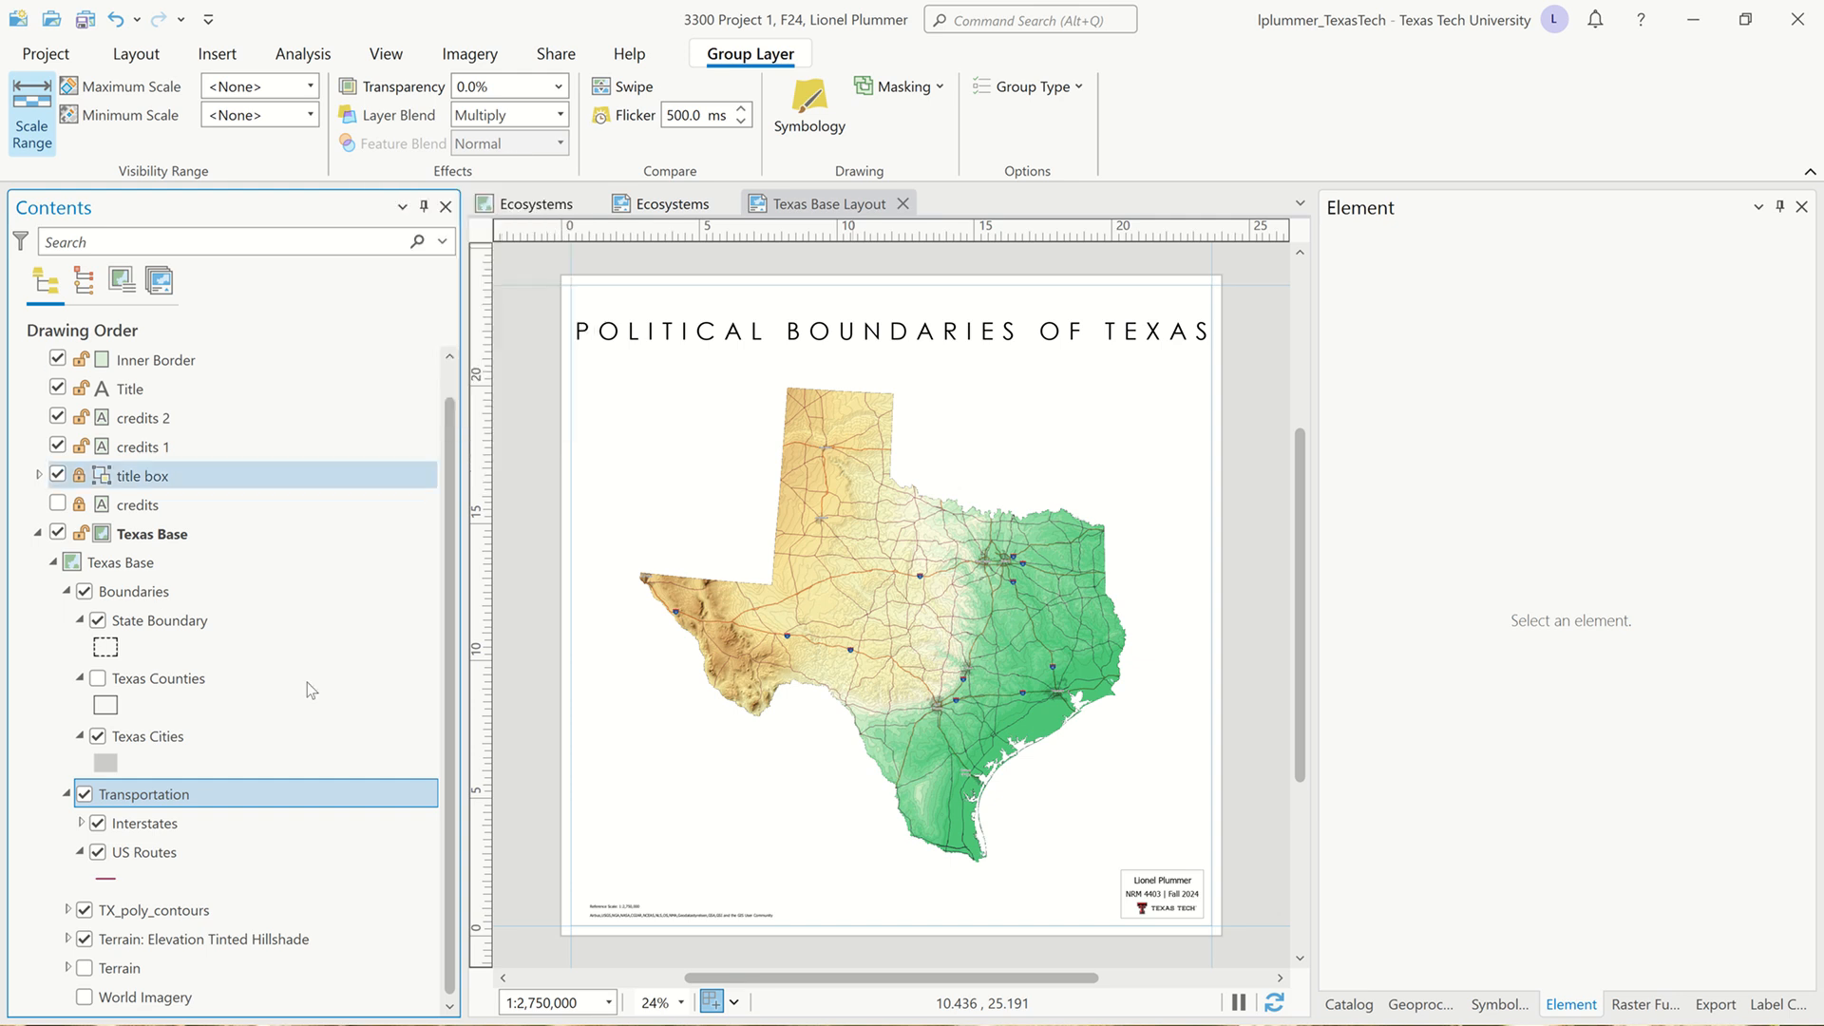
# Browse the label text symbol styles available for the Texas Counties layer, including the Points of Interest group
pyautogui.click(242, 743)
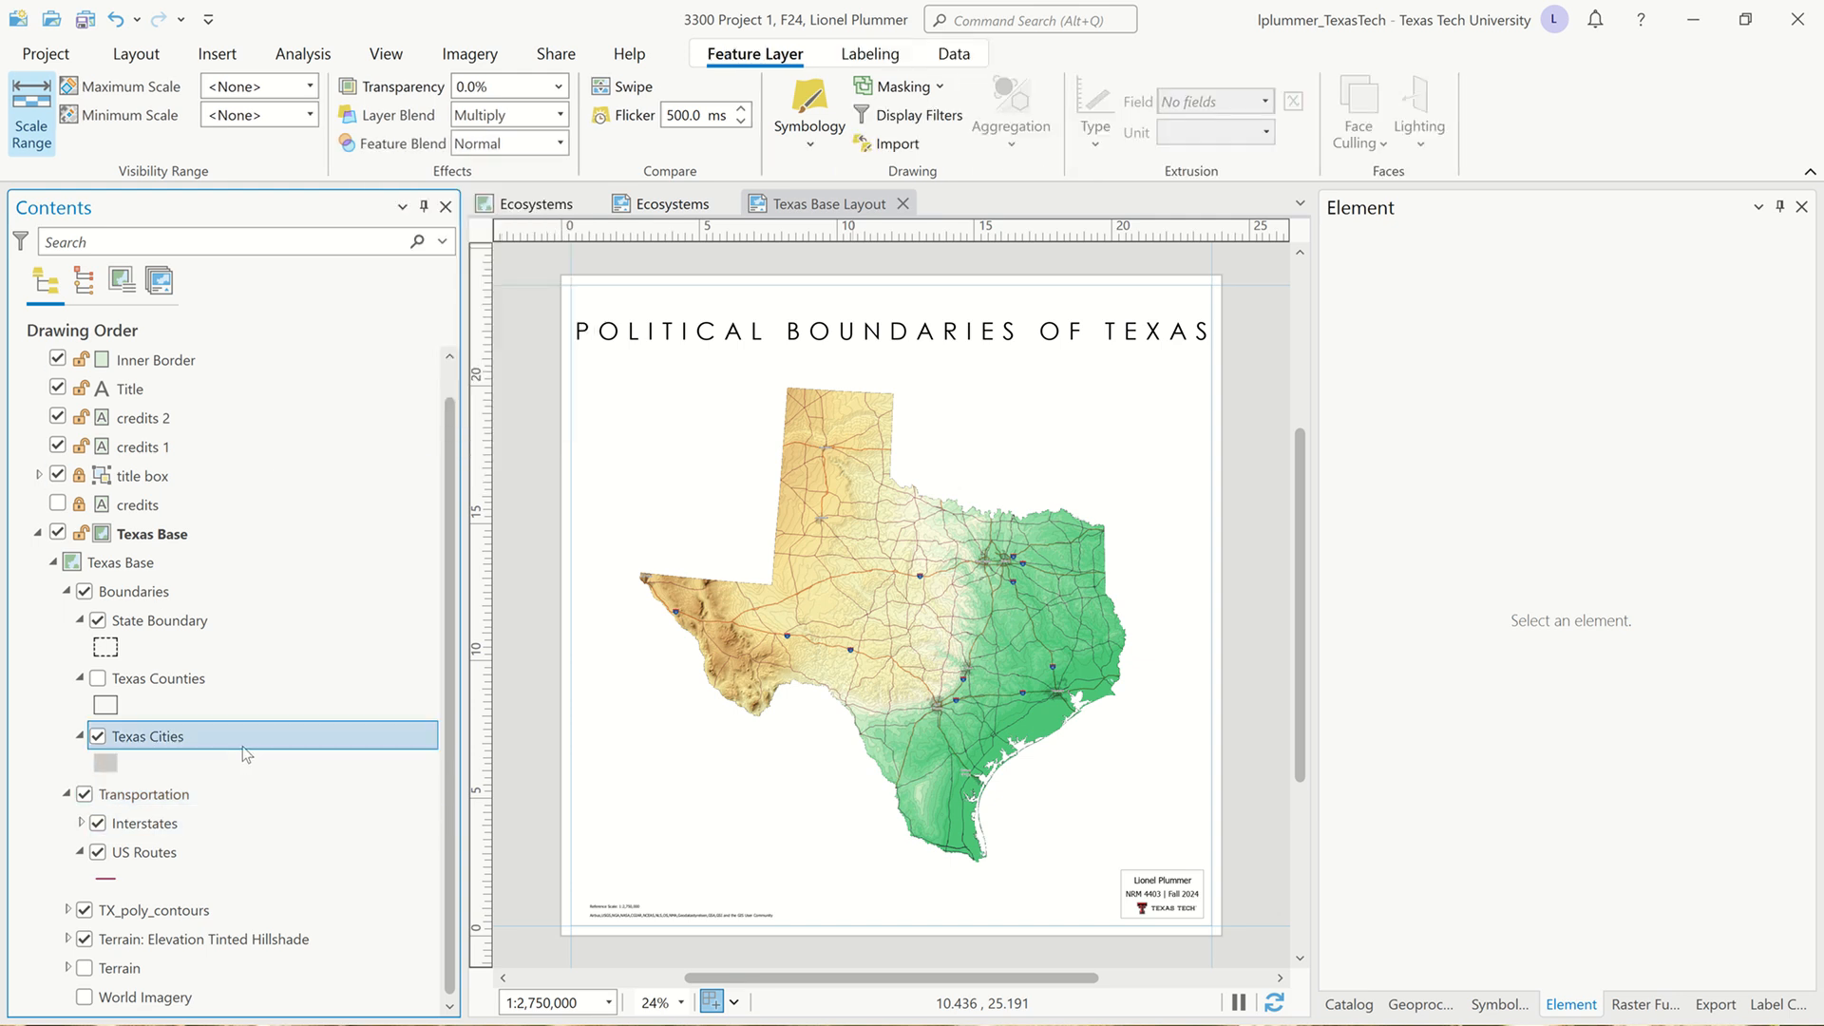
pyautogui.click(250, 668)
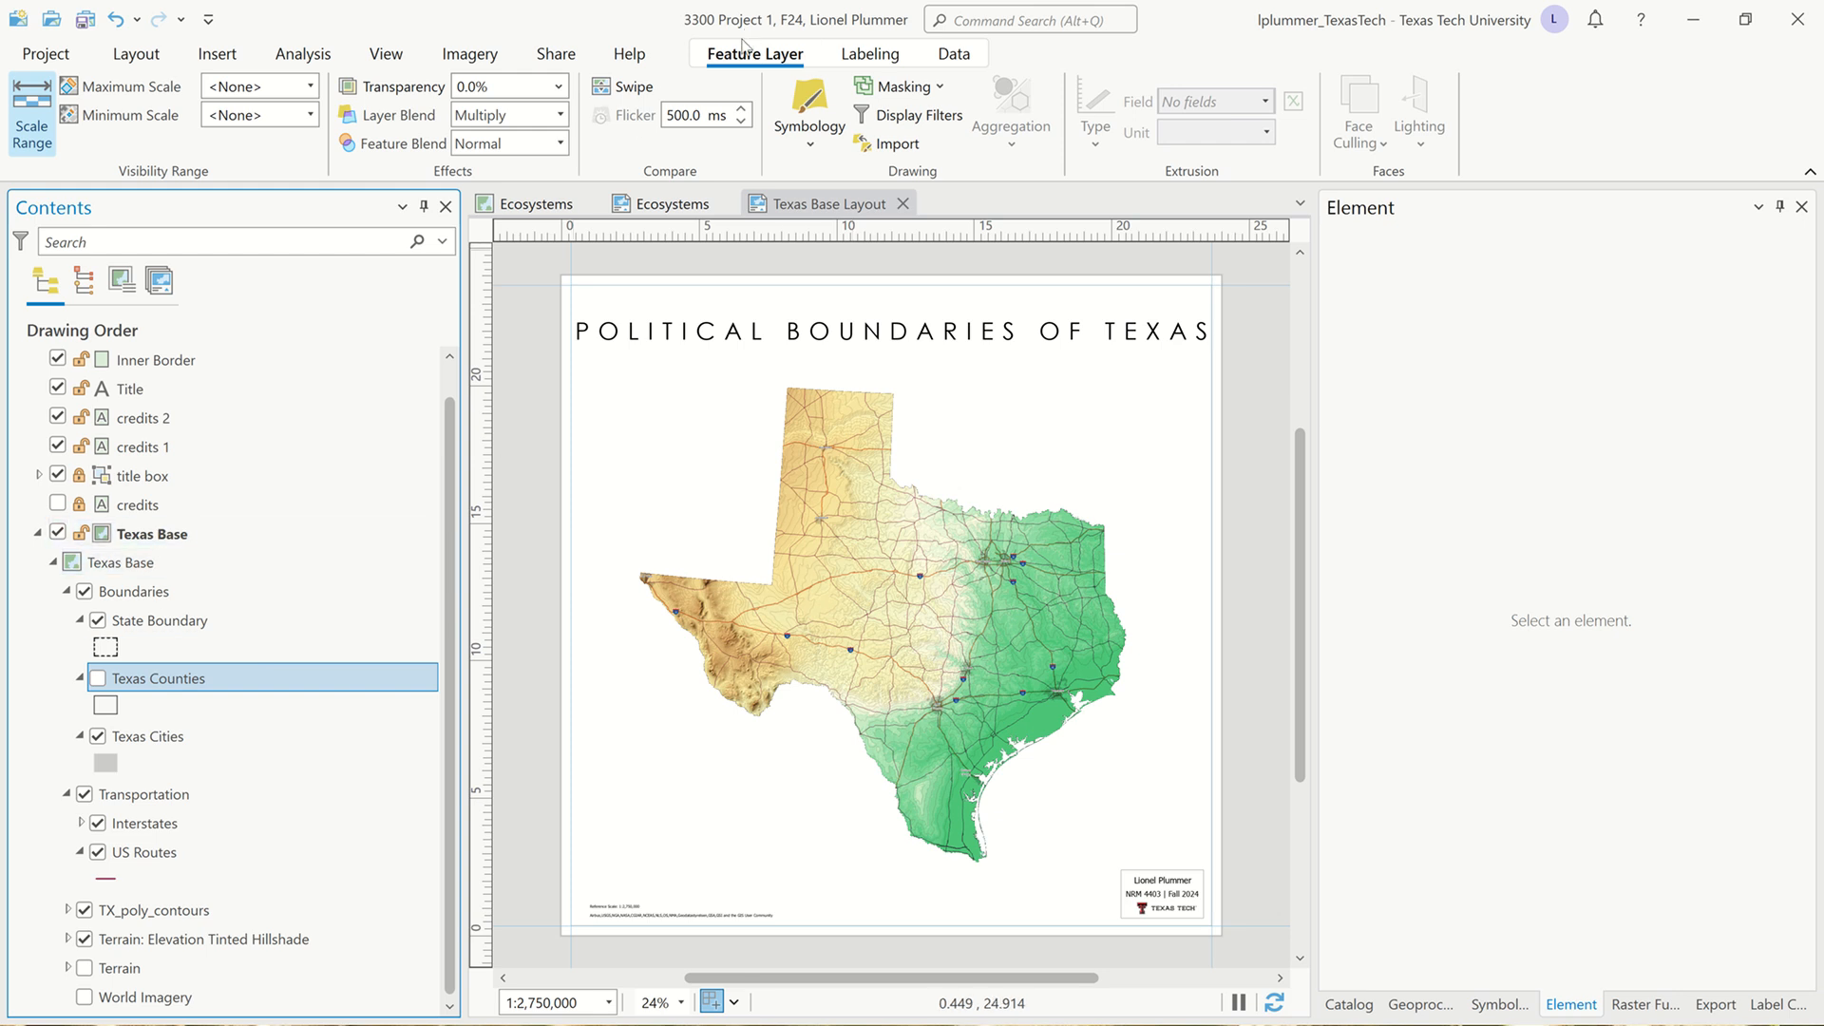
pyautogui.click(878, 54)
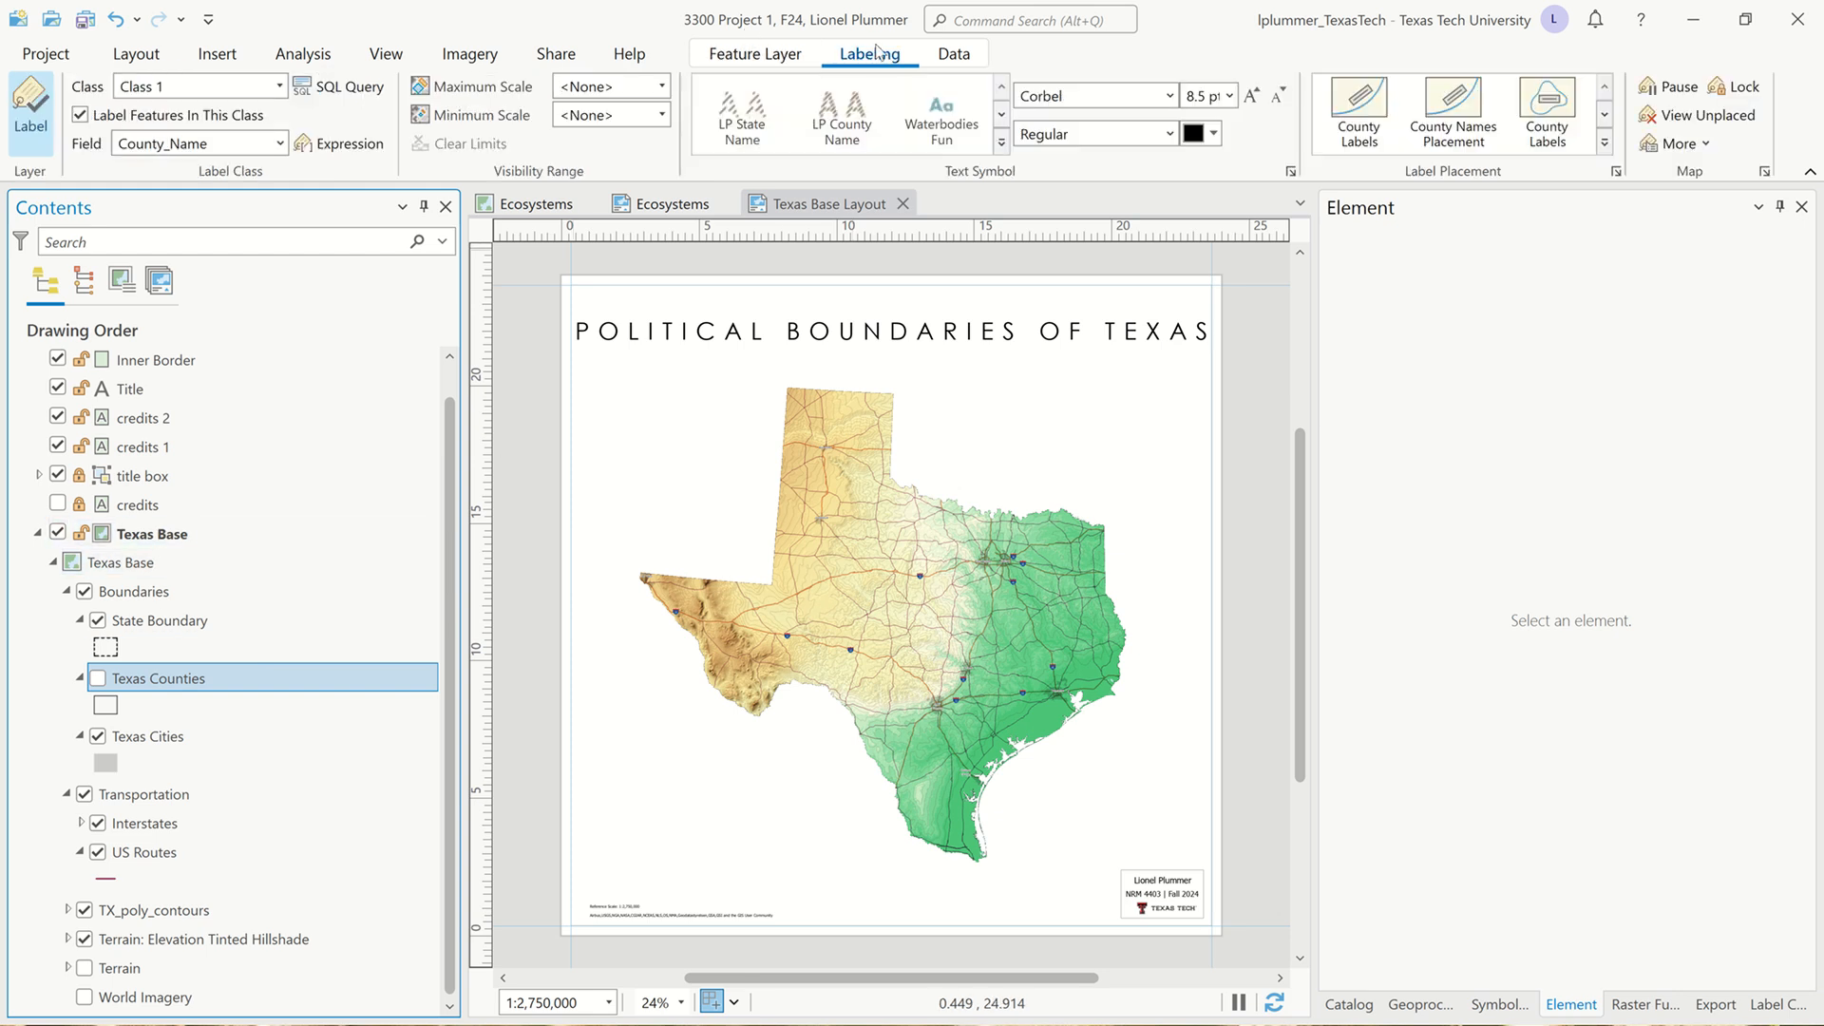
pyautogui.click(1003, 144)
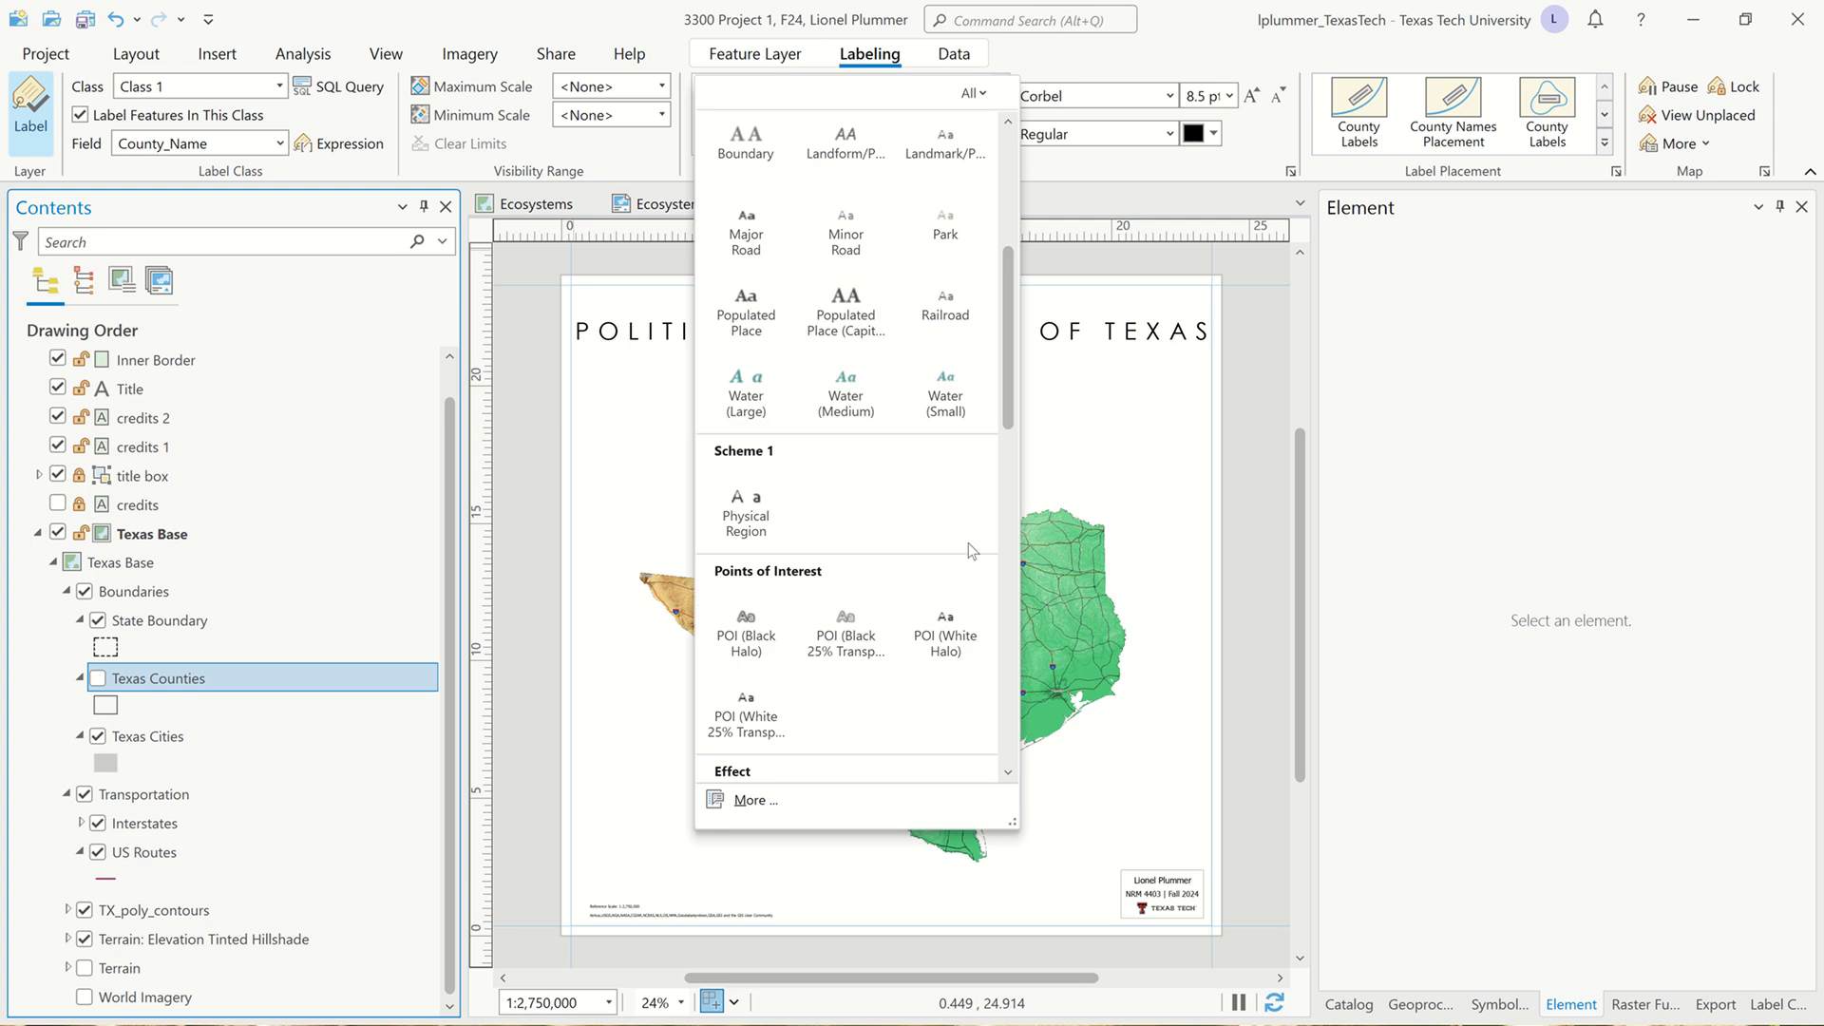
pyautogui.scroll(-3, 967, 543)
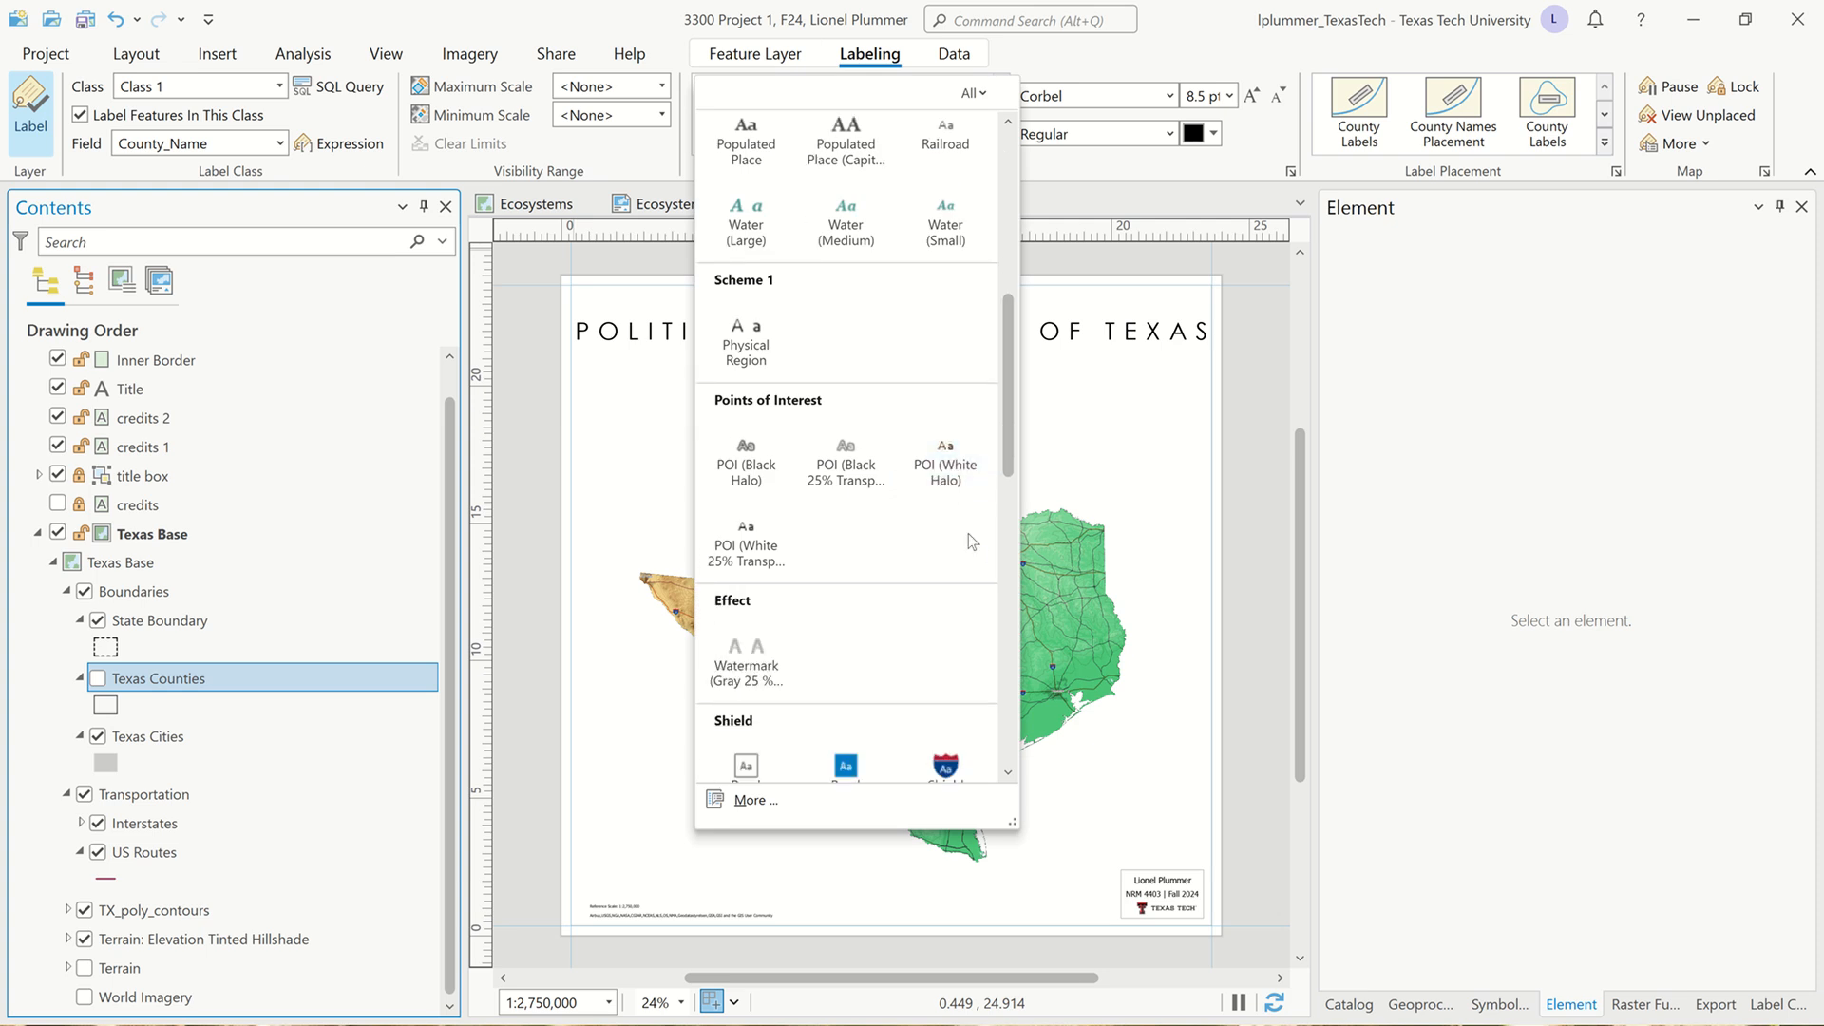
pyautogui.click(947, 458)
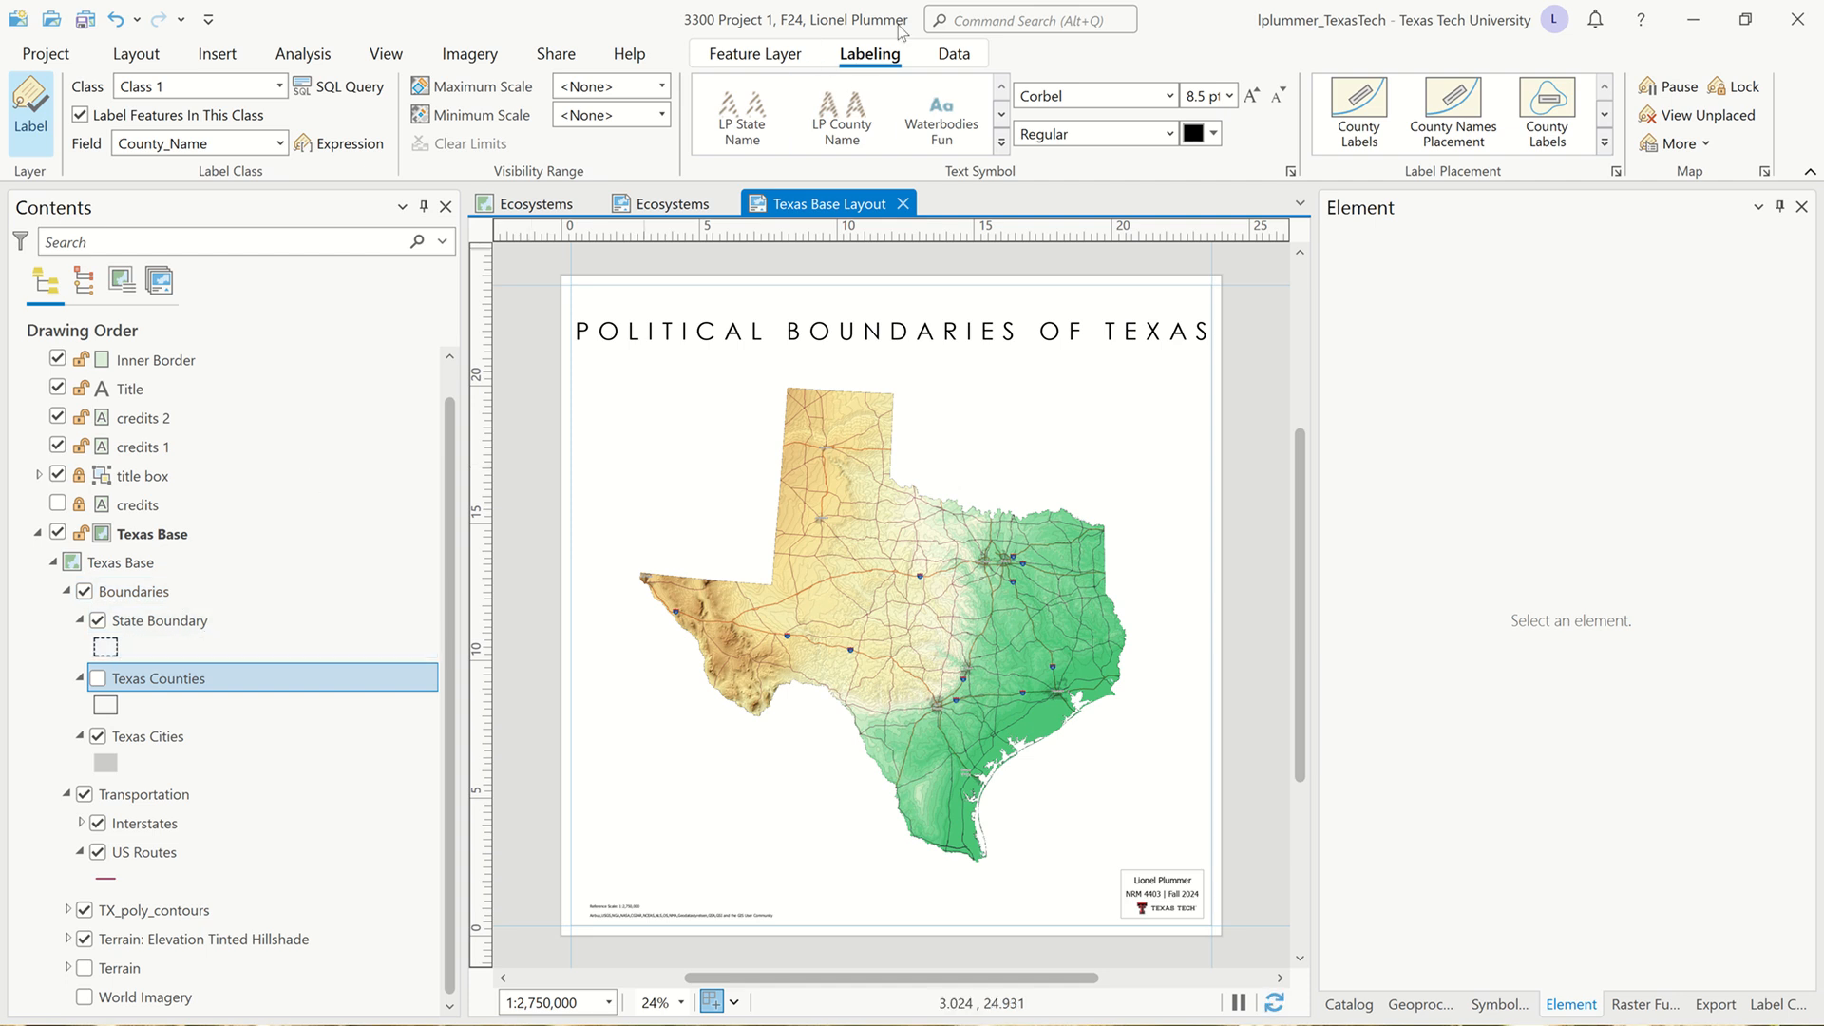
# Set the outline color of the Texas Counties polygon symbol to a dark muted blue
pyautogui.click(780, 59)
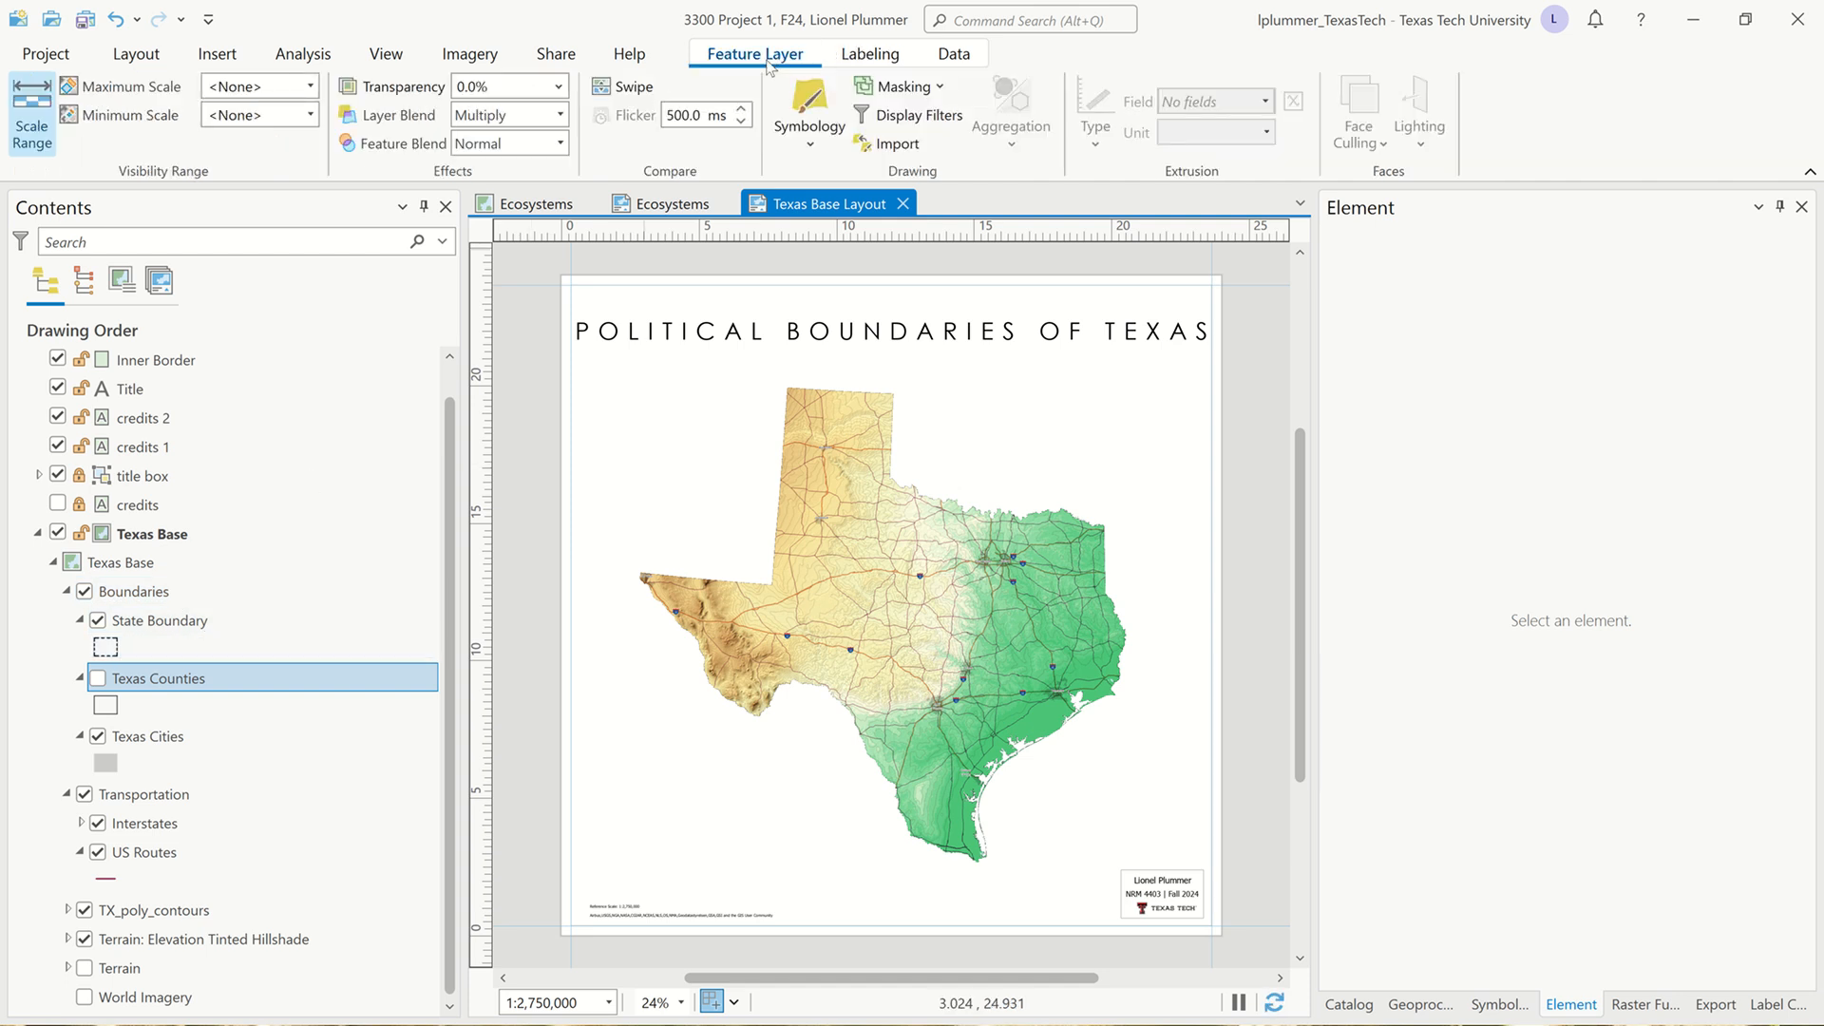
pyautogui.click(106, 706)
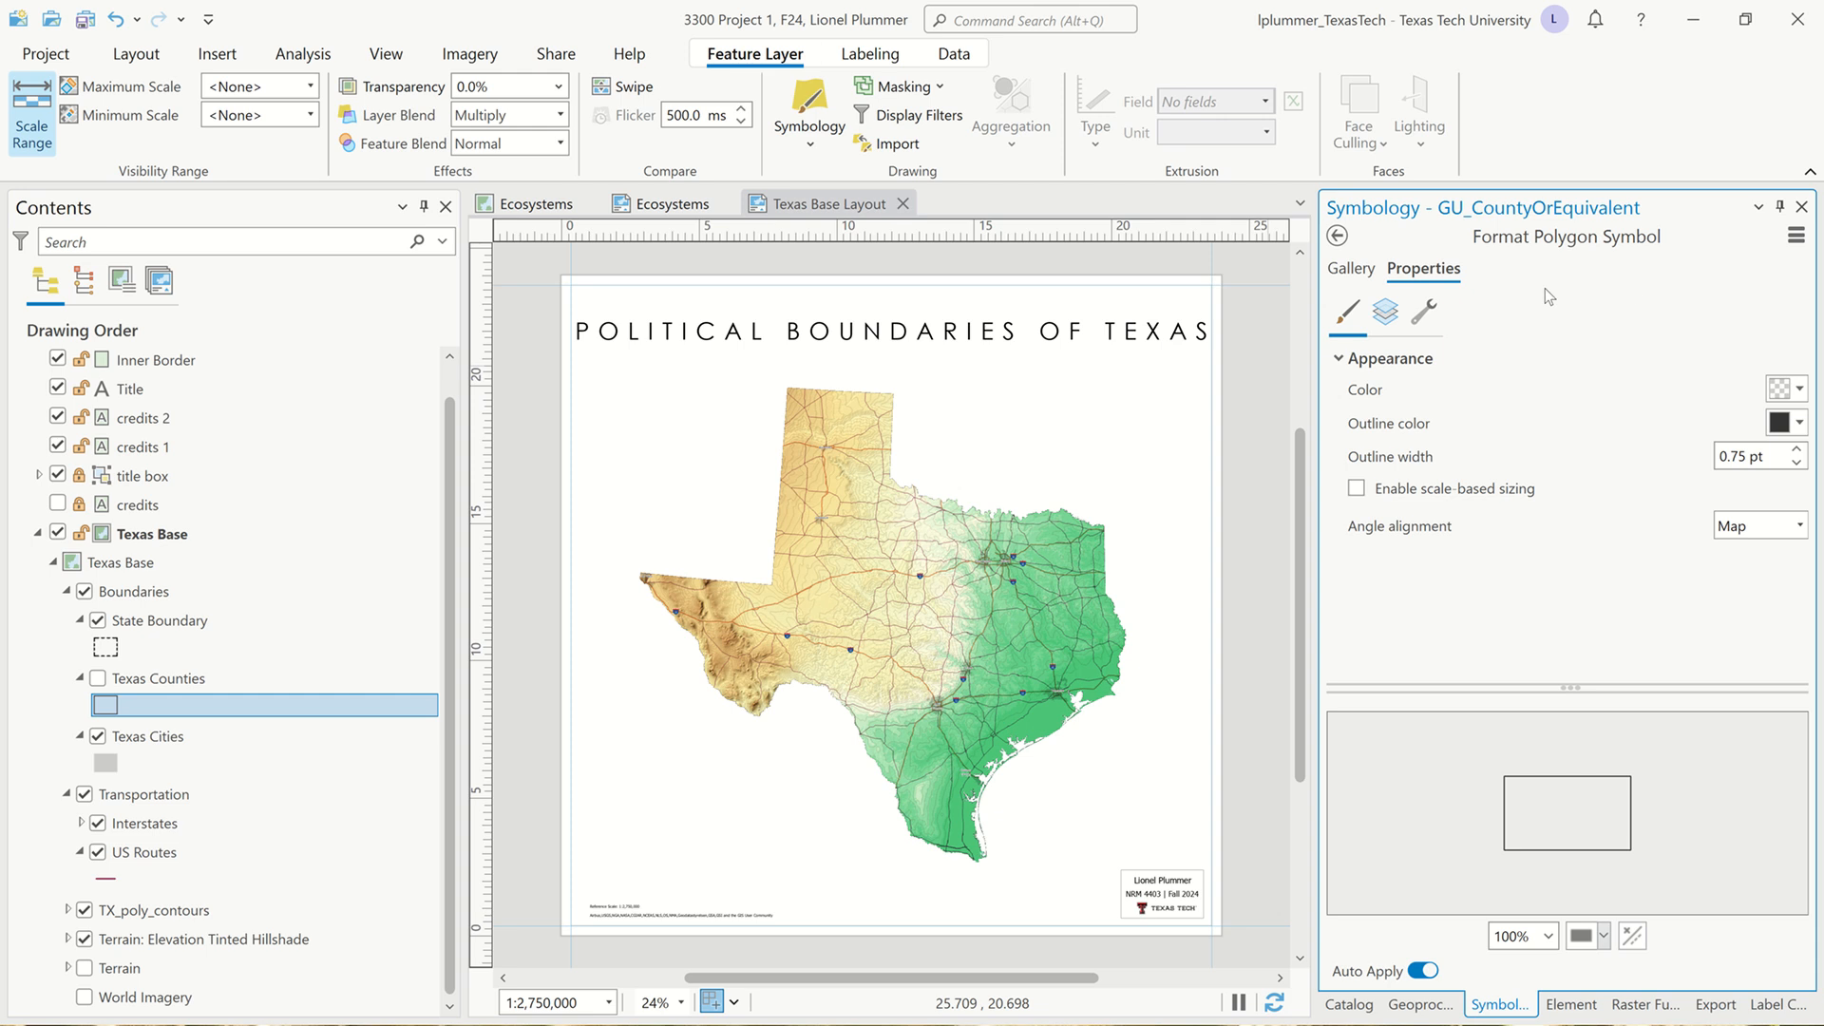
pyautogui.click(1801, 424)
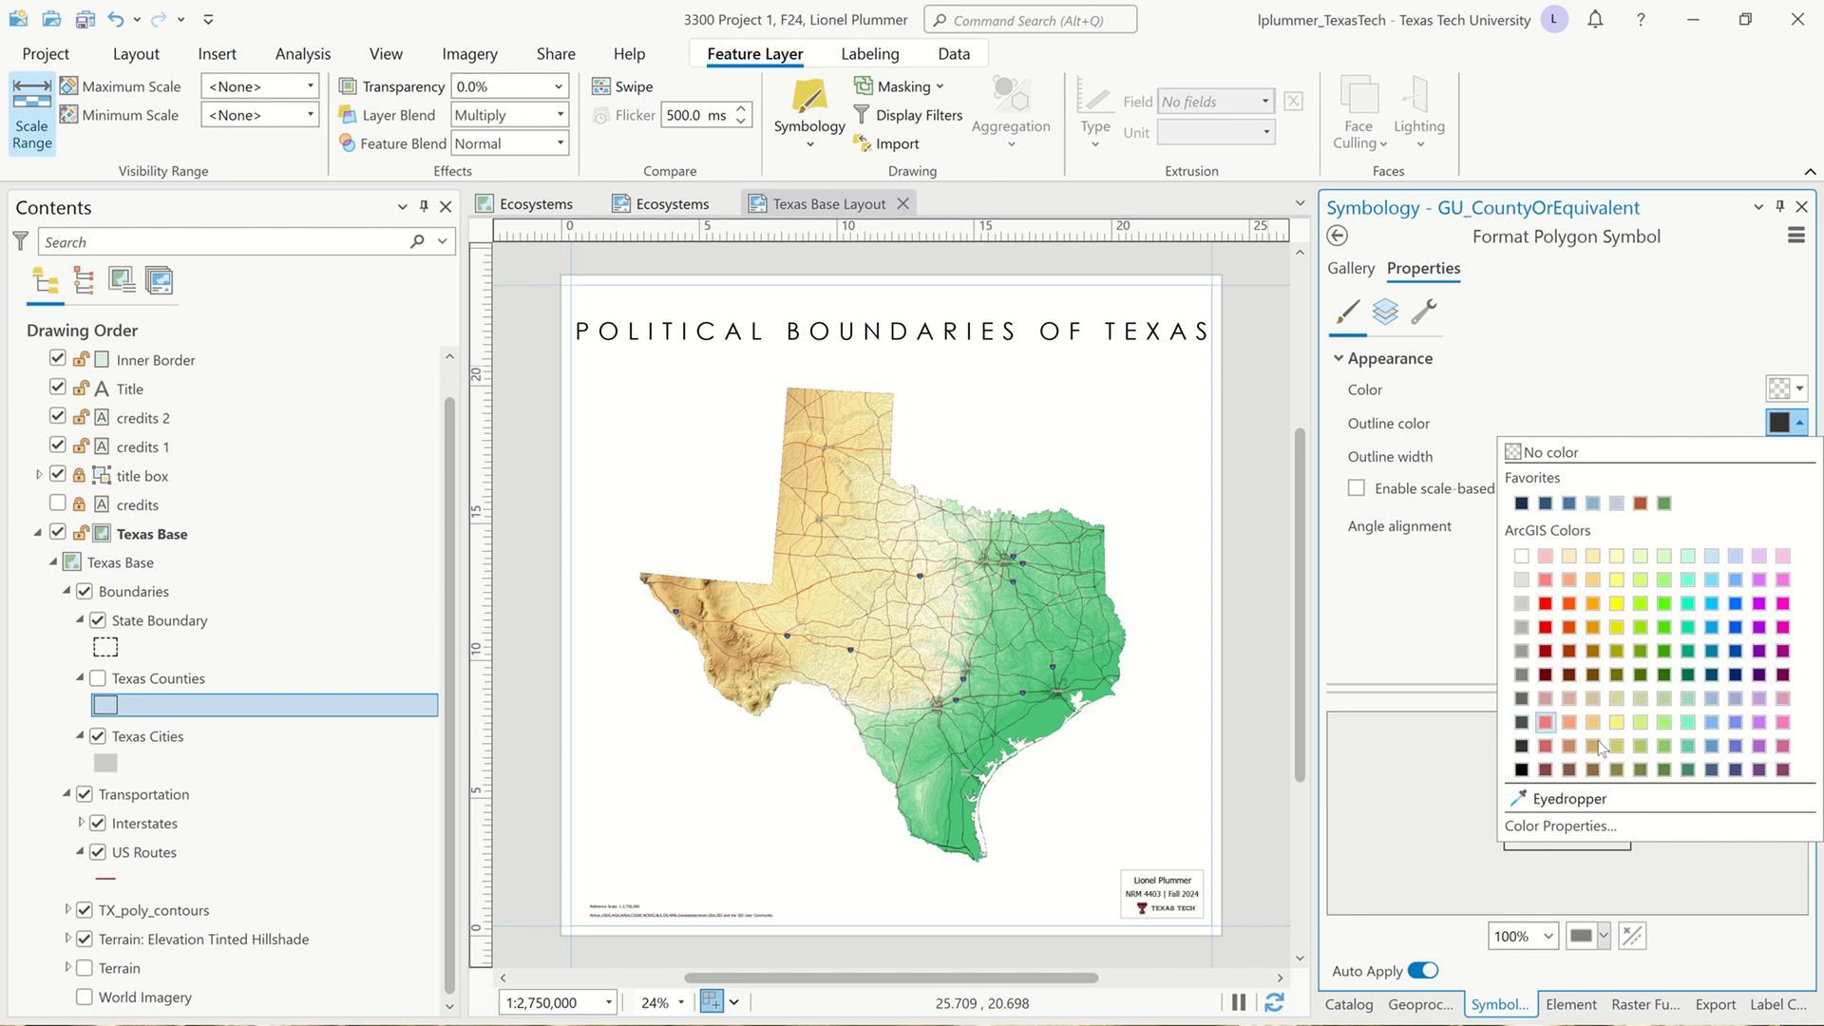
pyautogui.click(1713, 771)
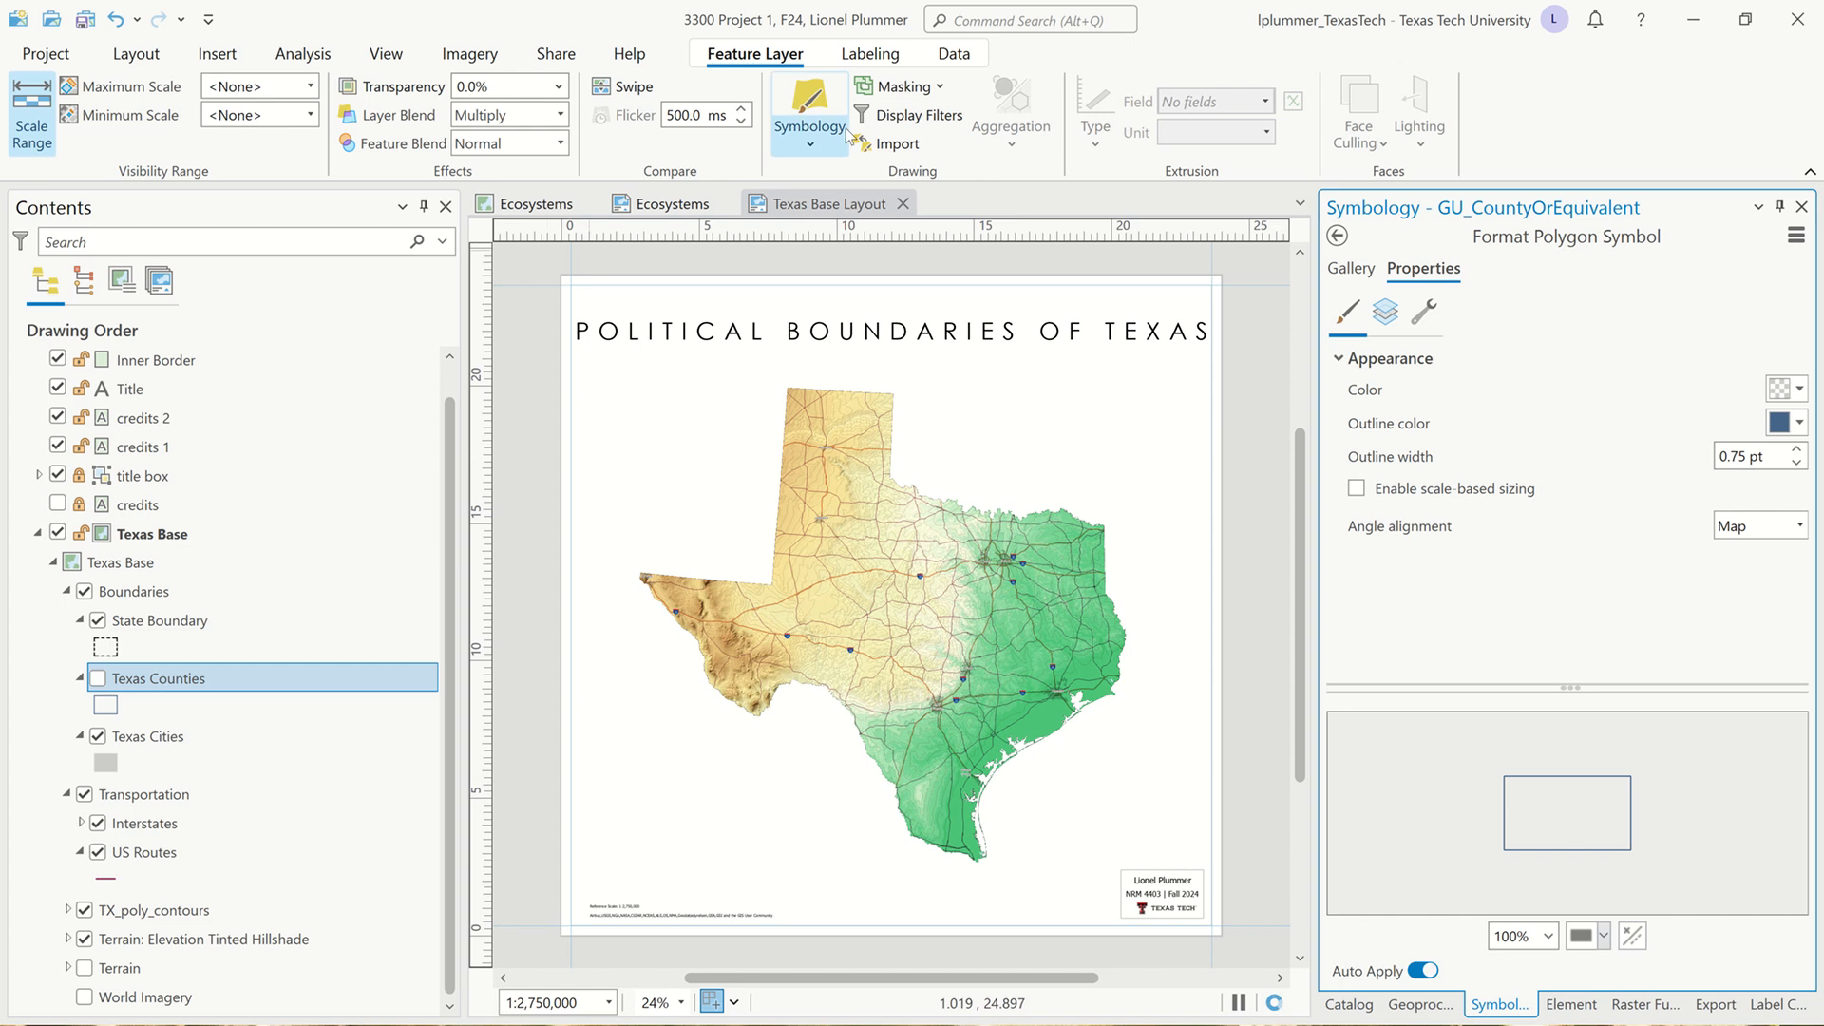
# Review the label fields of the Texas Counties layer, choose County_Name, and select the State Boundary layer
pyautogui.click(891, 65)
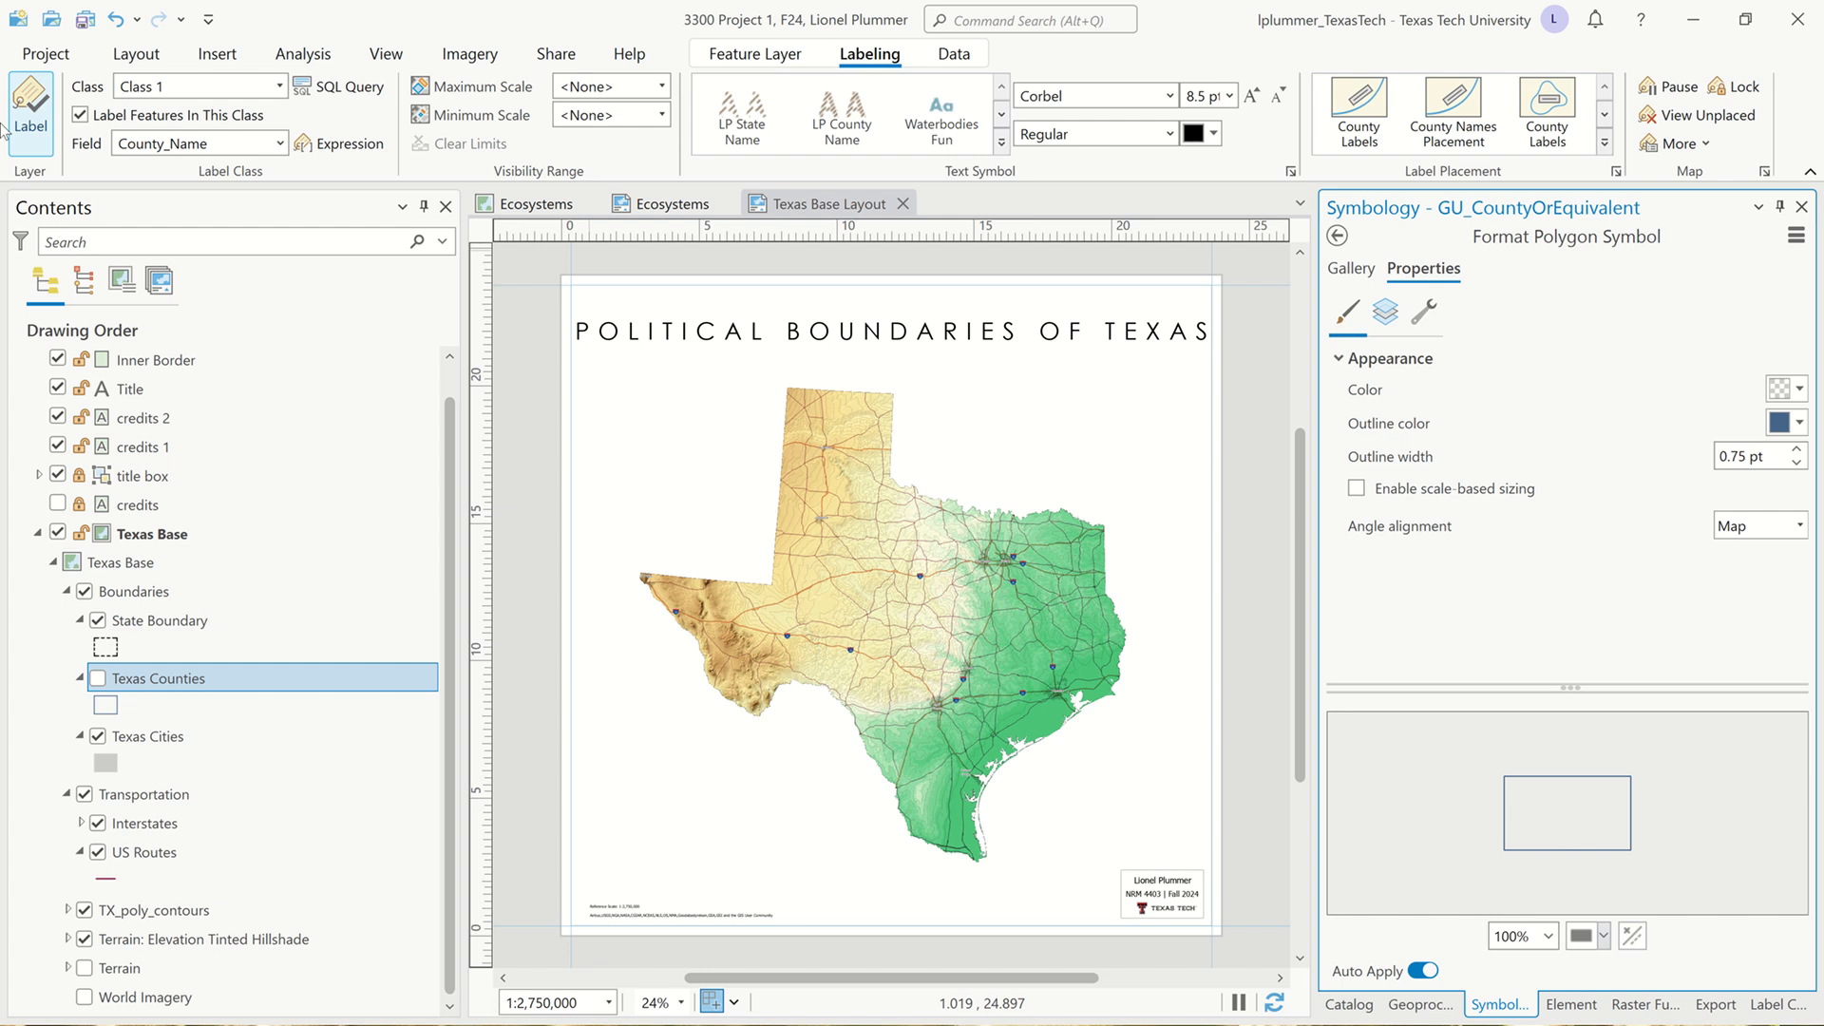
pyautogui.click(281, 144)
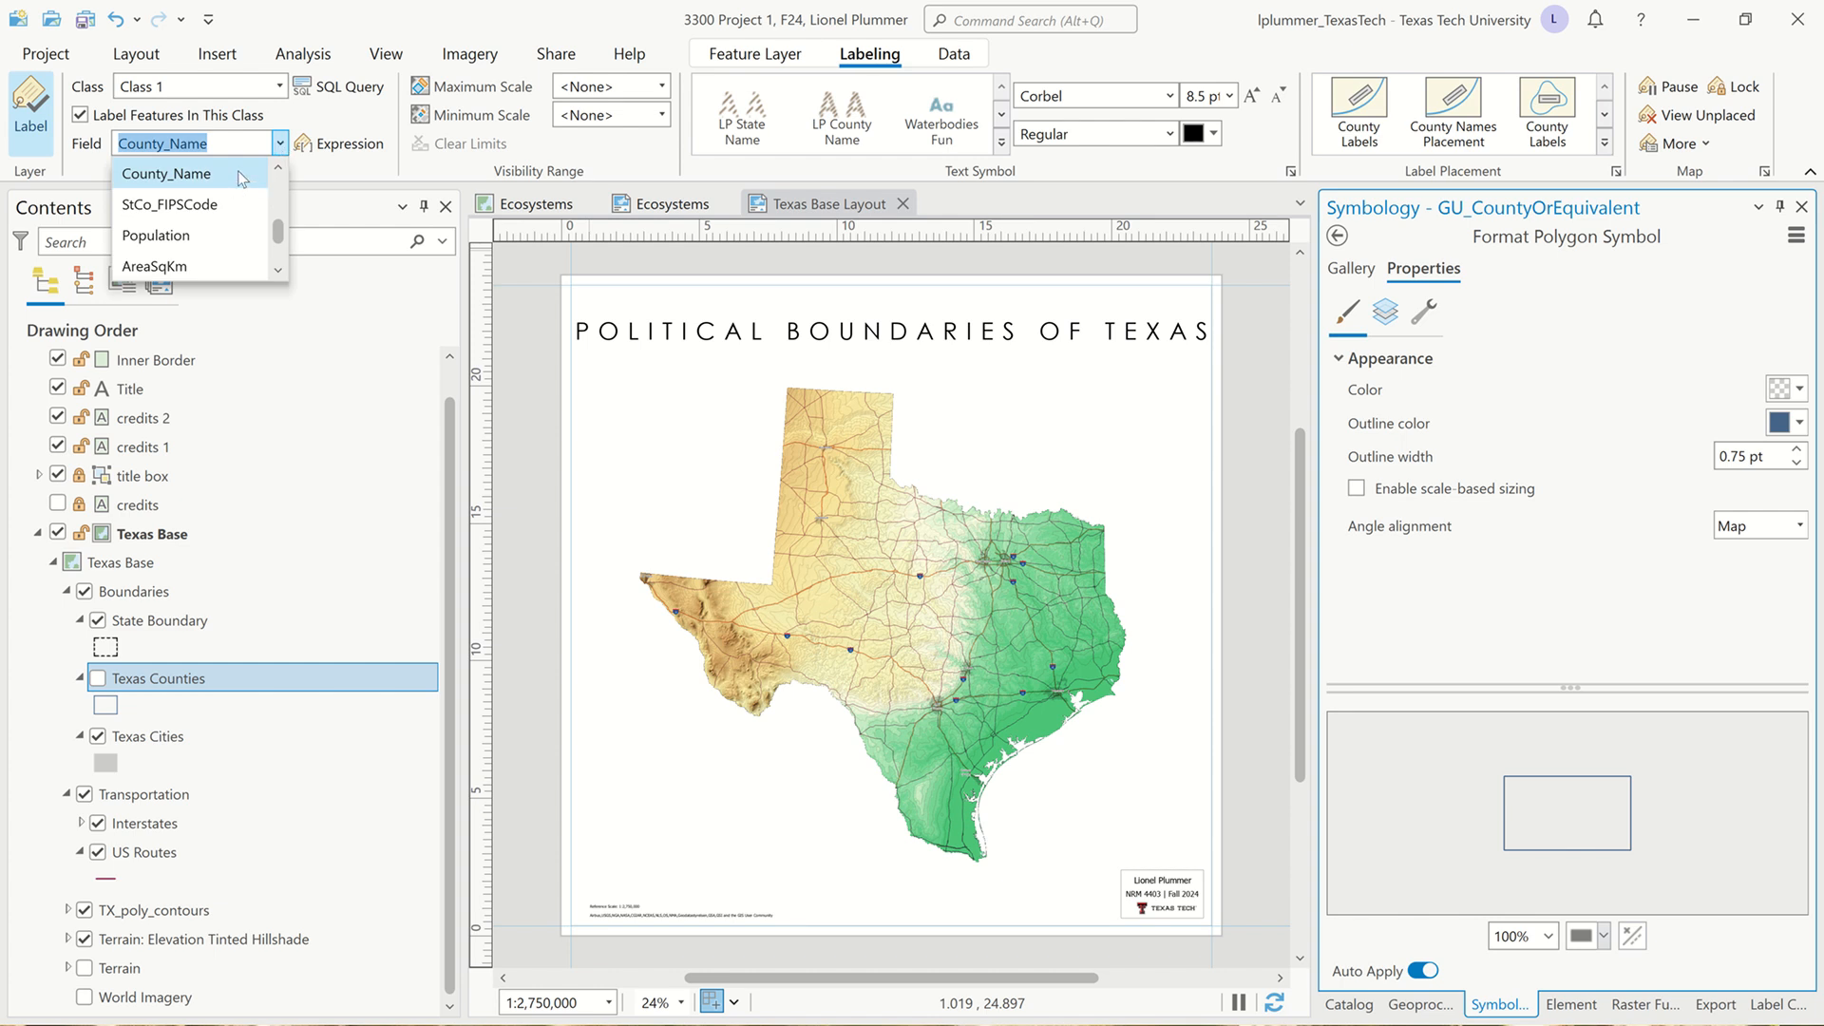
pyautogui.scroll(3, 239, 202)
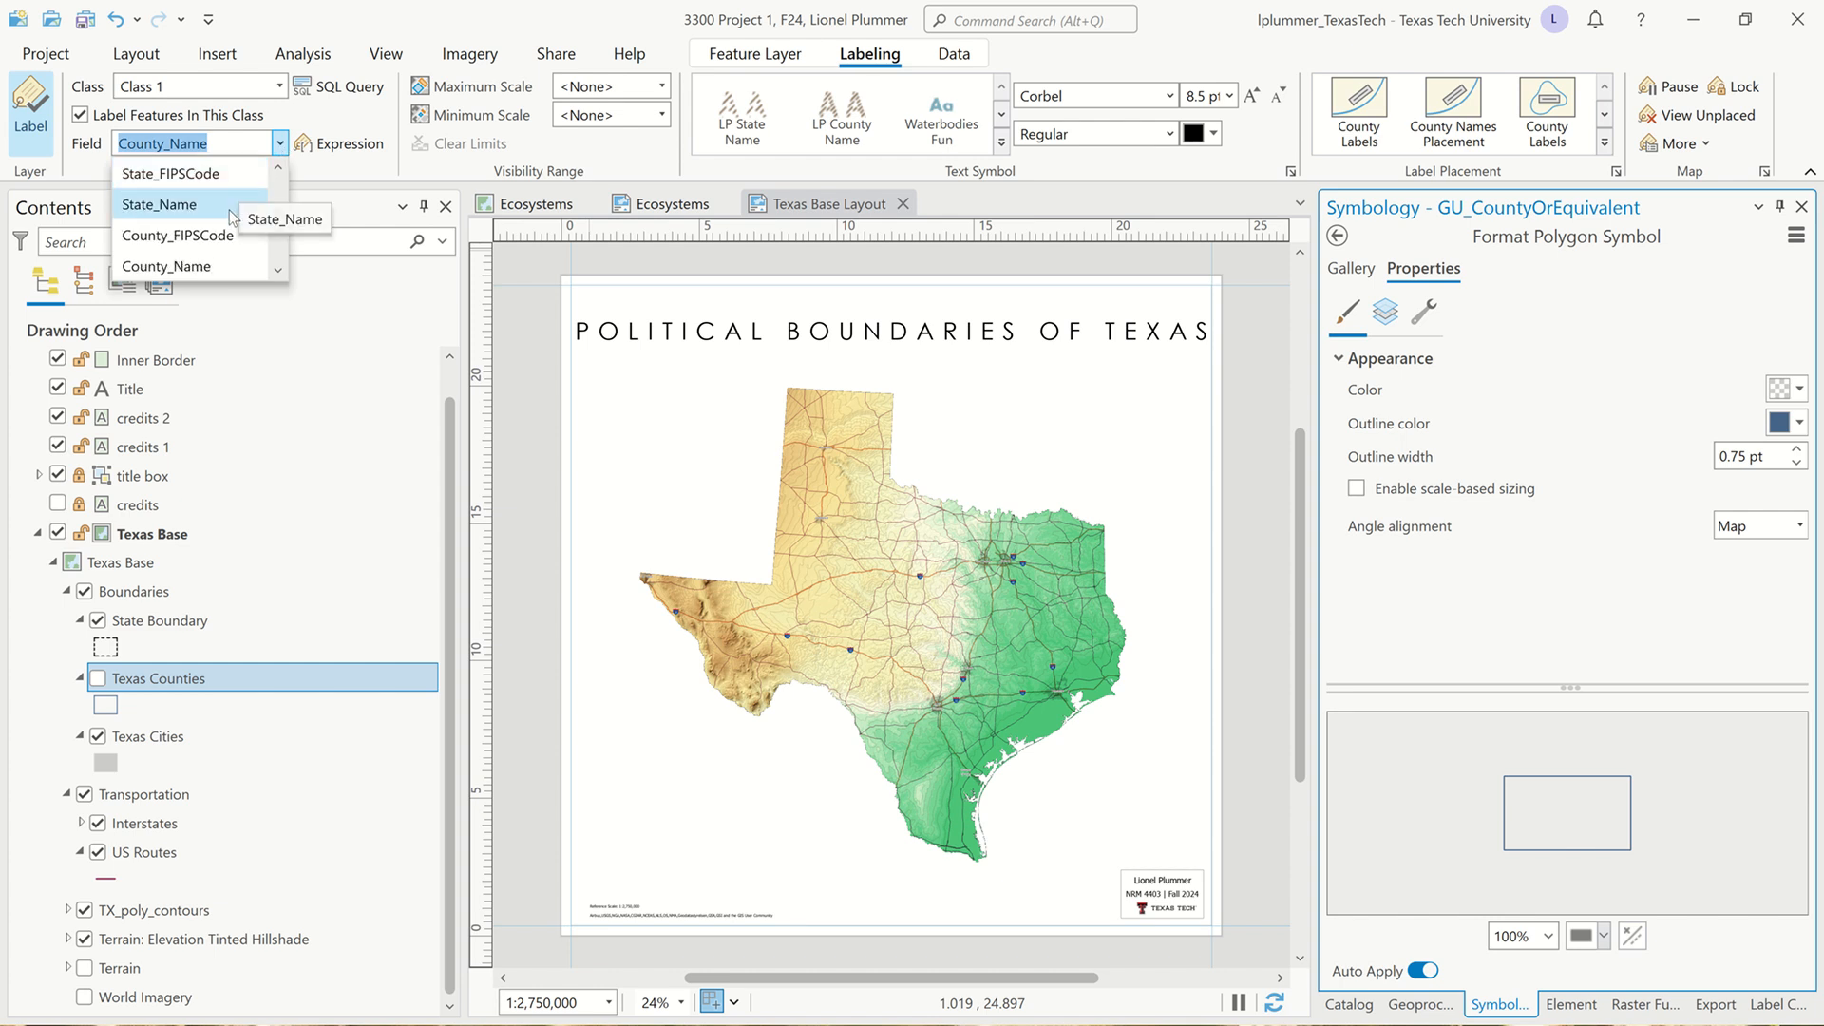
pyautogui.scroll(-3, 232, 207)
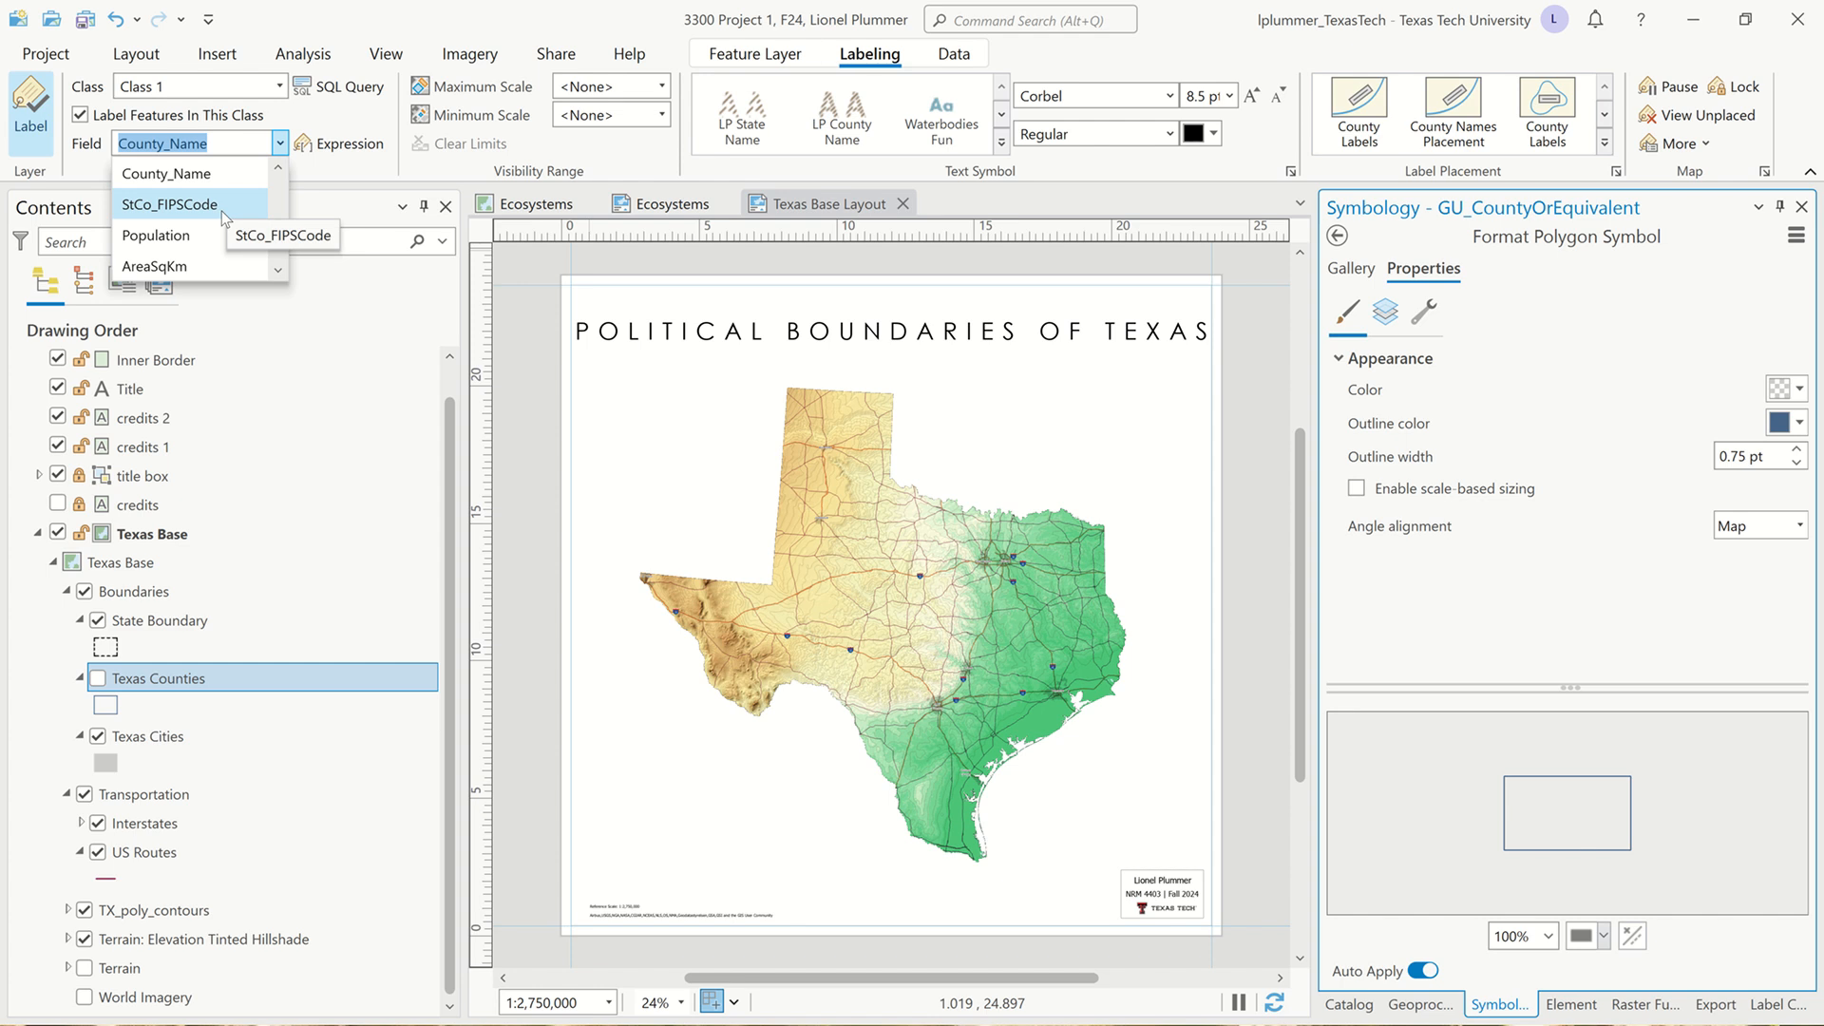
pyautogui.click(244, 177)
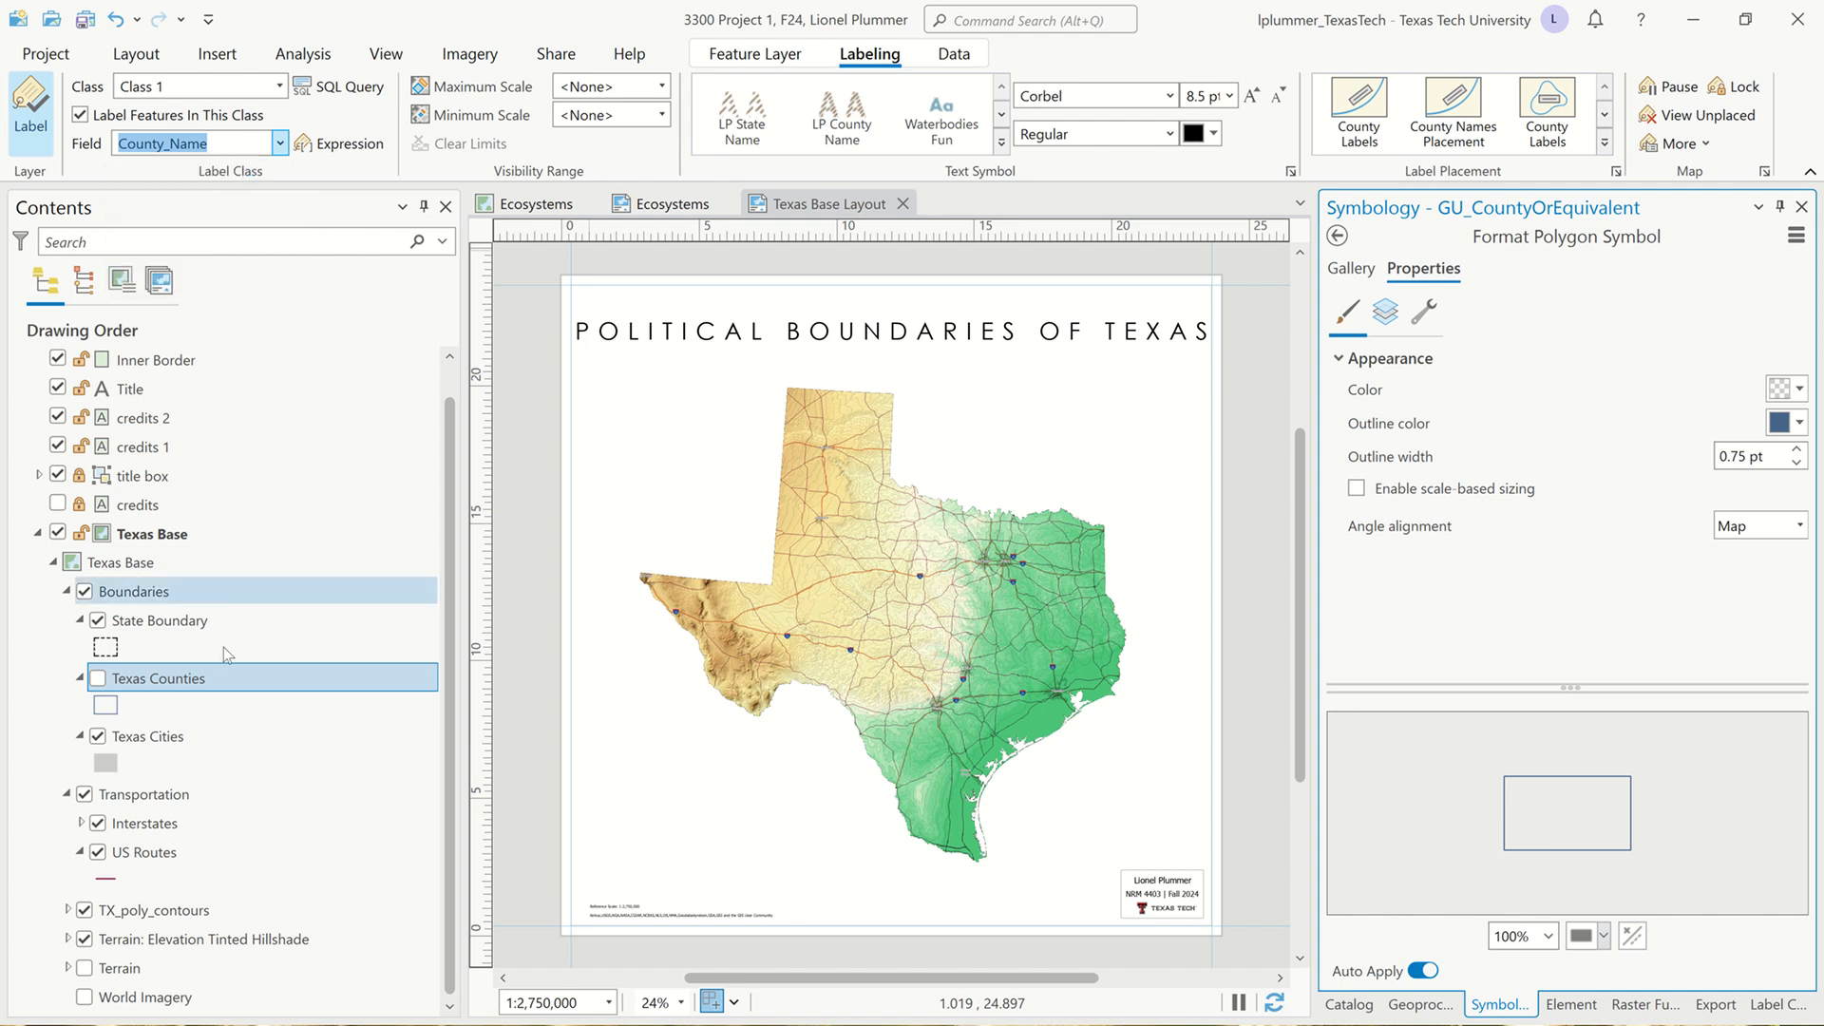
pyautogui.click(215, 671)
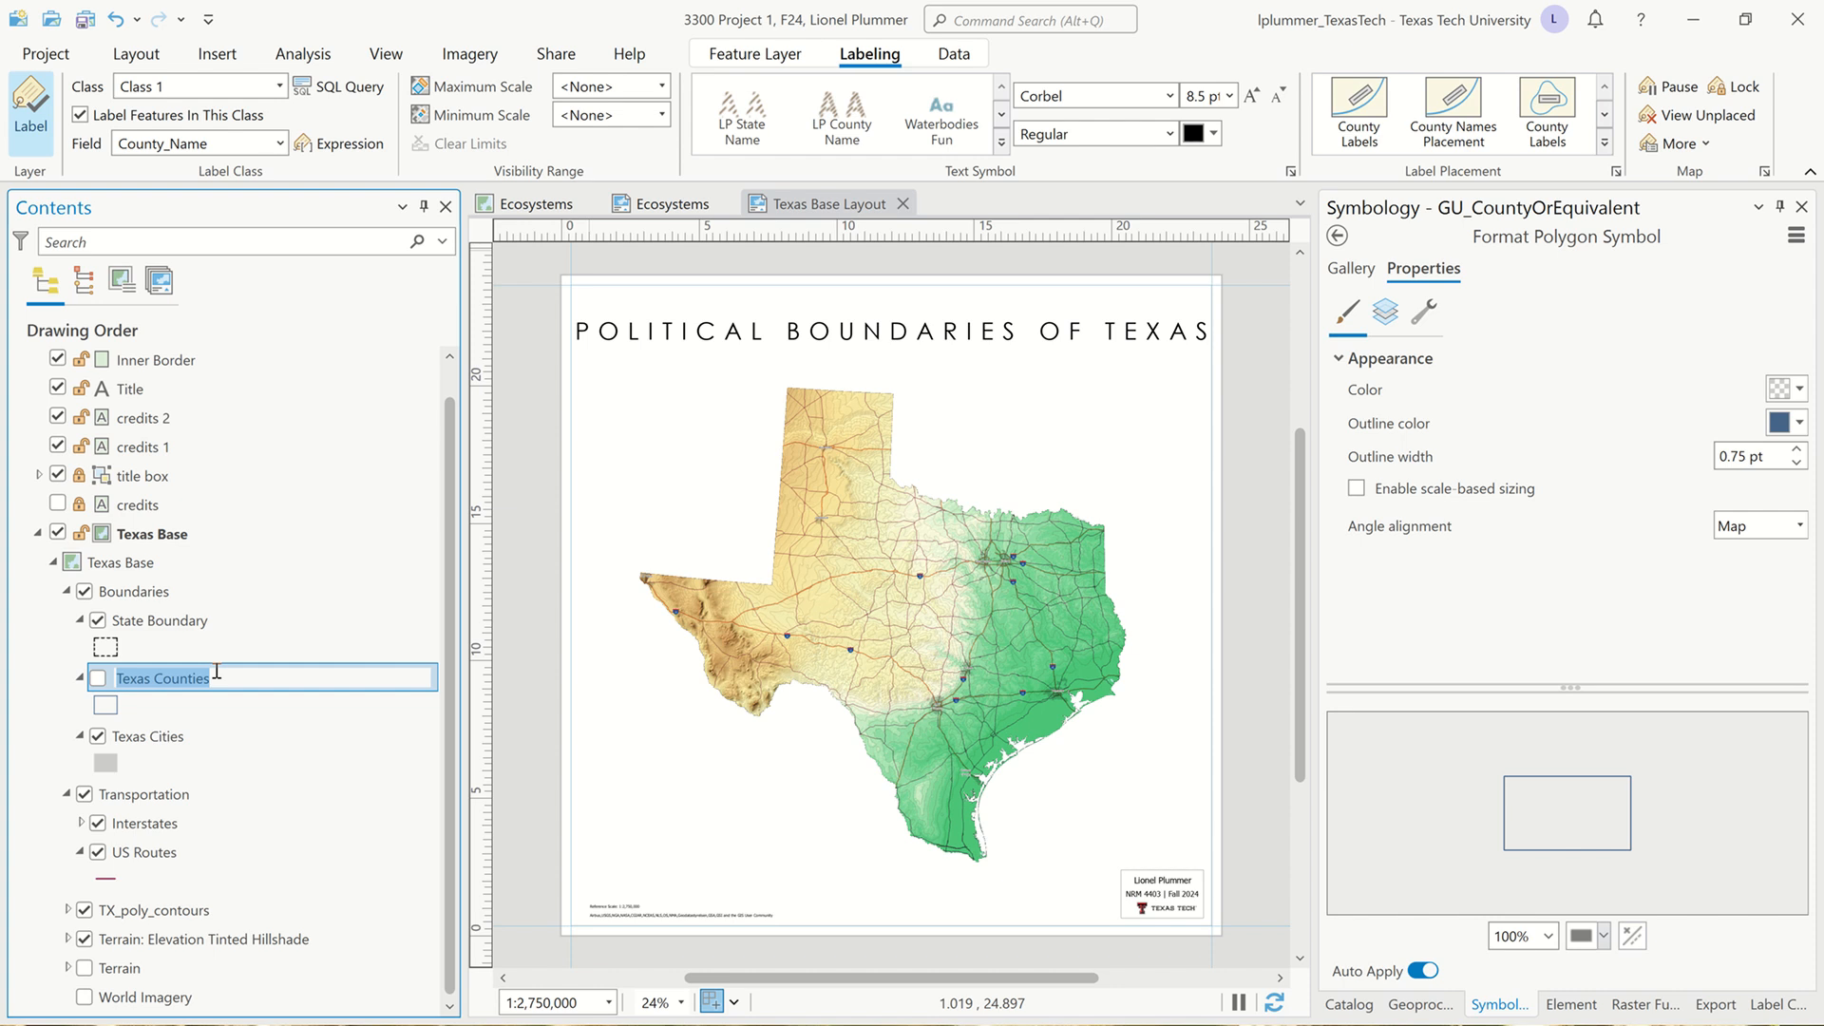
pyautogui.click(195, 617)
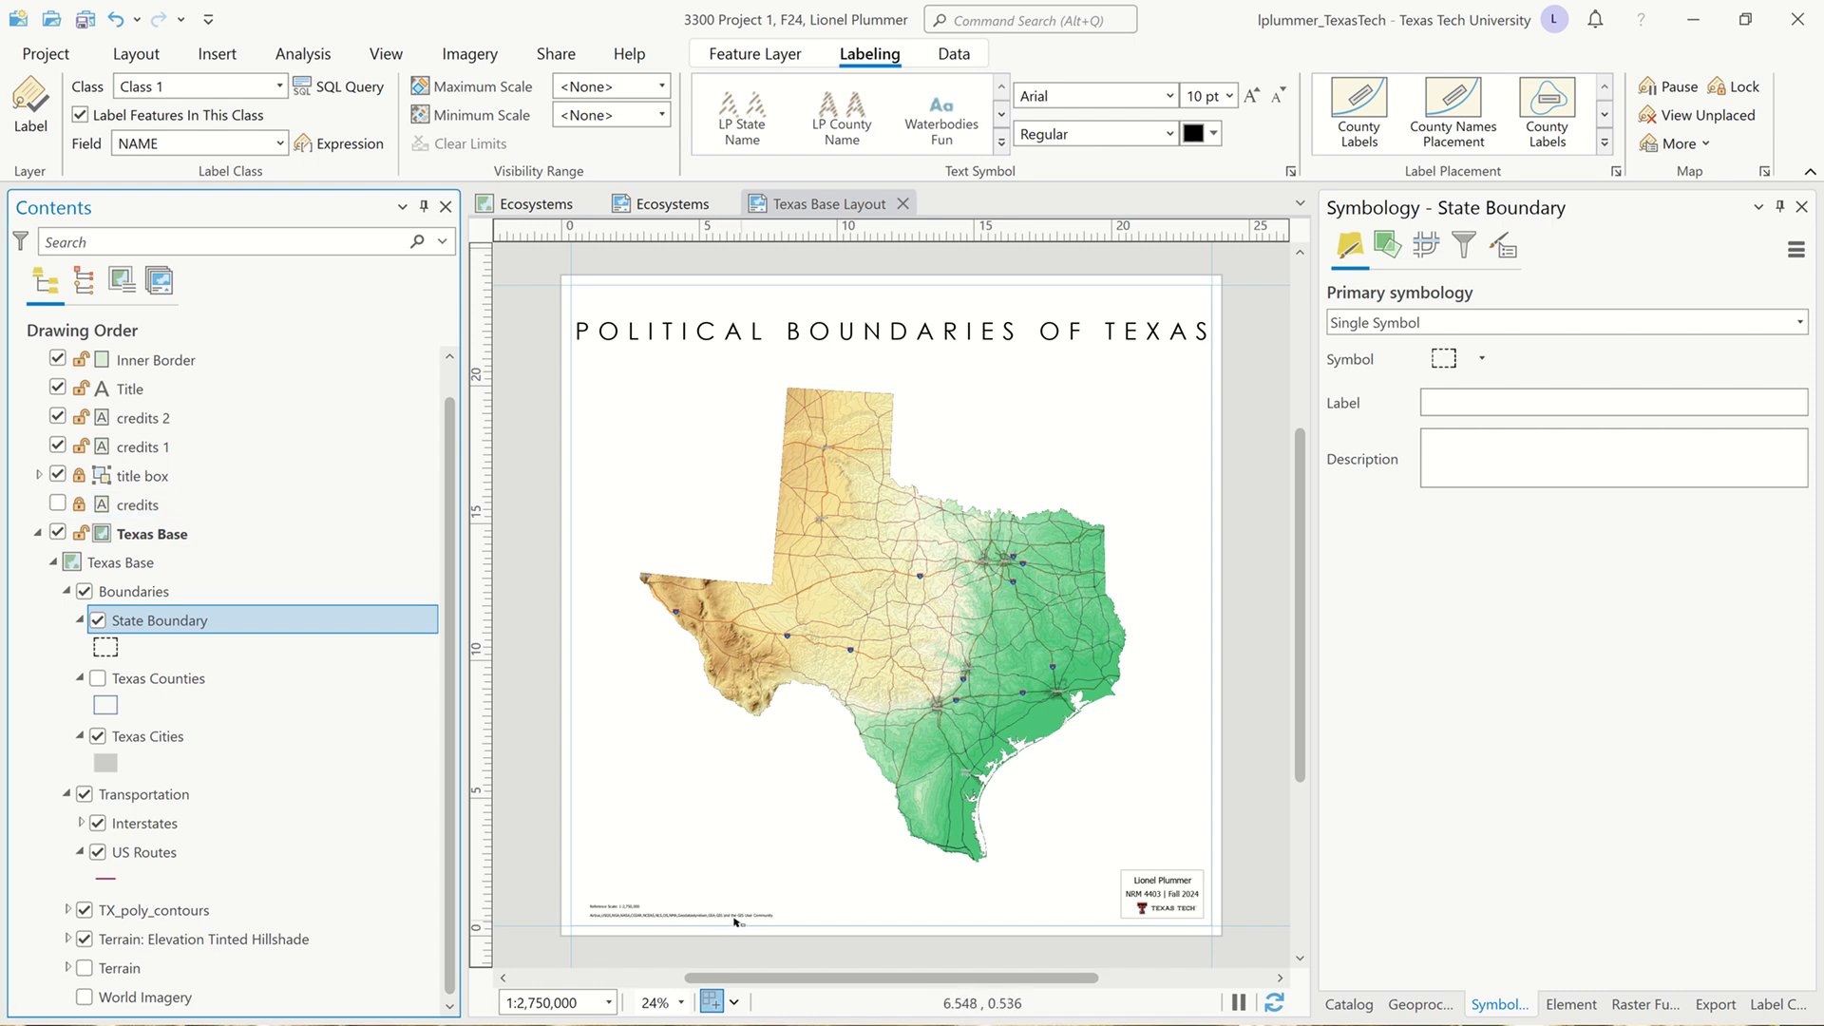
# Toggle the credits 2 text's visibility to identify it, rename it scale, and deselect it
pyautogui.click(58, 418)
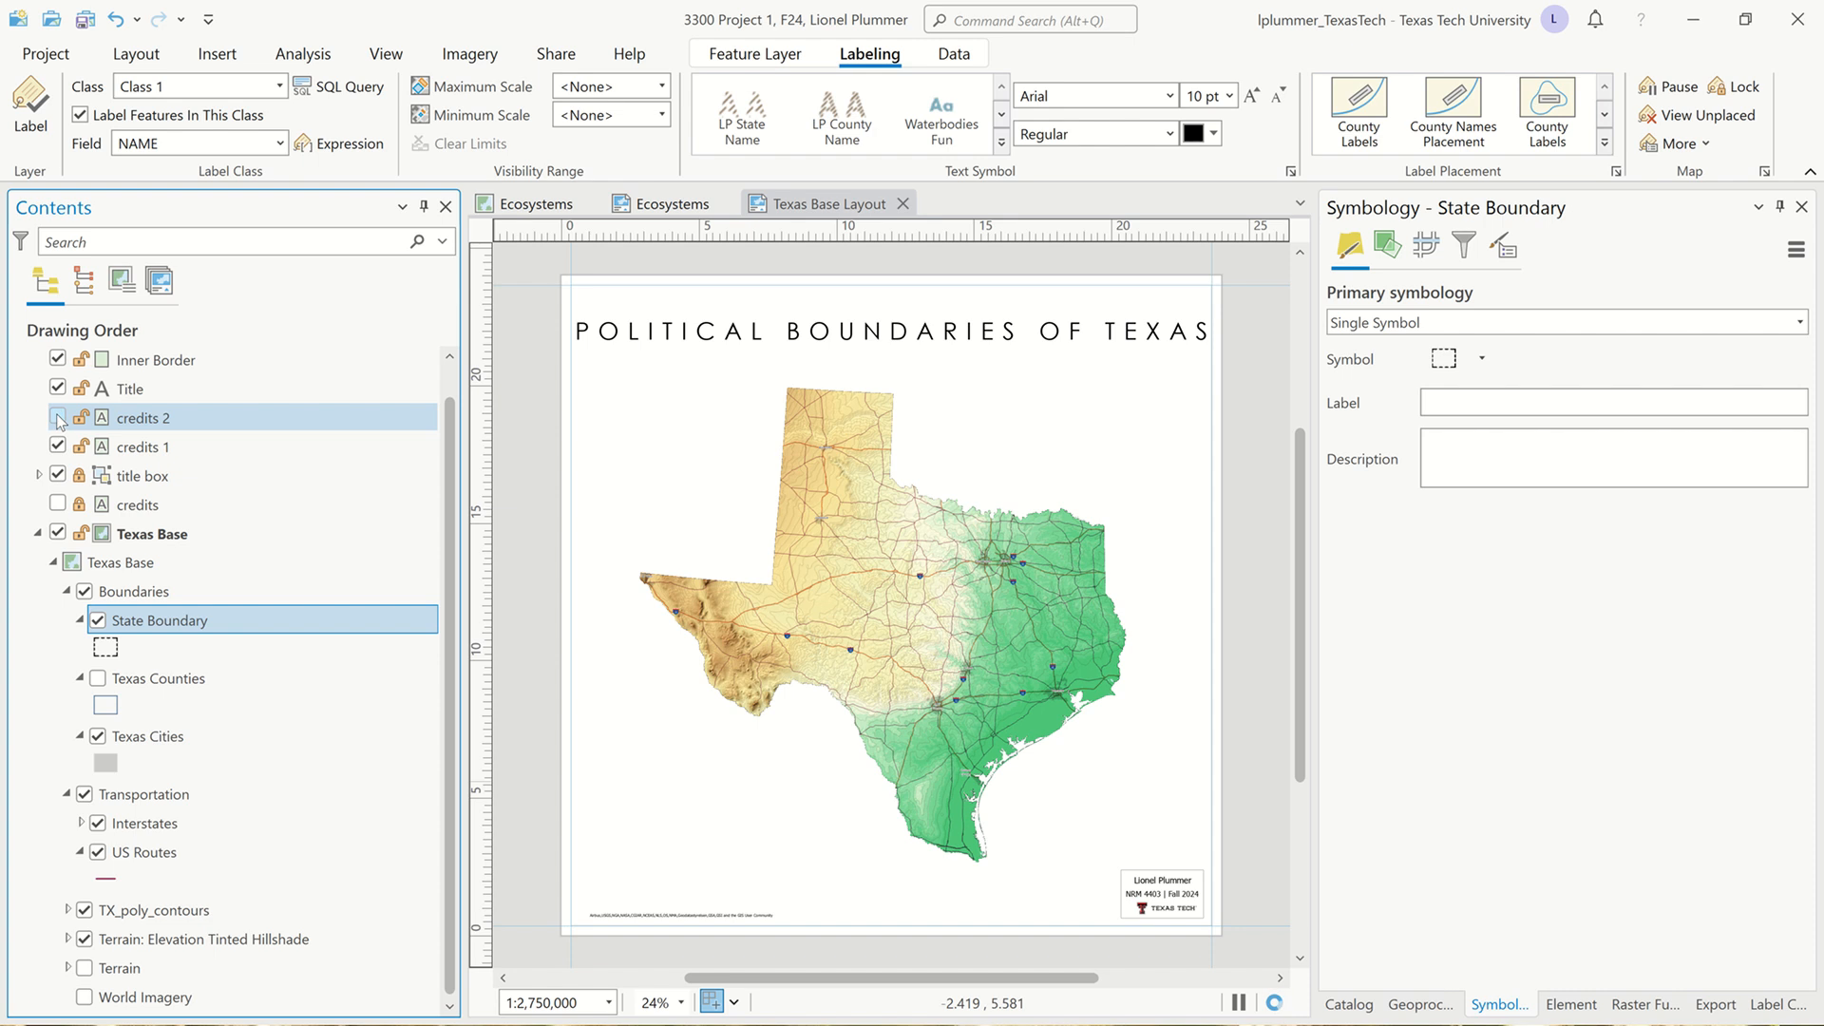
pyautogui.click(58, 418)
pyautogui.click(144, 426)
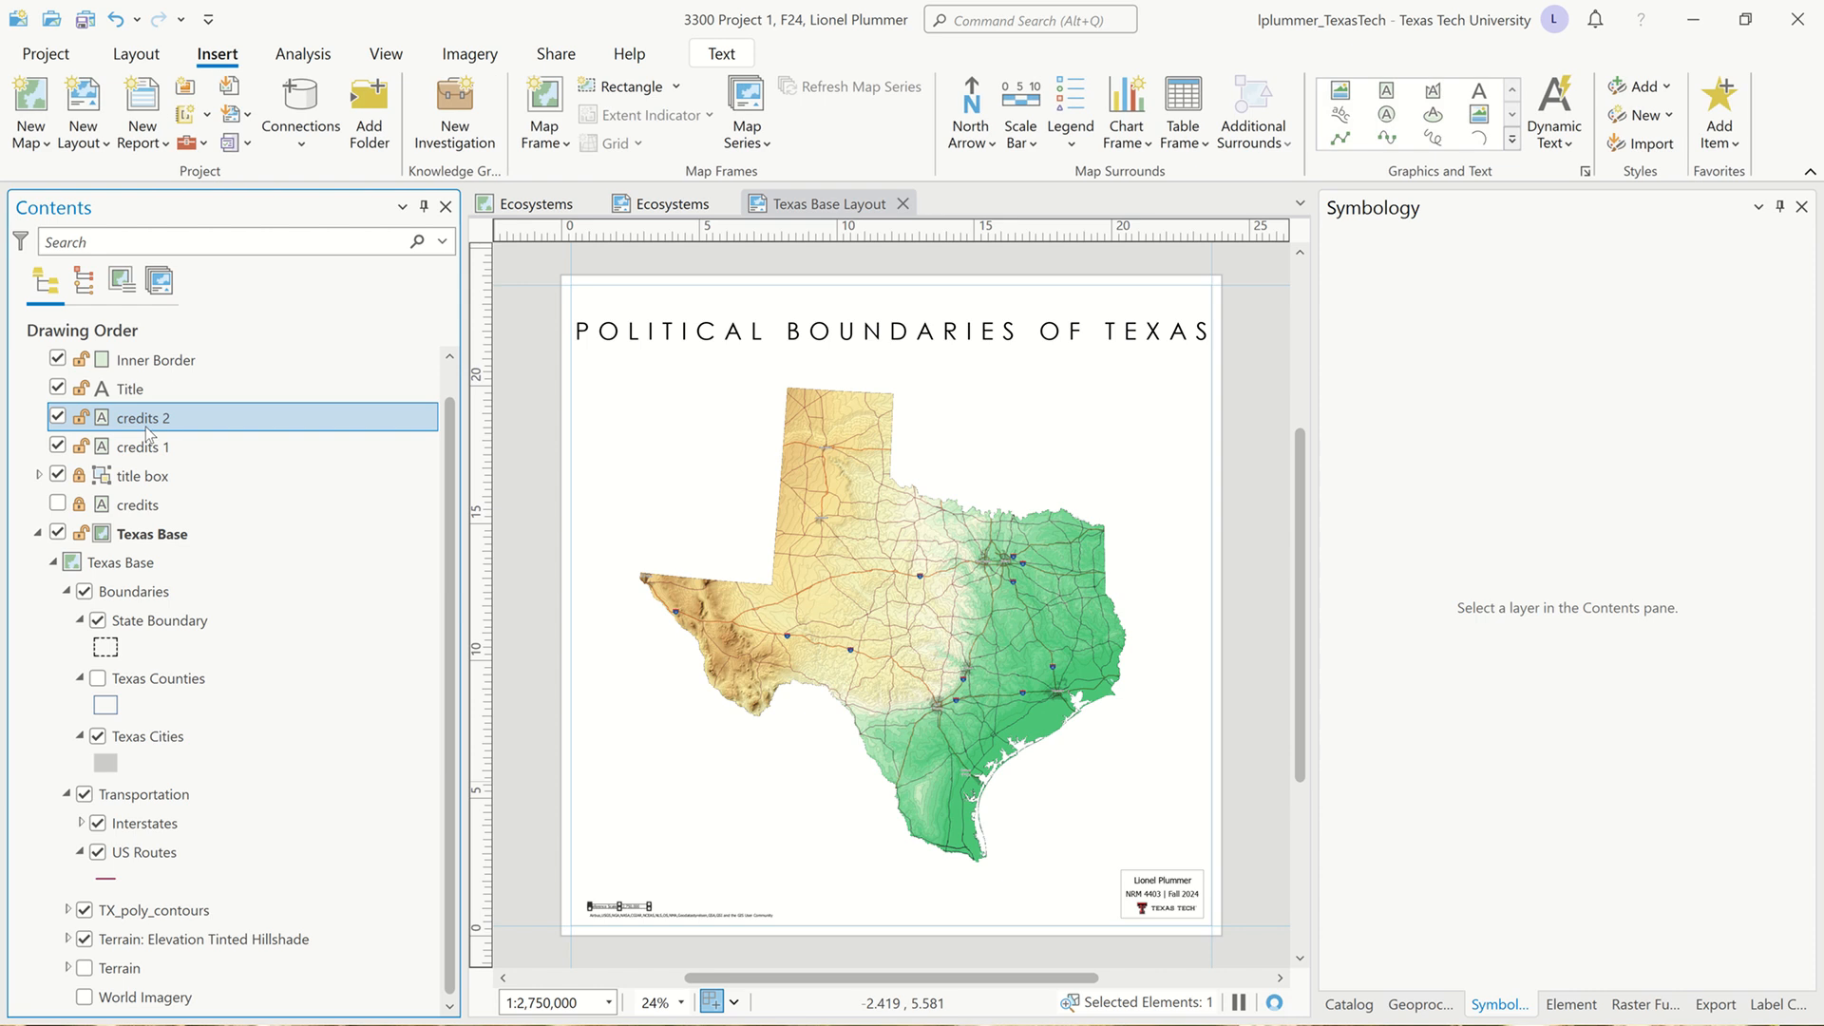
pyautogui.click(145, 426)
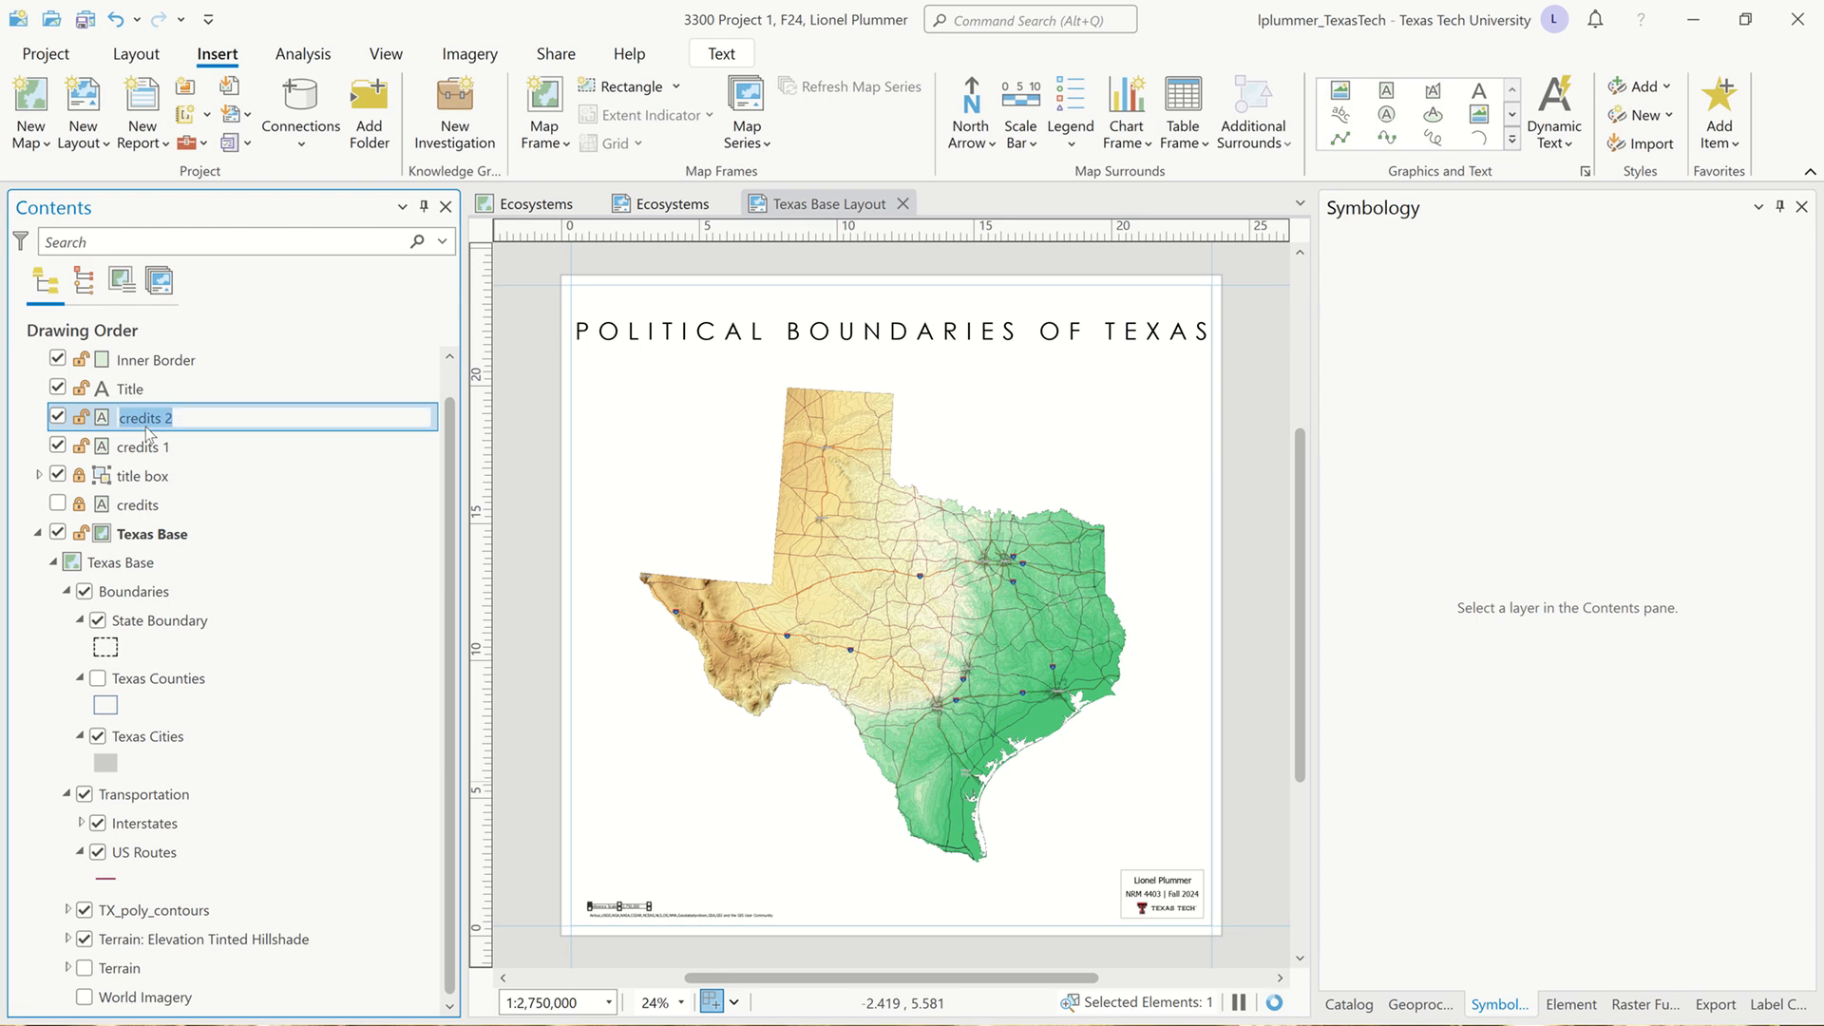
pyautogui.write('scale')
pyautogui.press('Return')
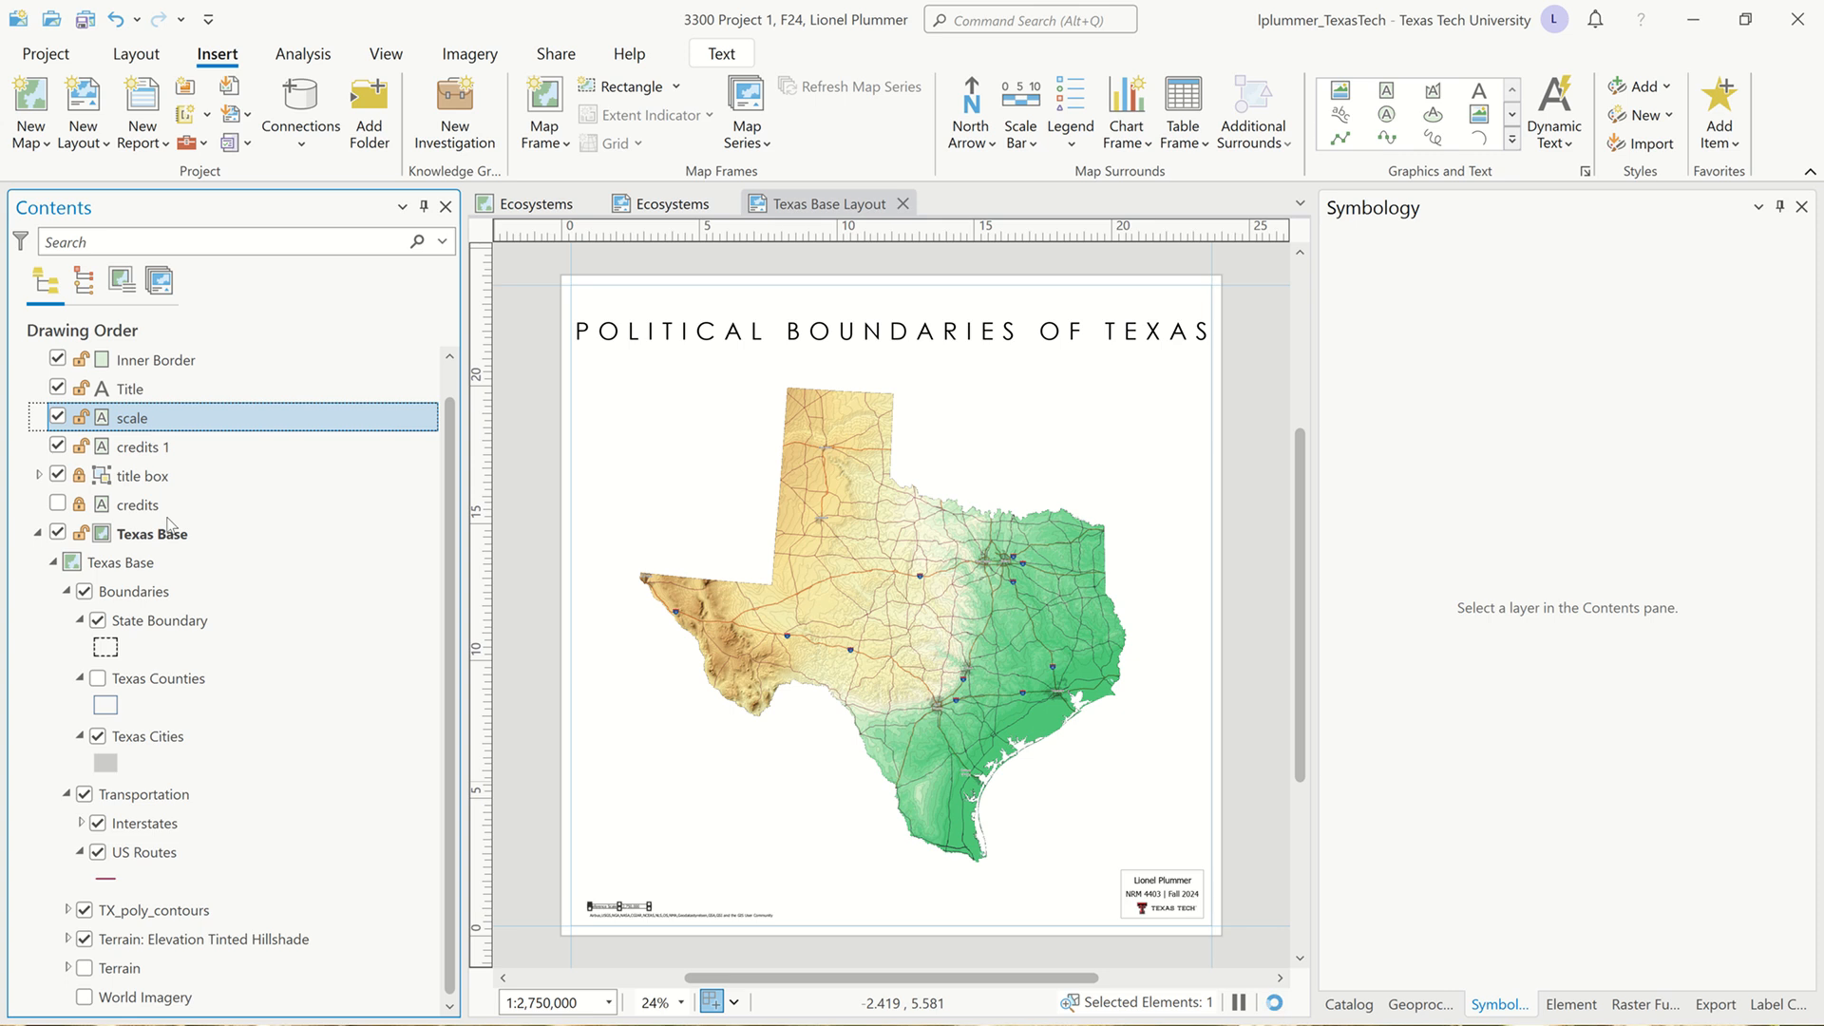
pyautogui.click(516, 718)
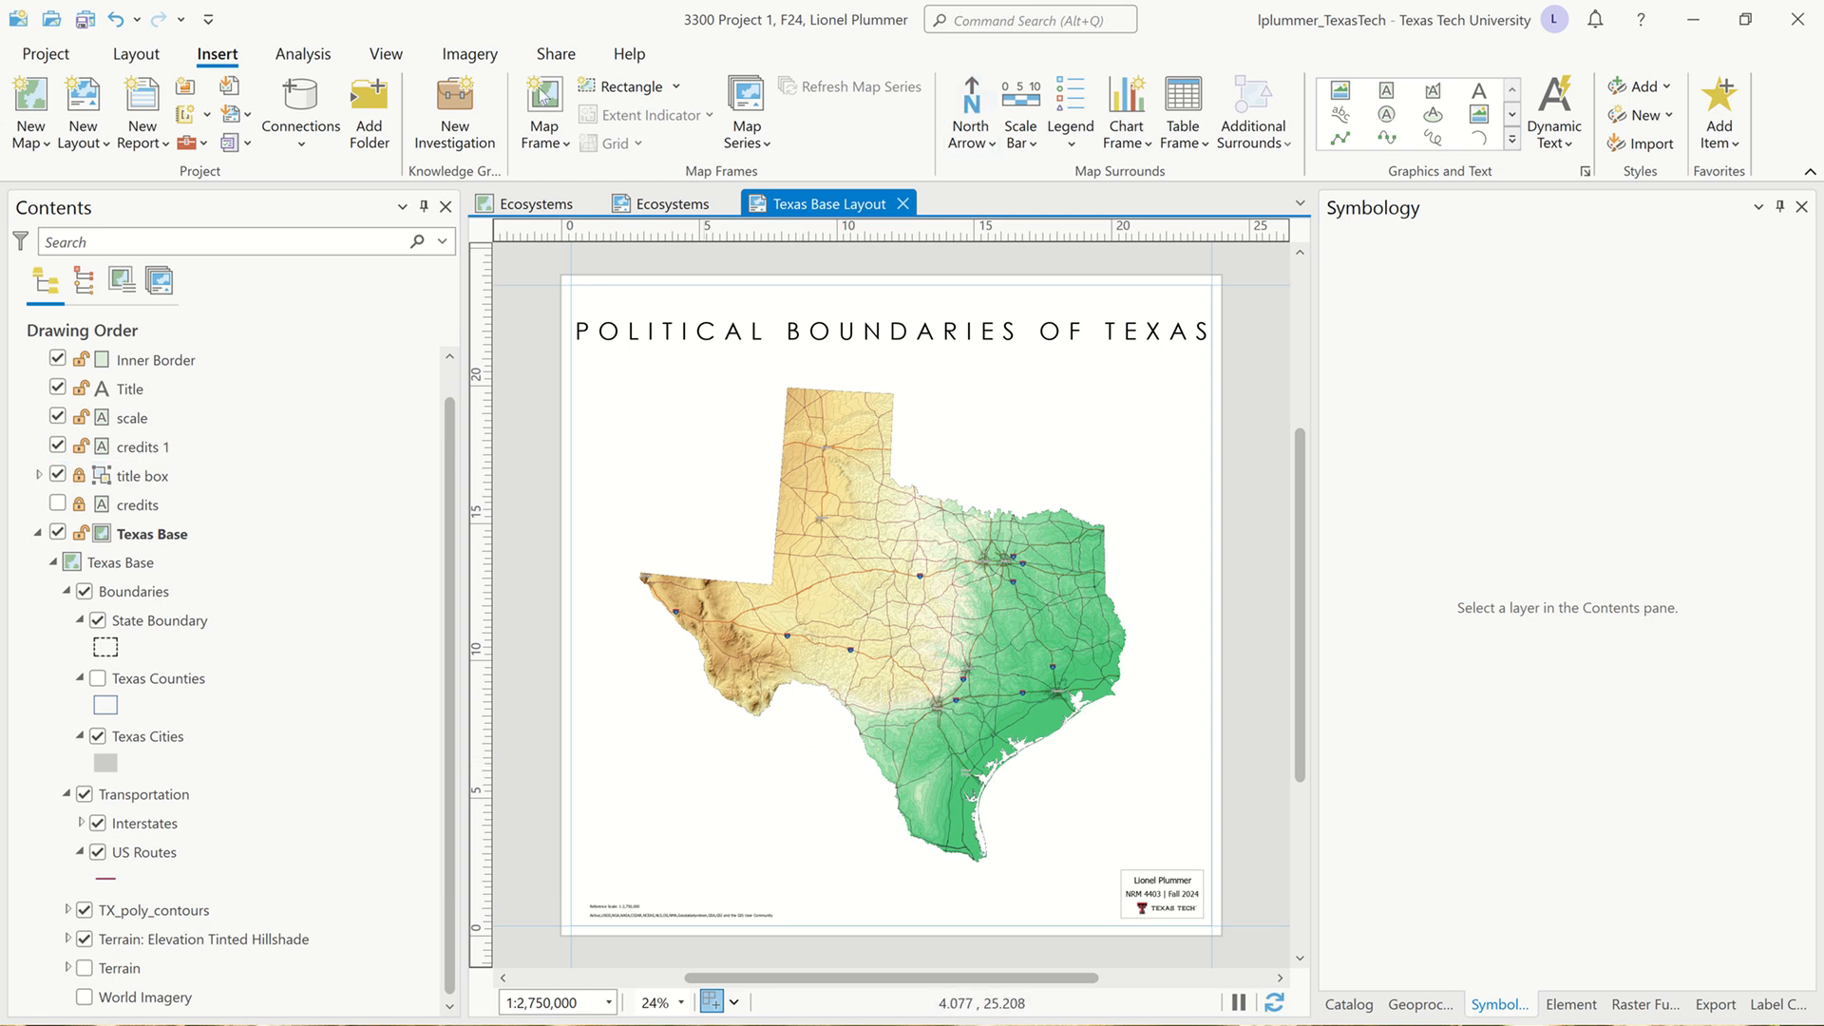
# Insert a Legend 1 style legend about 2.6 in wide and 2.5 in high above the scale text in the layout's lower-left corner
pyautogui.click(1071, 103)
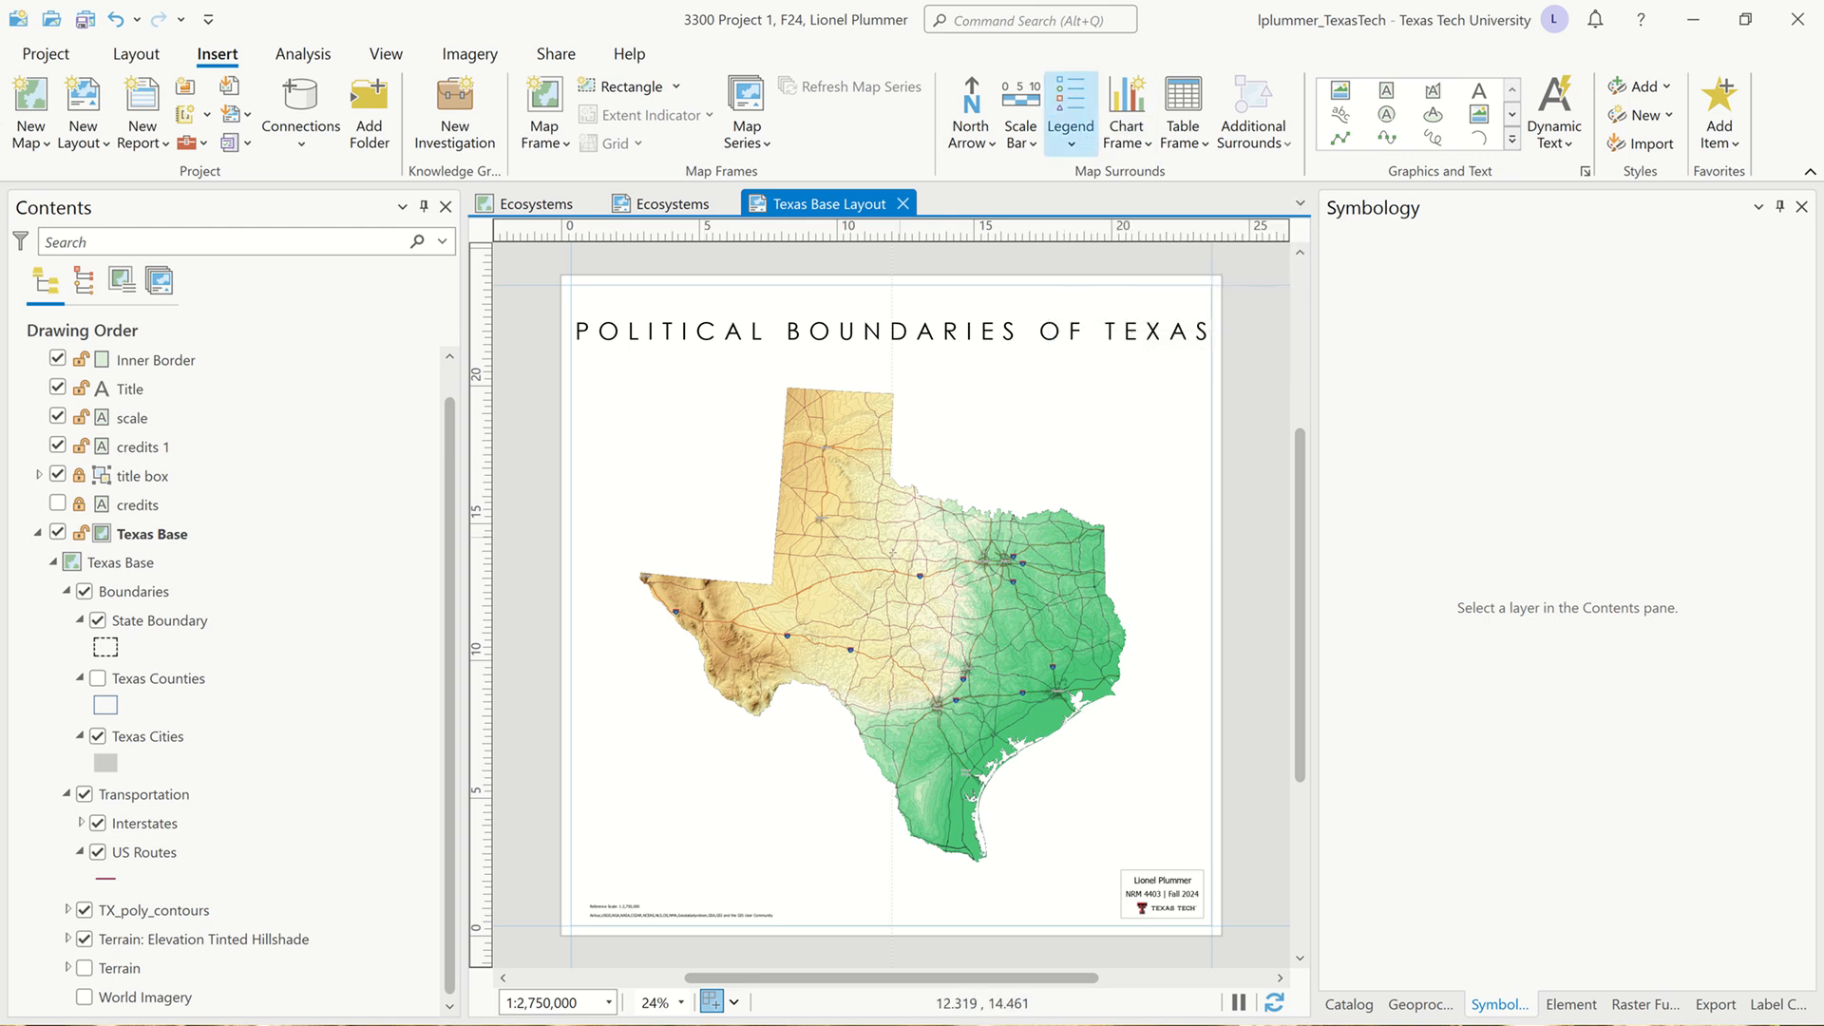
pyautogui.click(1074, 146)
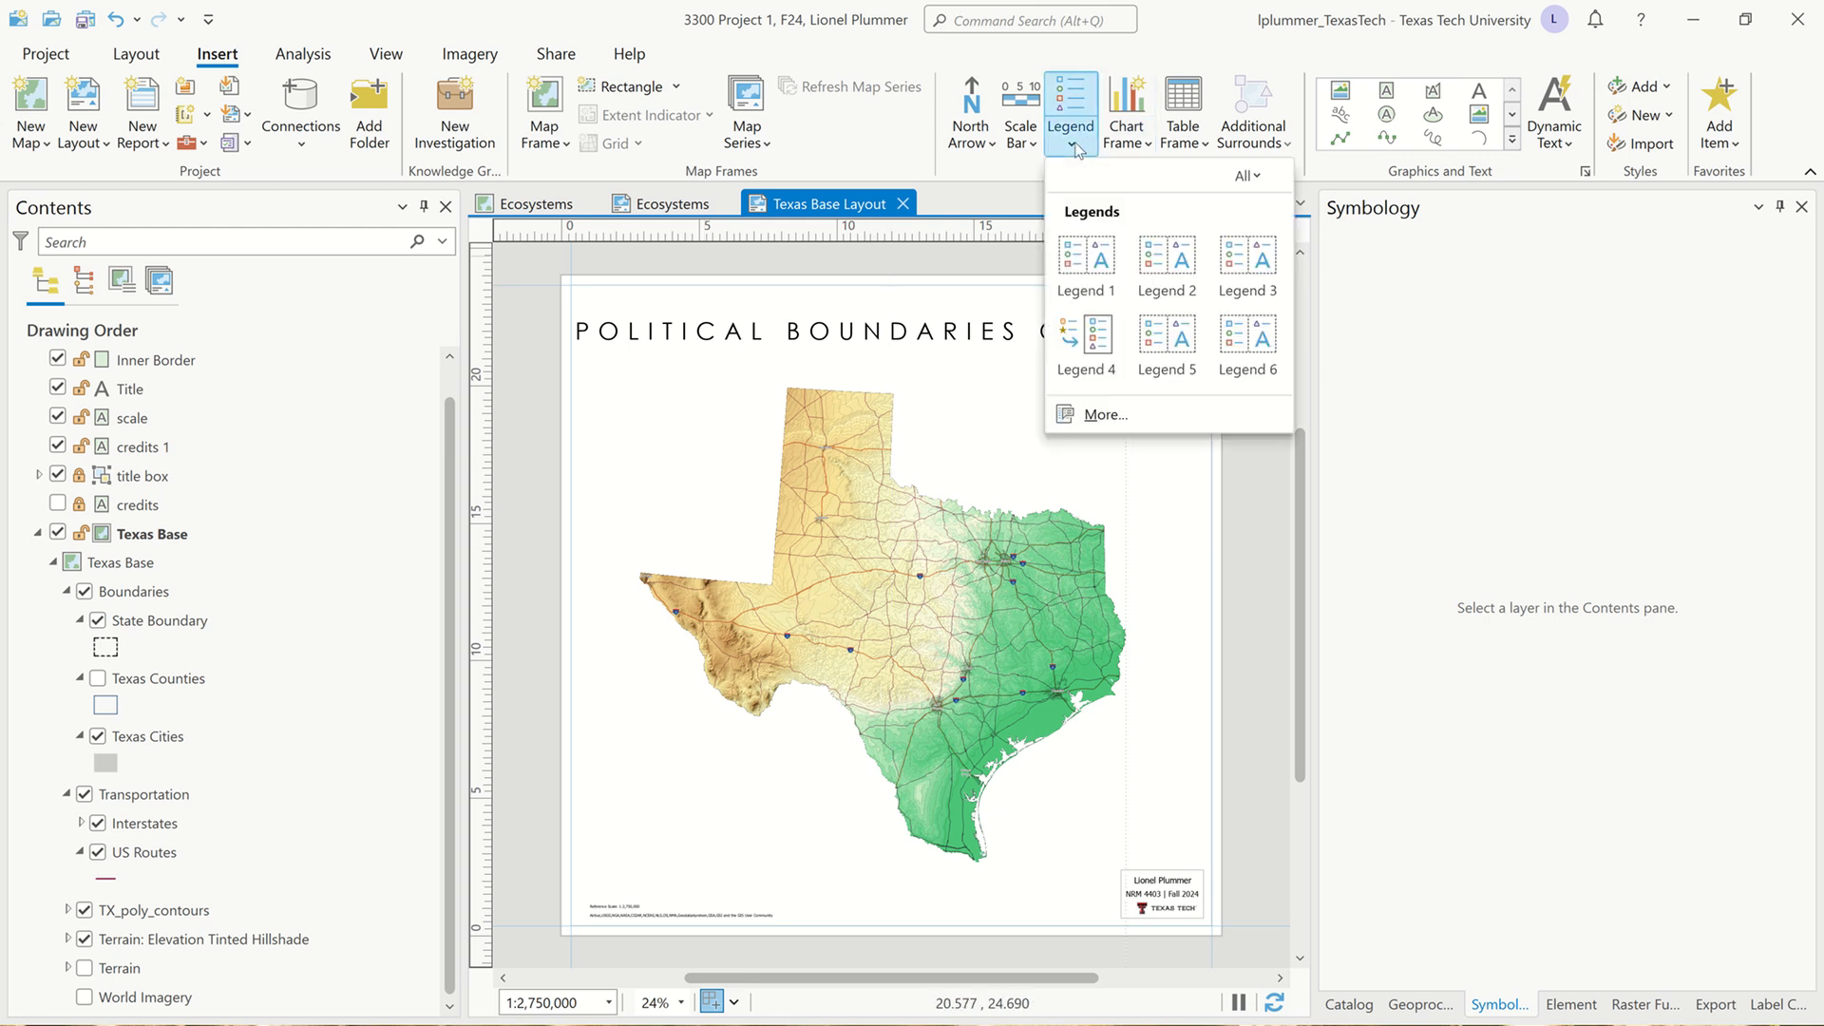
pyautogui.click(1086, 266)
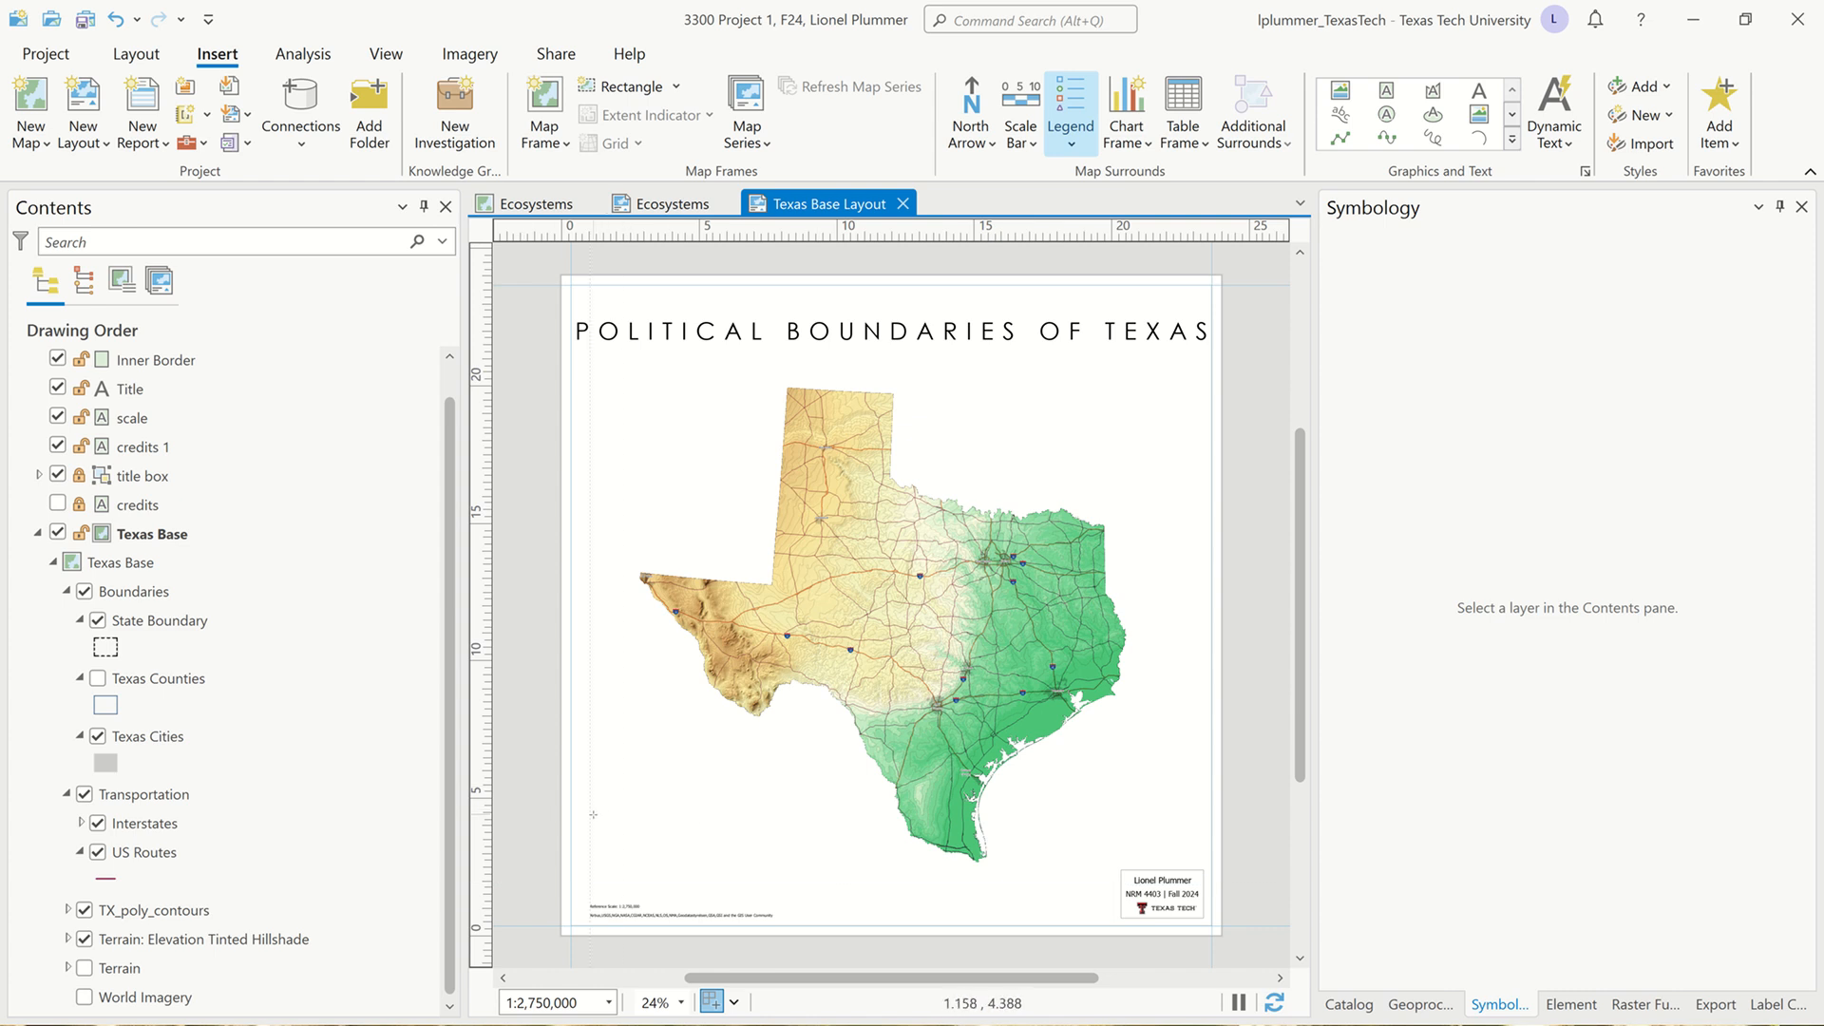
pyautogui.moveTo(590, 815); pyautogui.dragTo(660, 883)
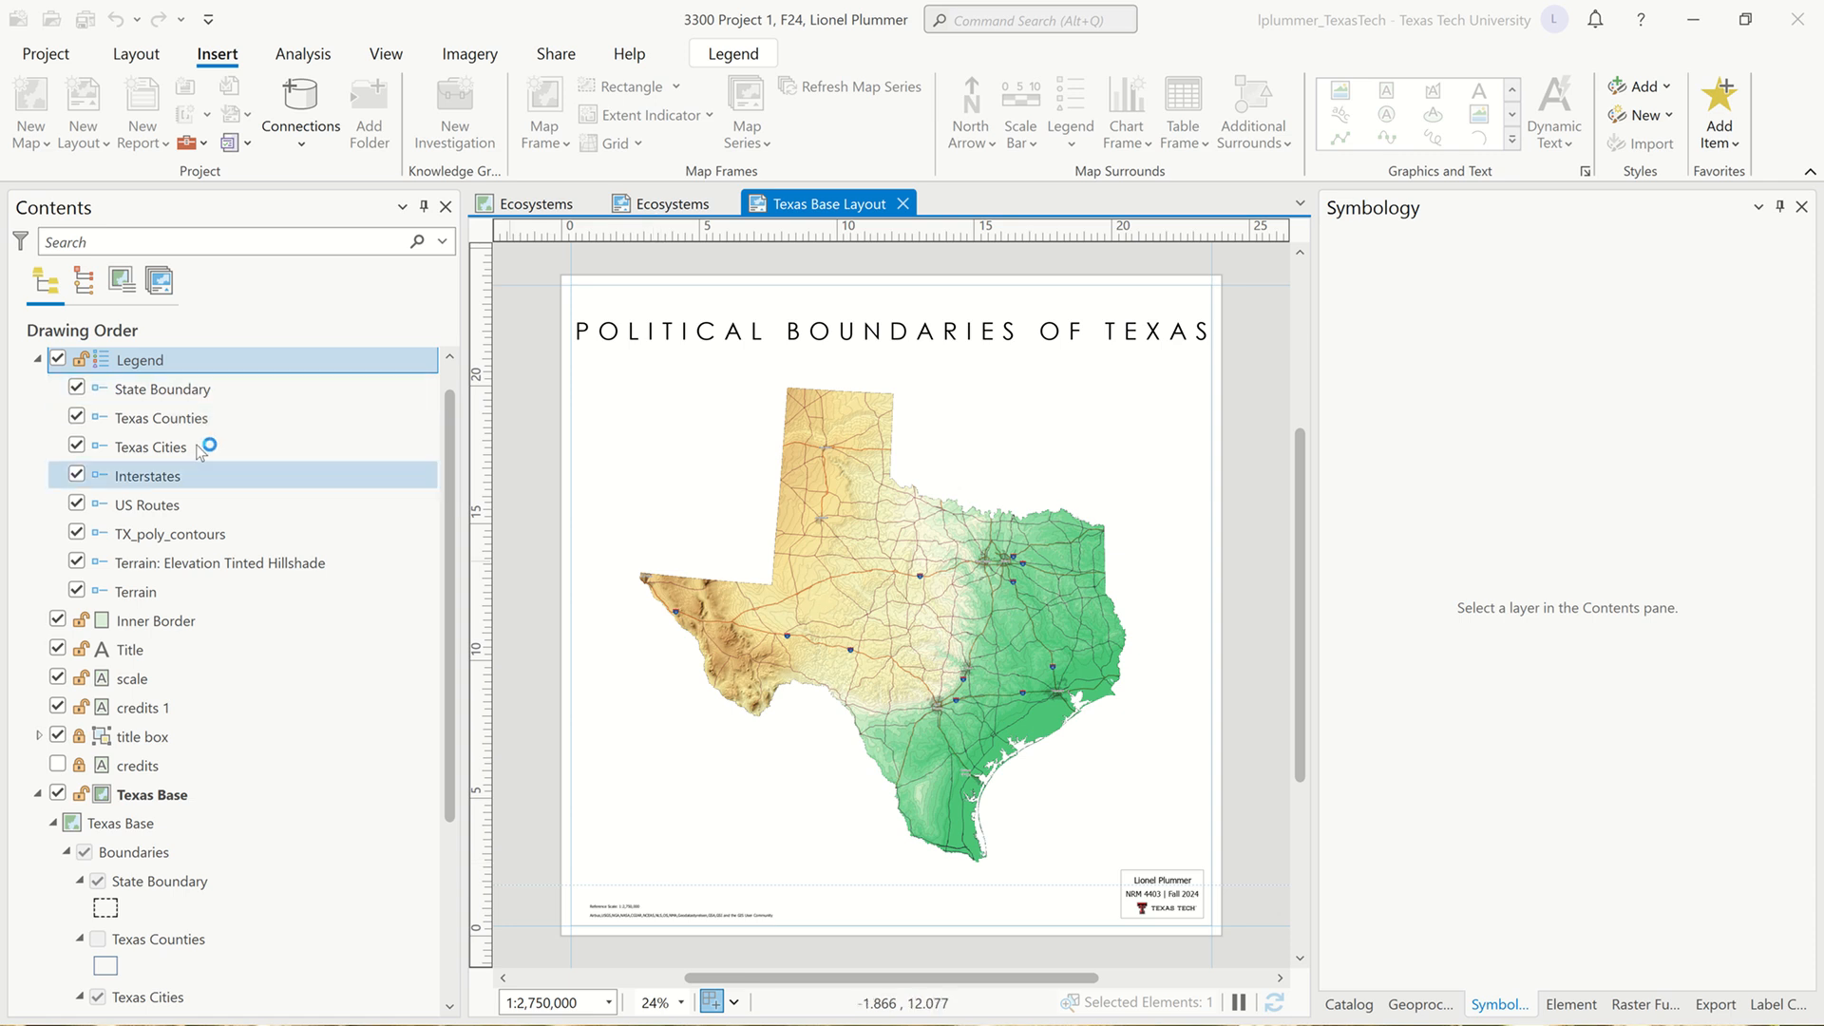
# Remove TX_poly_contours, Terrain: Elevation Tinted Hillshade and Terrain from the legend
pyautogui.click(259, 538)
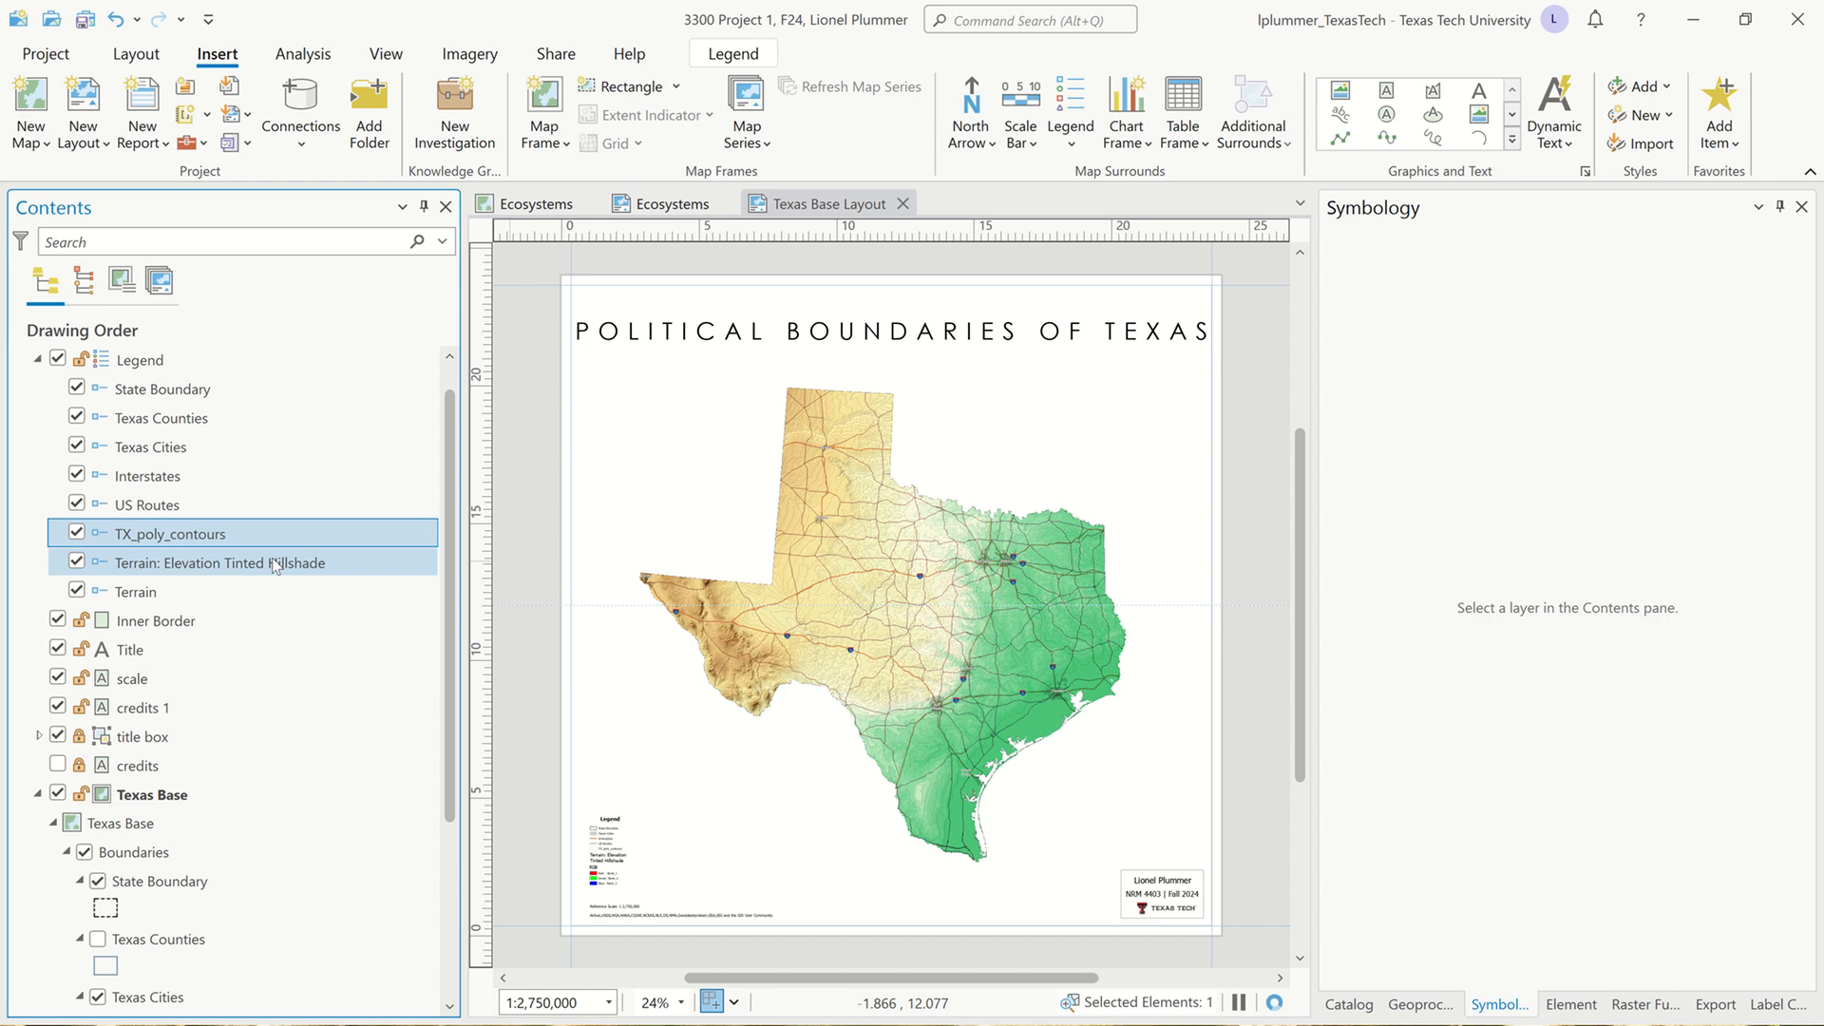
pyautogui.keyDown('ctrl'); pyautogui.click(273, 566); pyautogui.keyUp('ctrl')
pyautogui.keyDown('ctrl'); pyautogui.click(167, 593); pyautogui.keyUp('ctrl')
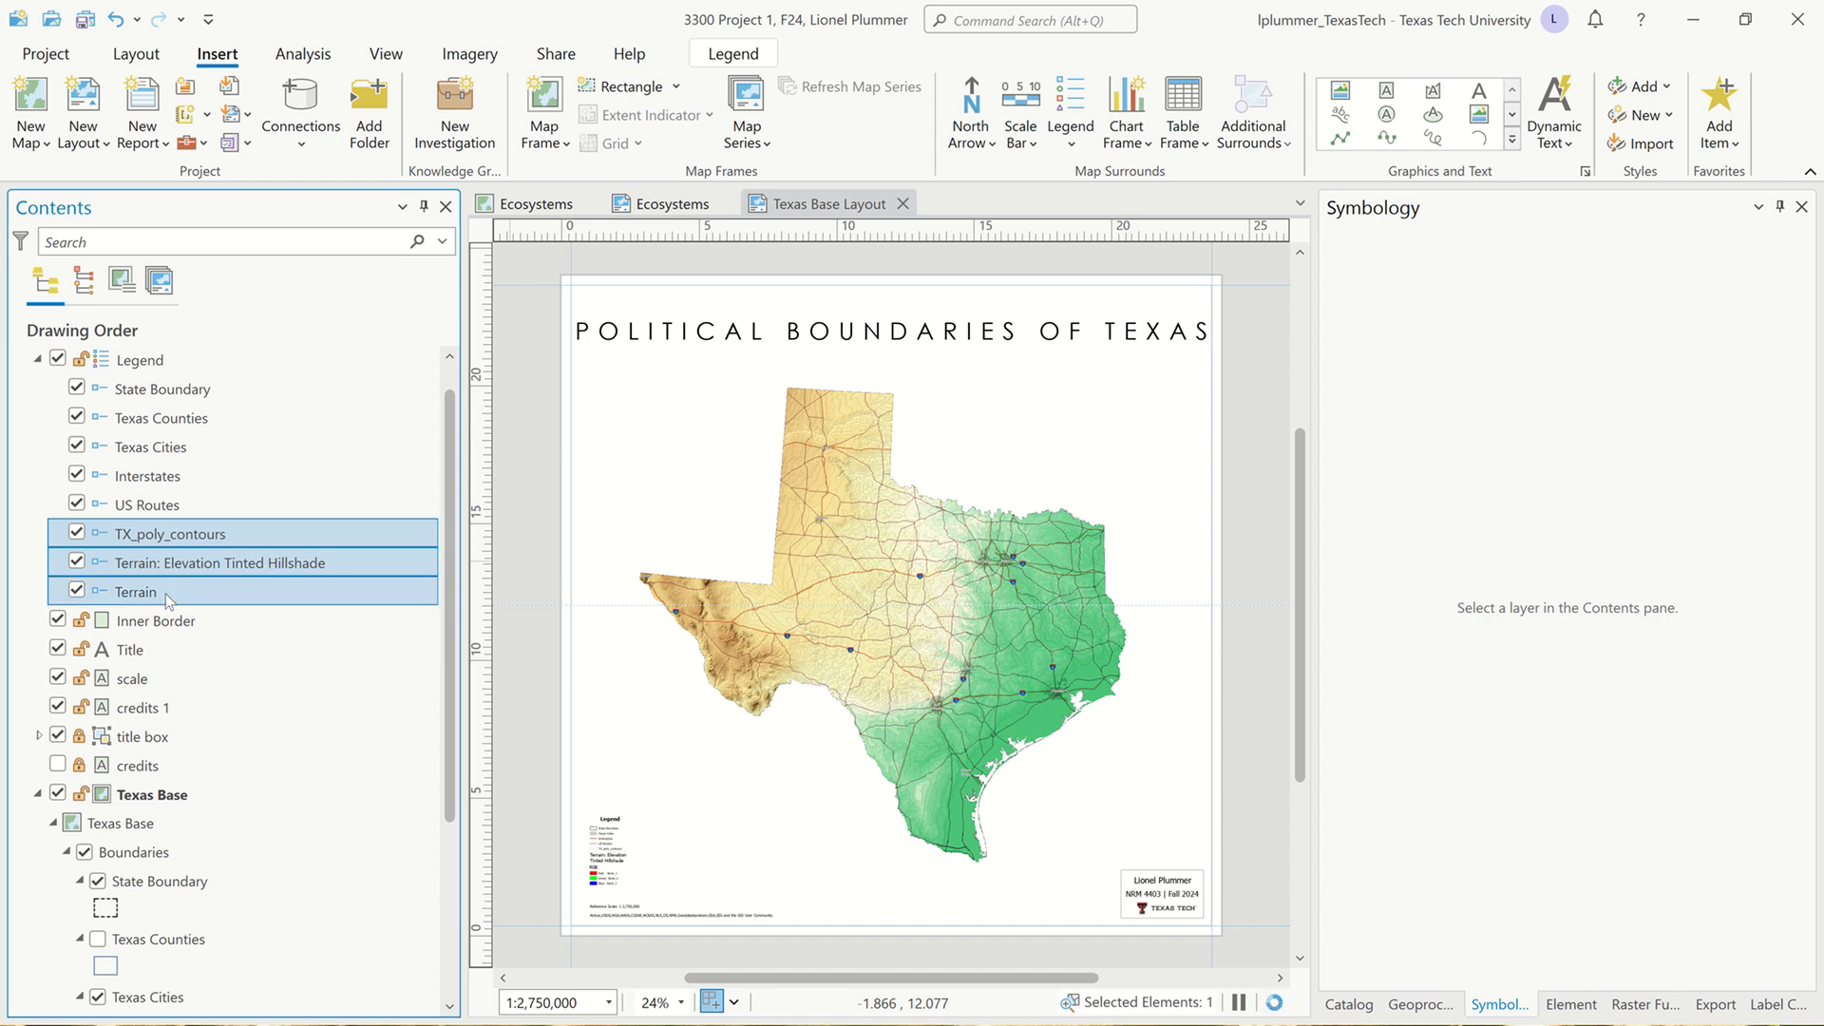
pyautogui.rightClick(167, 591)
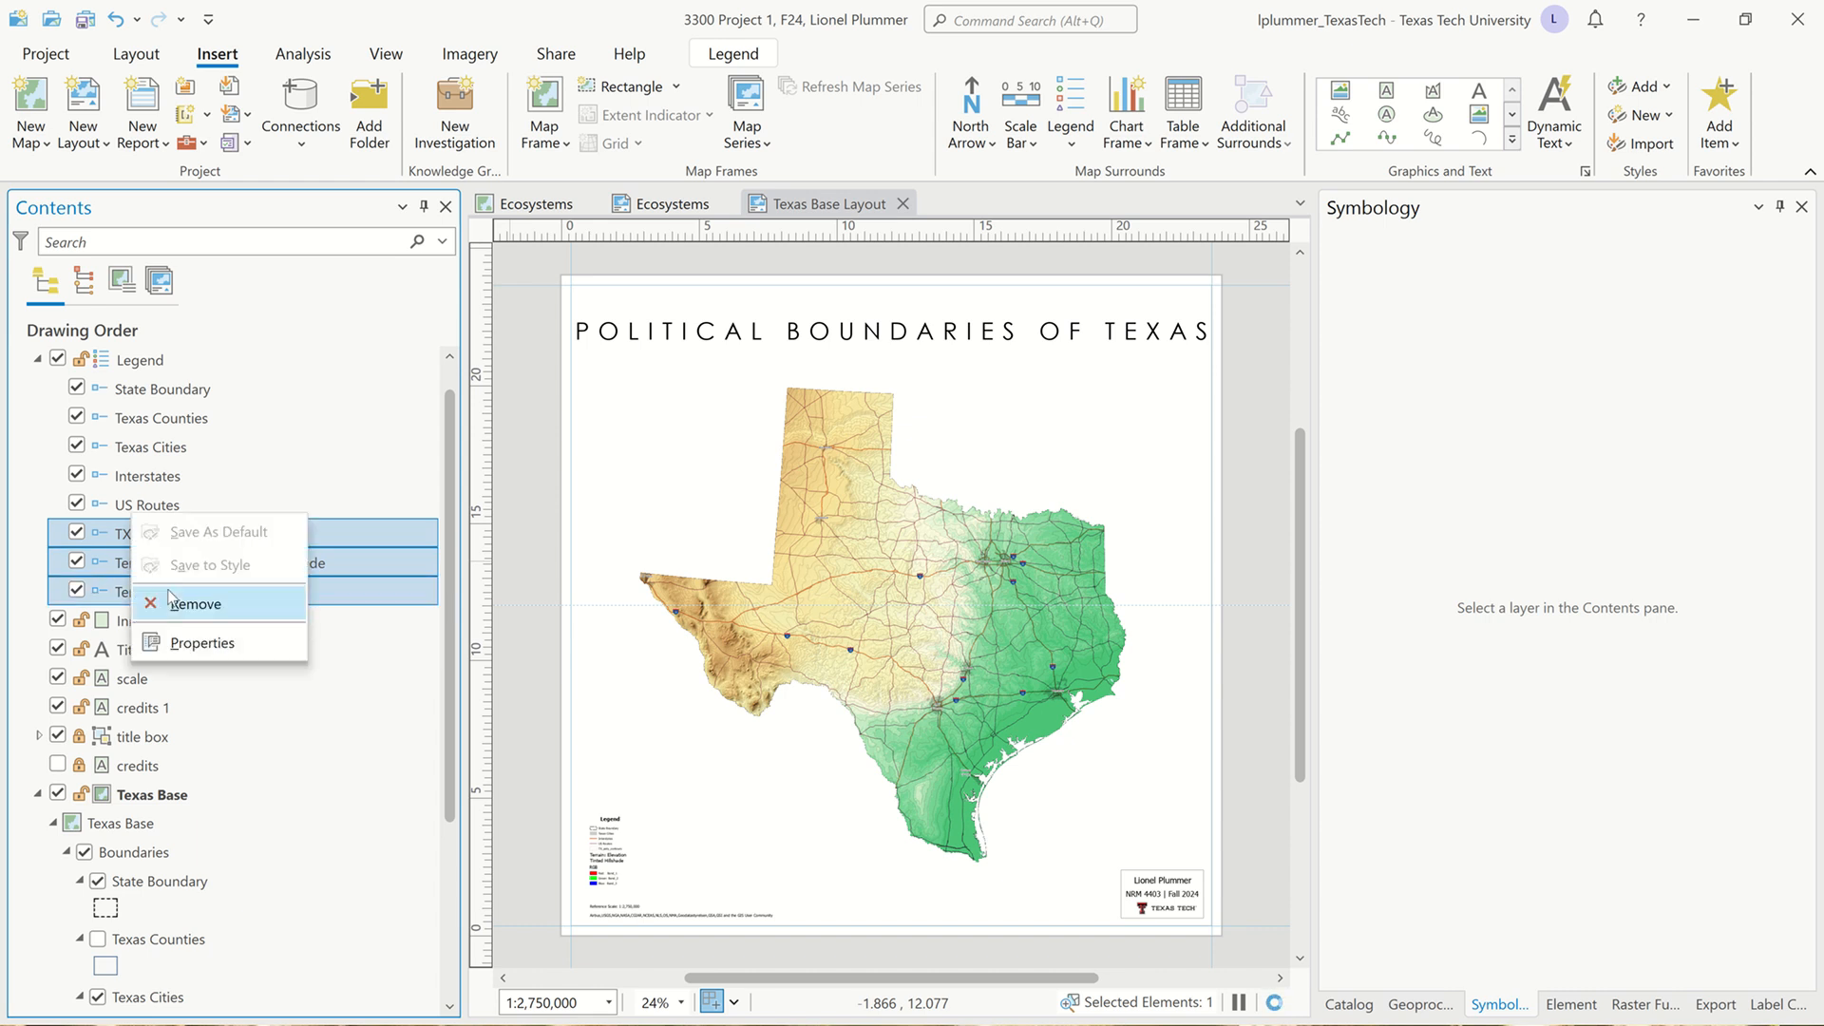
pyautogui.click(221, 604)
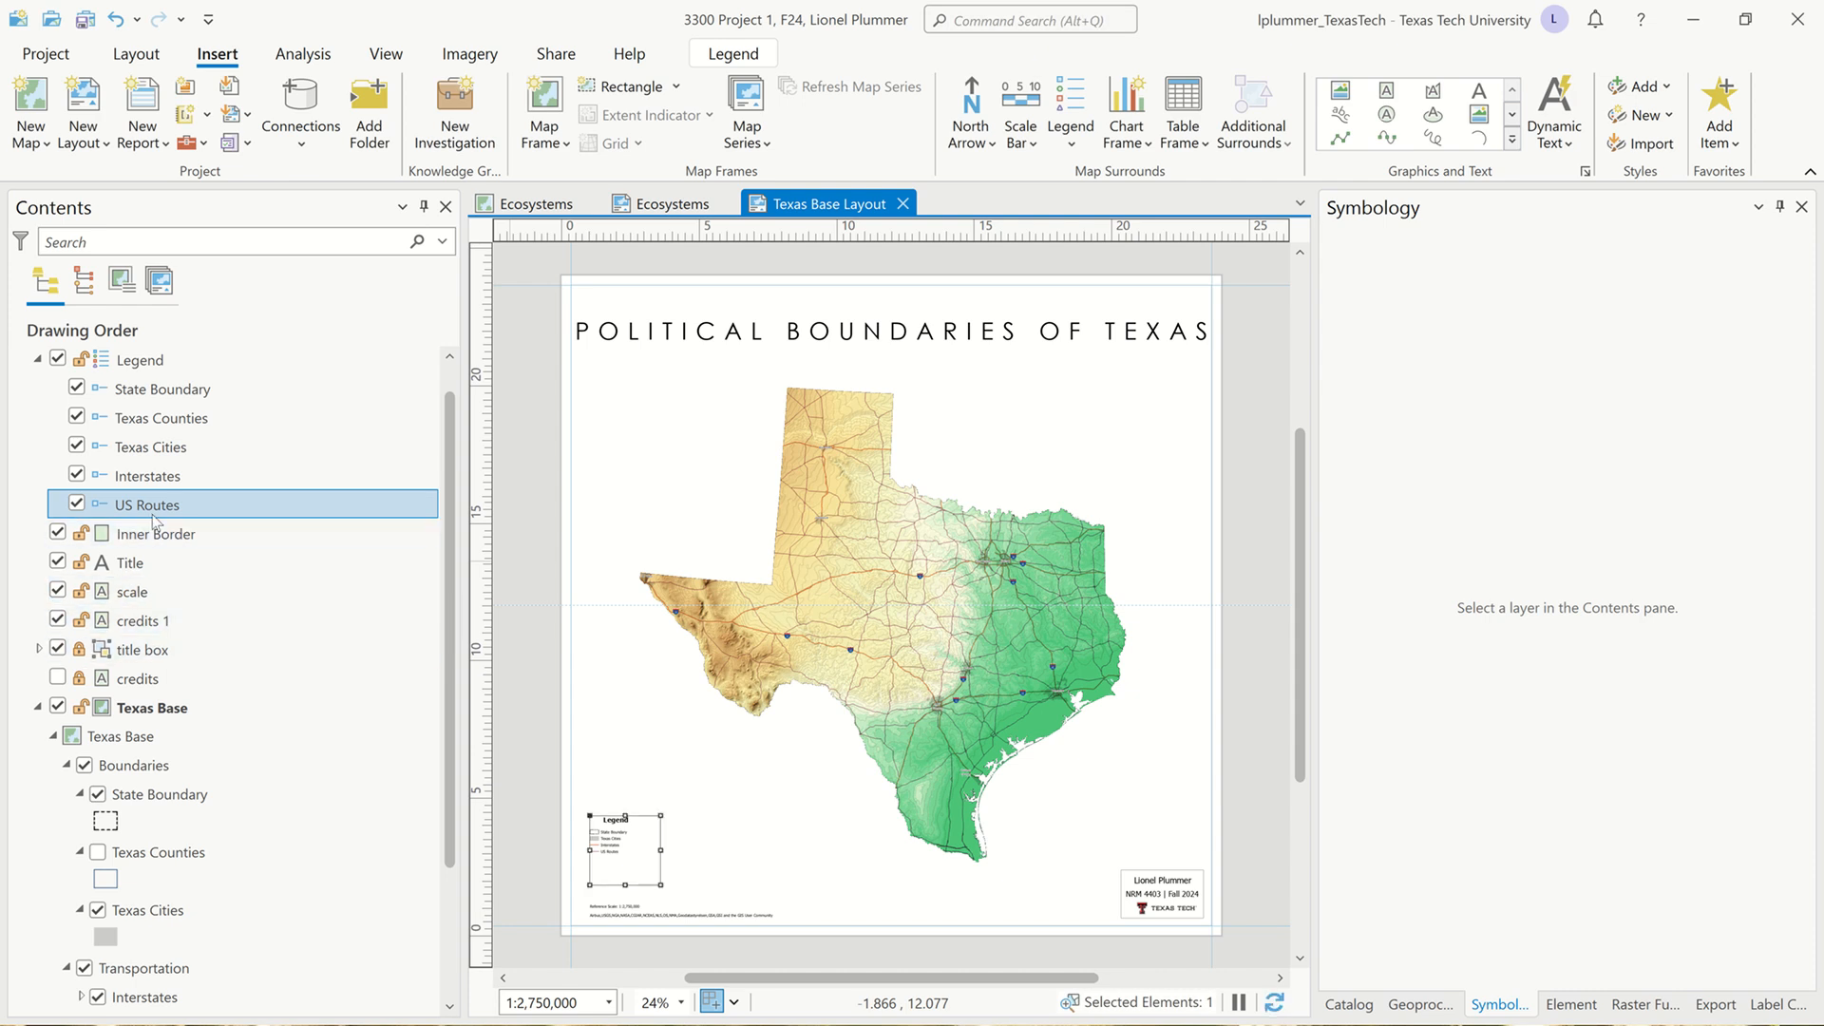
# Hide the legend's title in its element options and reselect the legend in the layout
pyautogui.doubleClick(102, 358)
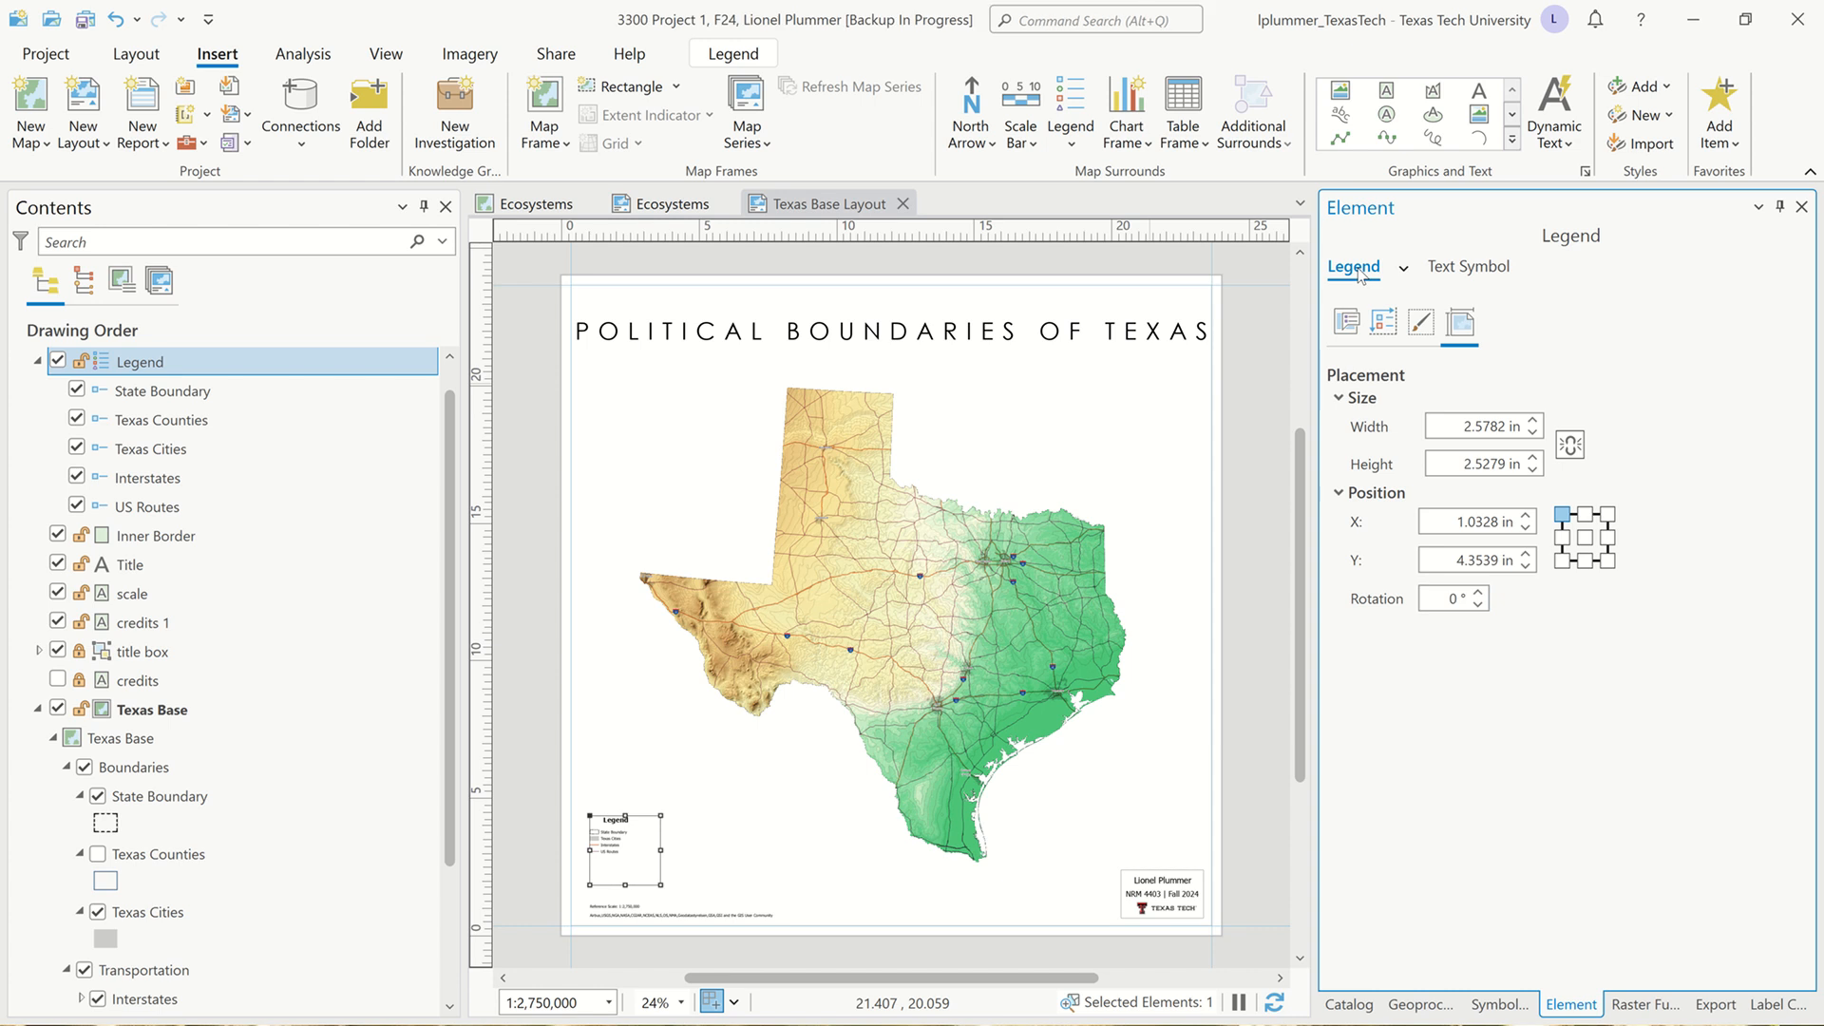
pyautogui.click(1349, 323)
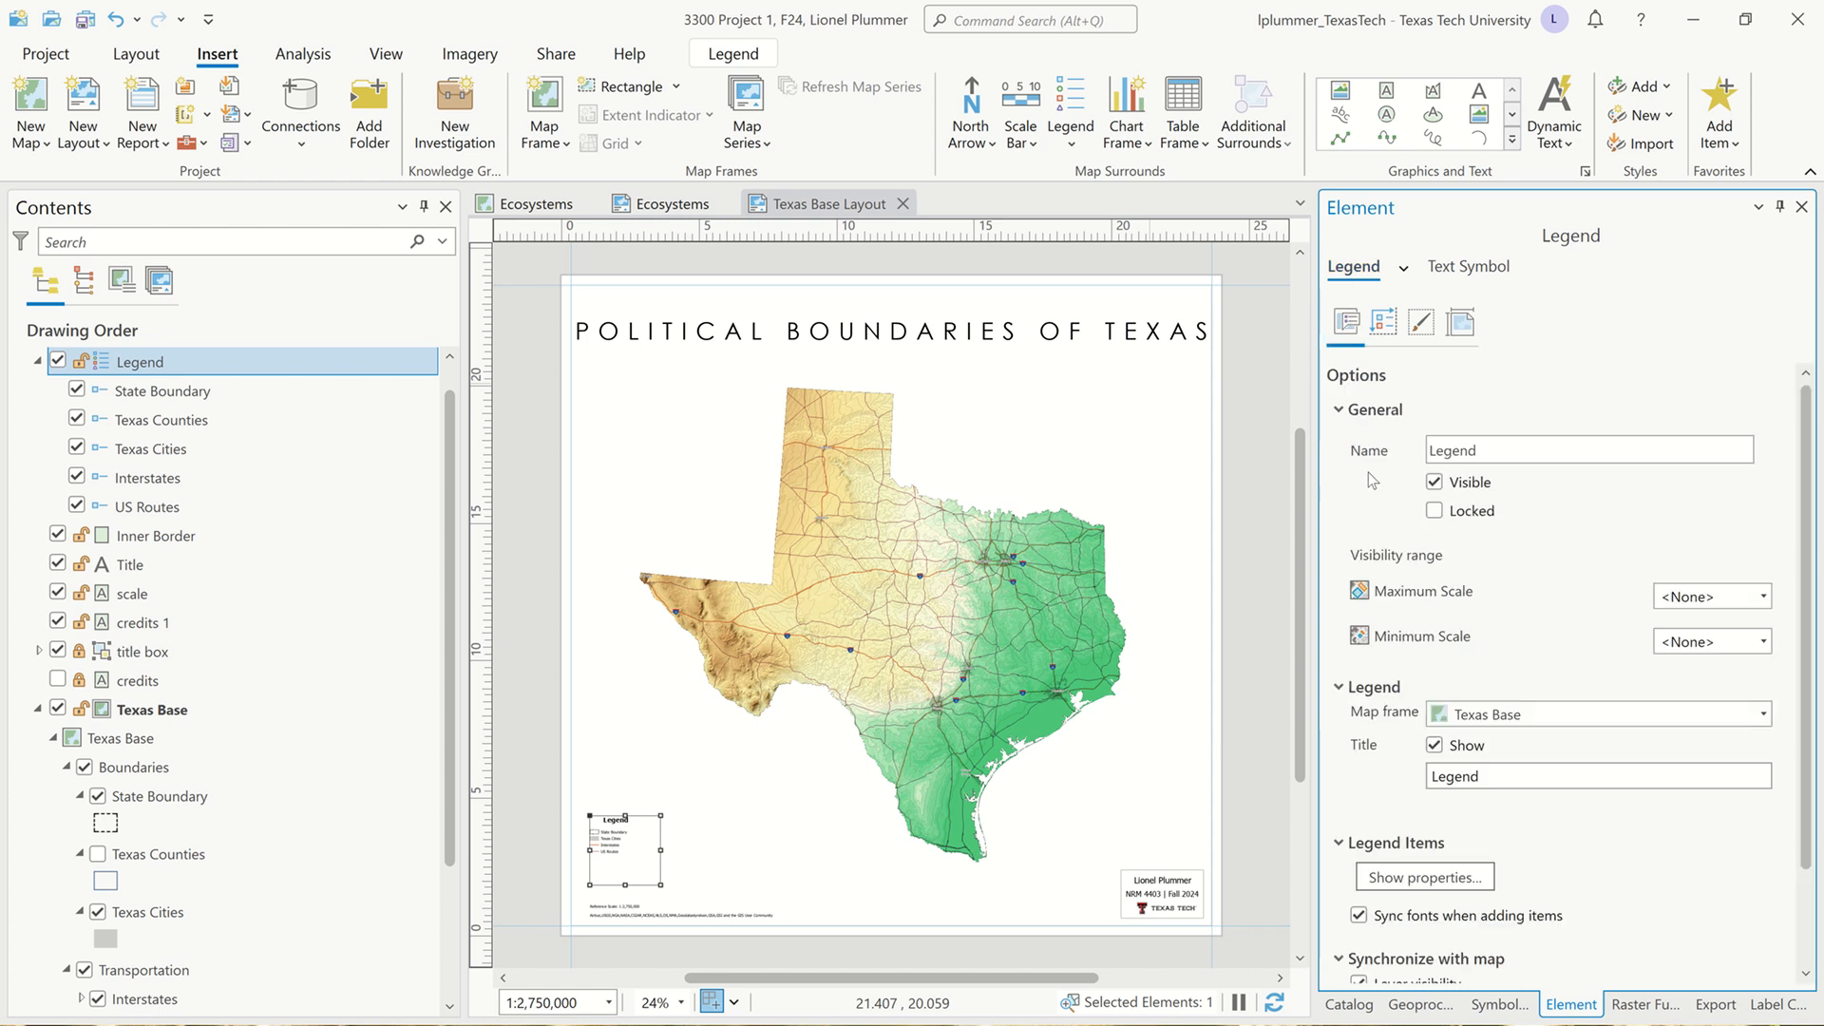
pyautogui.click(1435, 746)
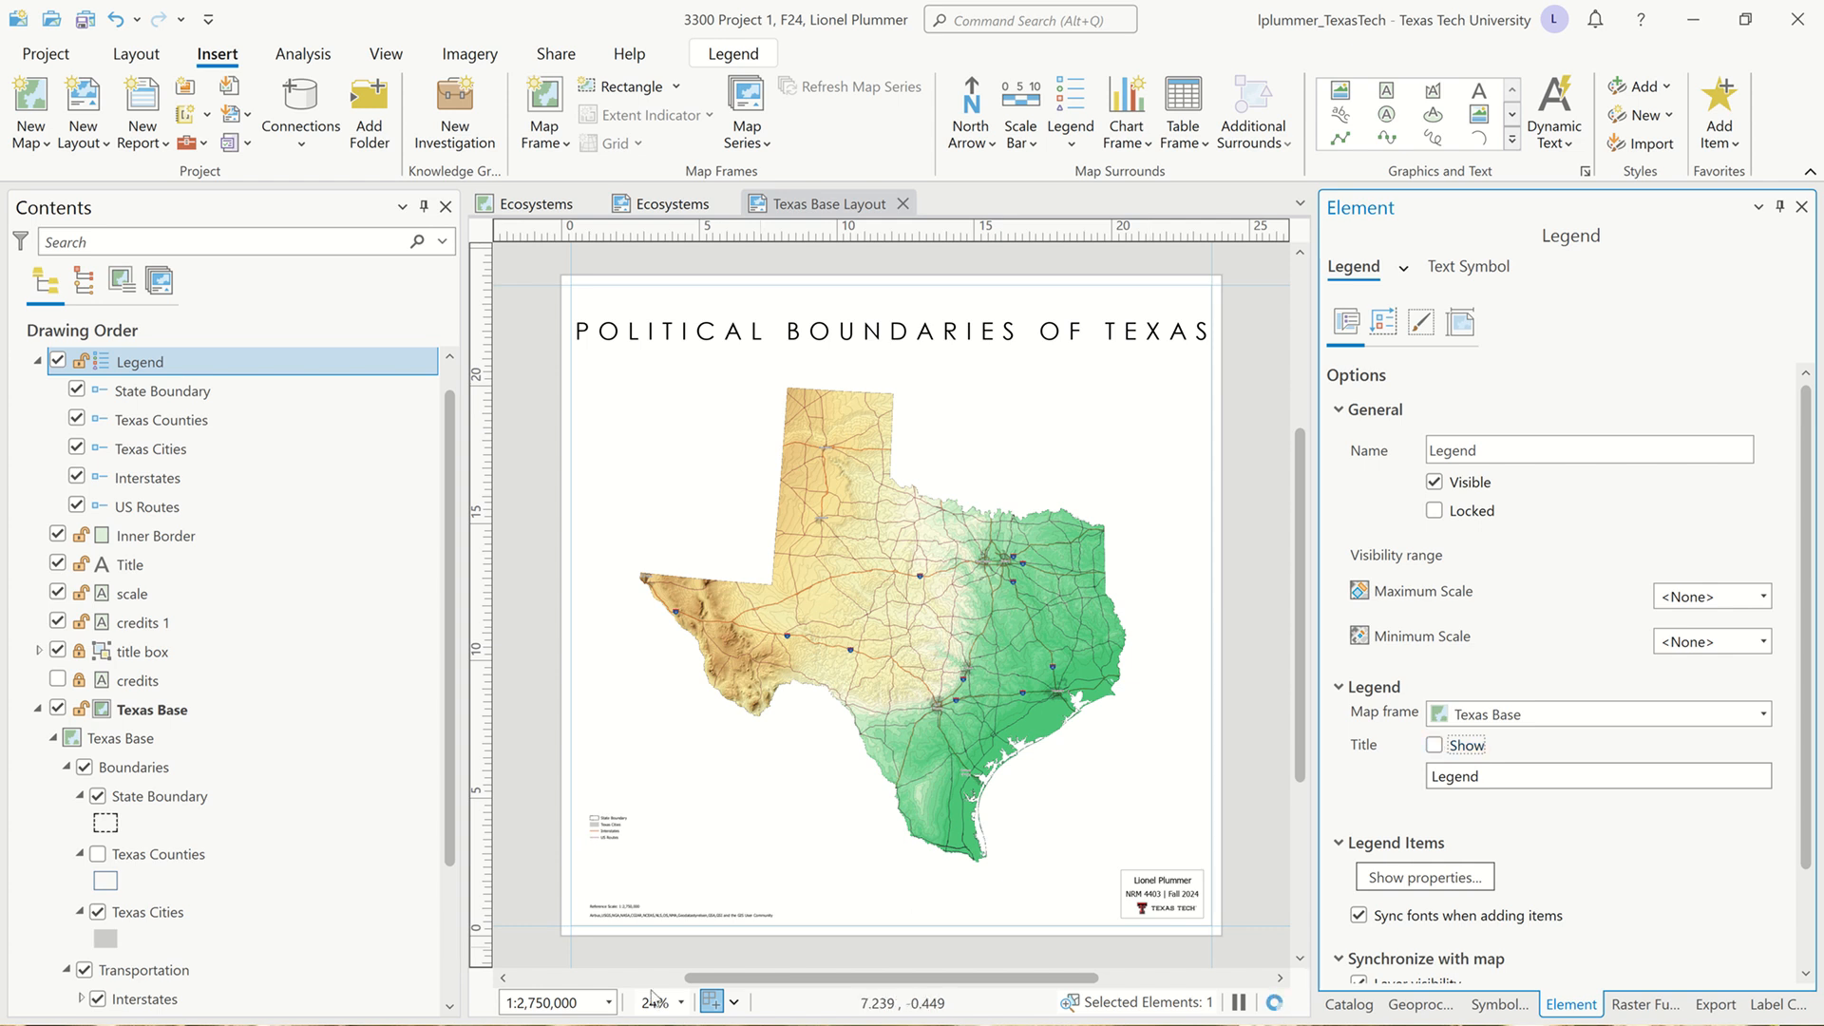
pyautogui.click(609, 838)
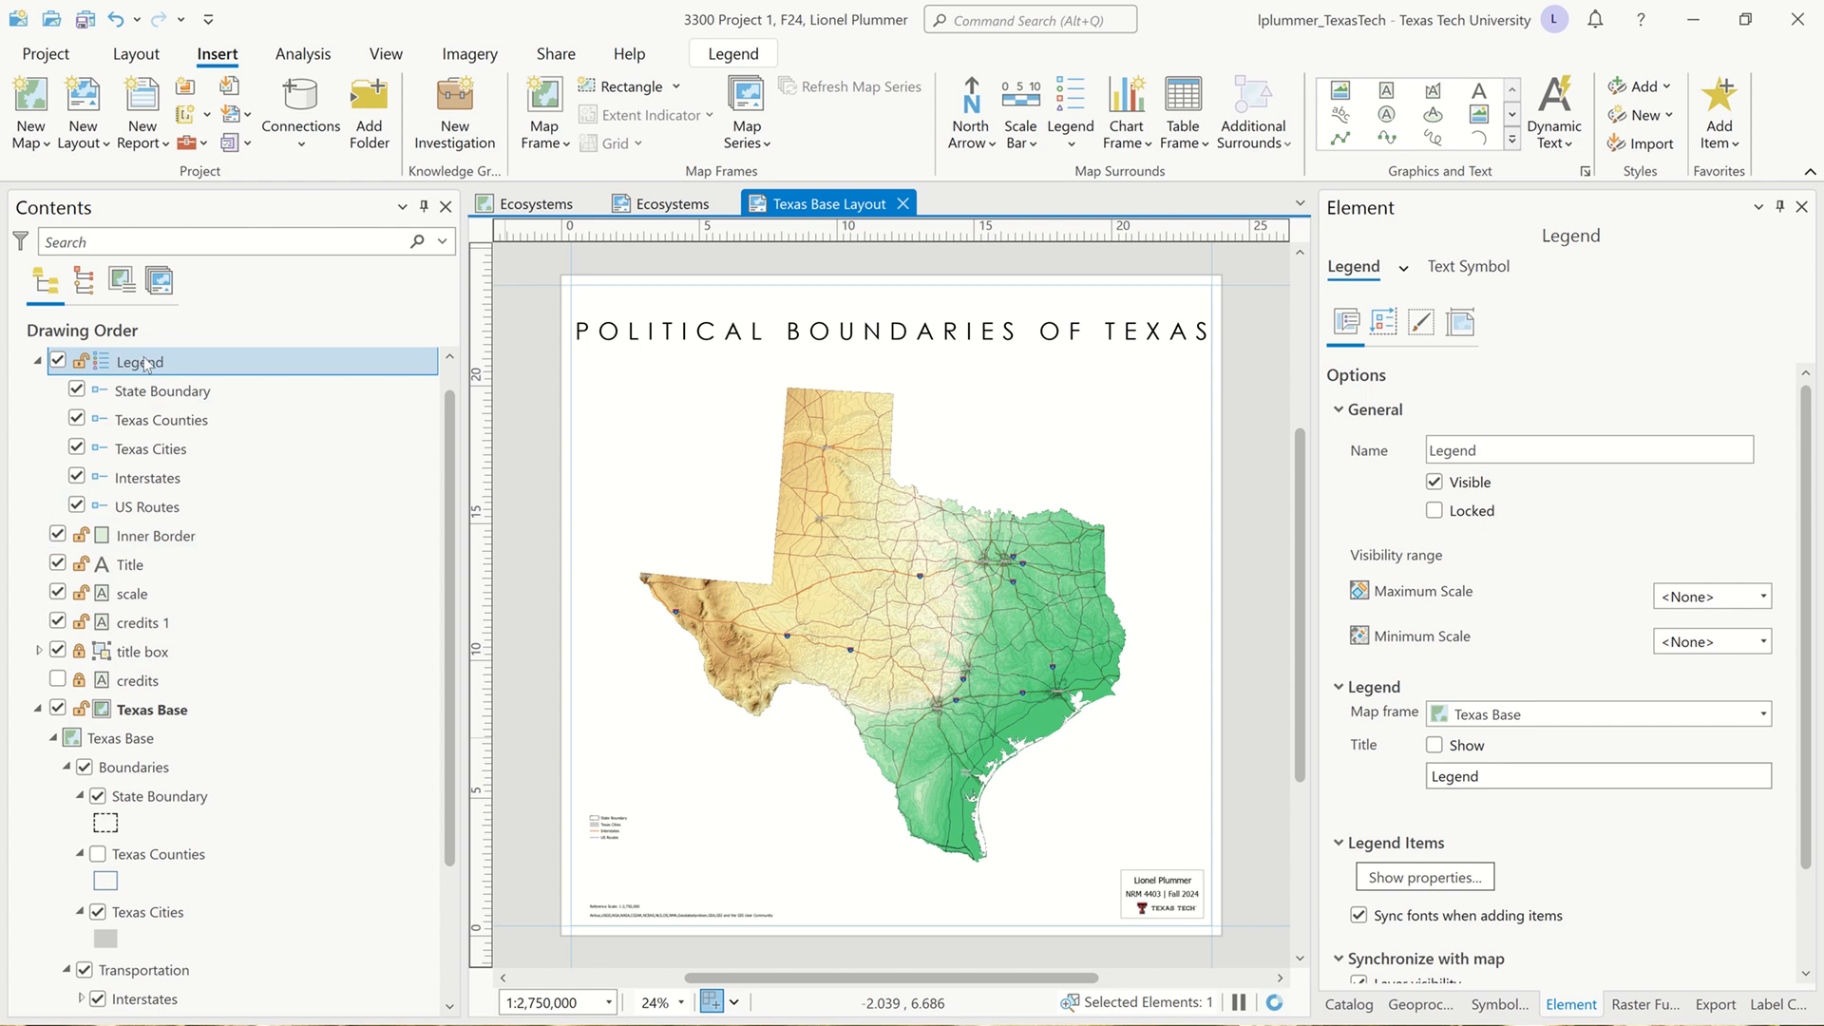
pyautogui.click(109, 366)
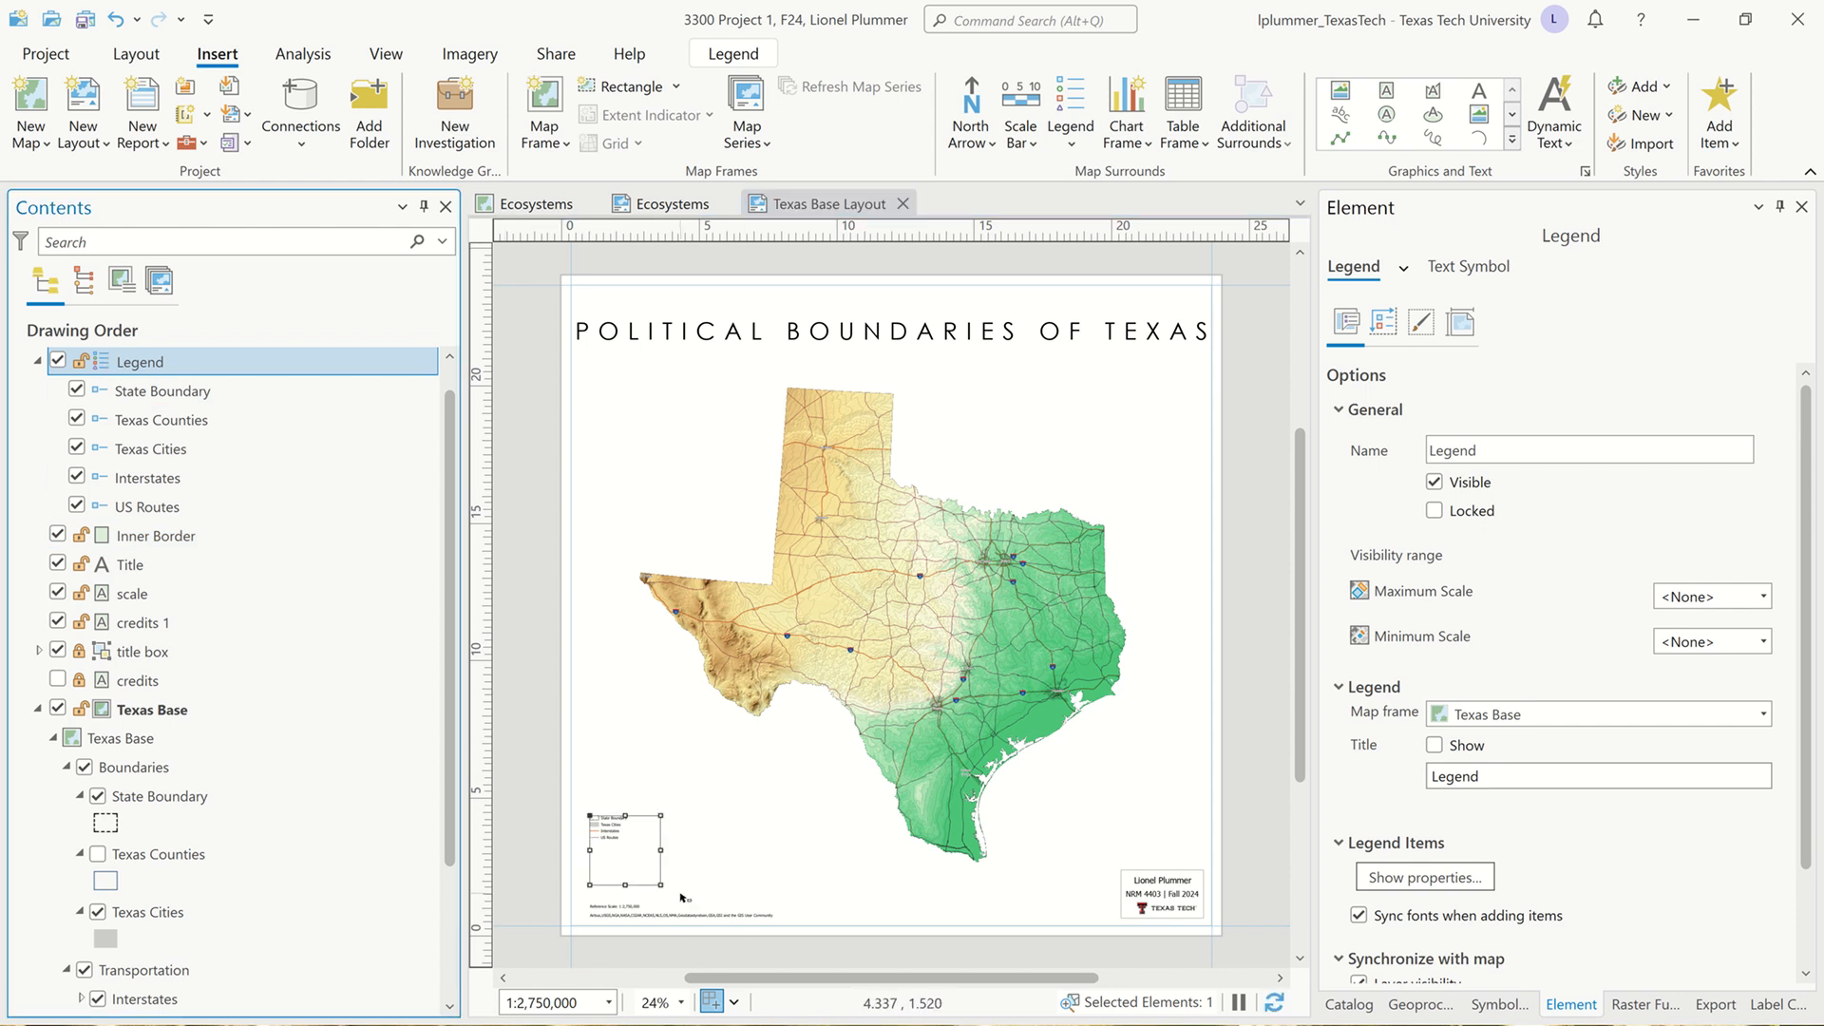
# Shrink the legend frame to fit its entries just above the scale text and save the project
pyautogui.moveTo(662, 882); pyautogui.dragTo(641, 842)
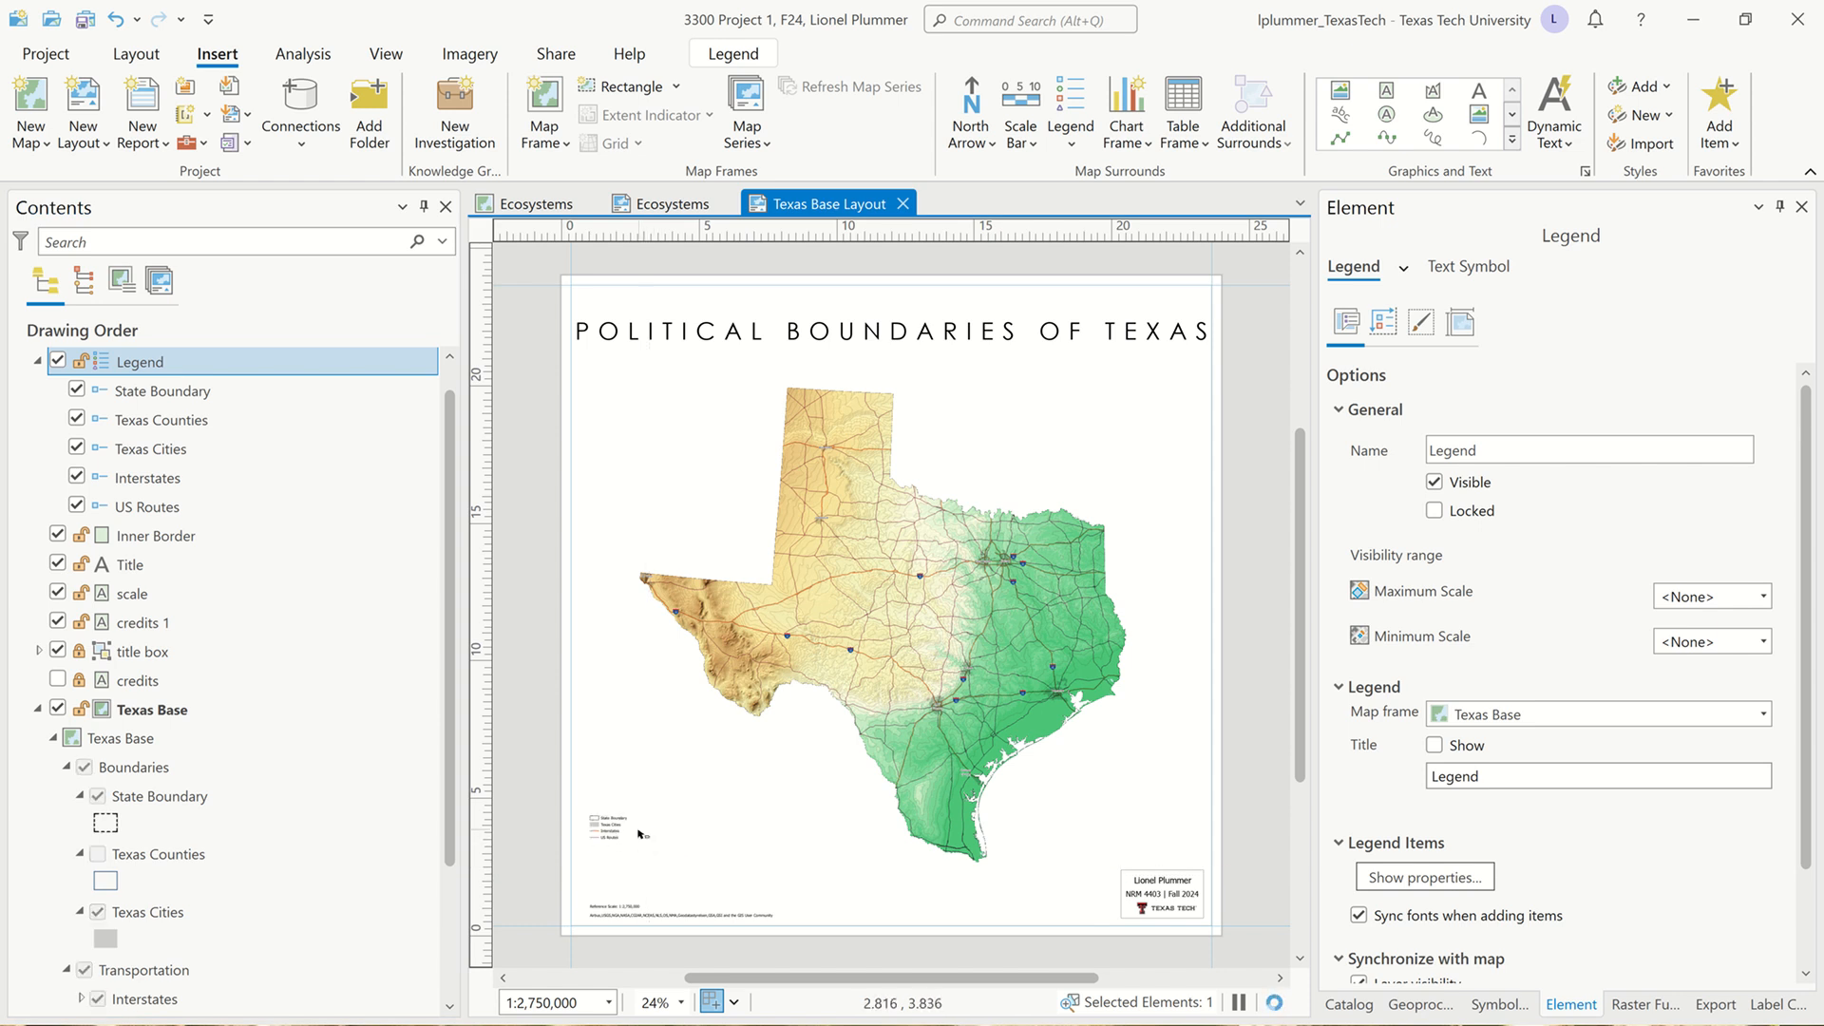
pyautogui.click(98, 368)
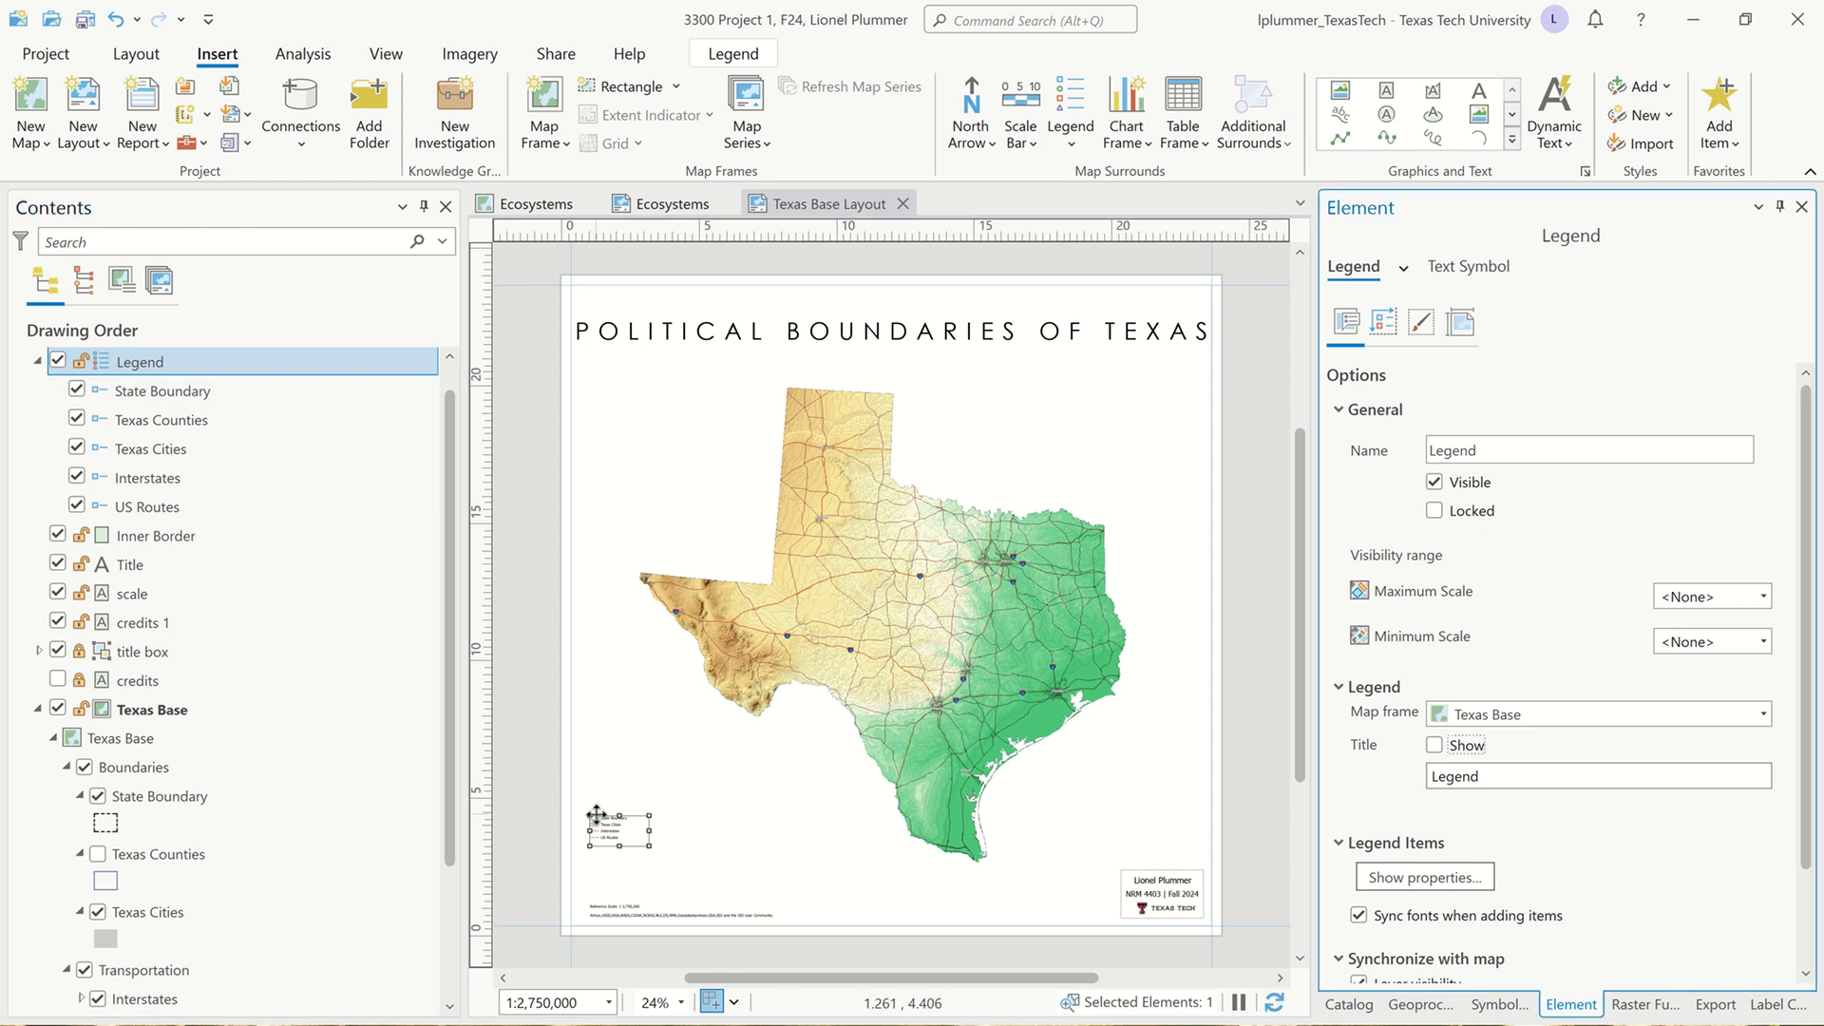
pyautogui.moveTo(593, 828); pyautogui.dragTo(591, 884)
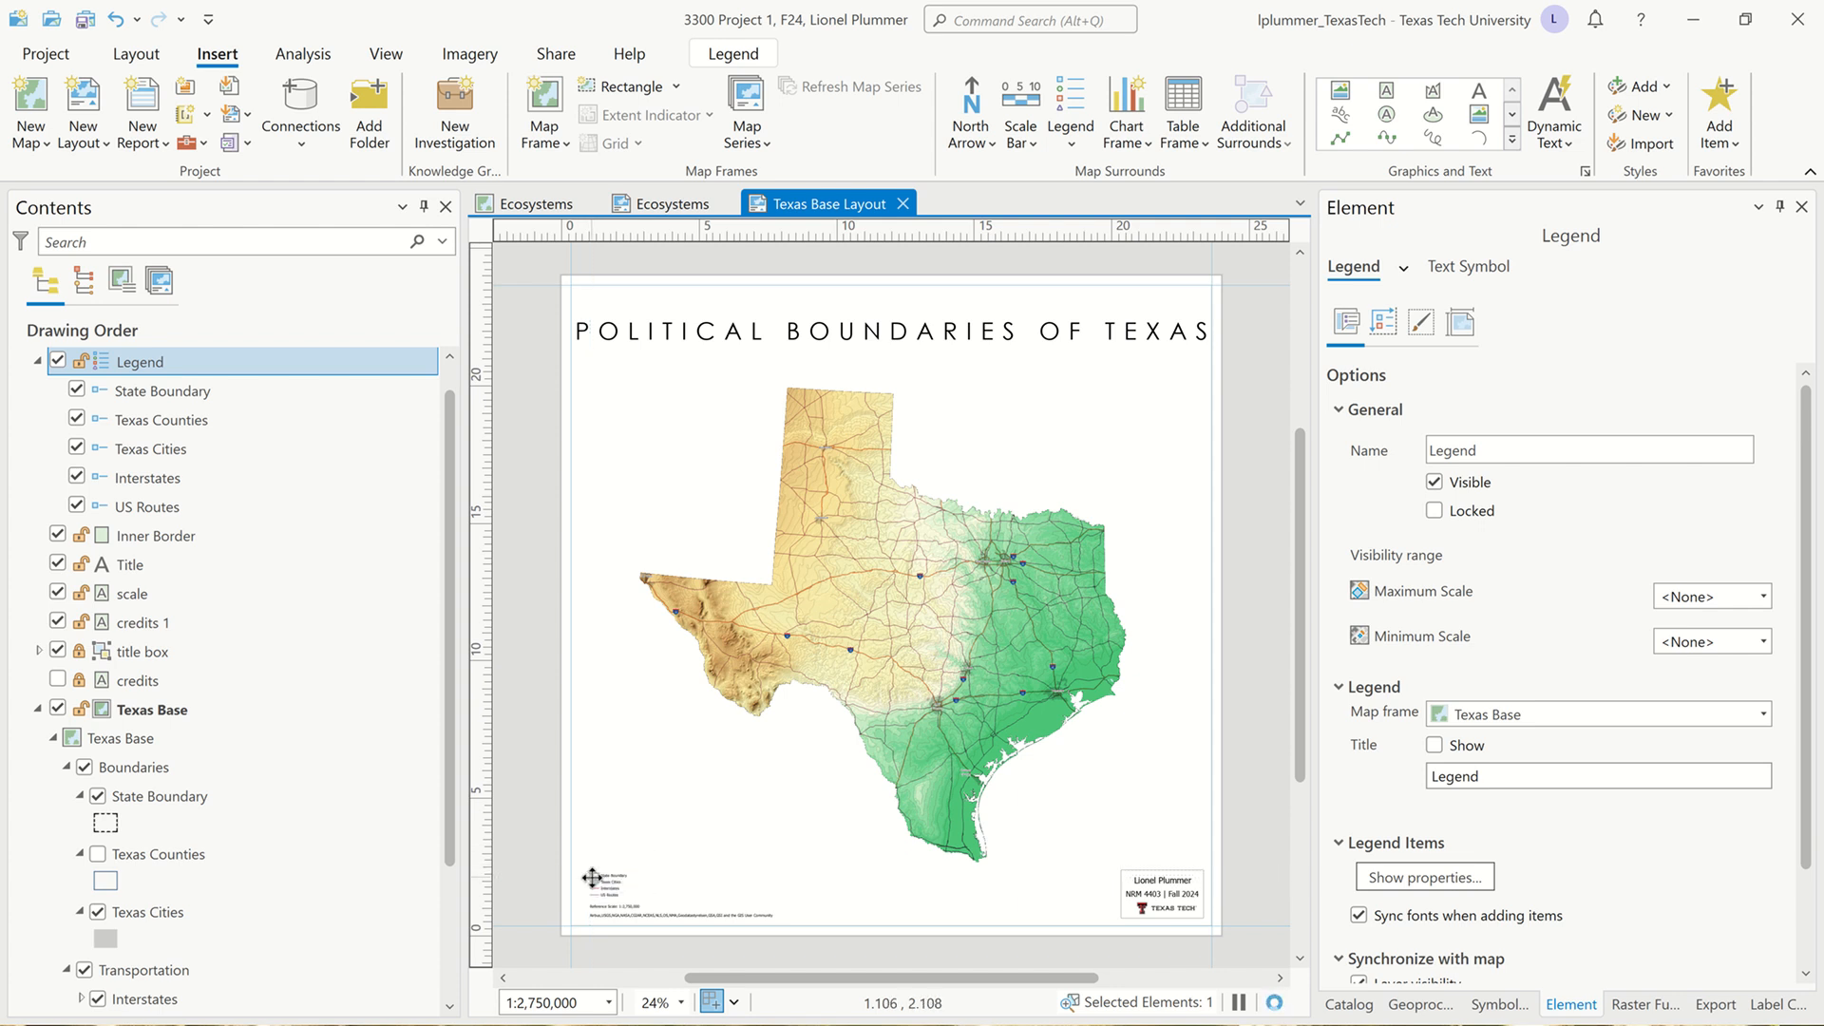
pyautogui.click(529, 774)
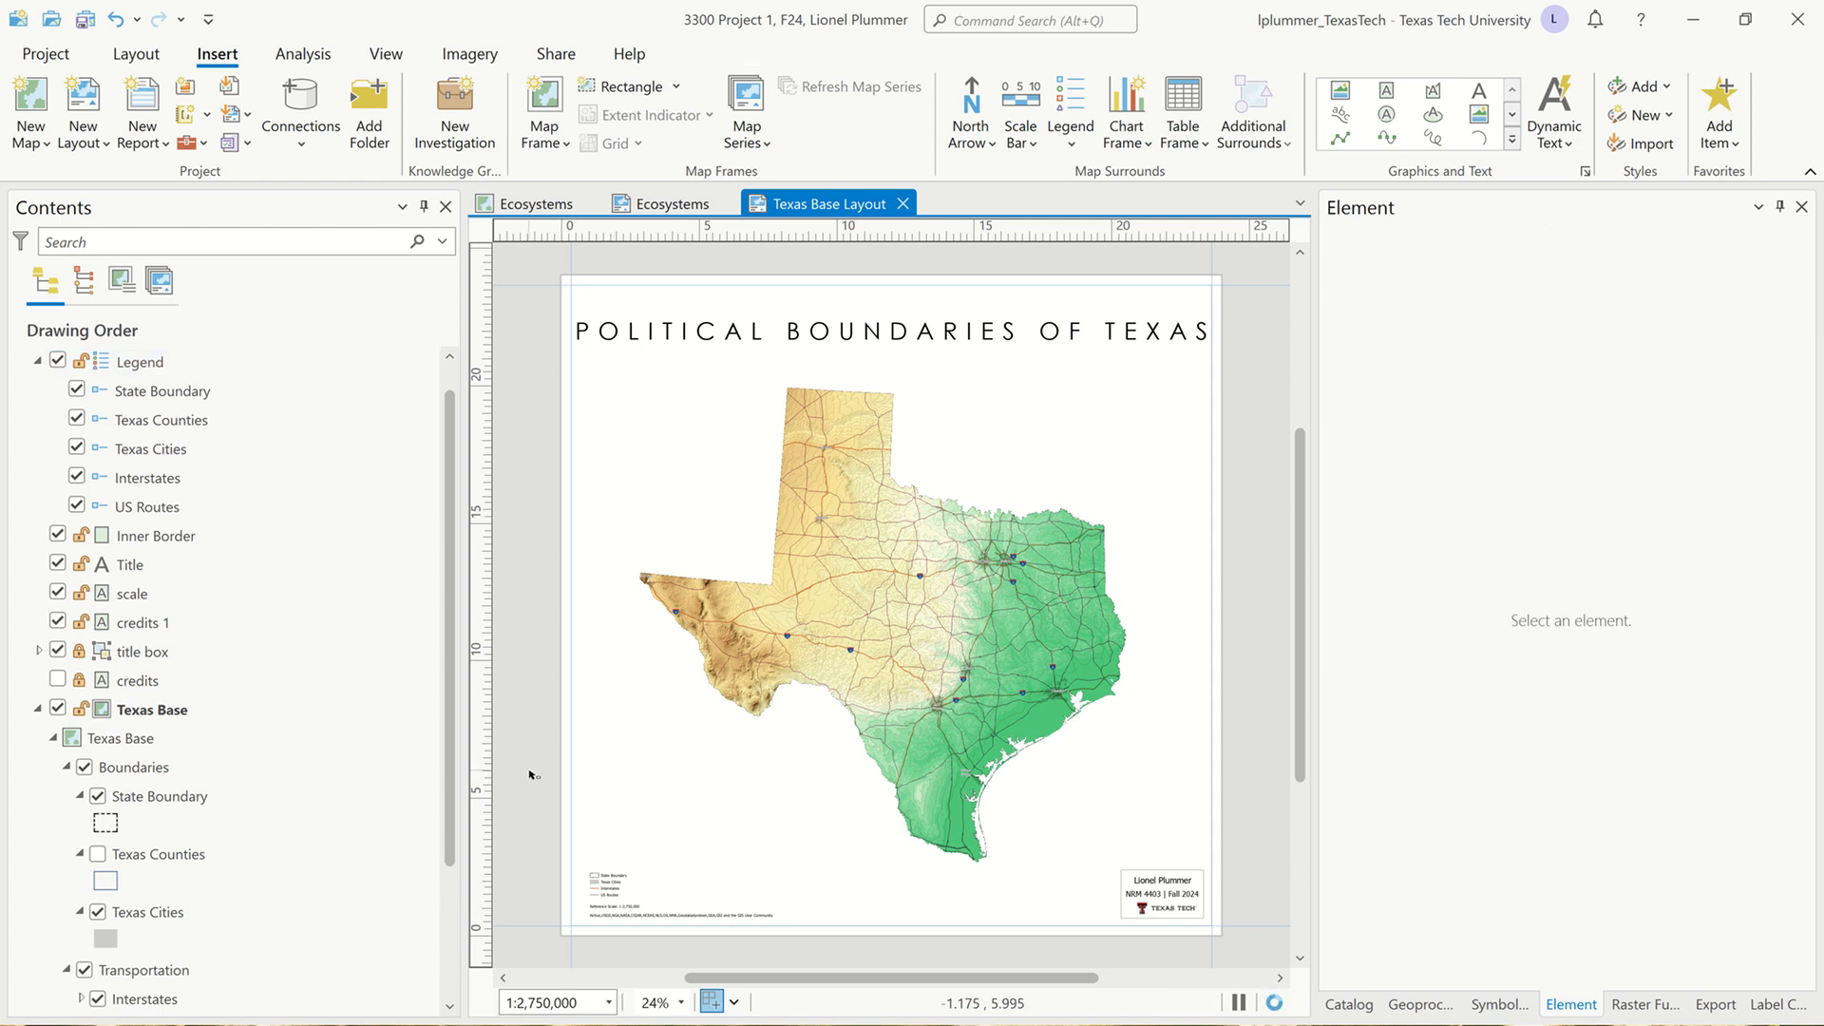
pyautogui.hotkey('ctrl', 's')
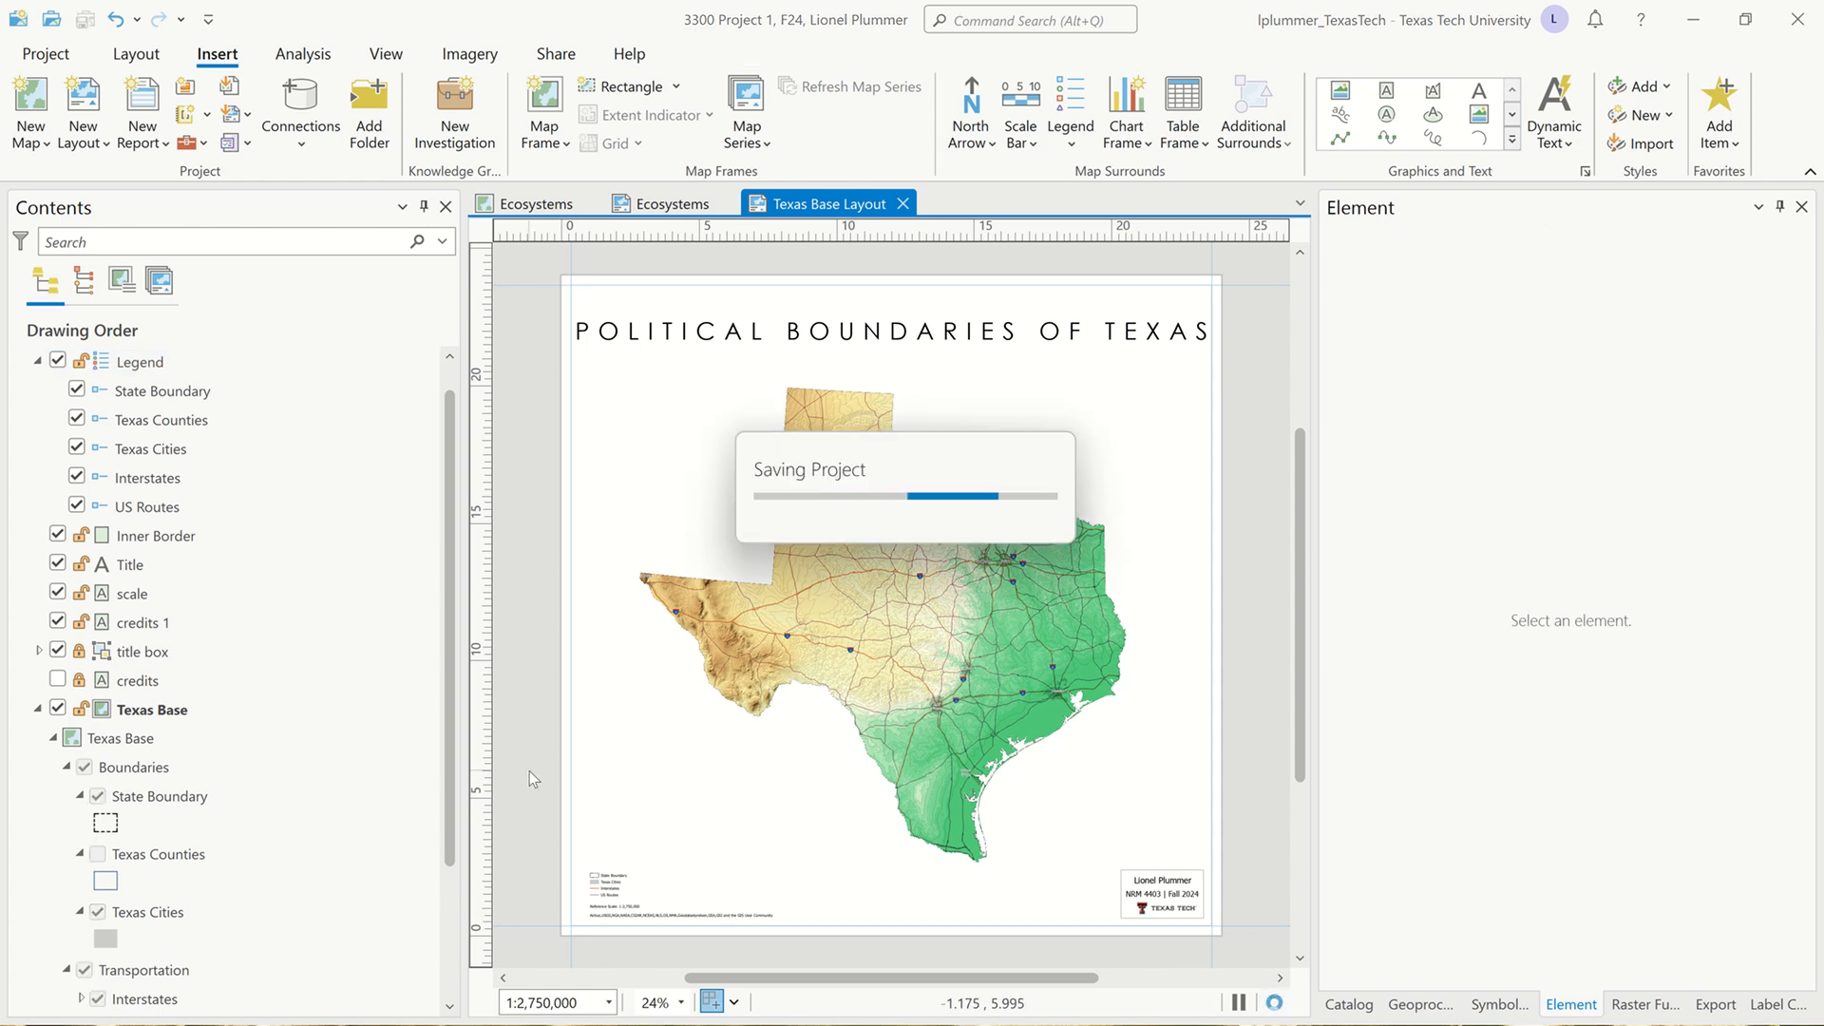
# Make the Texas Counties layer visible and set the halo size of its labels to 0.2 pt
pyautogui.click(96, 851)
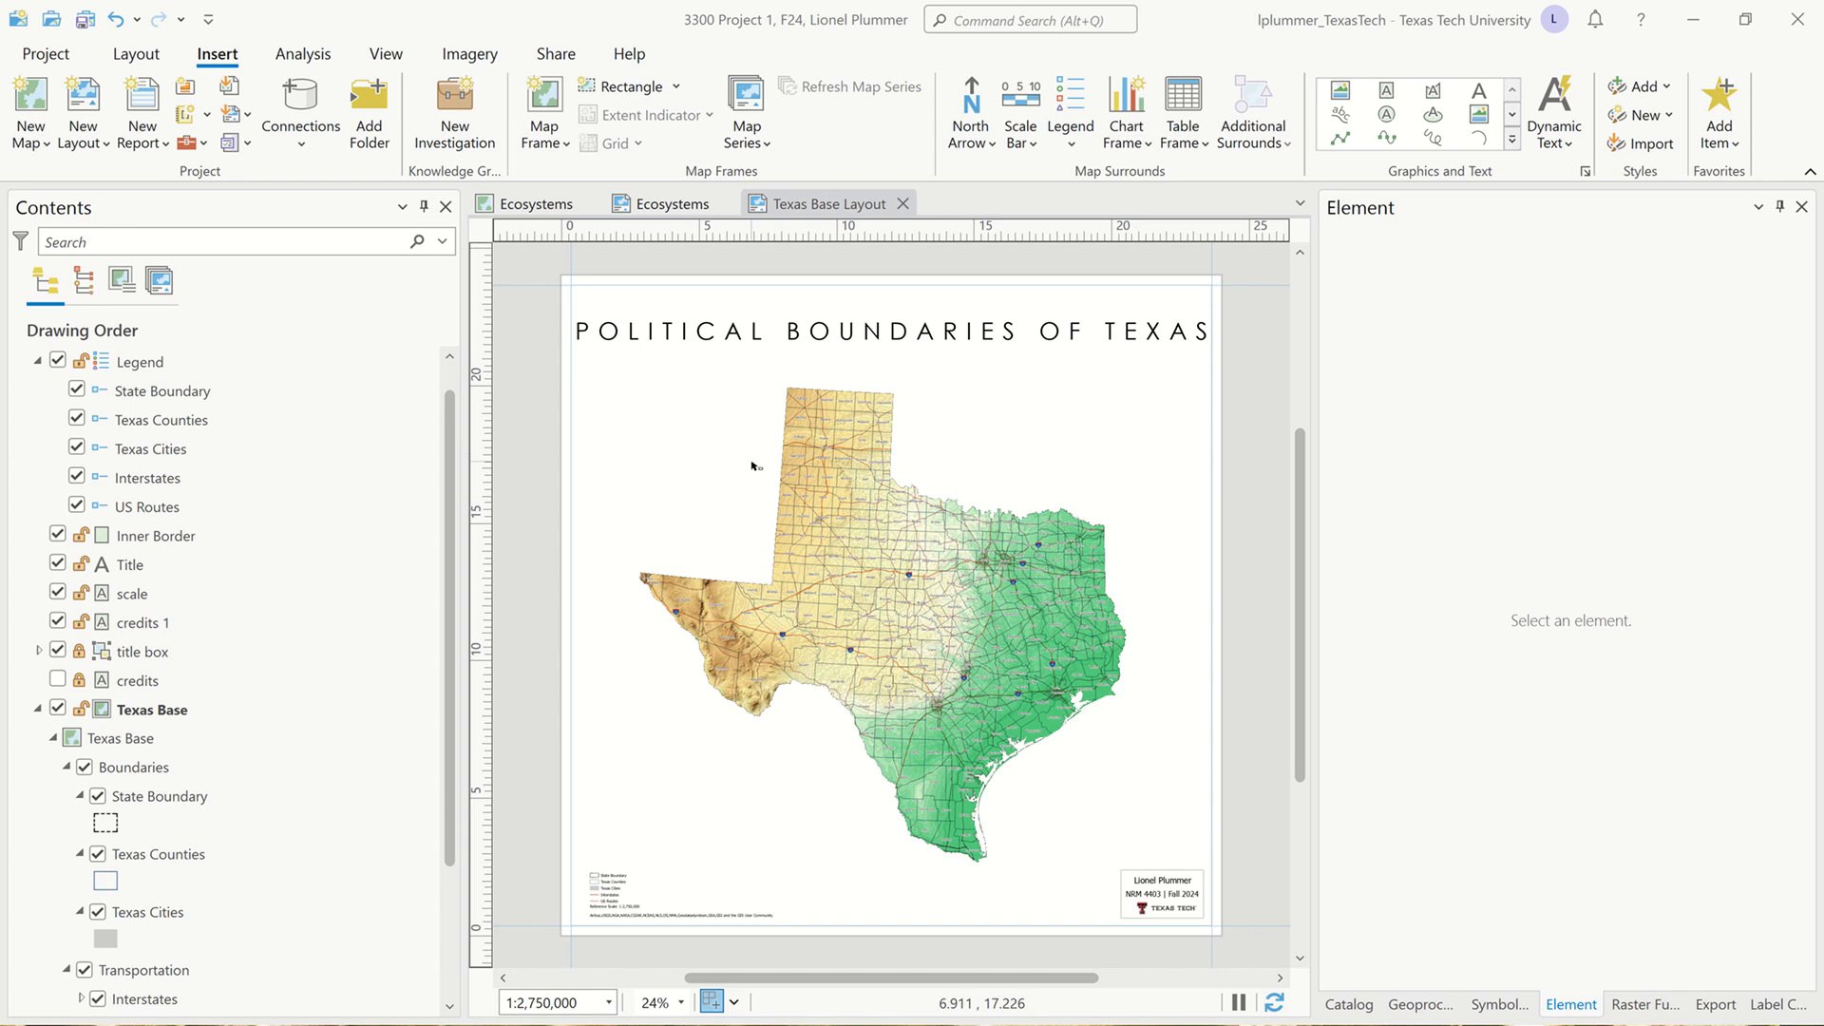
pyautogui.rightClick(179, 860)
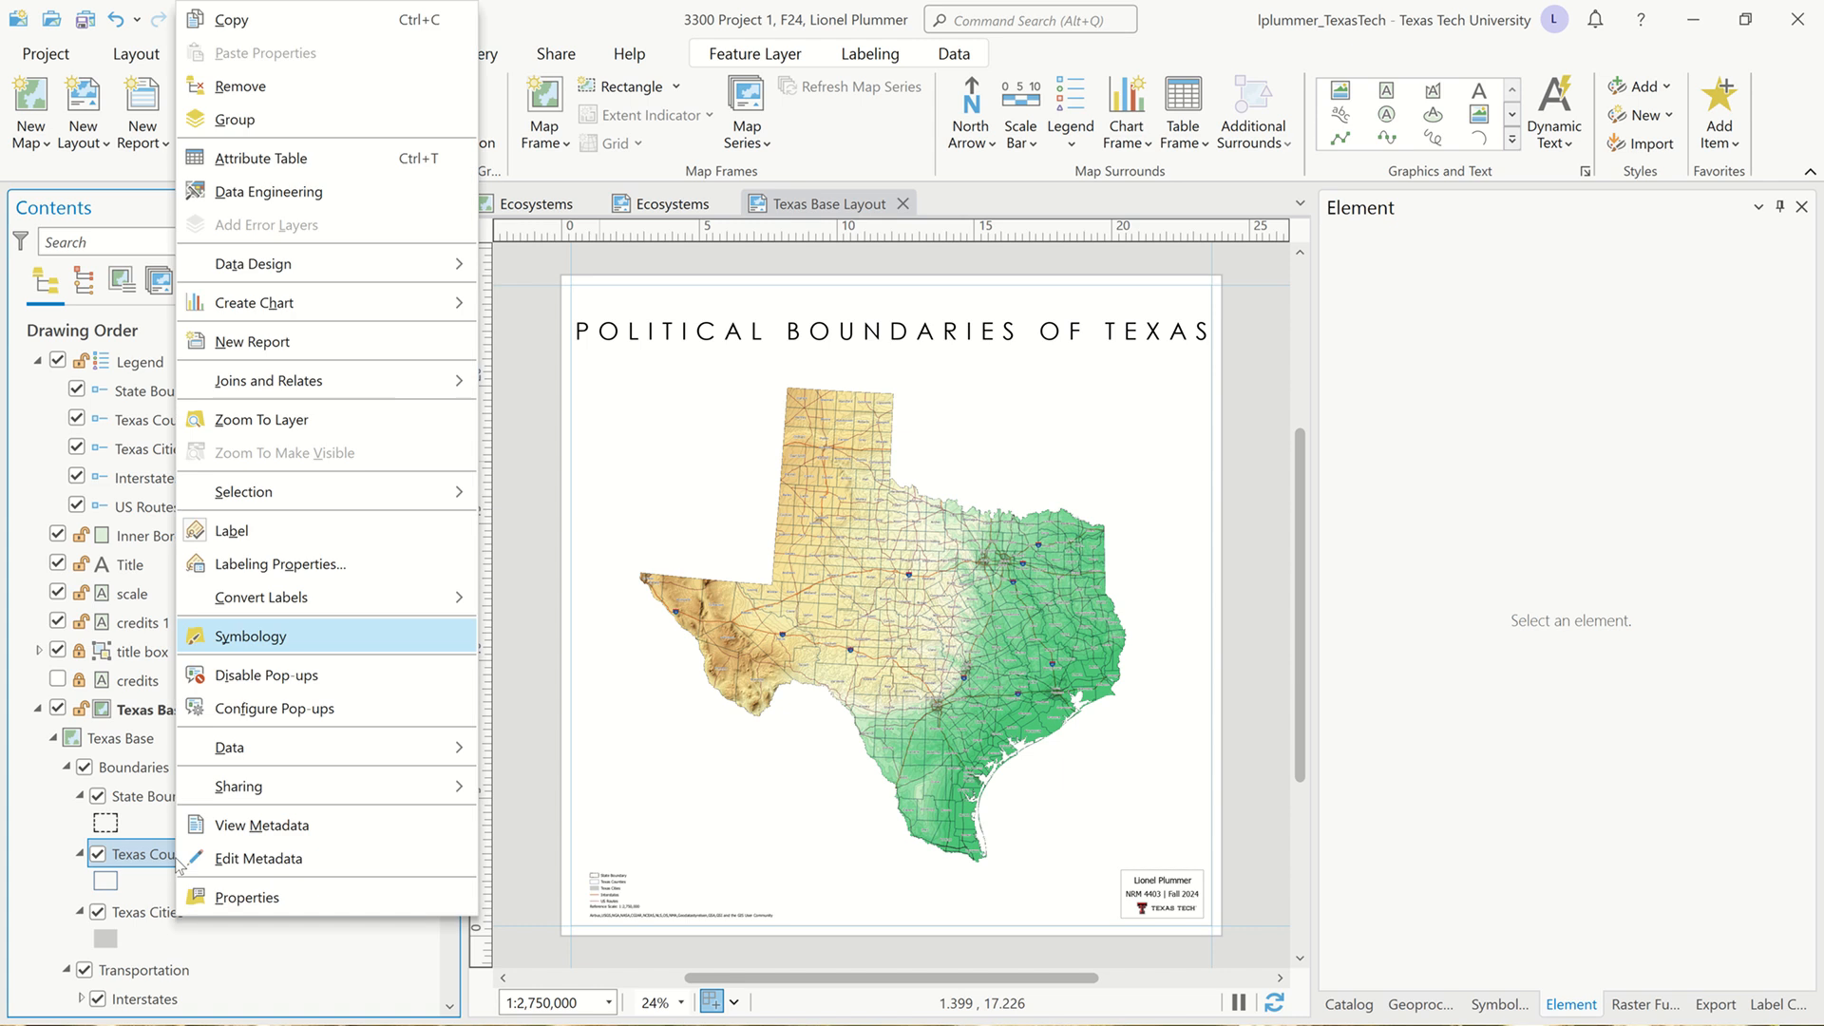
pyautogui.click(294, 569)
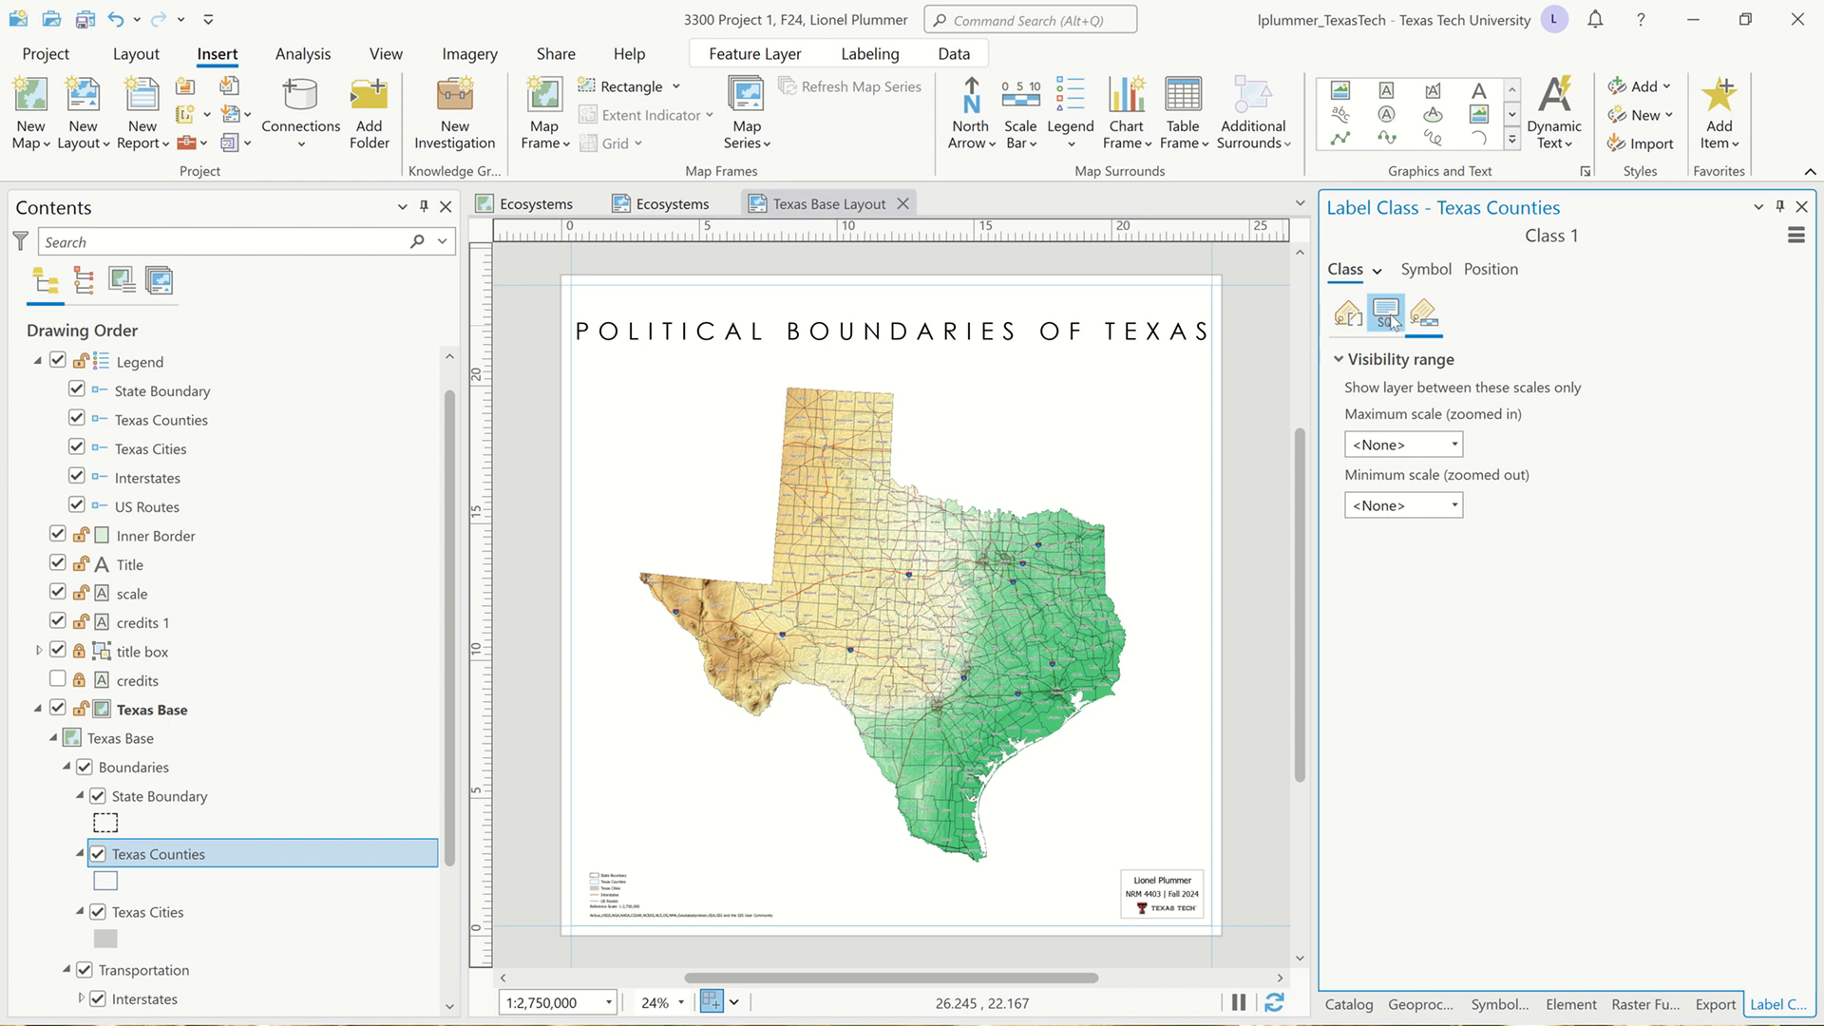
pyautogui.click(1423, 271)
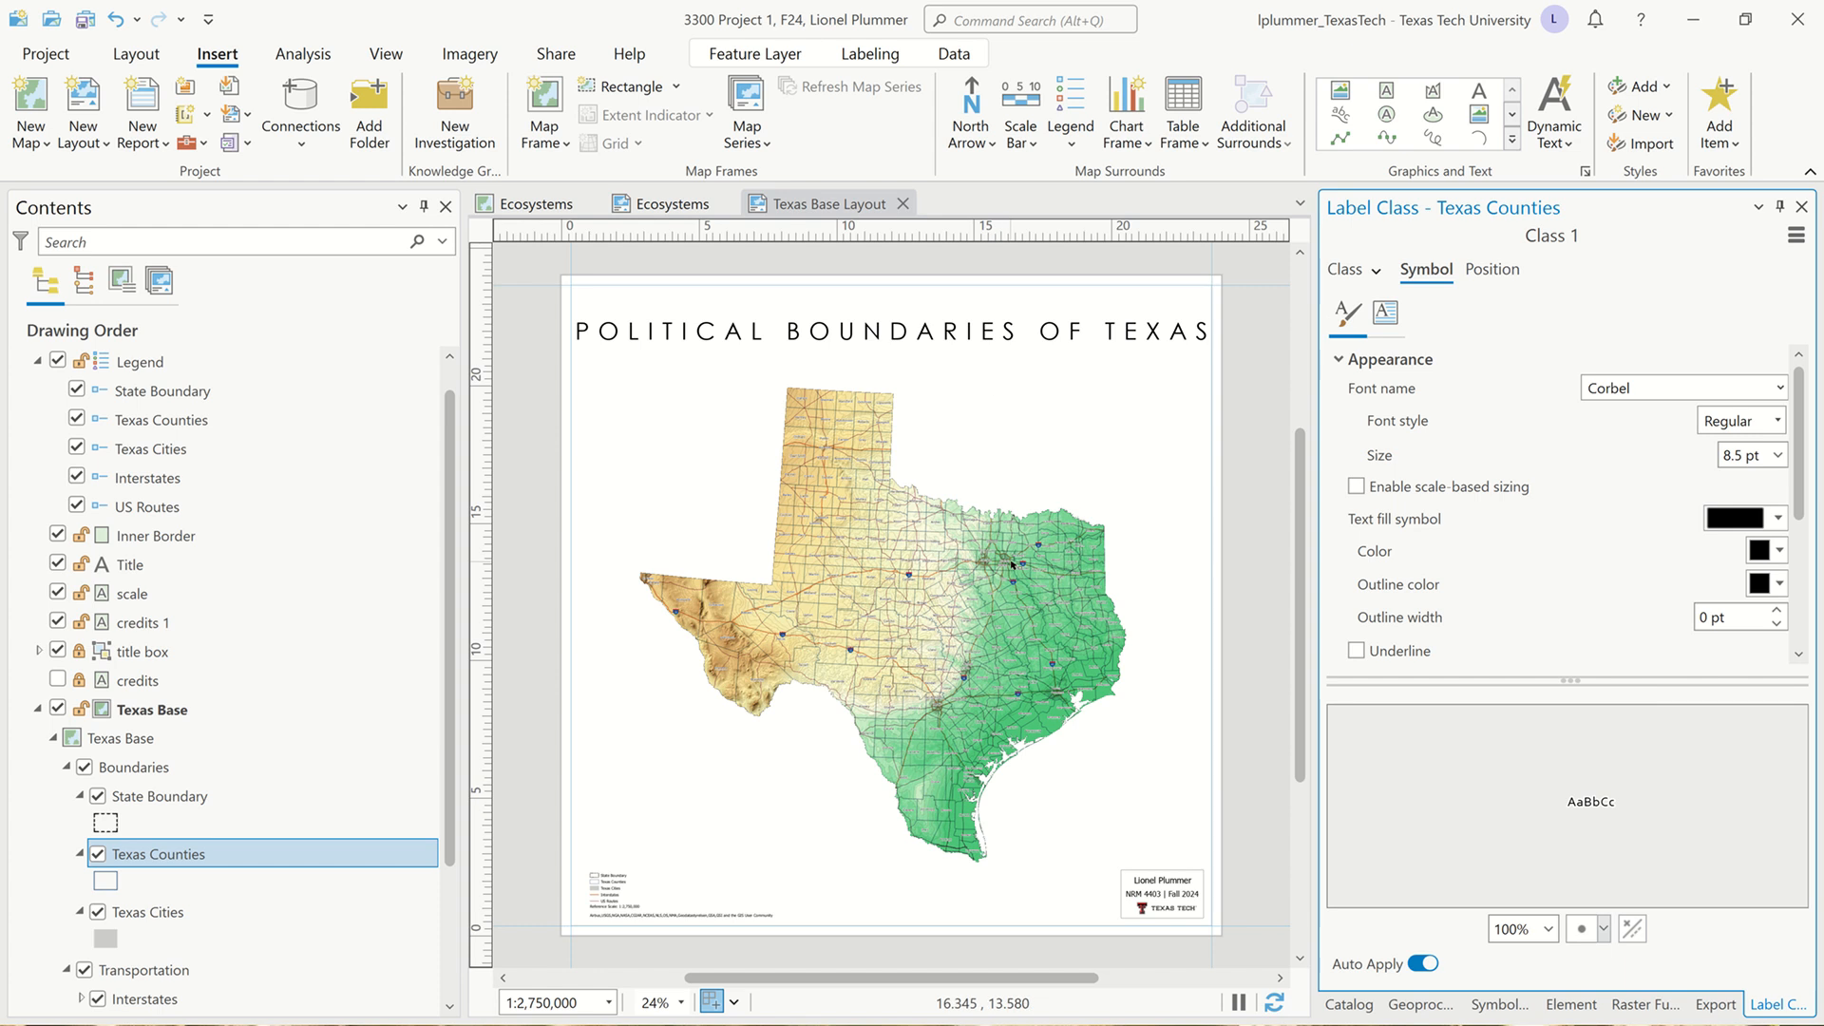
pyautogui.scroll(-1, 1472, 500)
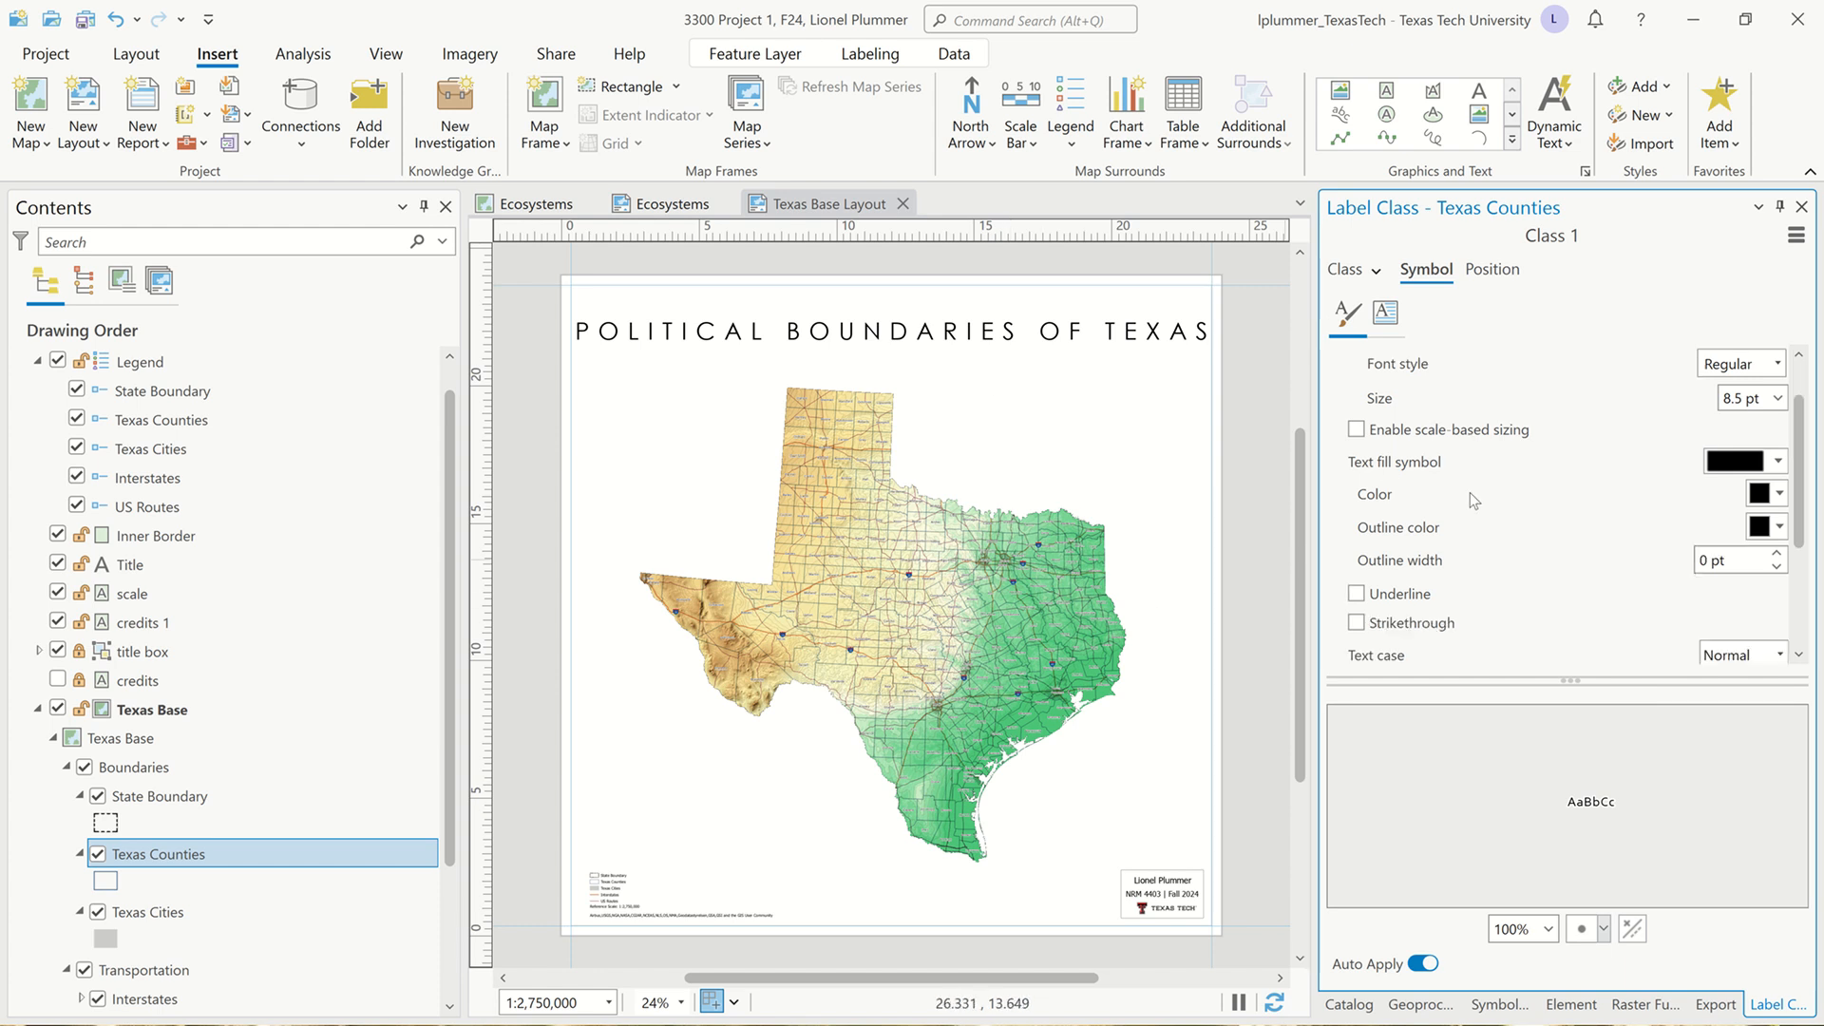
pyautogui.scroll(-3, 1468, 492)
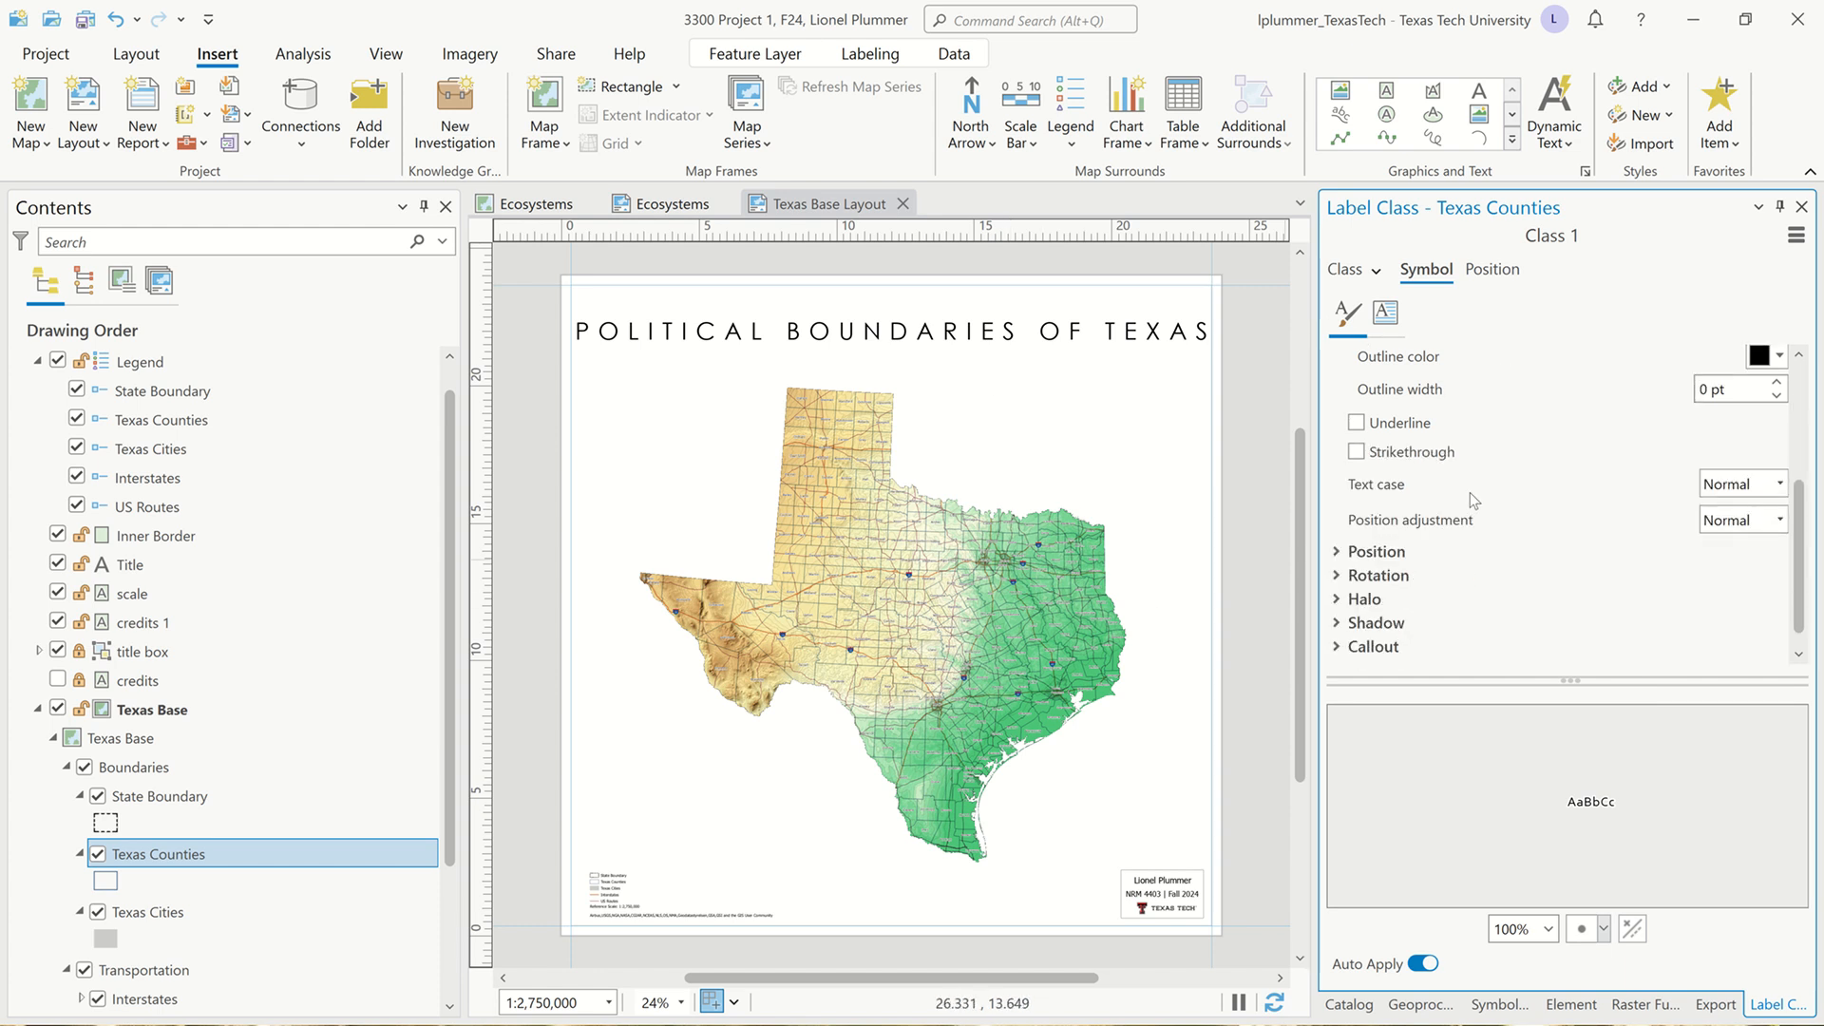
pyautogui.click(1340, 604)
pyautogui.scroll(-3, 1679, 624)
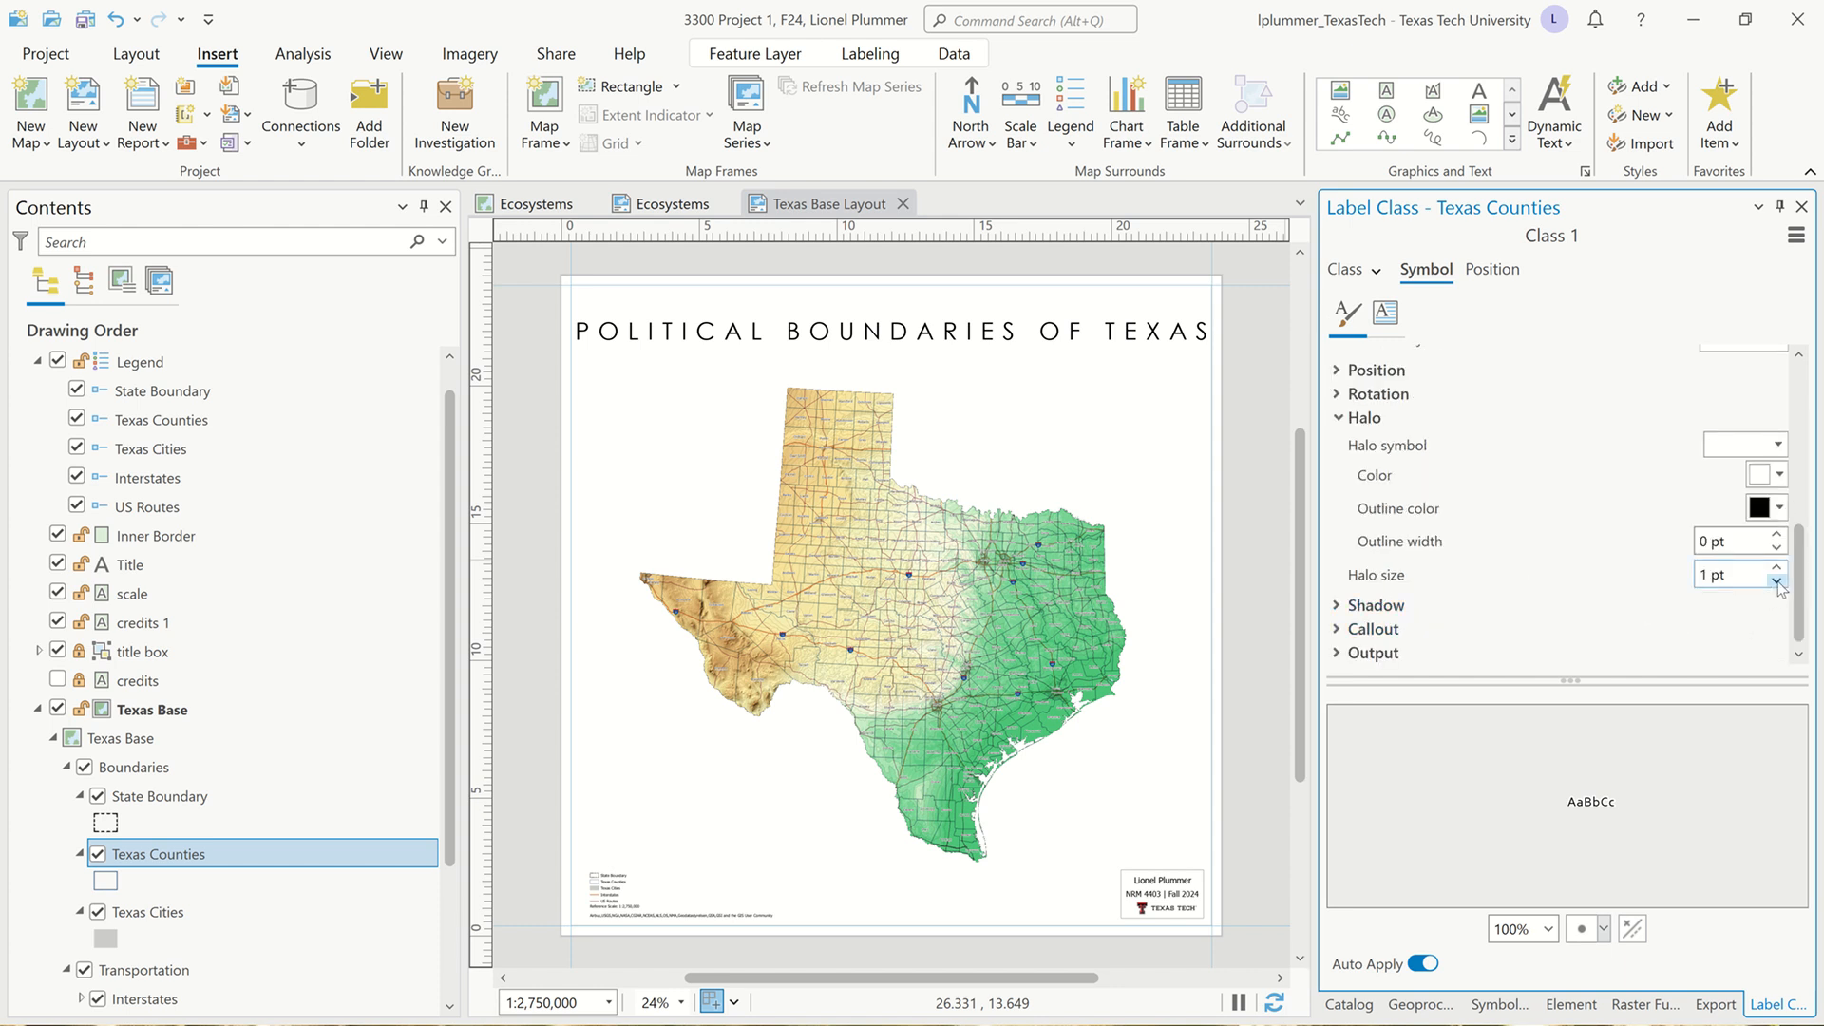
pyautogui.moveTo(1730, 576); pyautogui.dragTo(1535, 567)
pyautogui.press('BackSpace')
pyautogui.write('.2')
pyautogui.press('Tab')
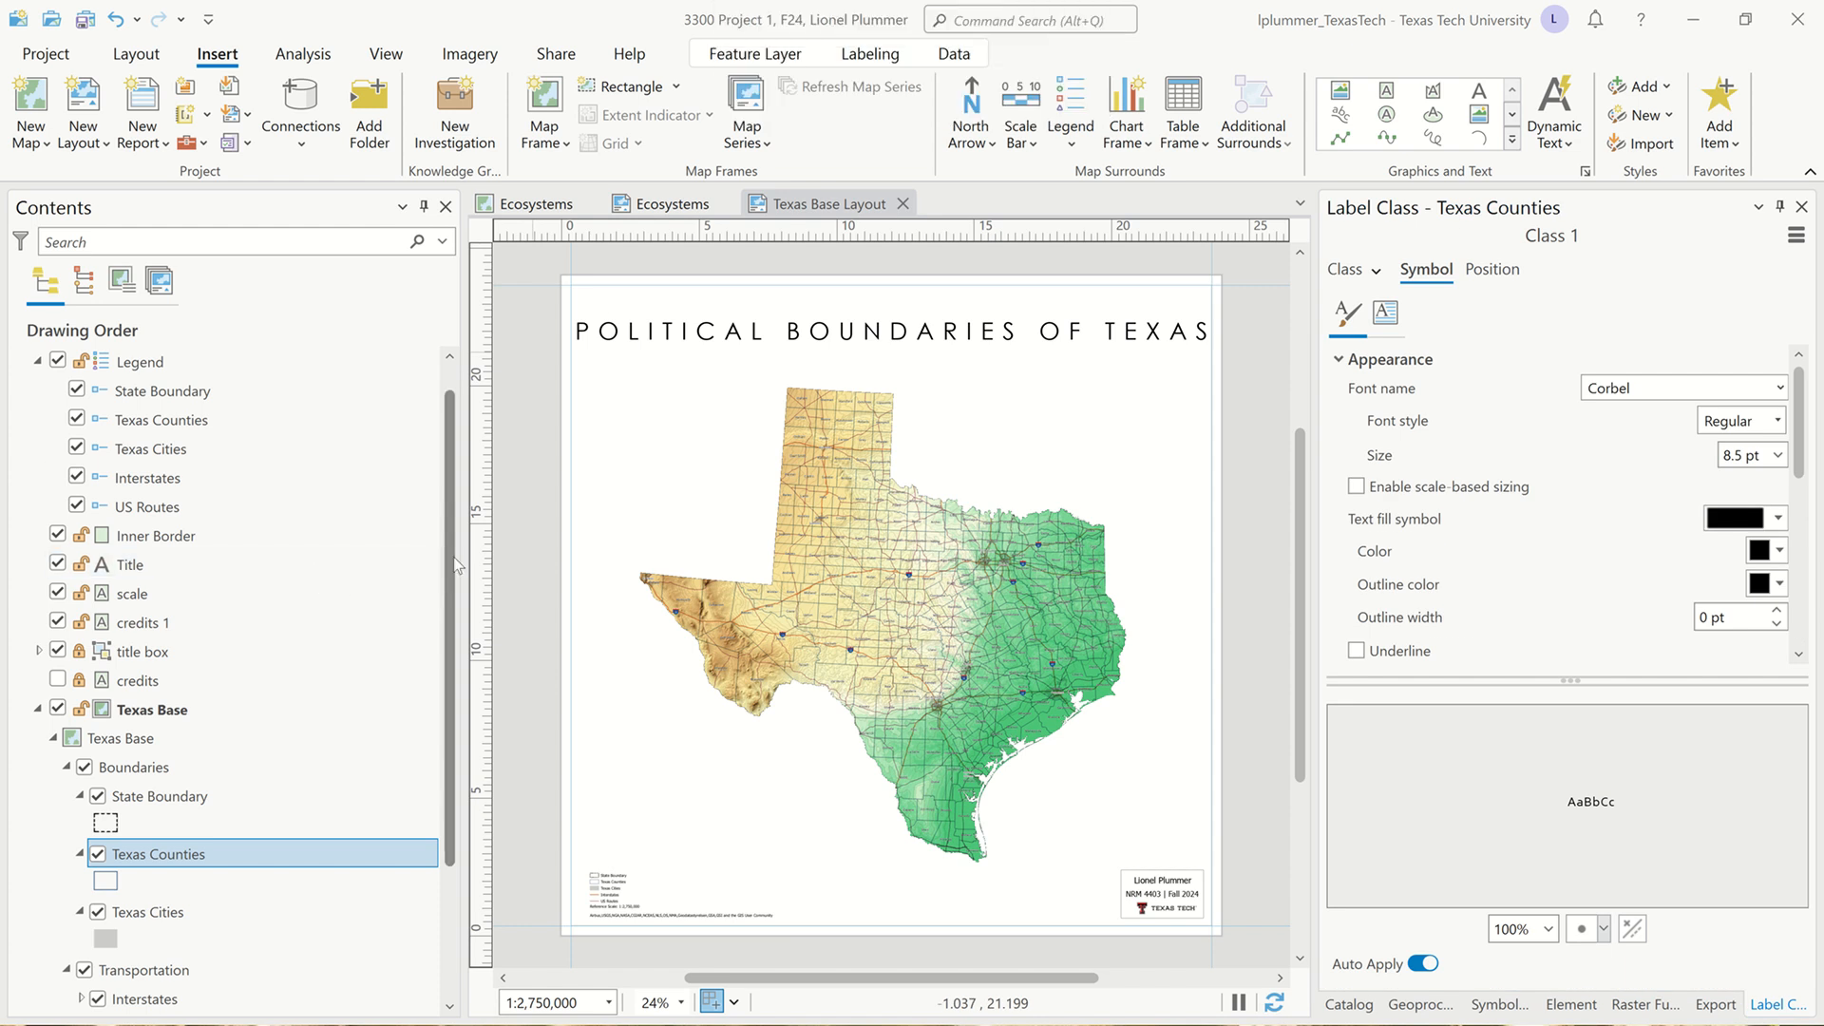
pyautogui.click(1278, 859)
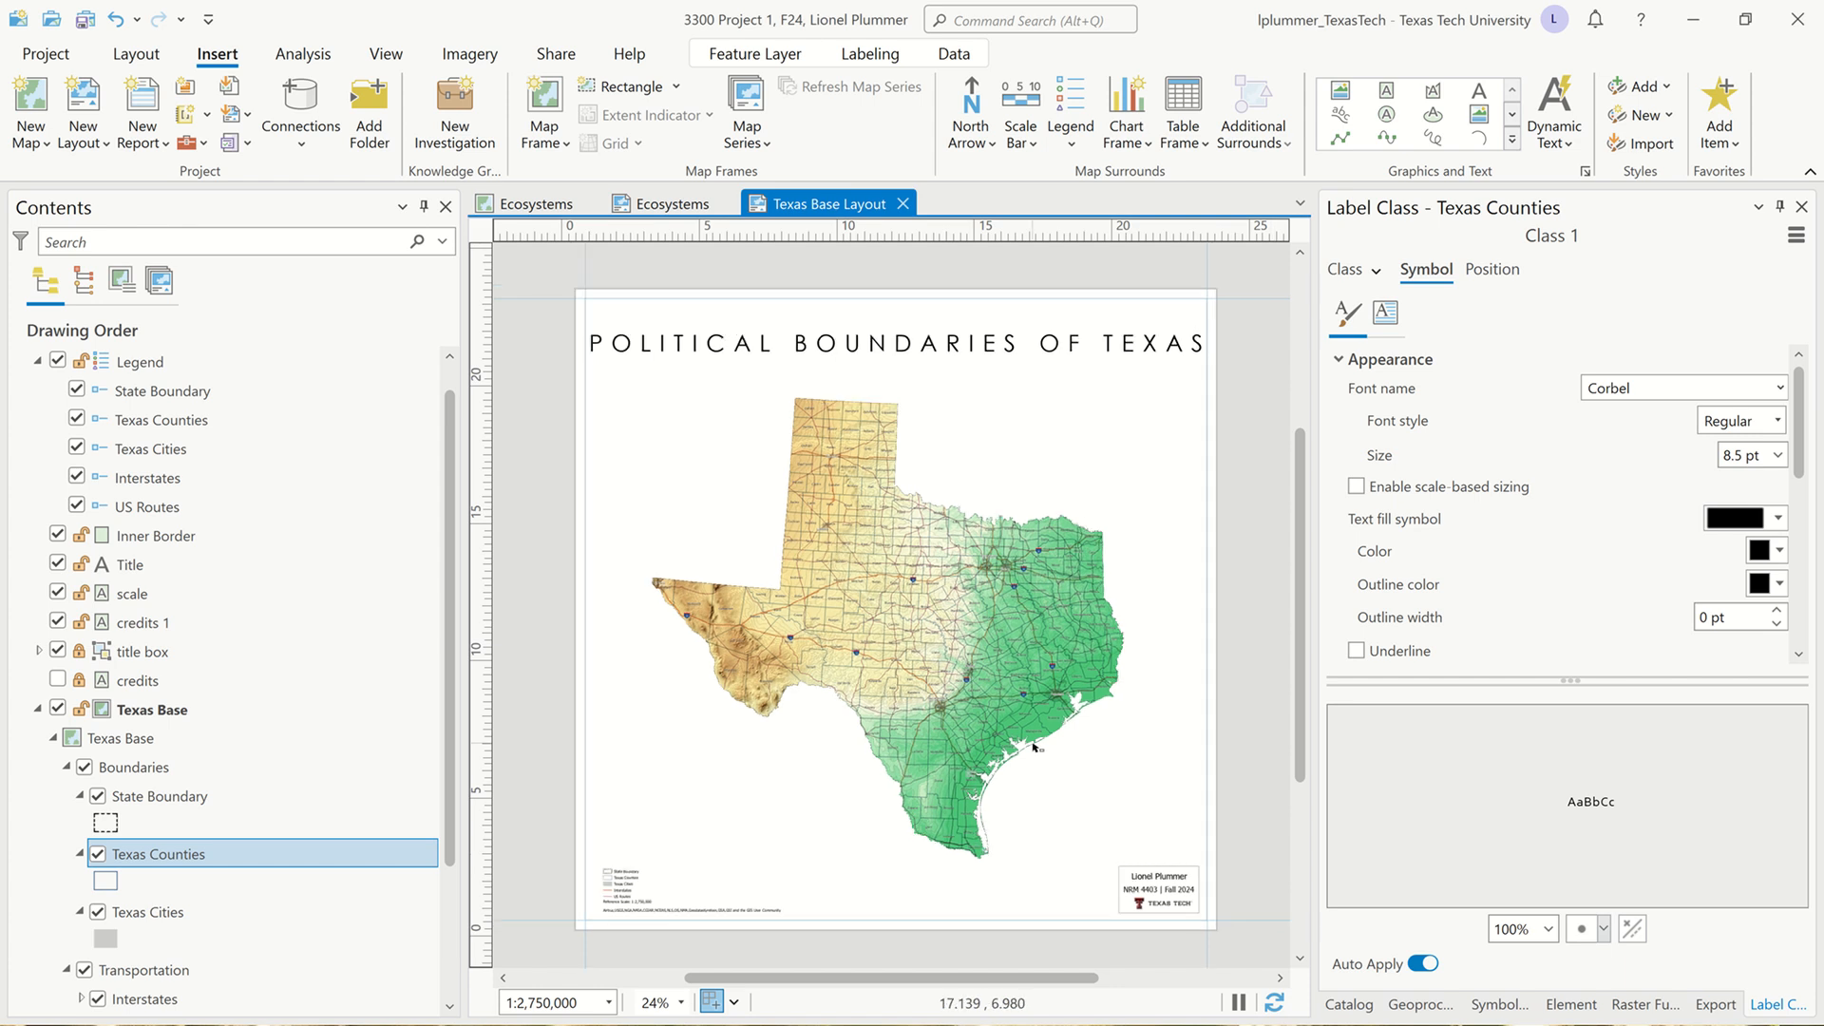
pyautogui.moveTo(1033, 746); pyautogui.dragTo(1033, 730)
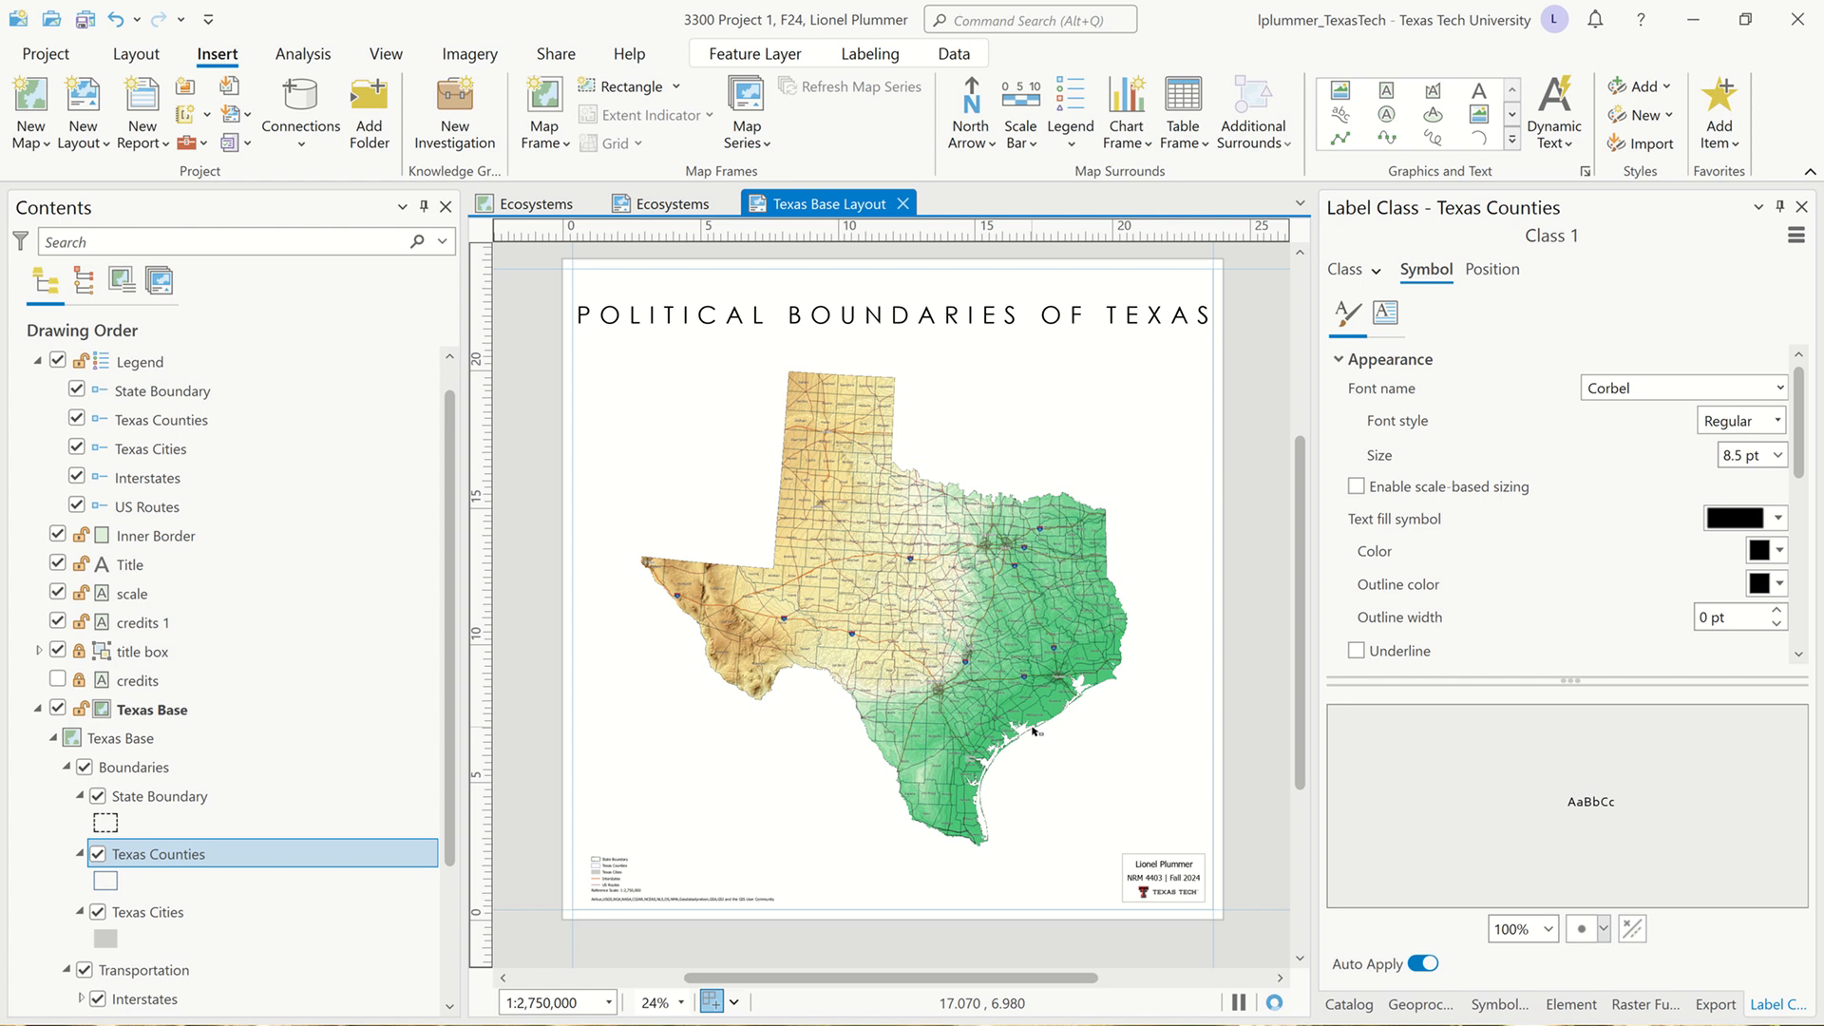
pyautogui.hotkey('alt', 'Tab')
pyautogui.hotkey('alt', 'Tab')
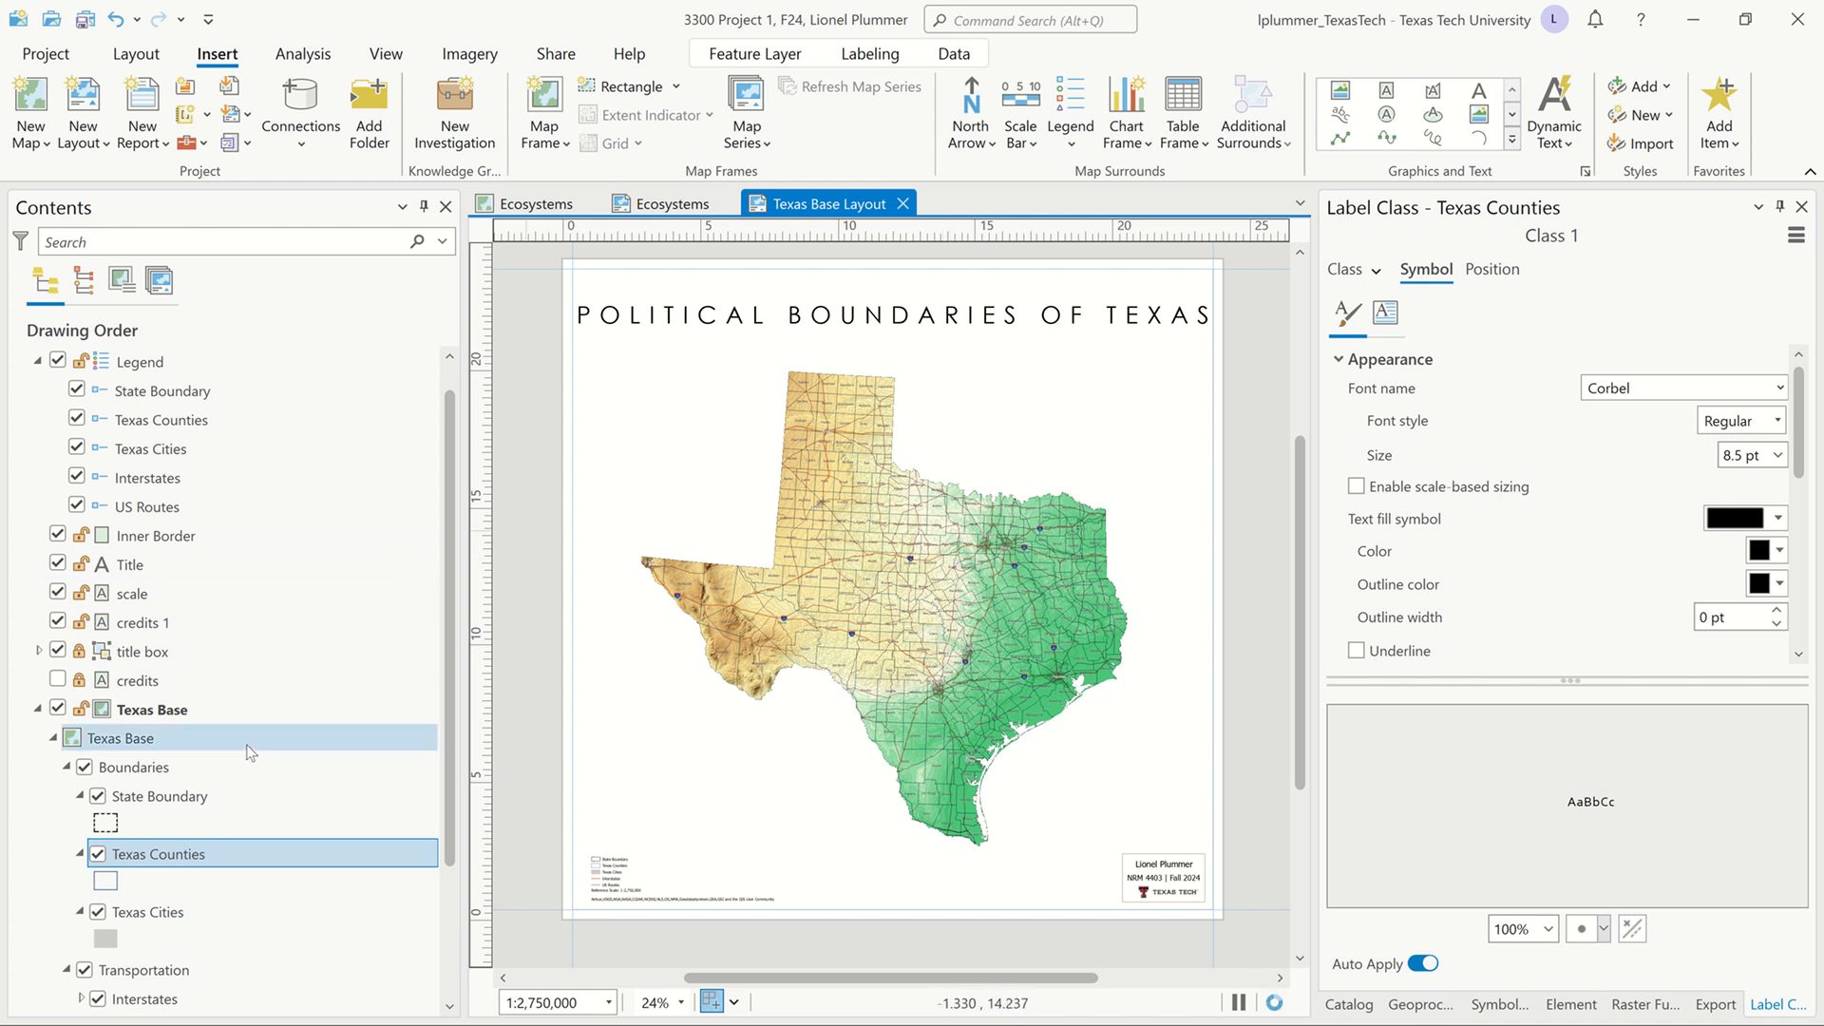
# Set the Interstates line width to 2 pt and open the US Routes line symbol's properties
pyautogui.scroll(-2, 238, 819)
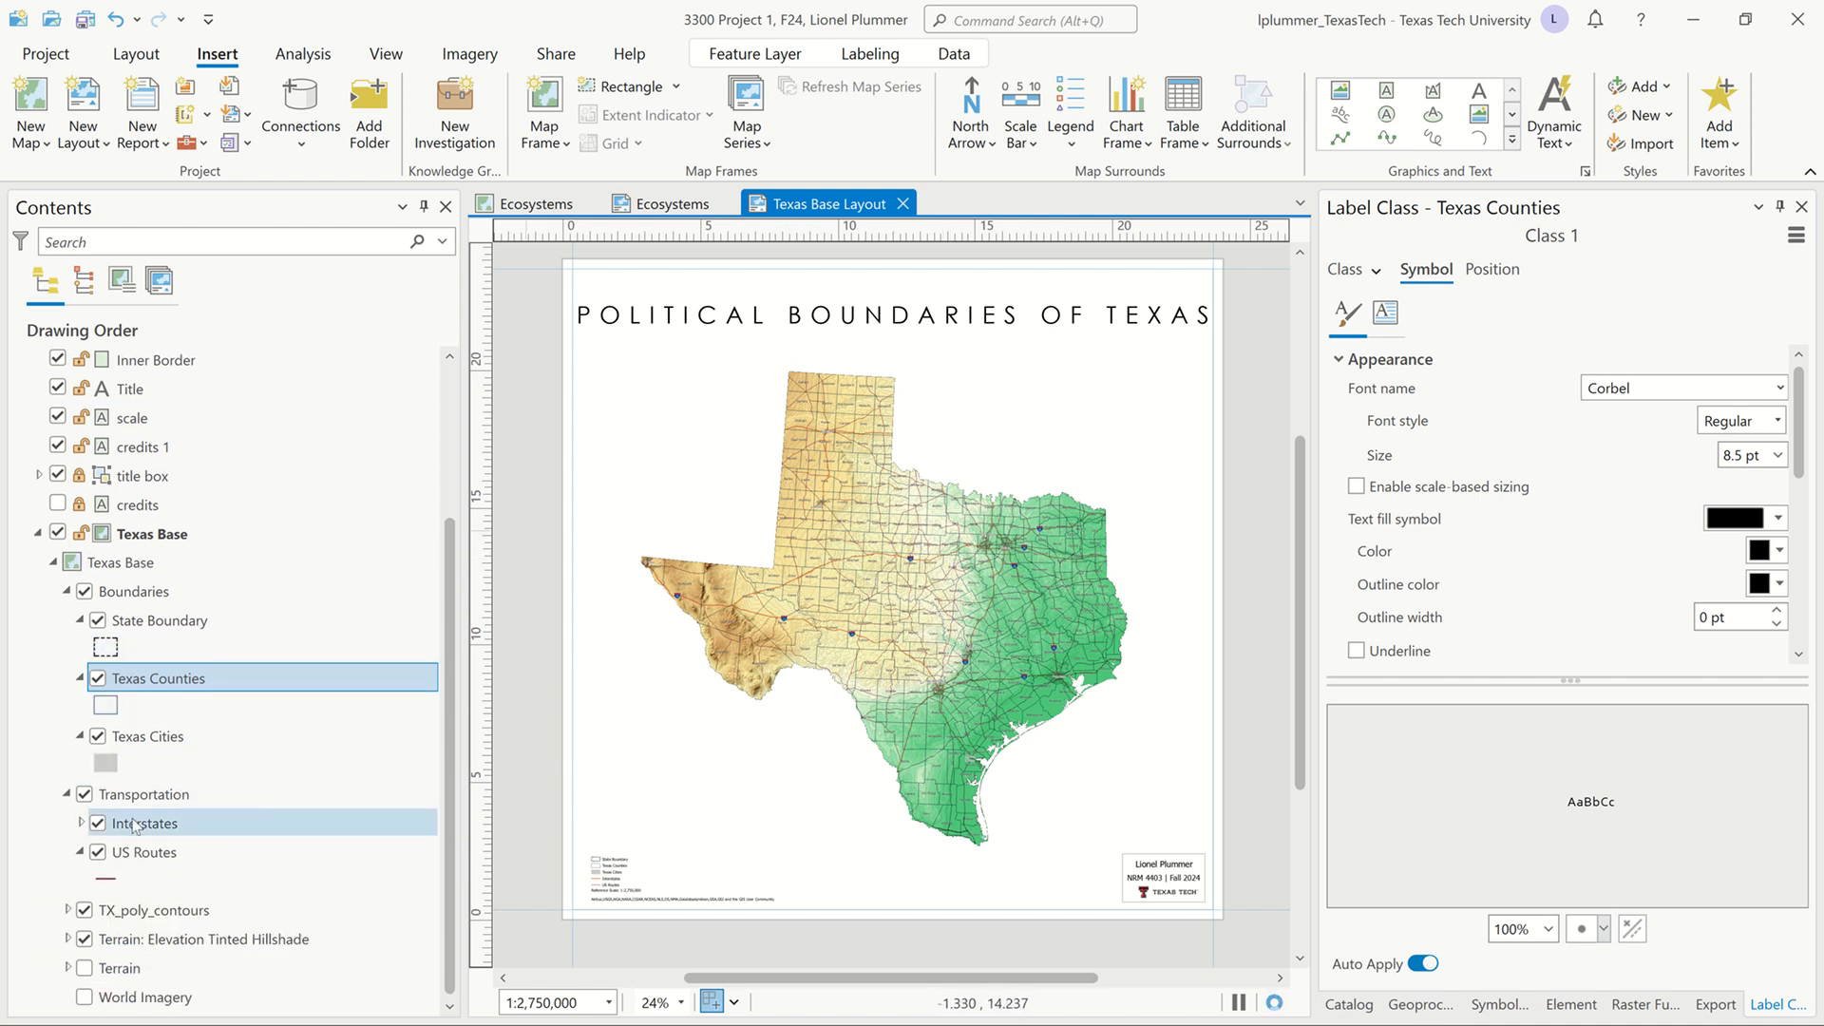
pyautogui.click(81, 824)
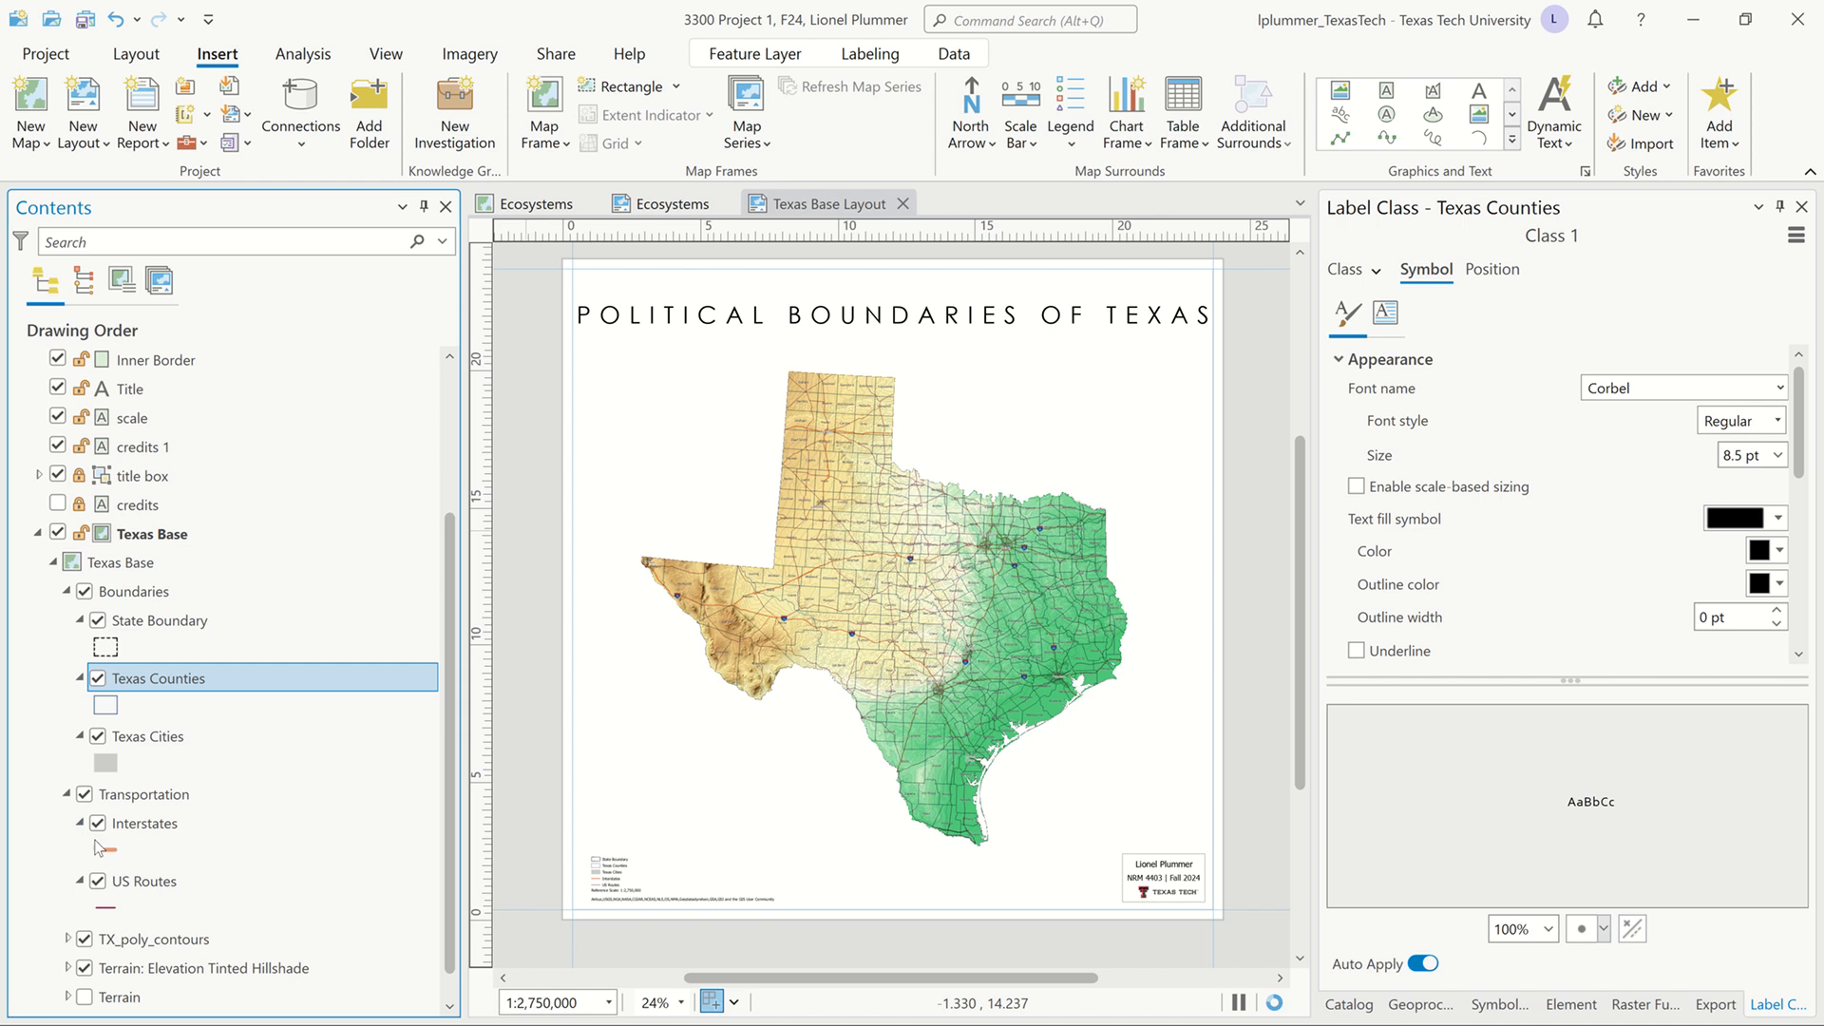
pyautogui.click(107, 850)
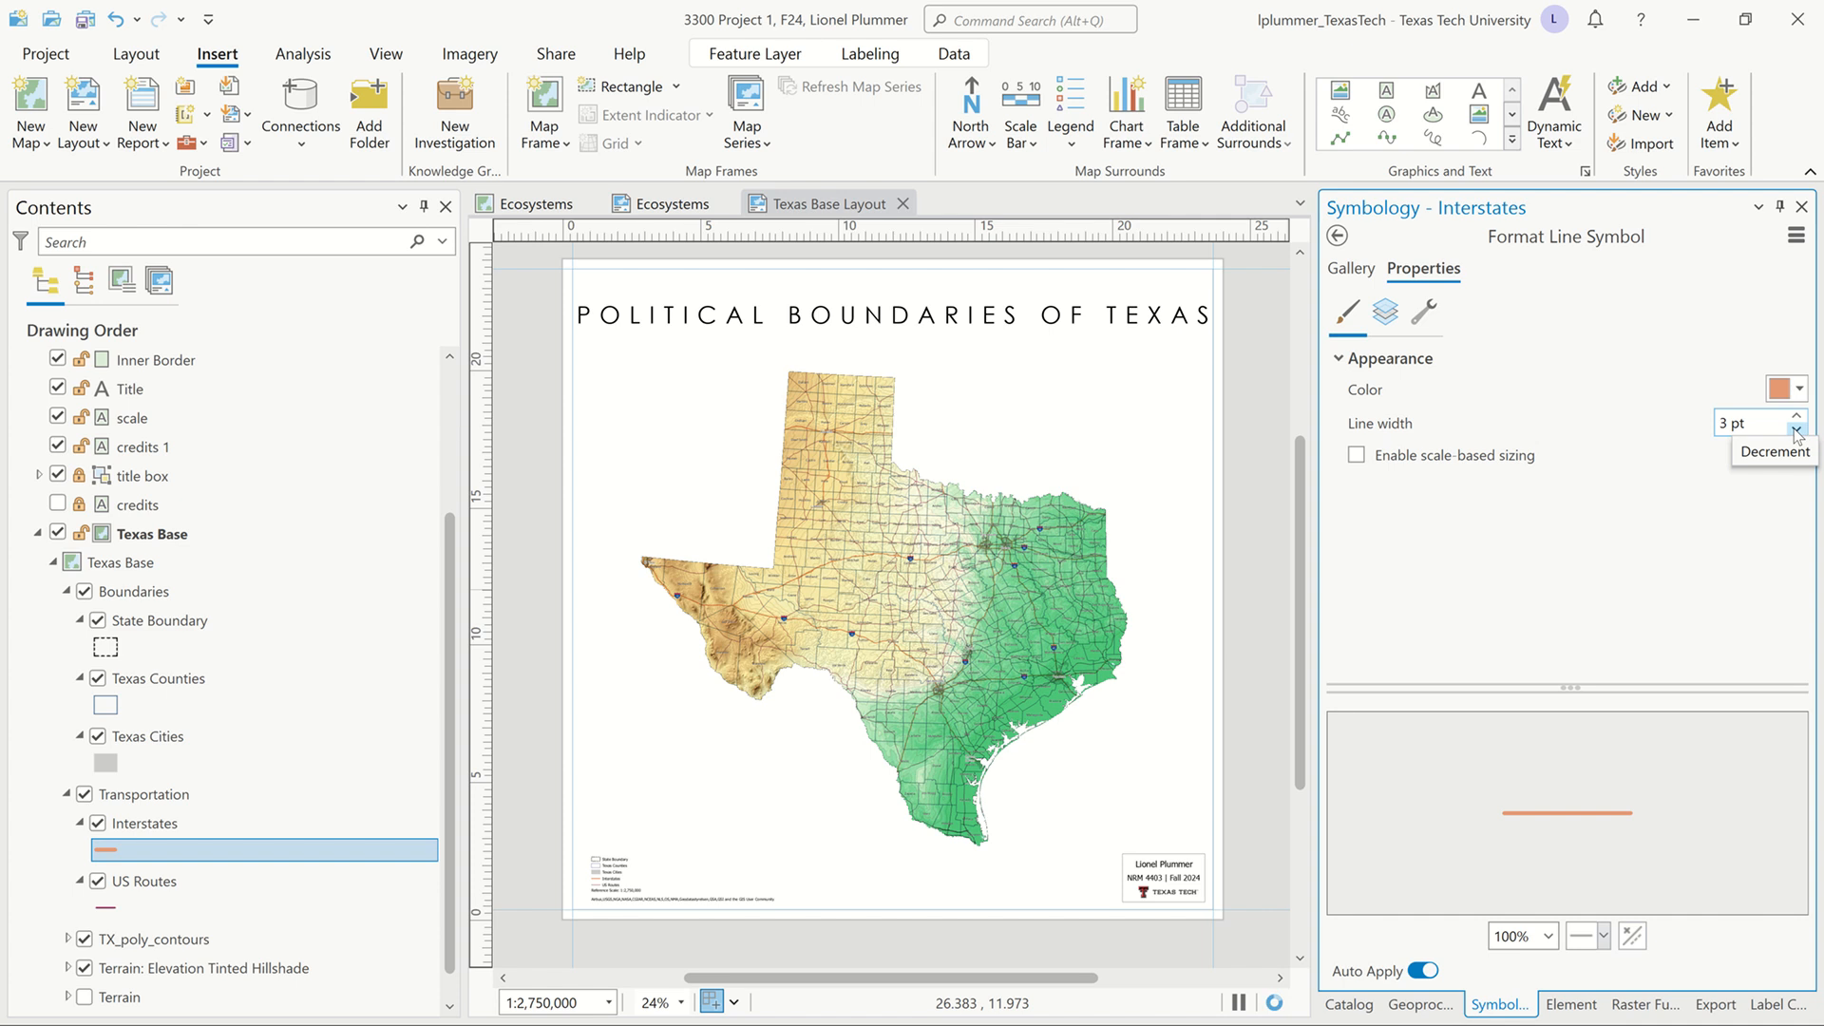
pyautogui.click(1797, 431)
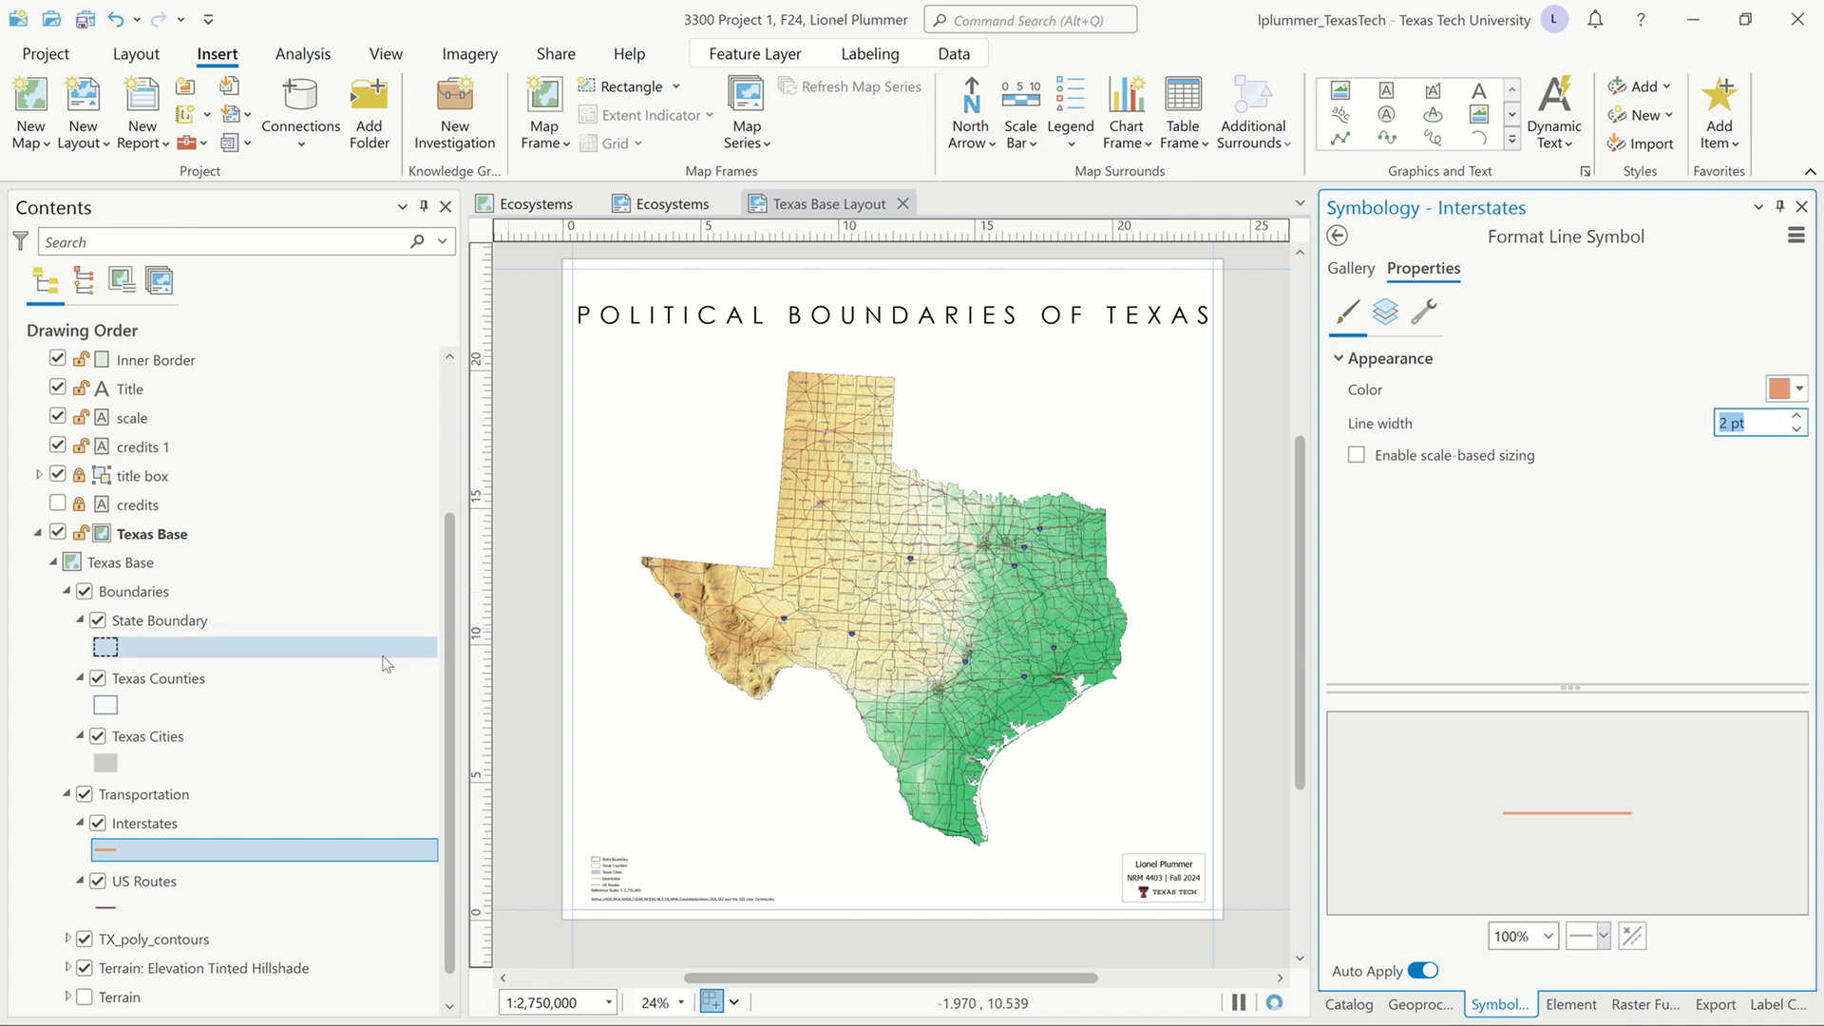
pyautogui.click(115, 911)
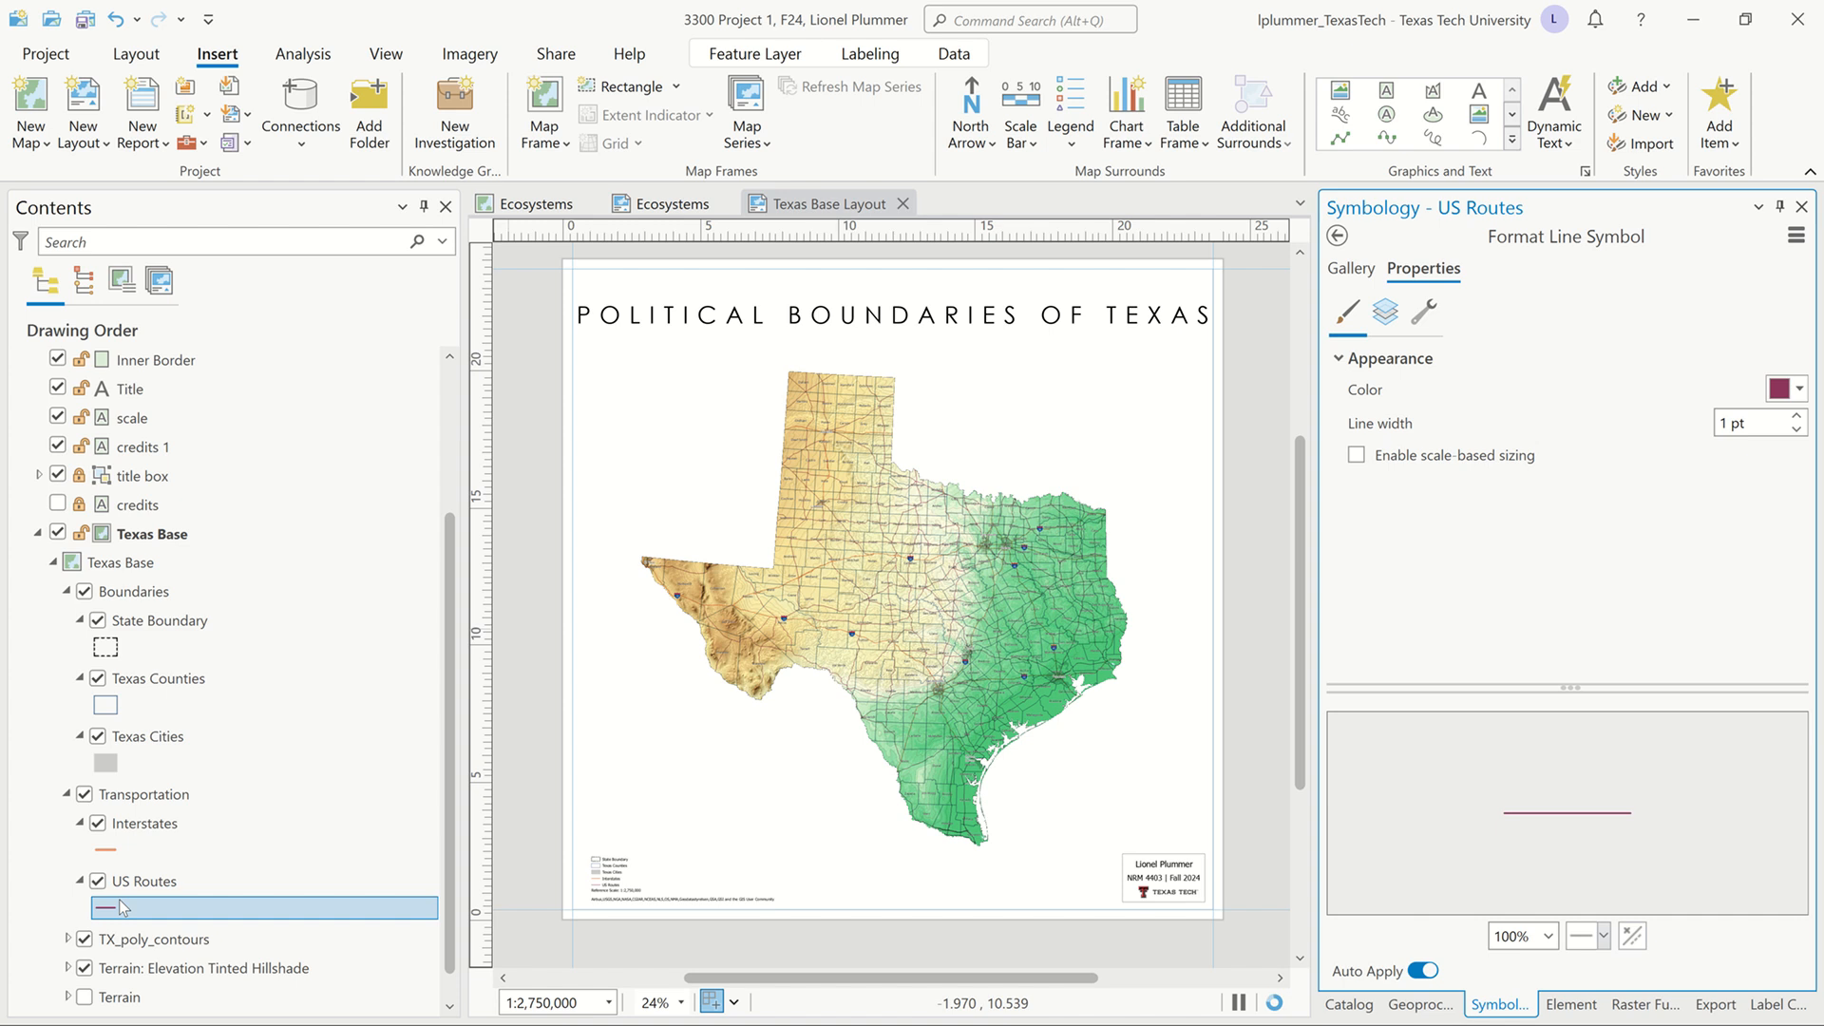
# Hide the guides in the Texas Base Layout
pyautogui.rightClick(624, 235)
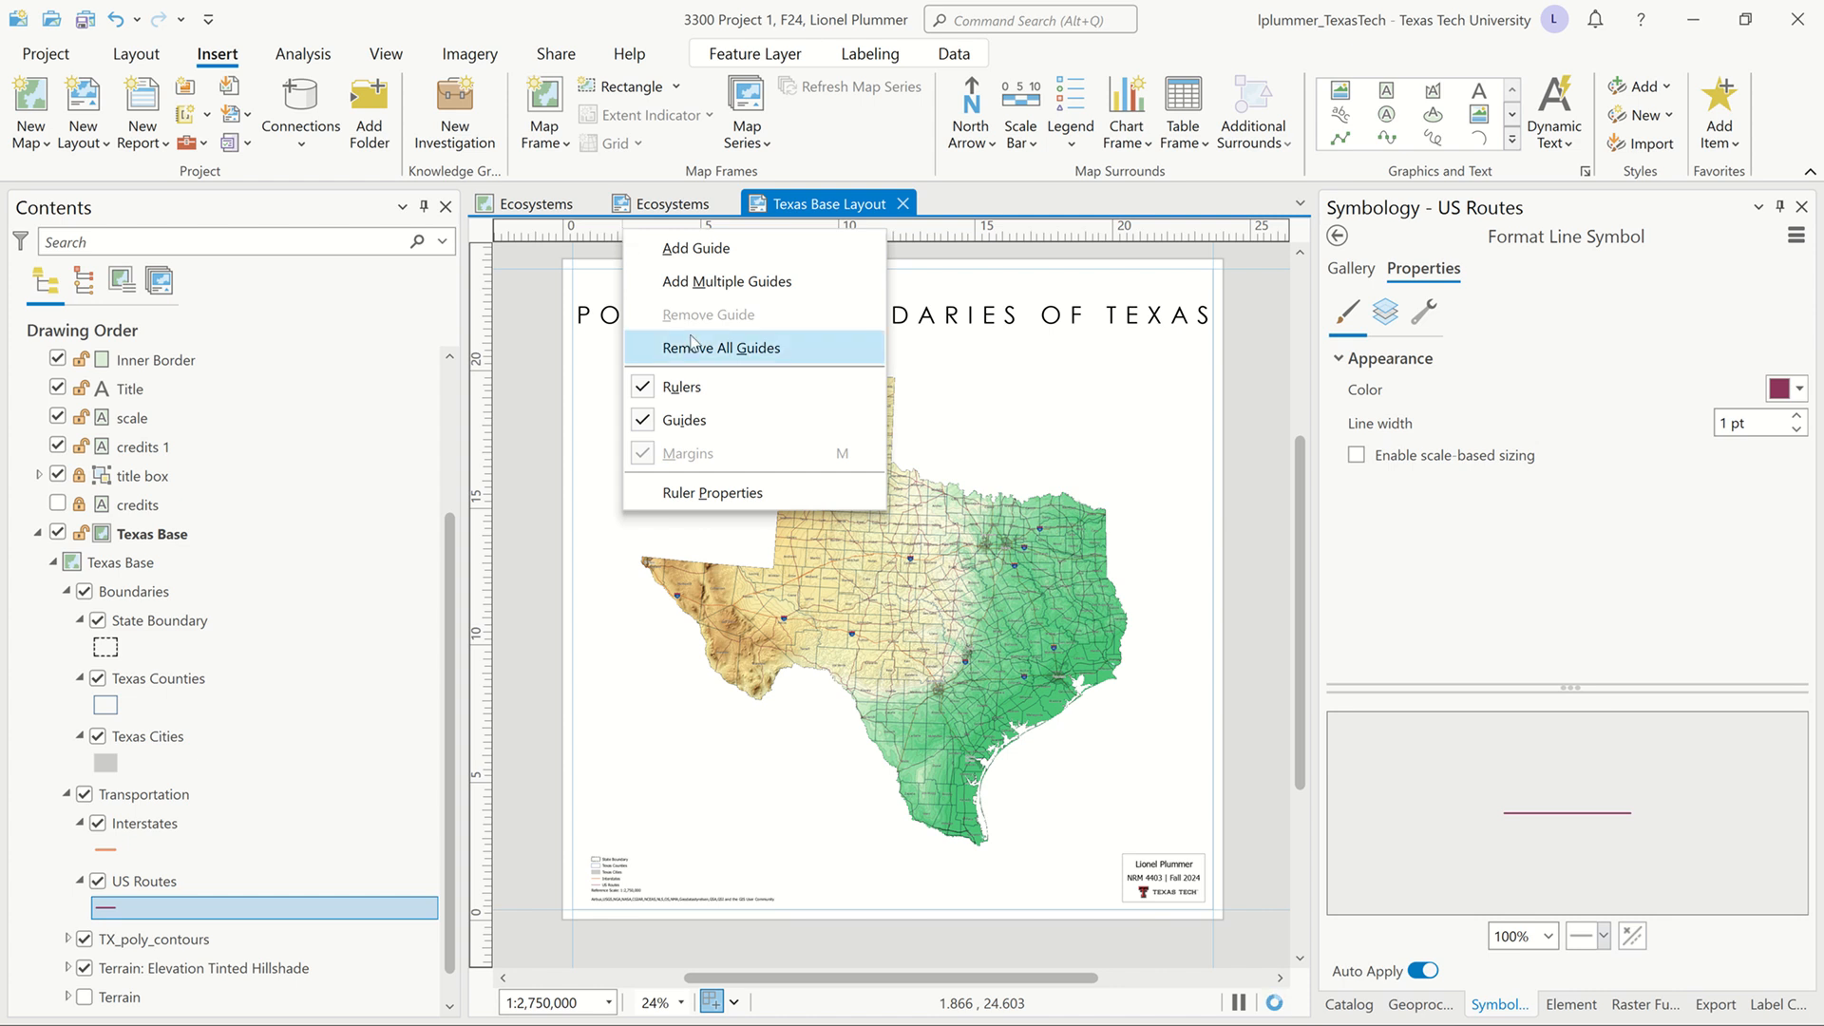
pyautogui.click(640, 421)
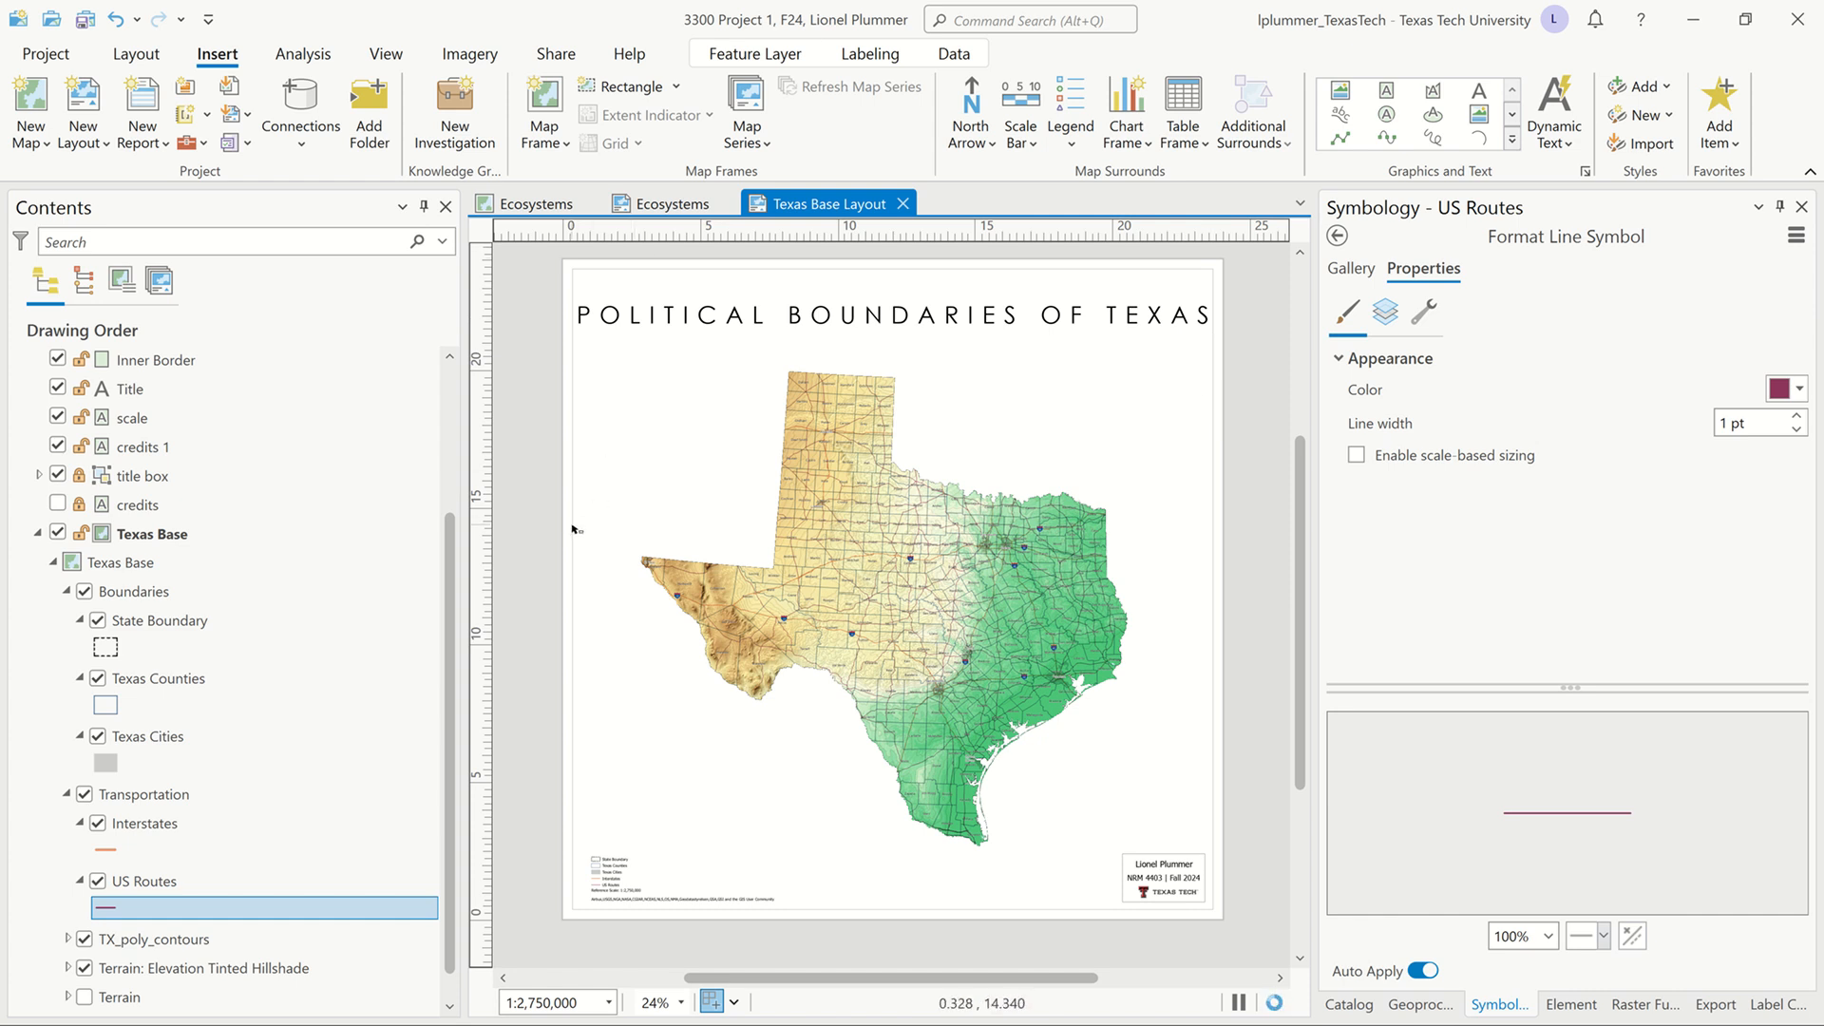
# Set the letter spacing of the POLITICAL BOUNDARIES OF TEXAS title to 45%
pyautogui.doubleClick(107, 390)
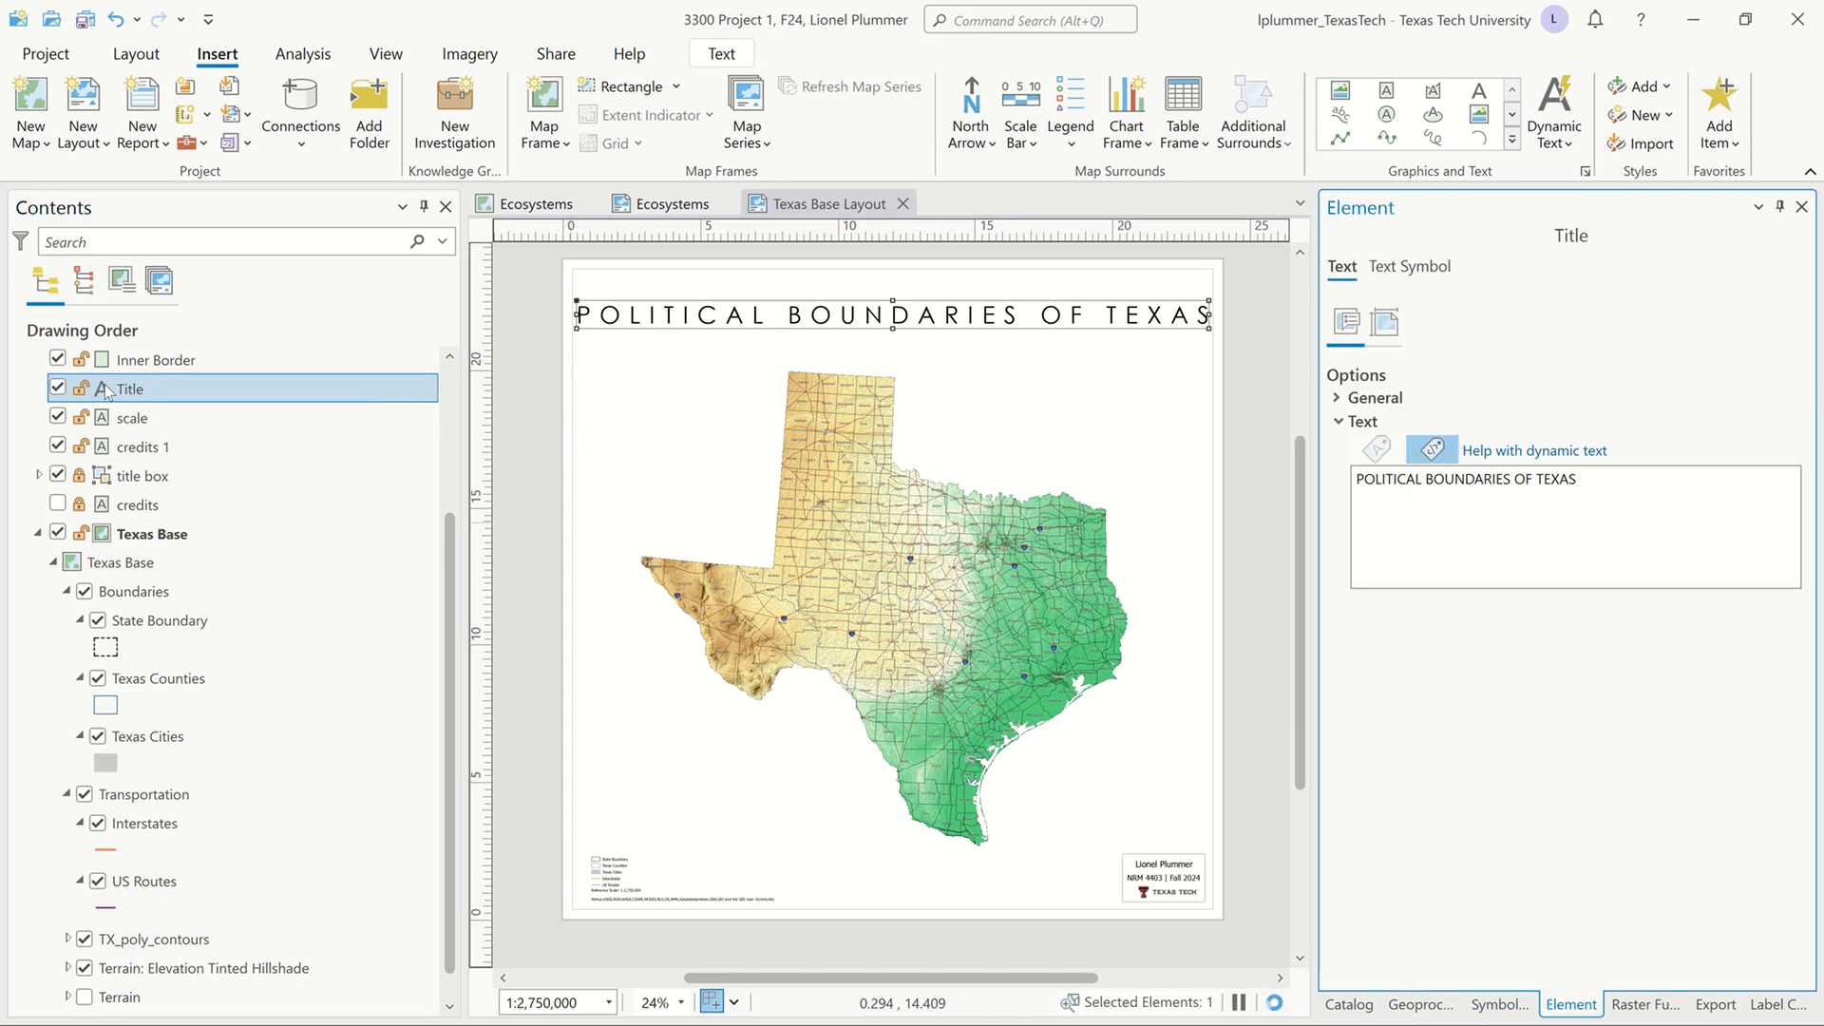
pyautogui.click(1414, 273)
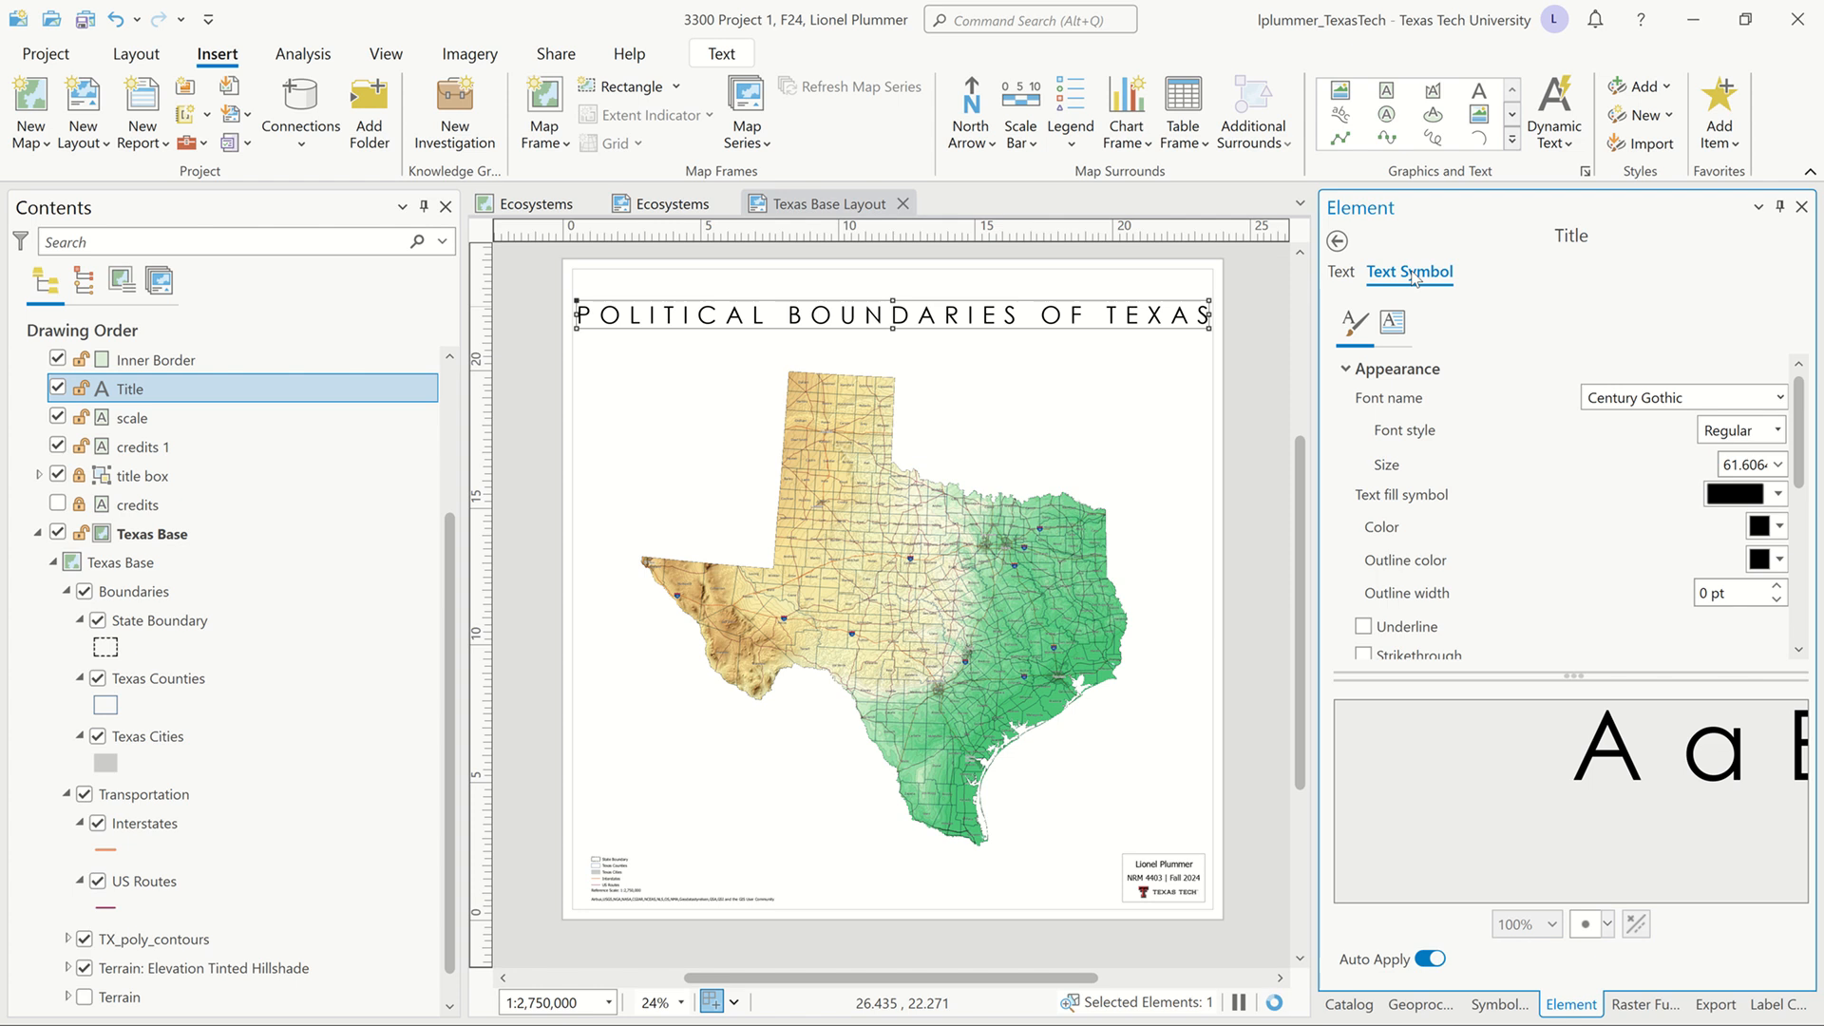
pyautogui.click(1395, 324)
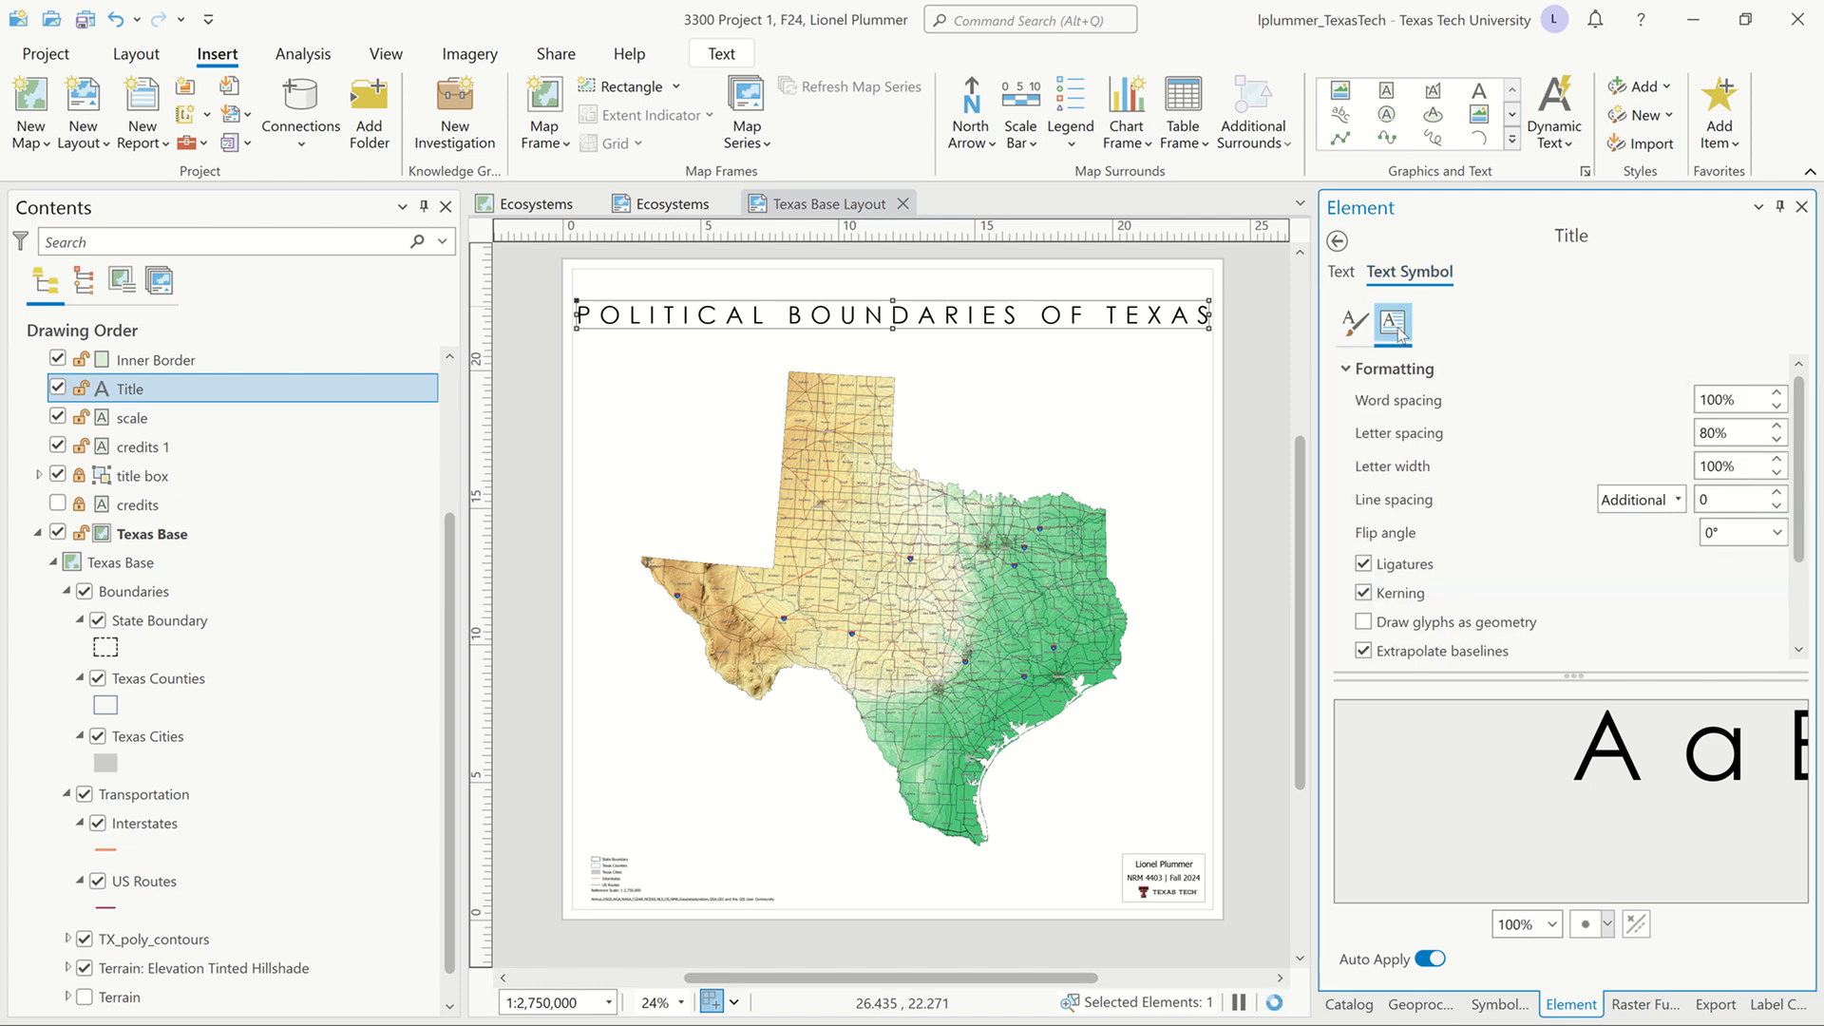
pyautogui.click(1726, 430)
pyautogui.moveTo(1726, 430); pyautogui.dragTo(1604, 424)
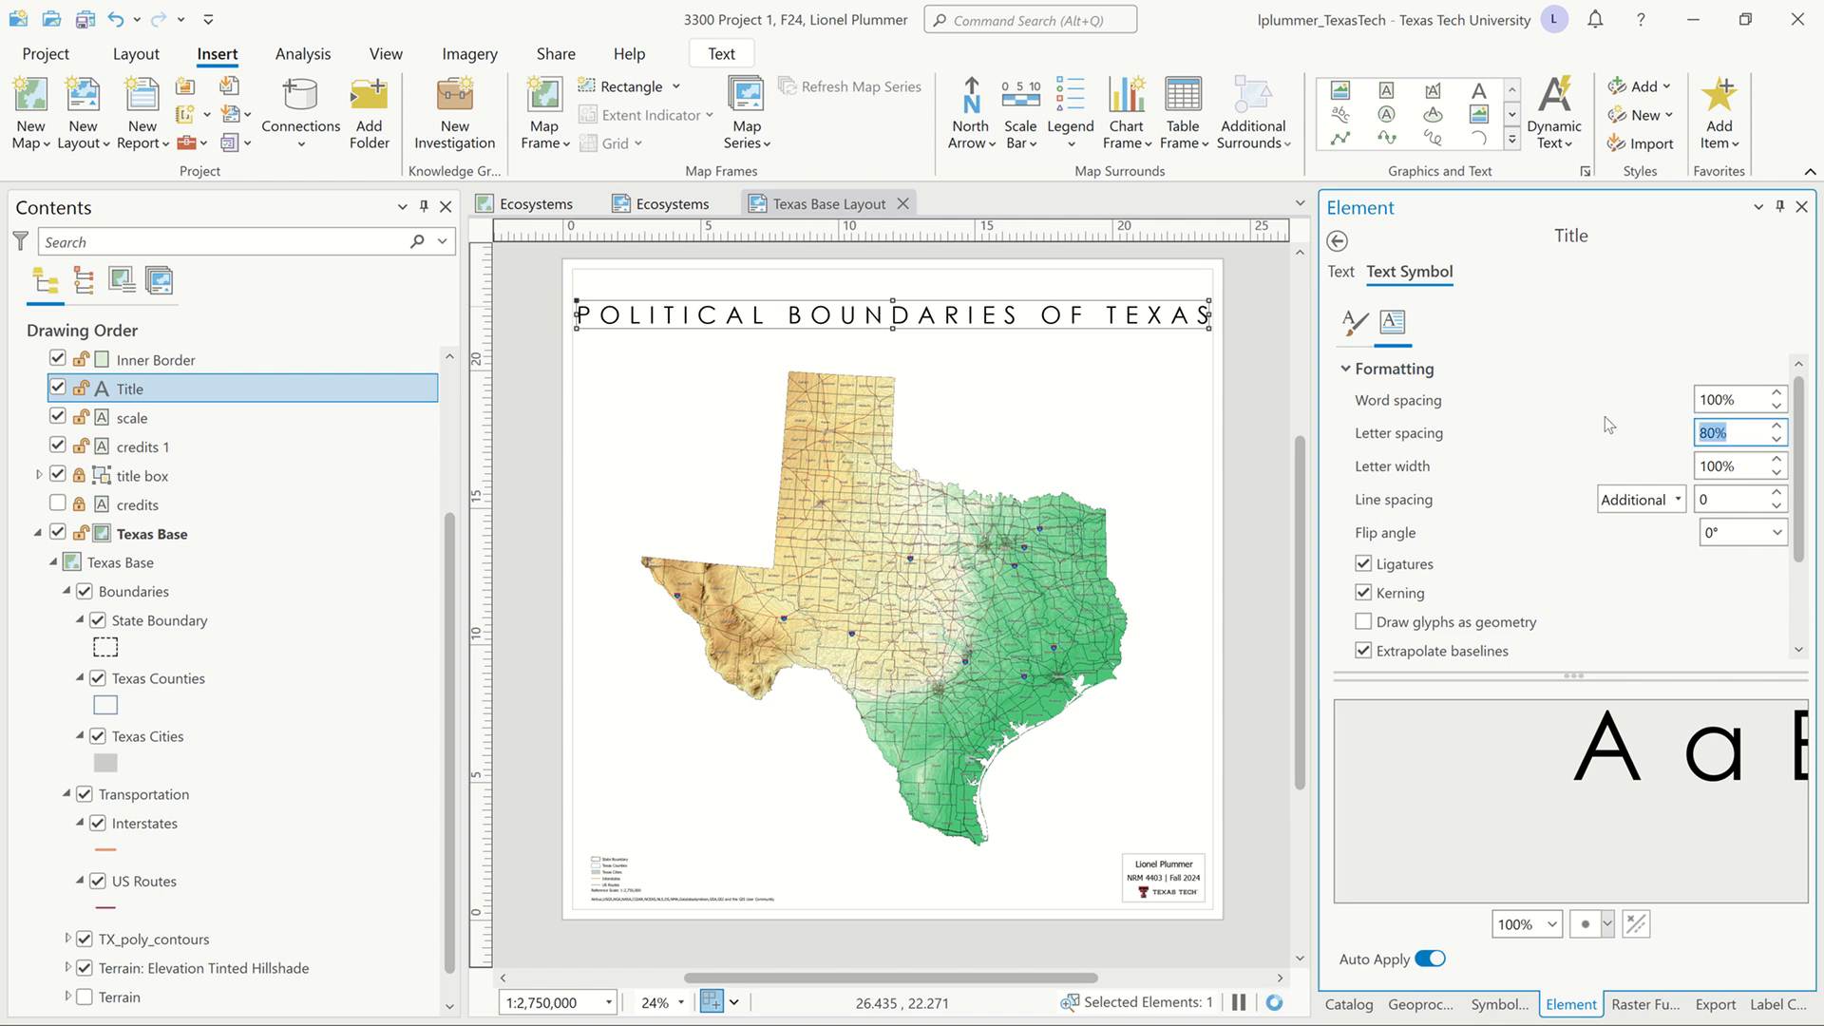
pyautogui.write('45')
pyautogui.press('Tab')
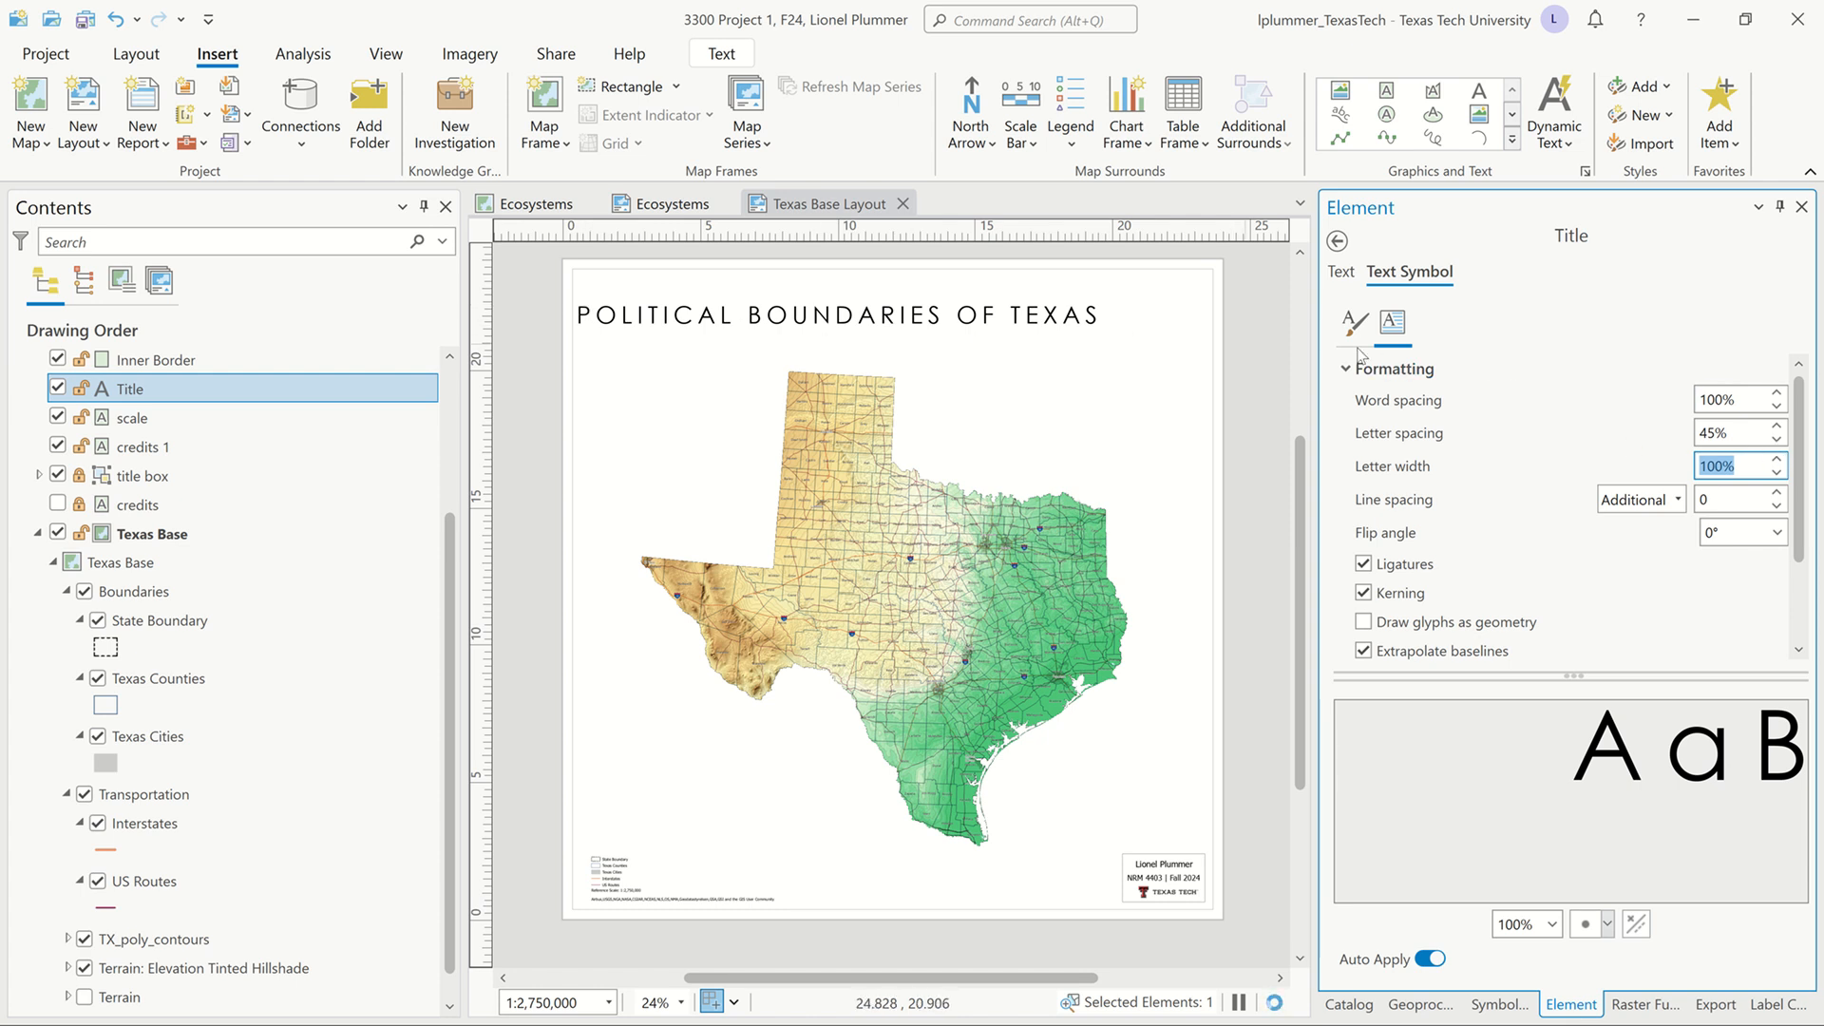
# Set the title text's horizontal alignment to center
pyautogui.scroll(-2, 1449, 478)
pyautogui.scroll(-1, 1445, 470)
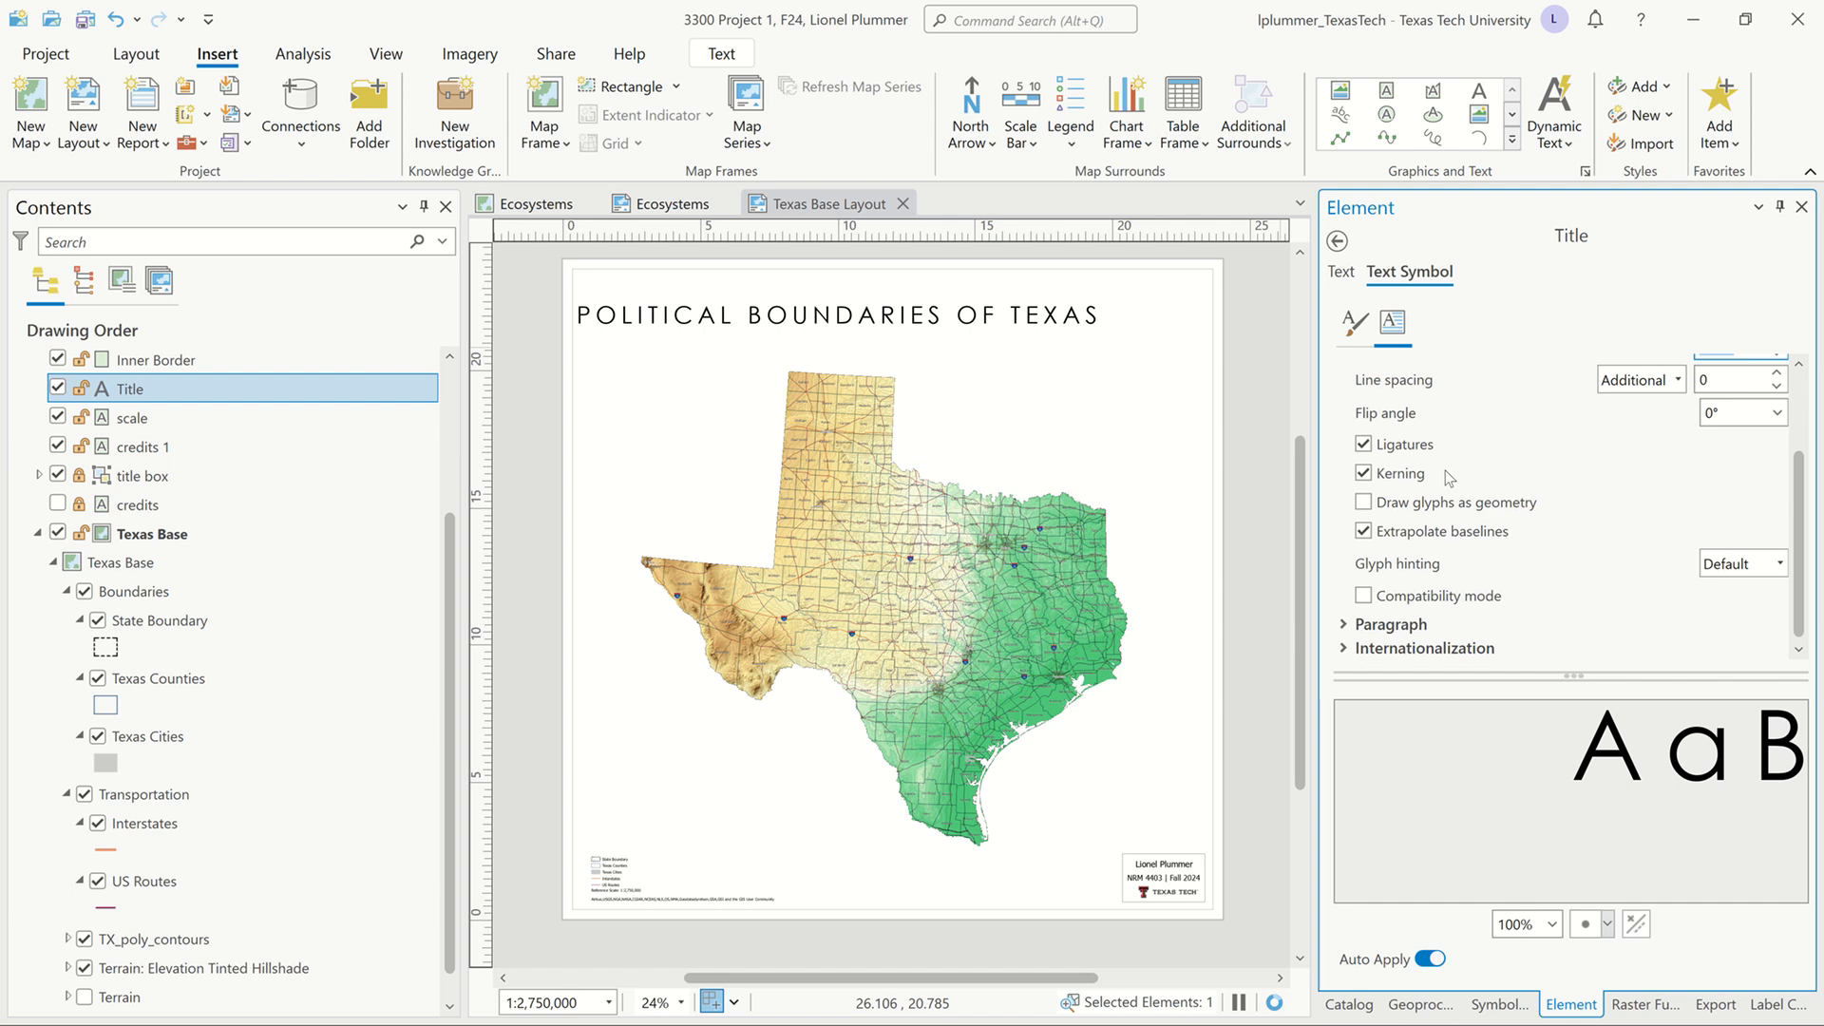
pyautogui.click(1349, 625)
pyautogui.scroll(3, 1356, 608)
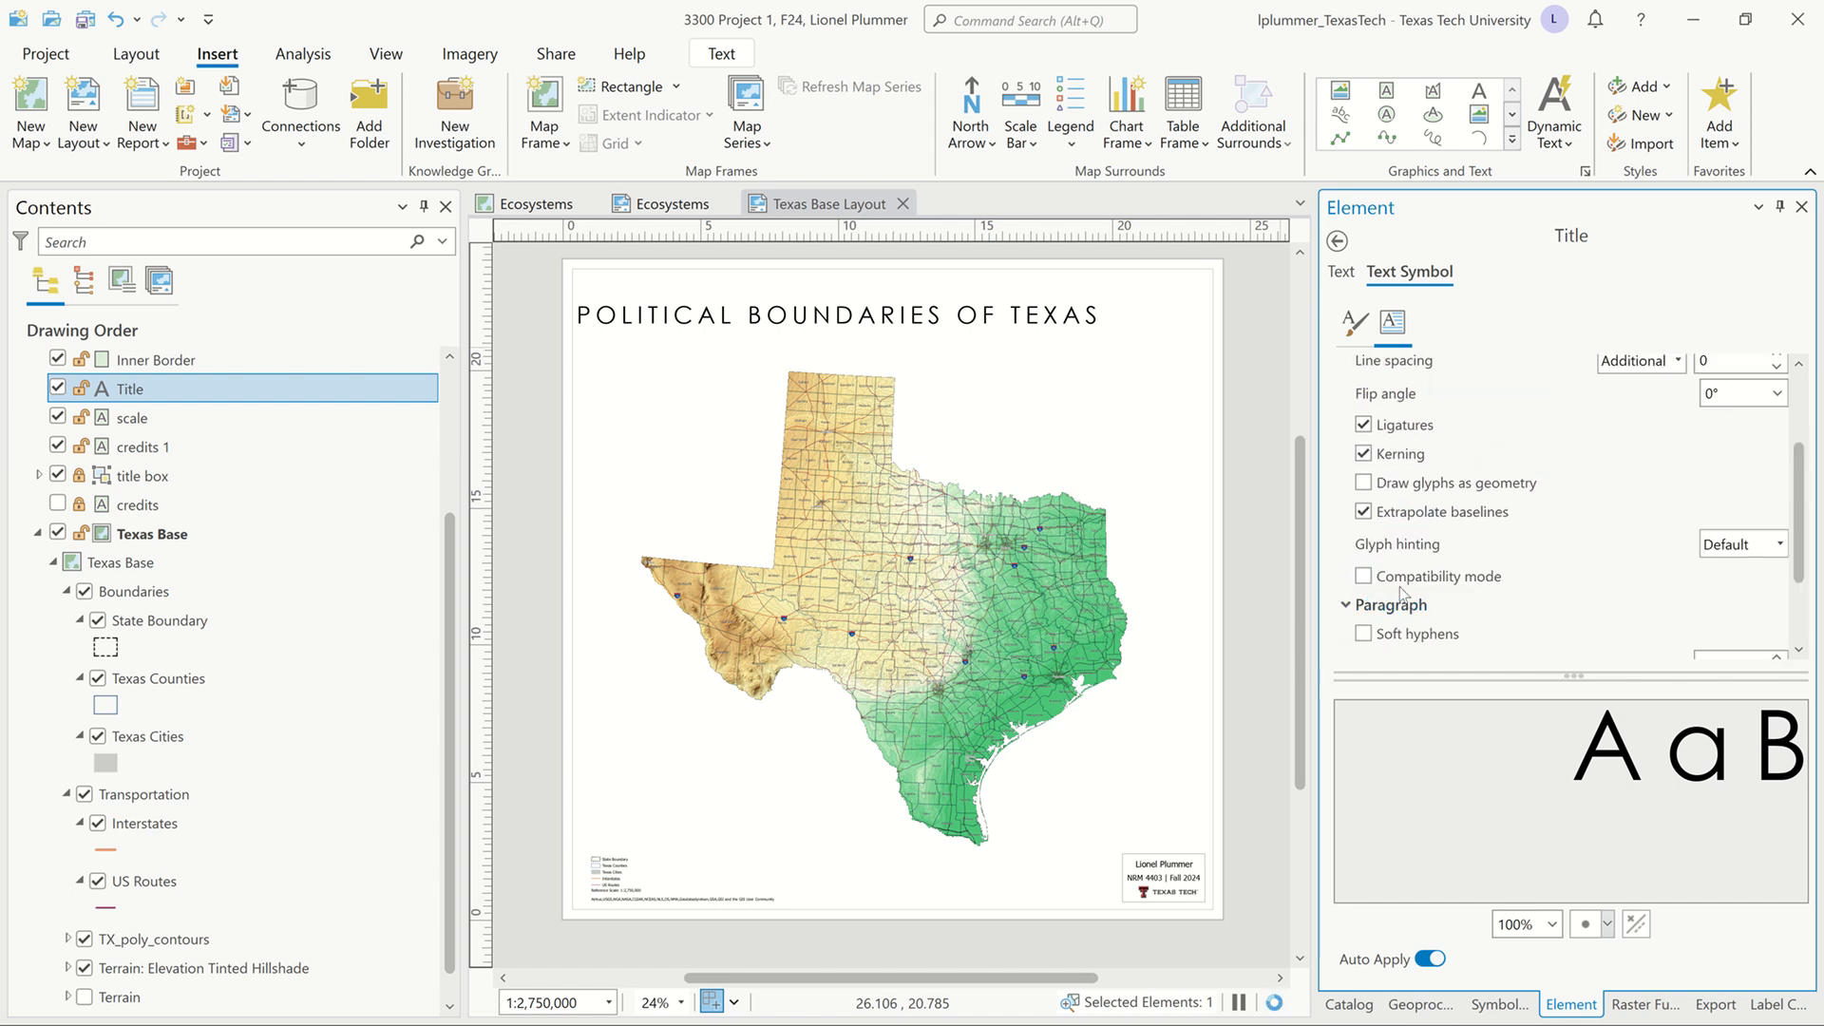
pyautogui.click(1354, 321)
pyautogui.scroll(-3, 1450, 456)
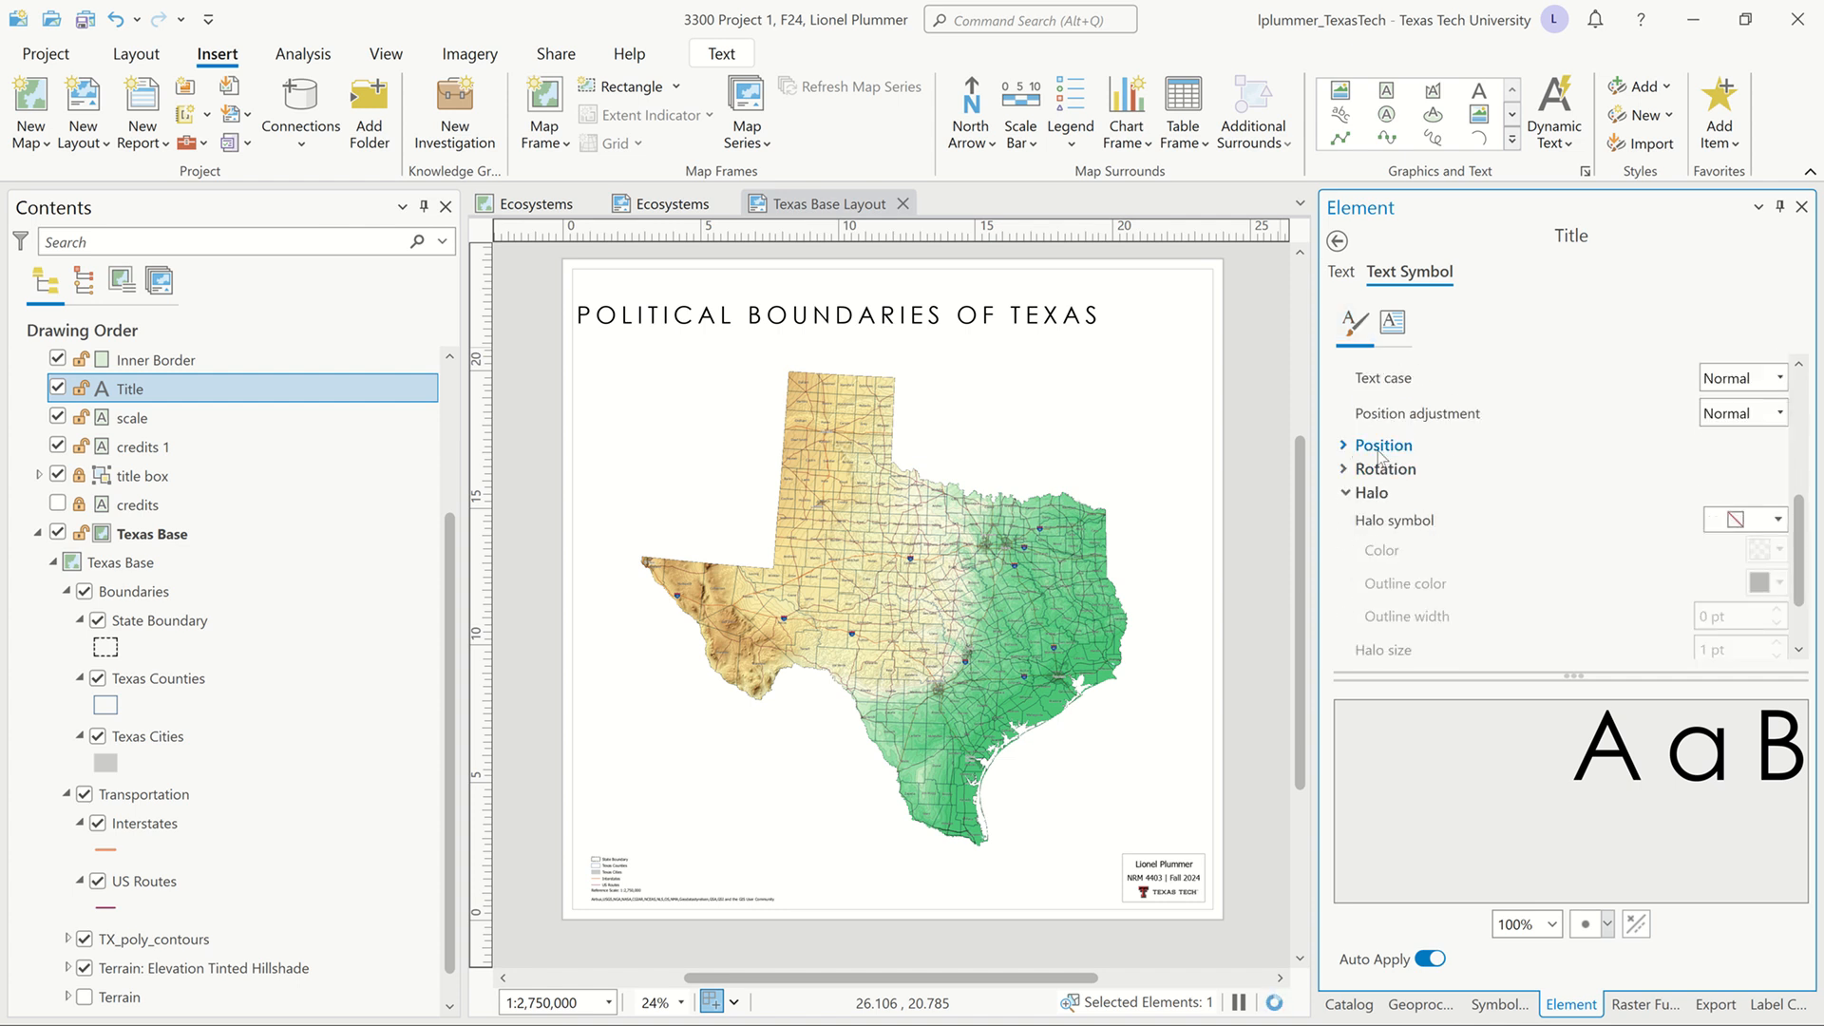
pyautogui.click(1347, 448)
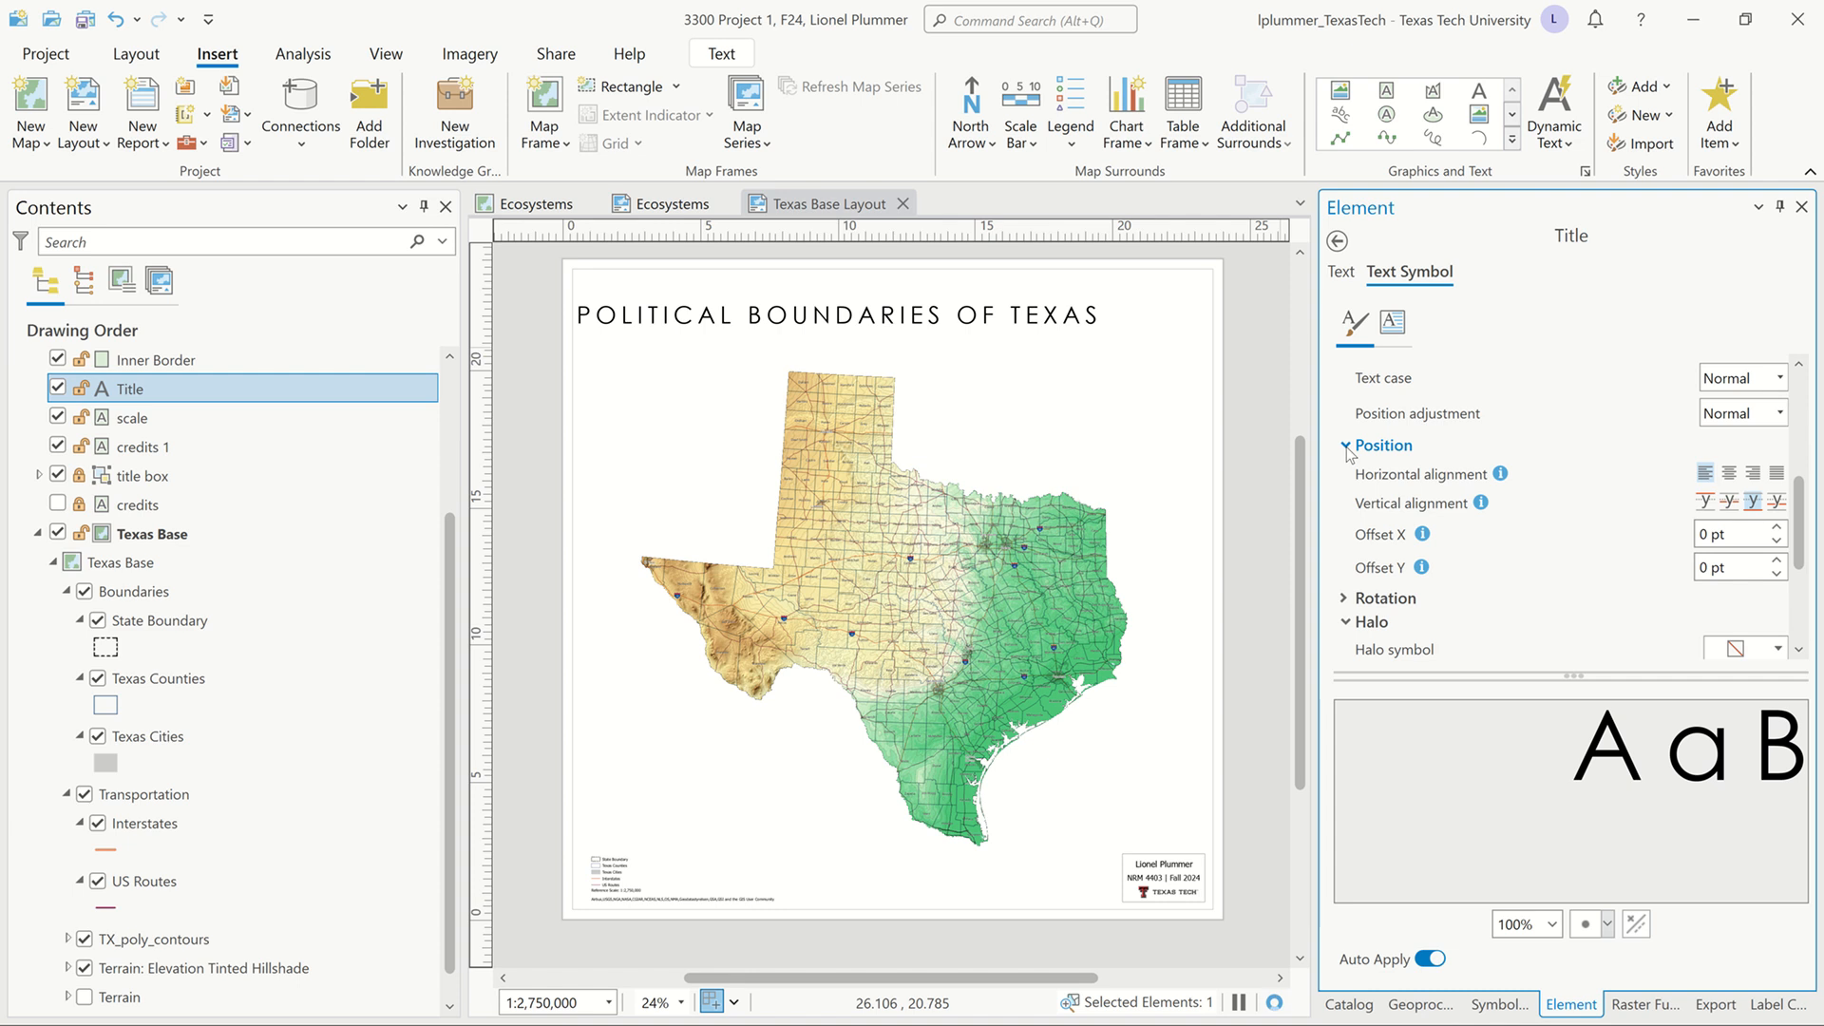
pyautogui.click(1730, 473)
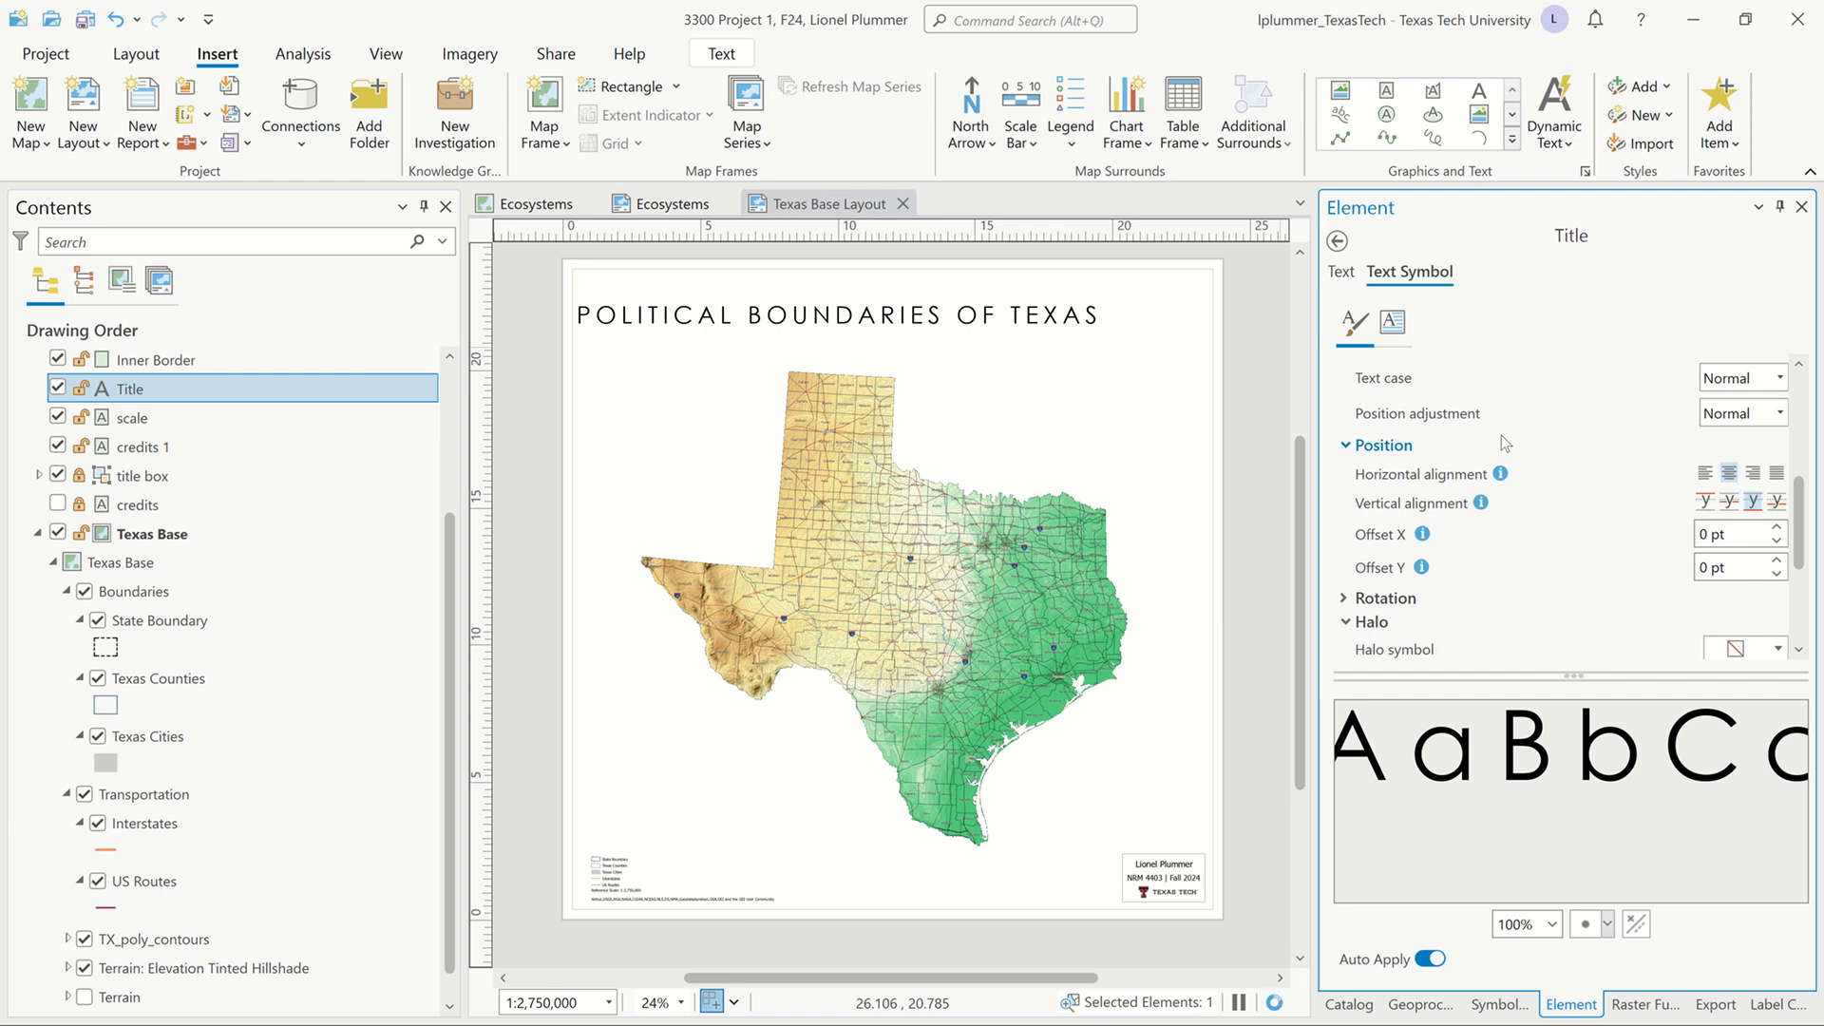
pyautogui.scroll(3, 1501, 435)
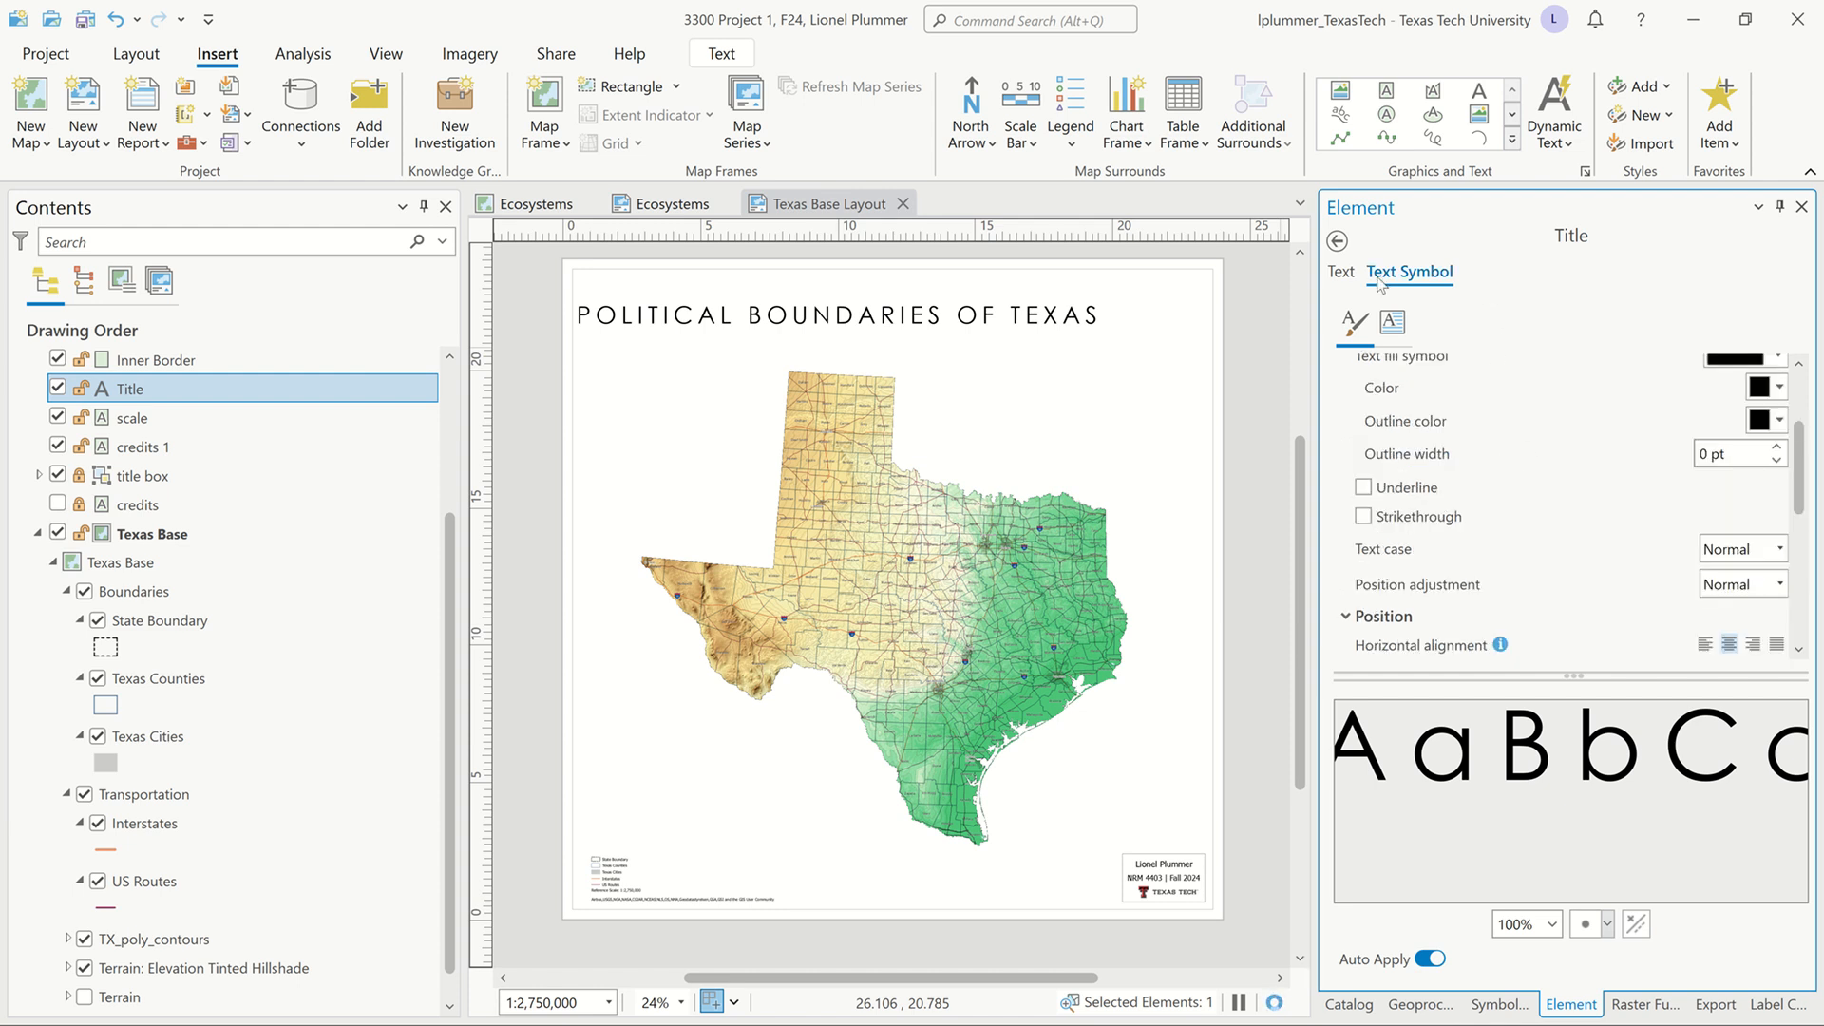
pyautogui.scroll(2, 1492, 485)
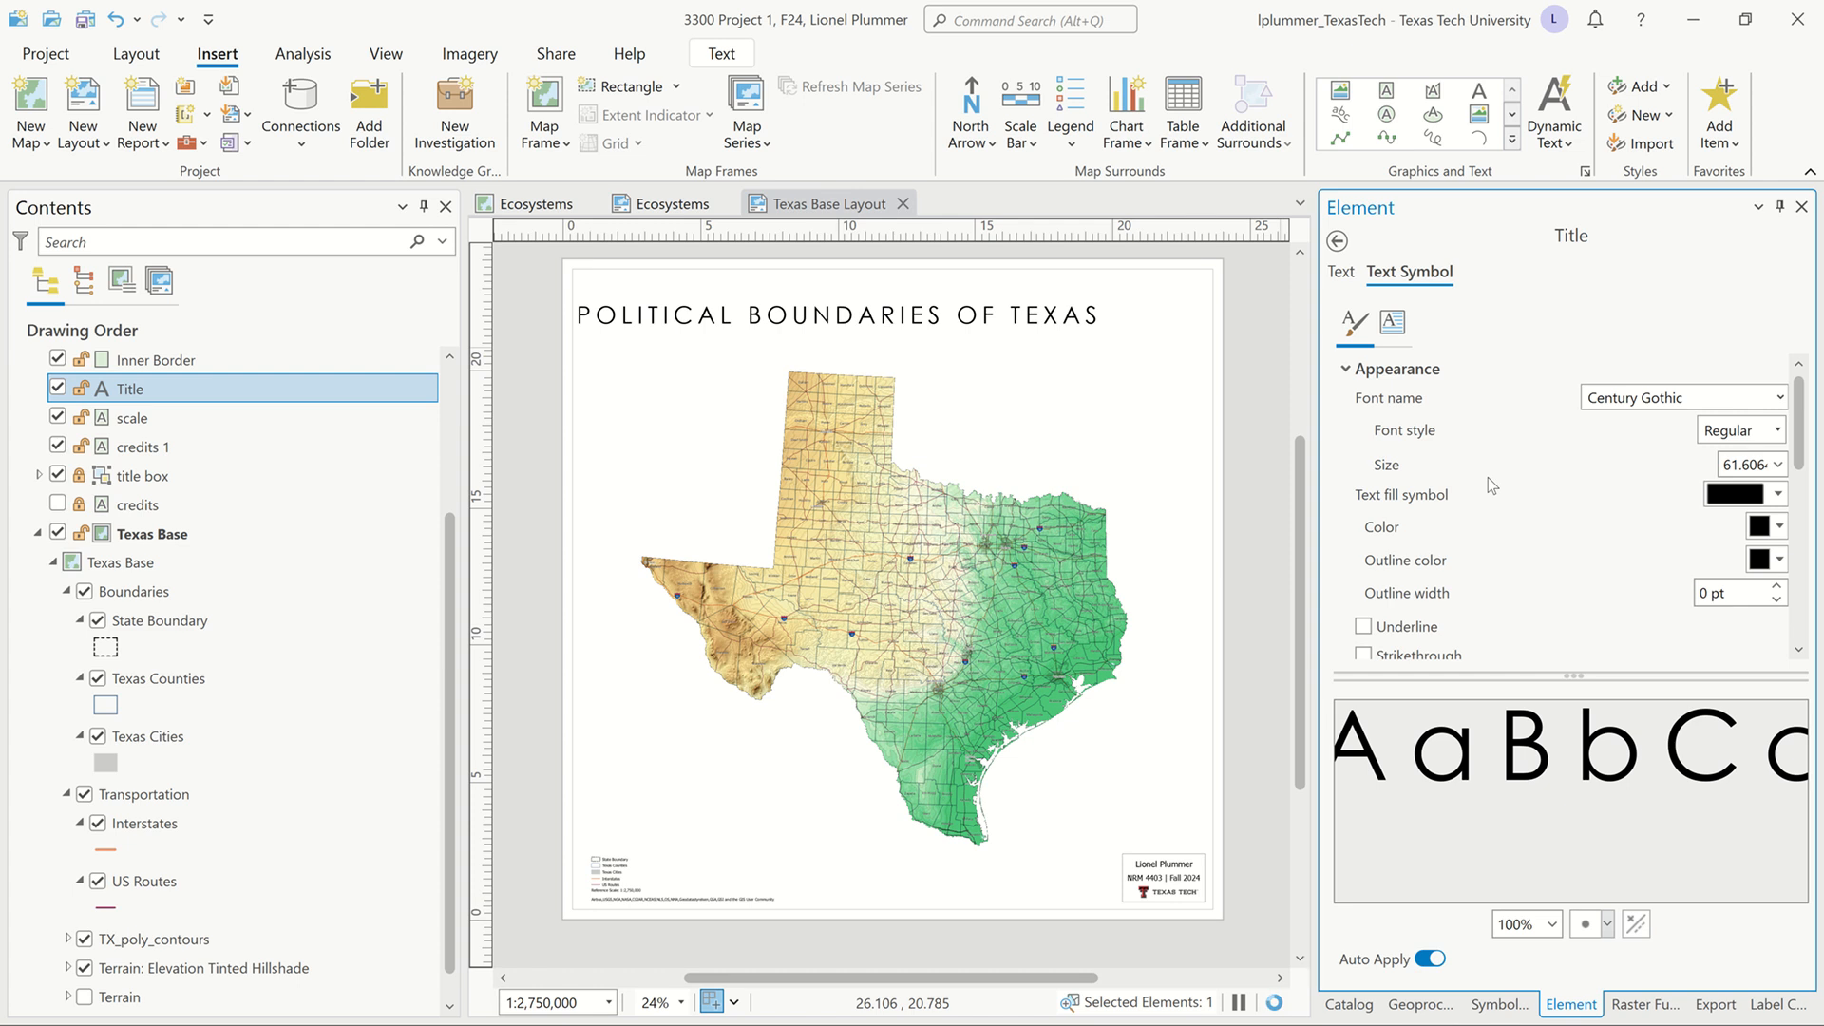
# Review the title's text symbol position and formatting settings, including horizontal alignment and letter spacing
pyautogui.click(1347, 372)
pyautogui.click(1347, 392)
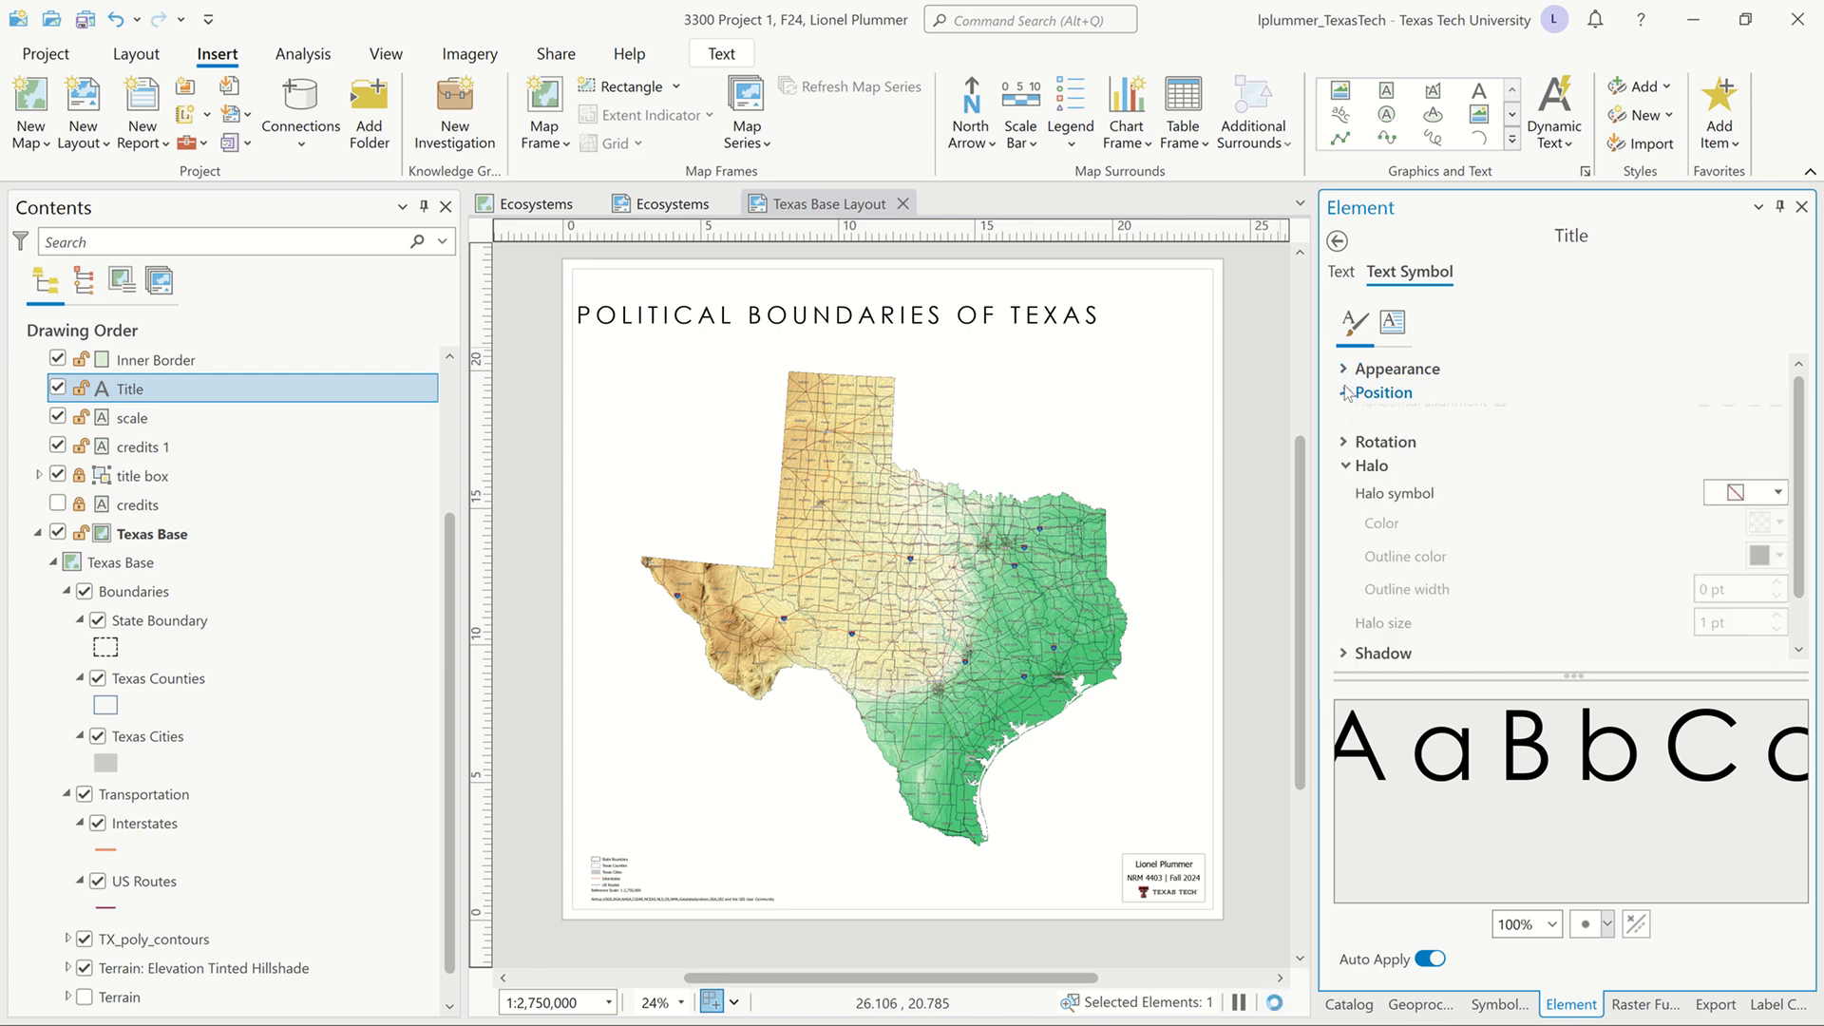
pyautogui.click(1350, 439)
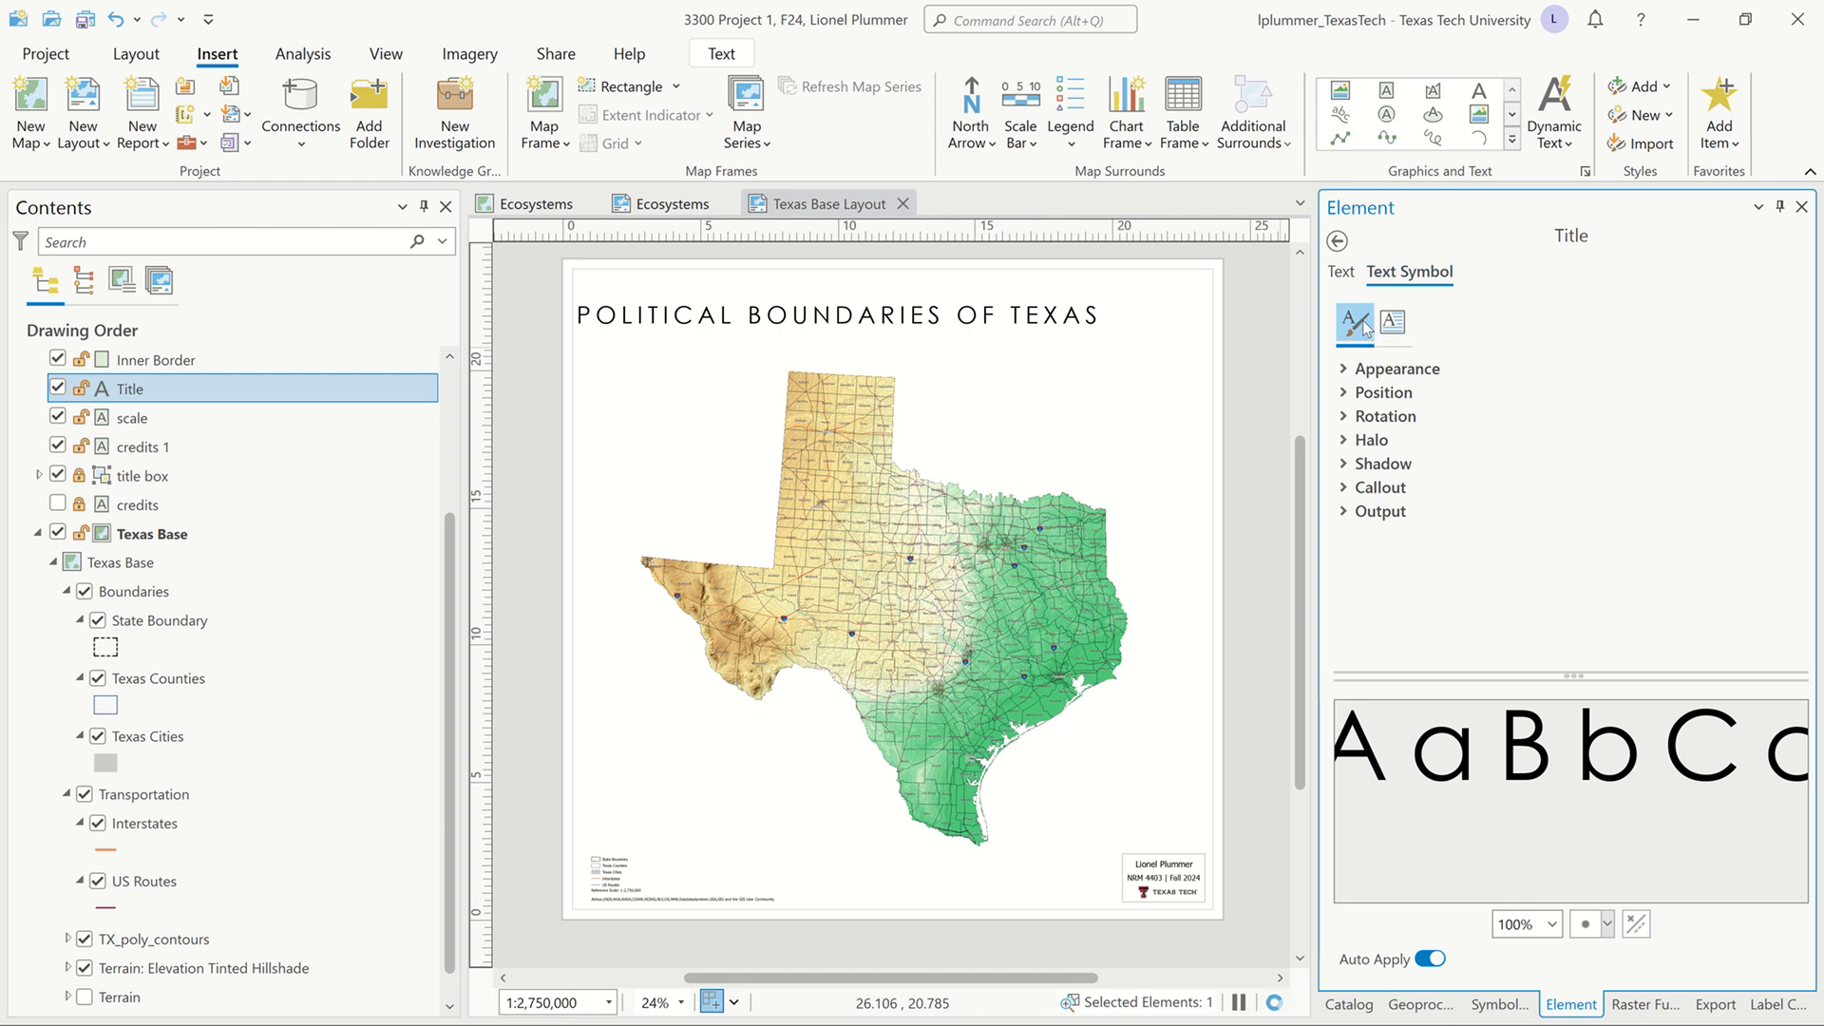
pyautogui.click(1347, 394)
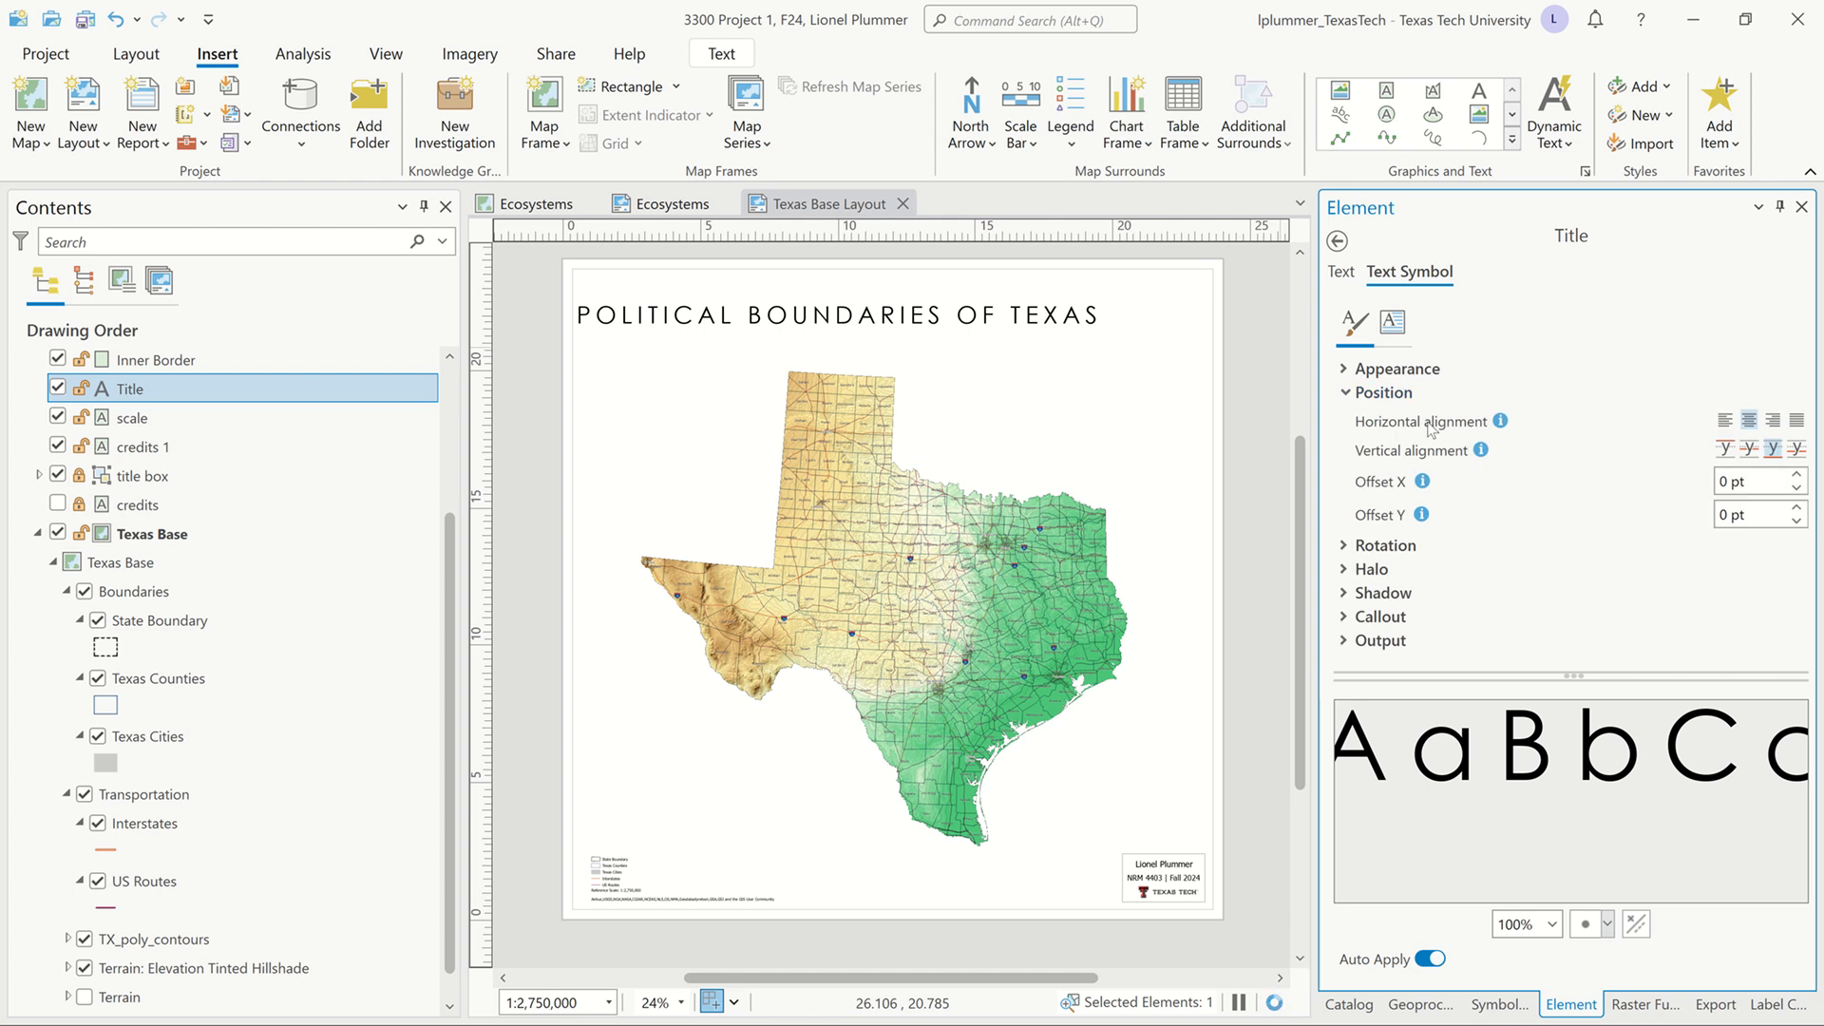
pyautogui.click(1749, 420)
pyautogui.click(1392, 323)
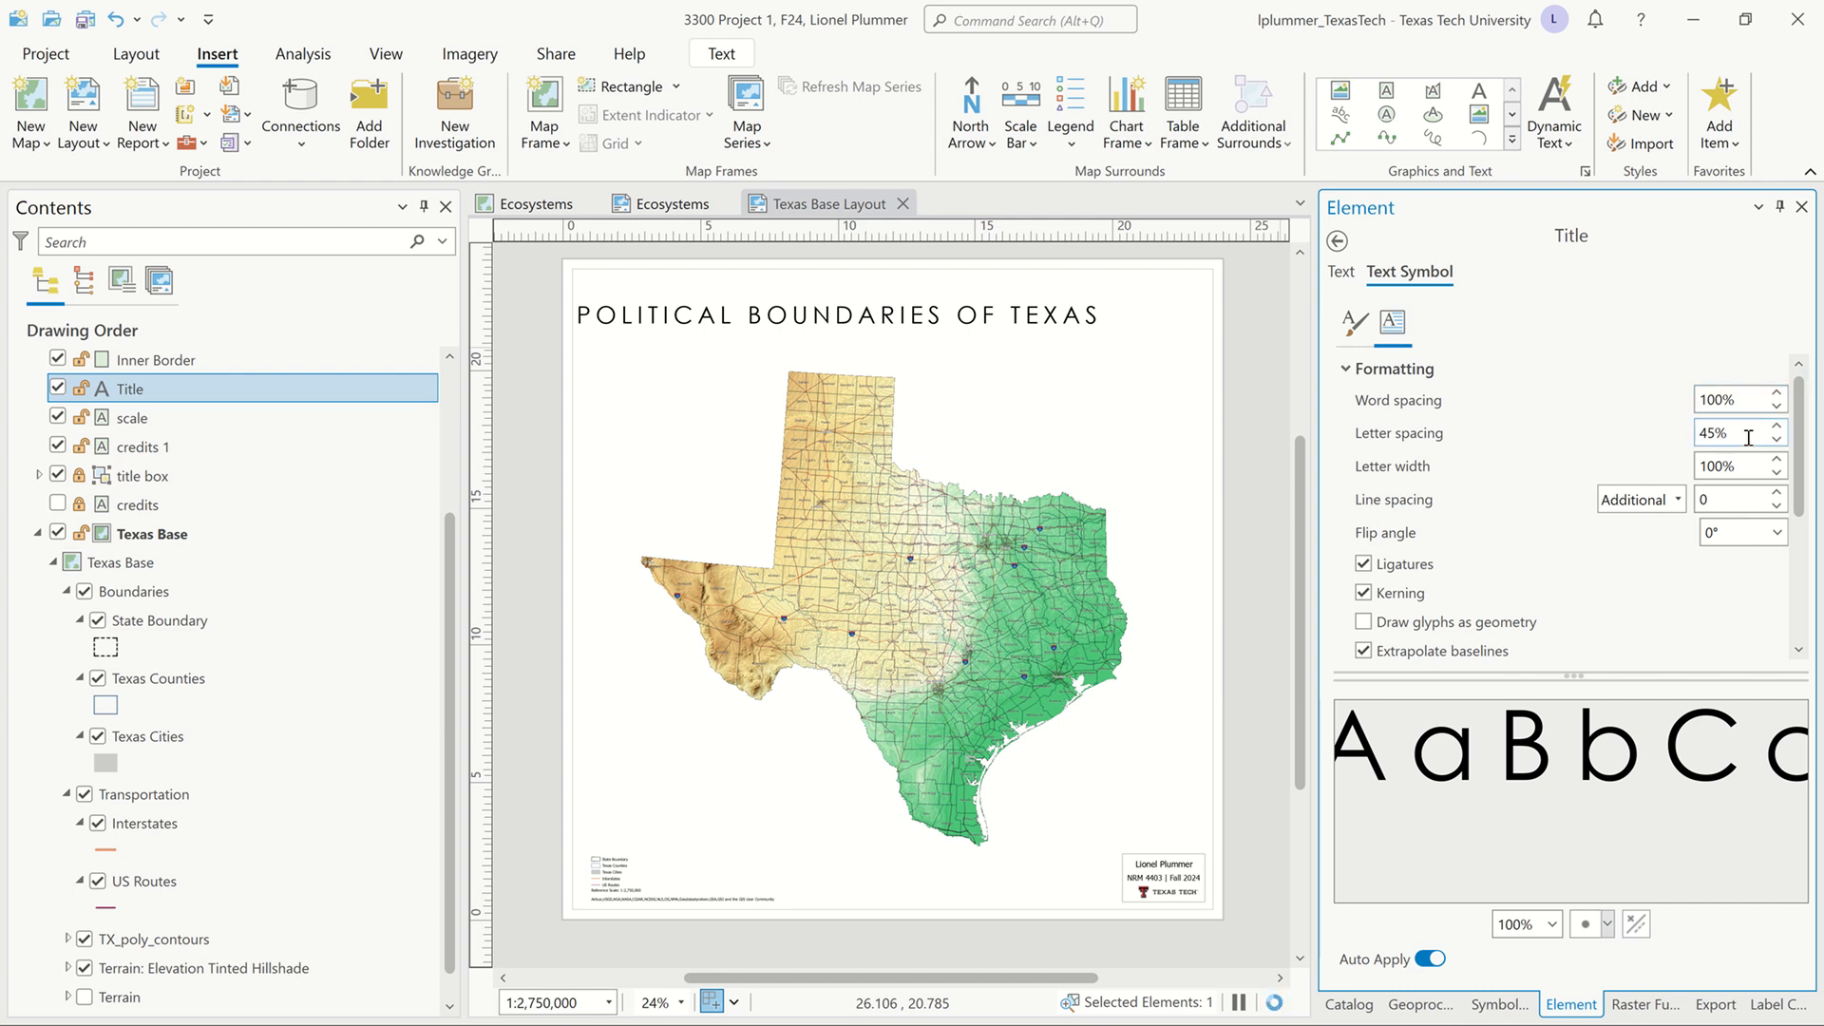
# Lock the Inner Border element and center the title horizontally relative to the page using Align to Page
pyautogui.click(622, 317)
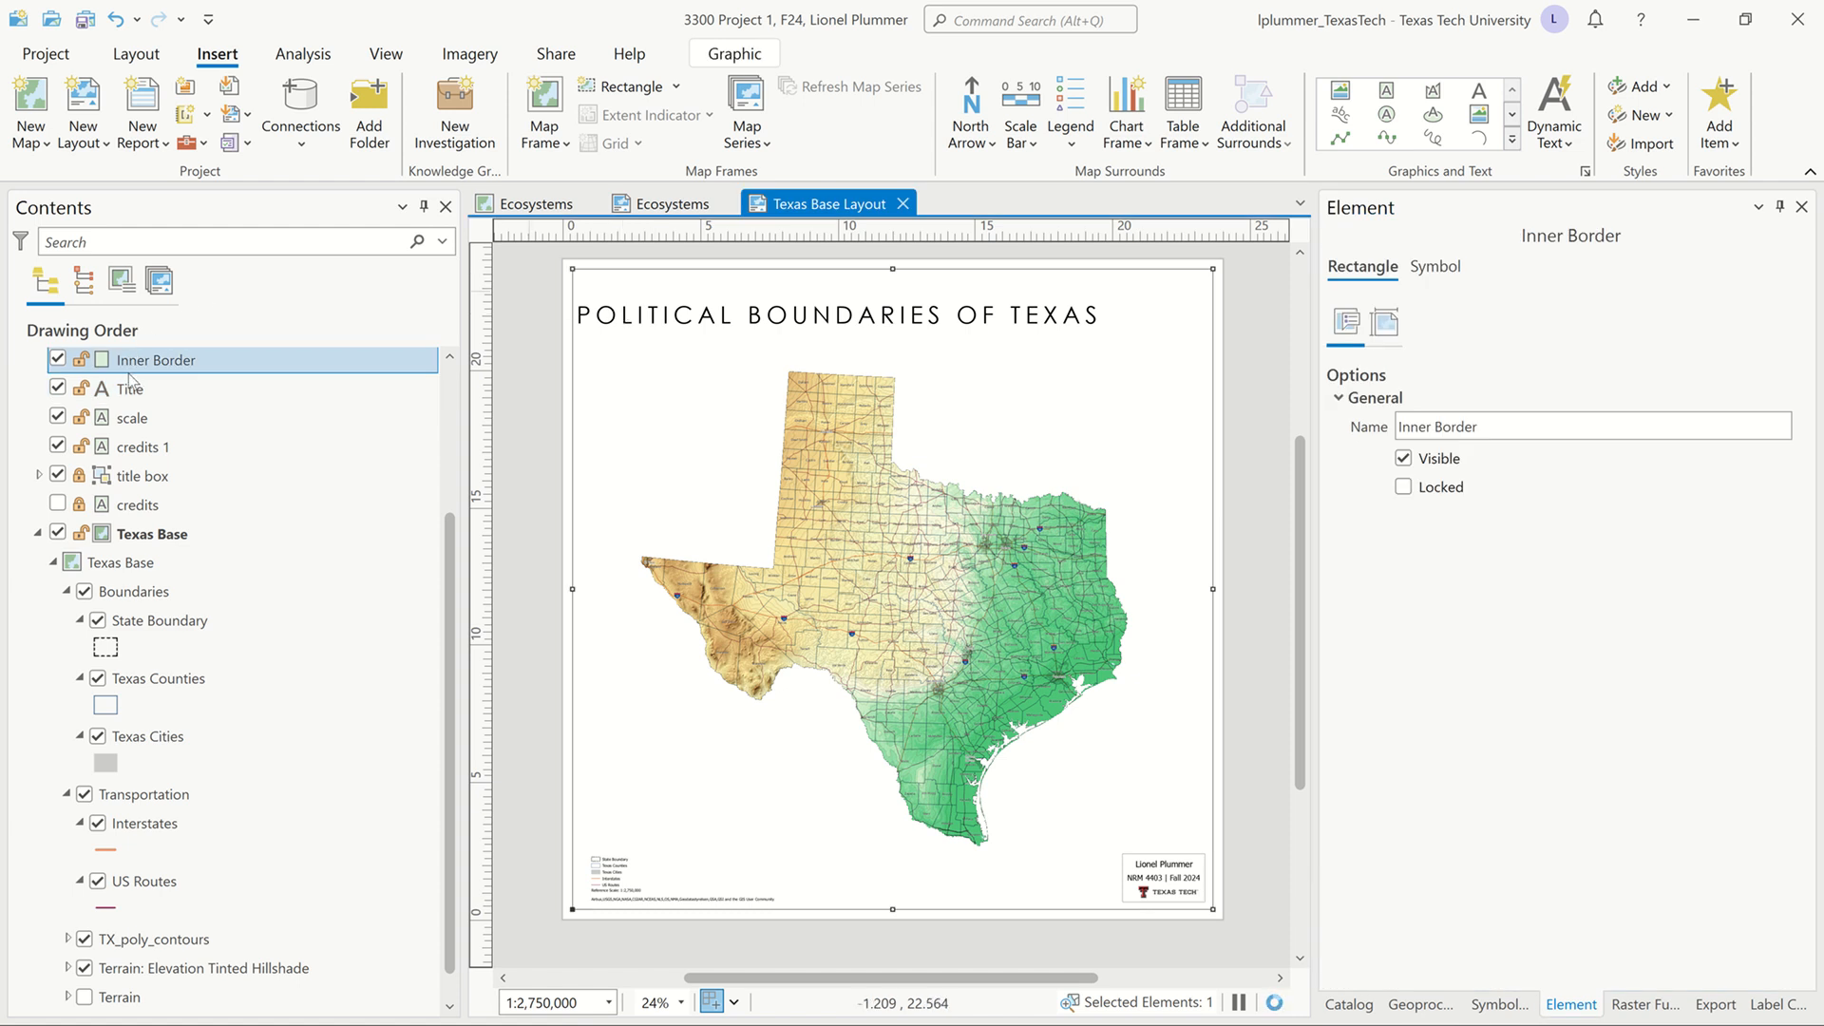
pyautogui.click(80, 359)
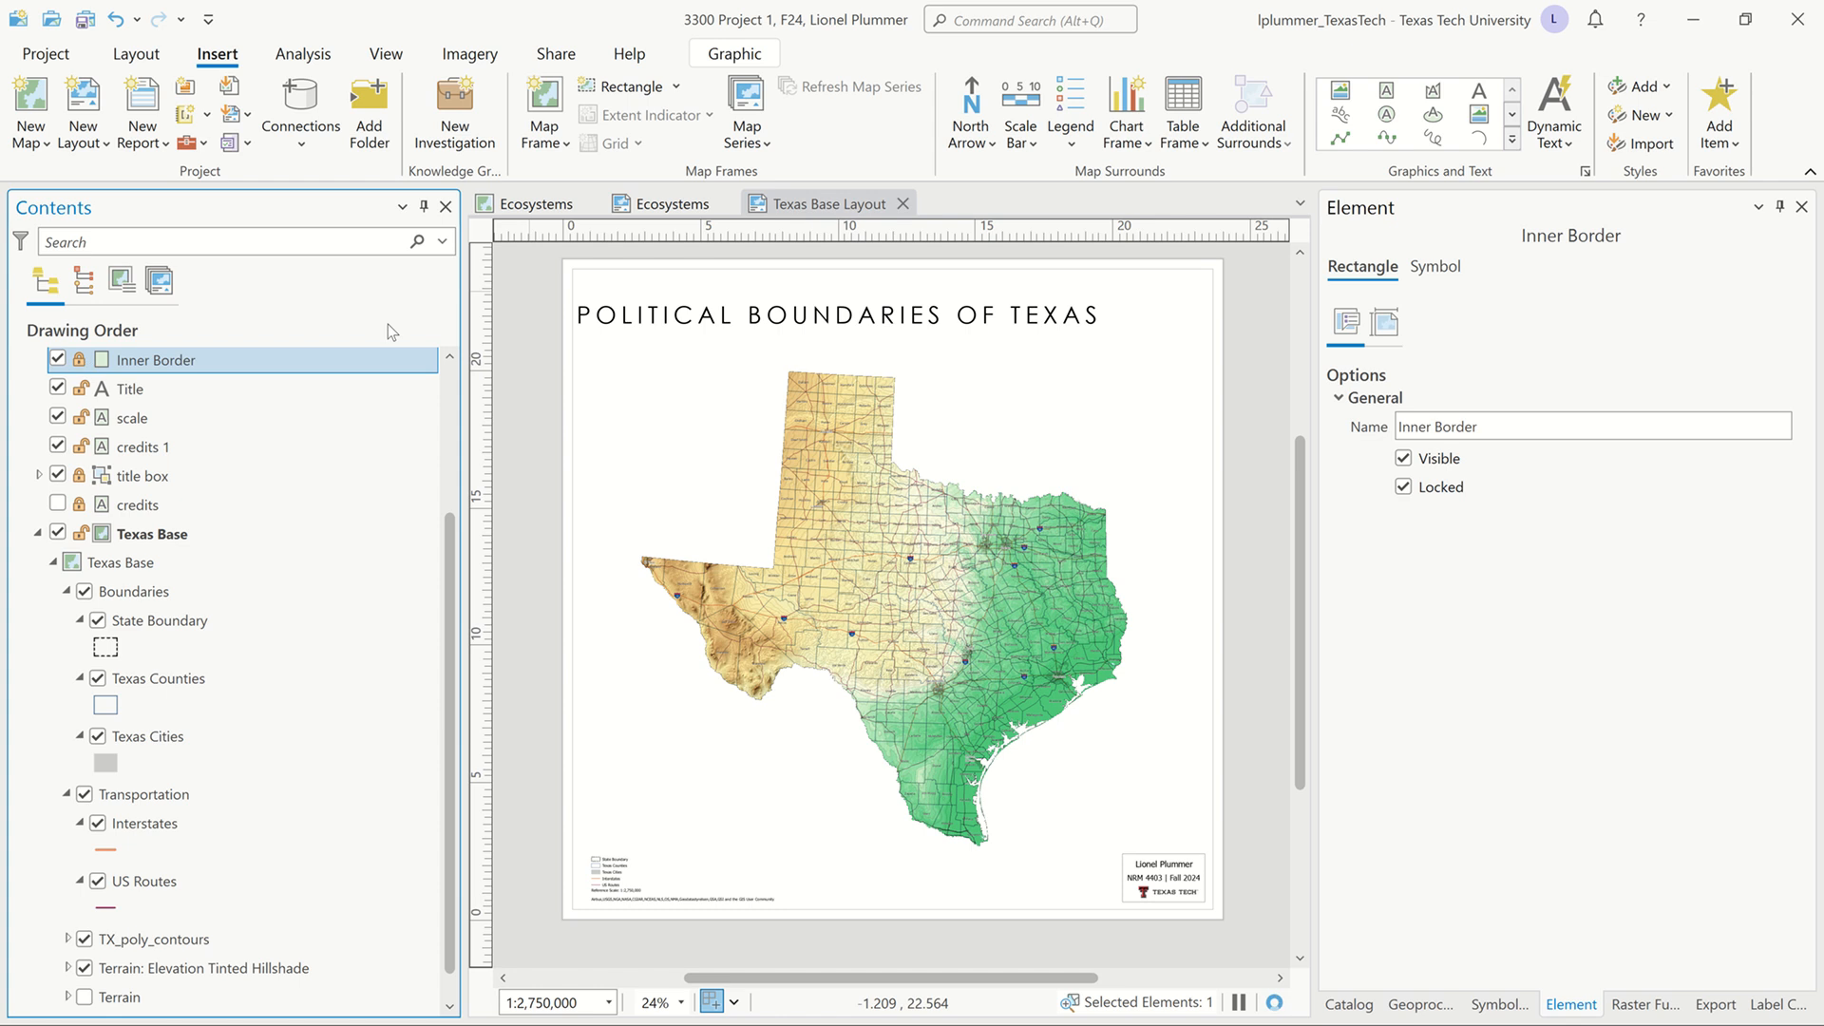
pyautogui.click(755, 311)
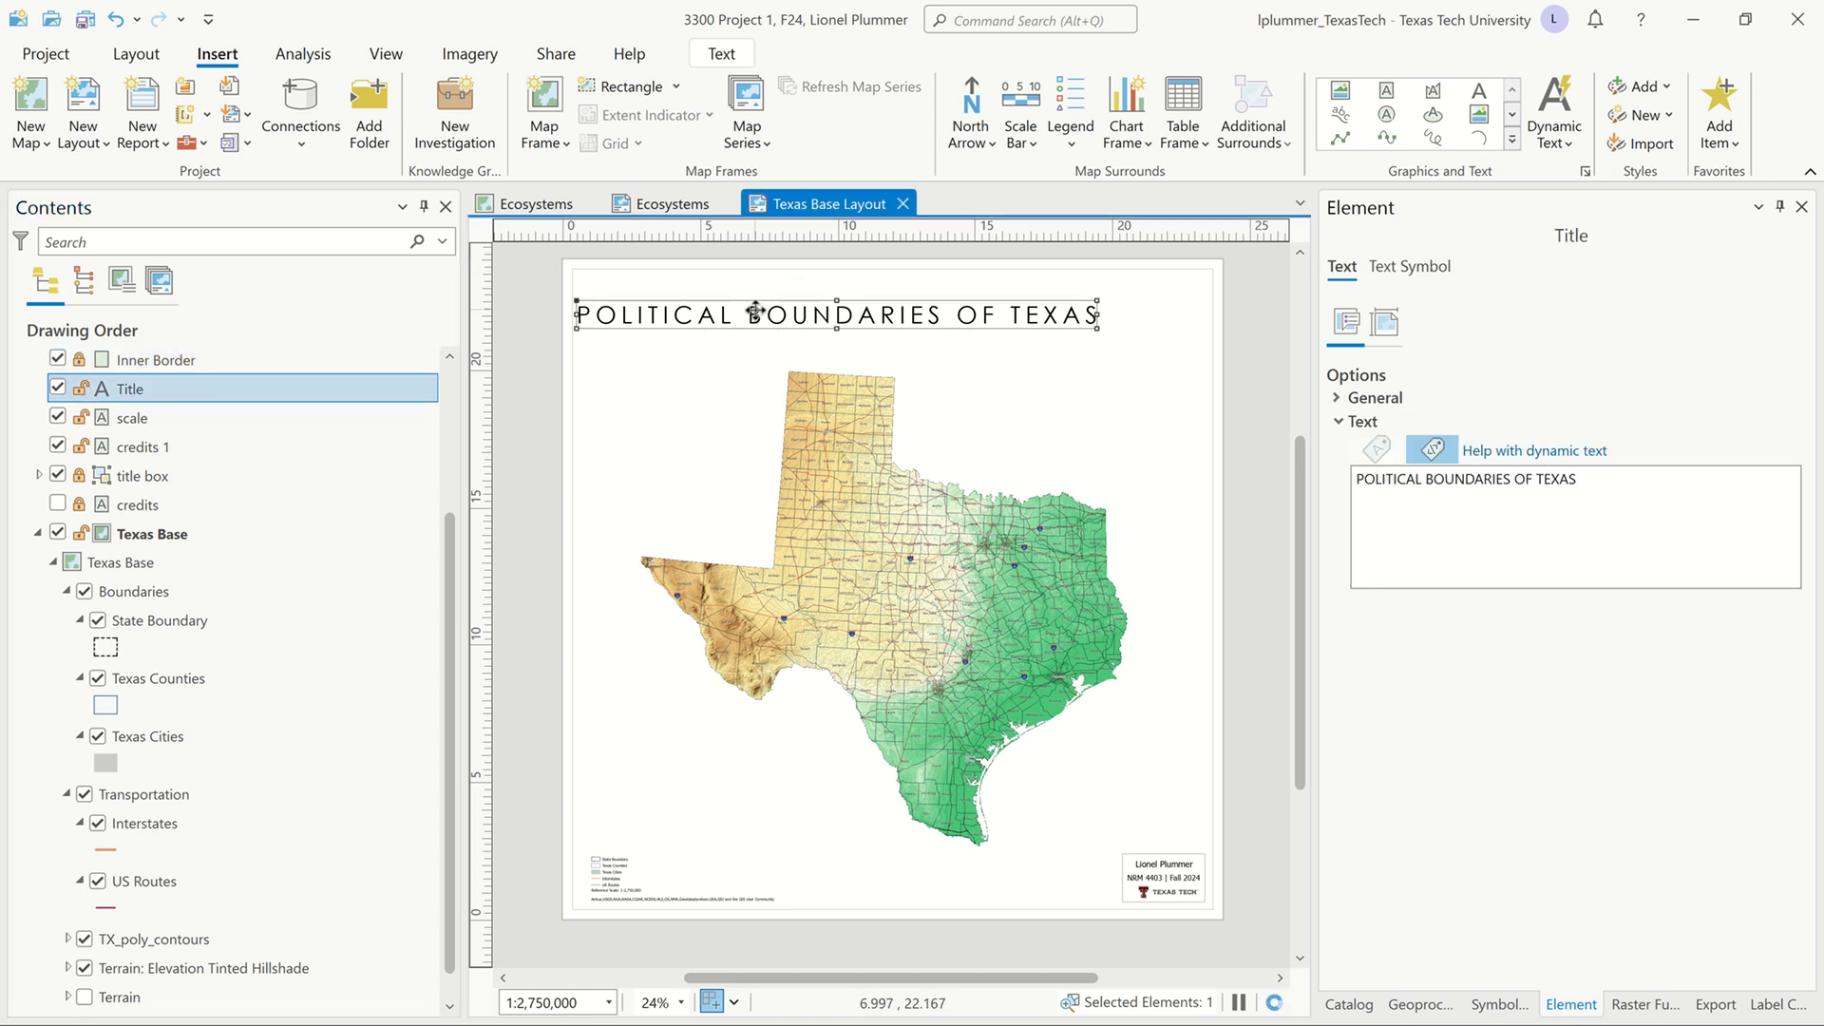
pyautogui.rightClick(755, 312)
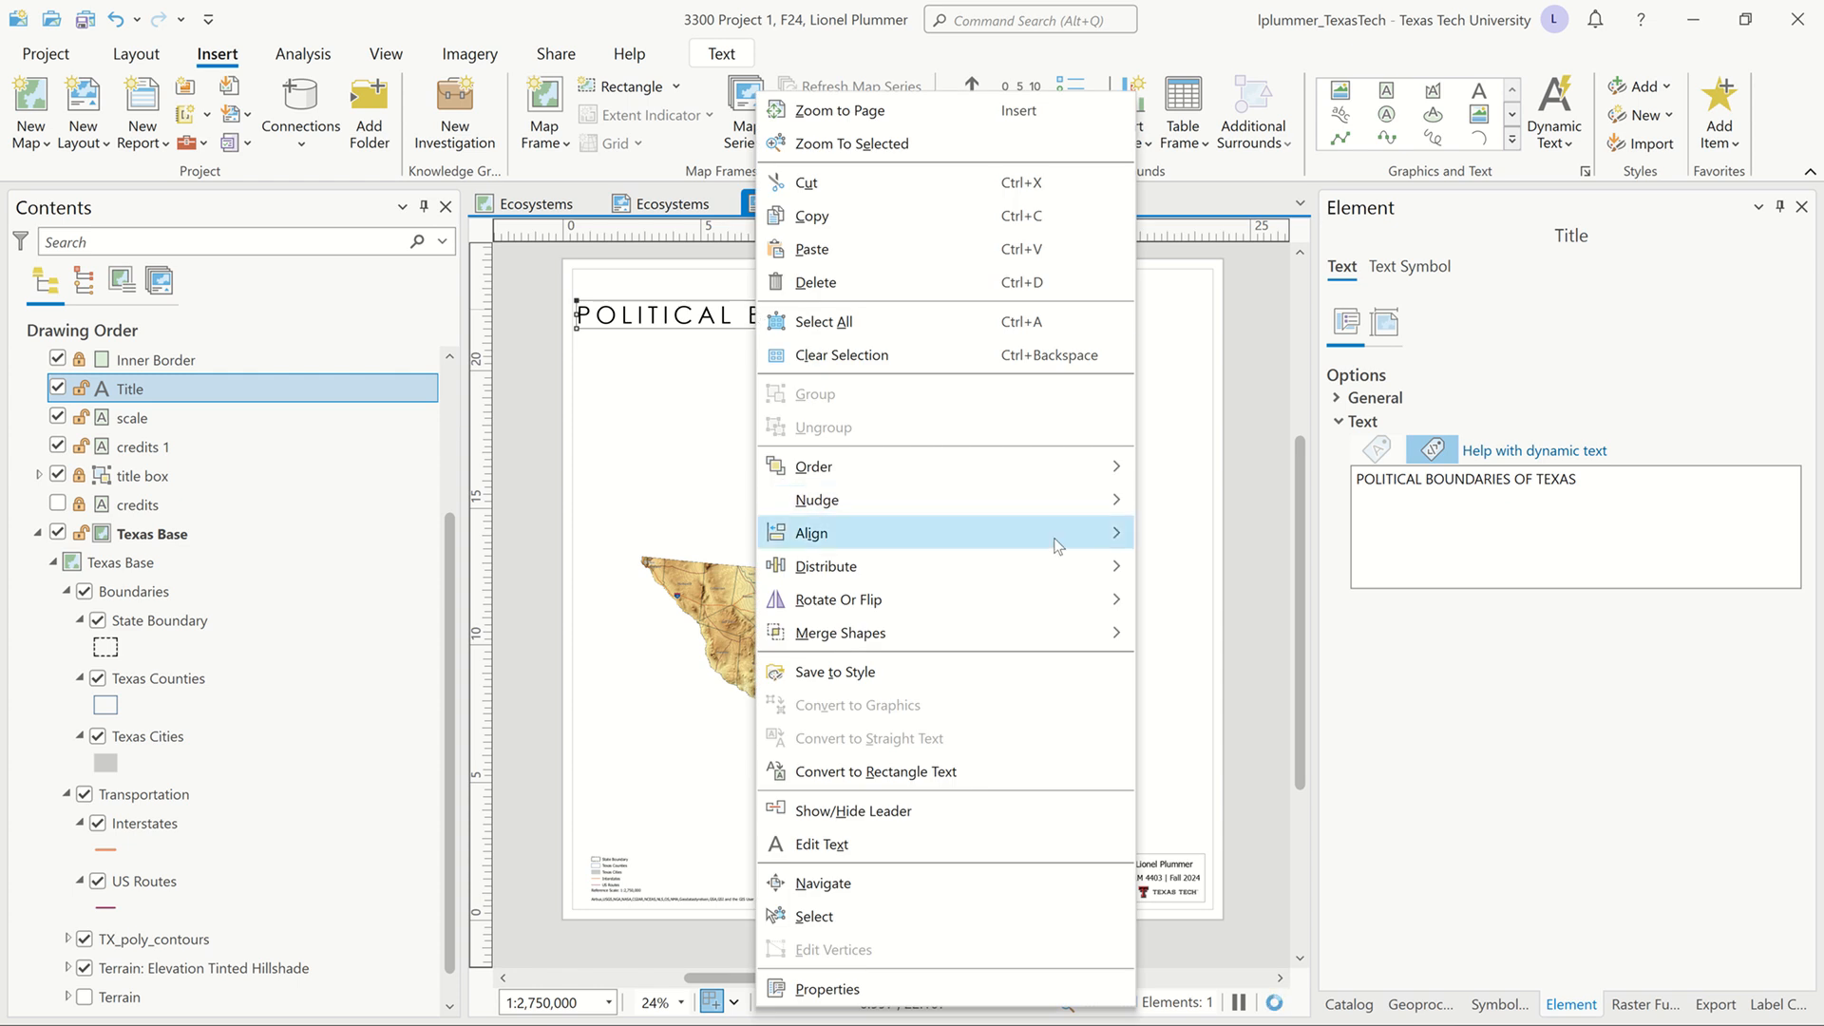
pyautogui.moveTo(1086, 548)
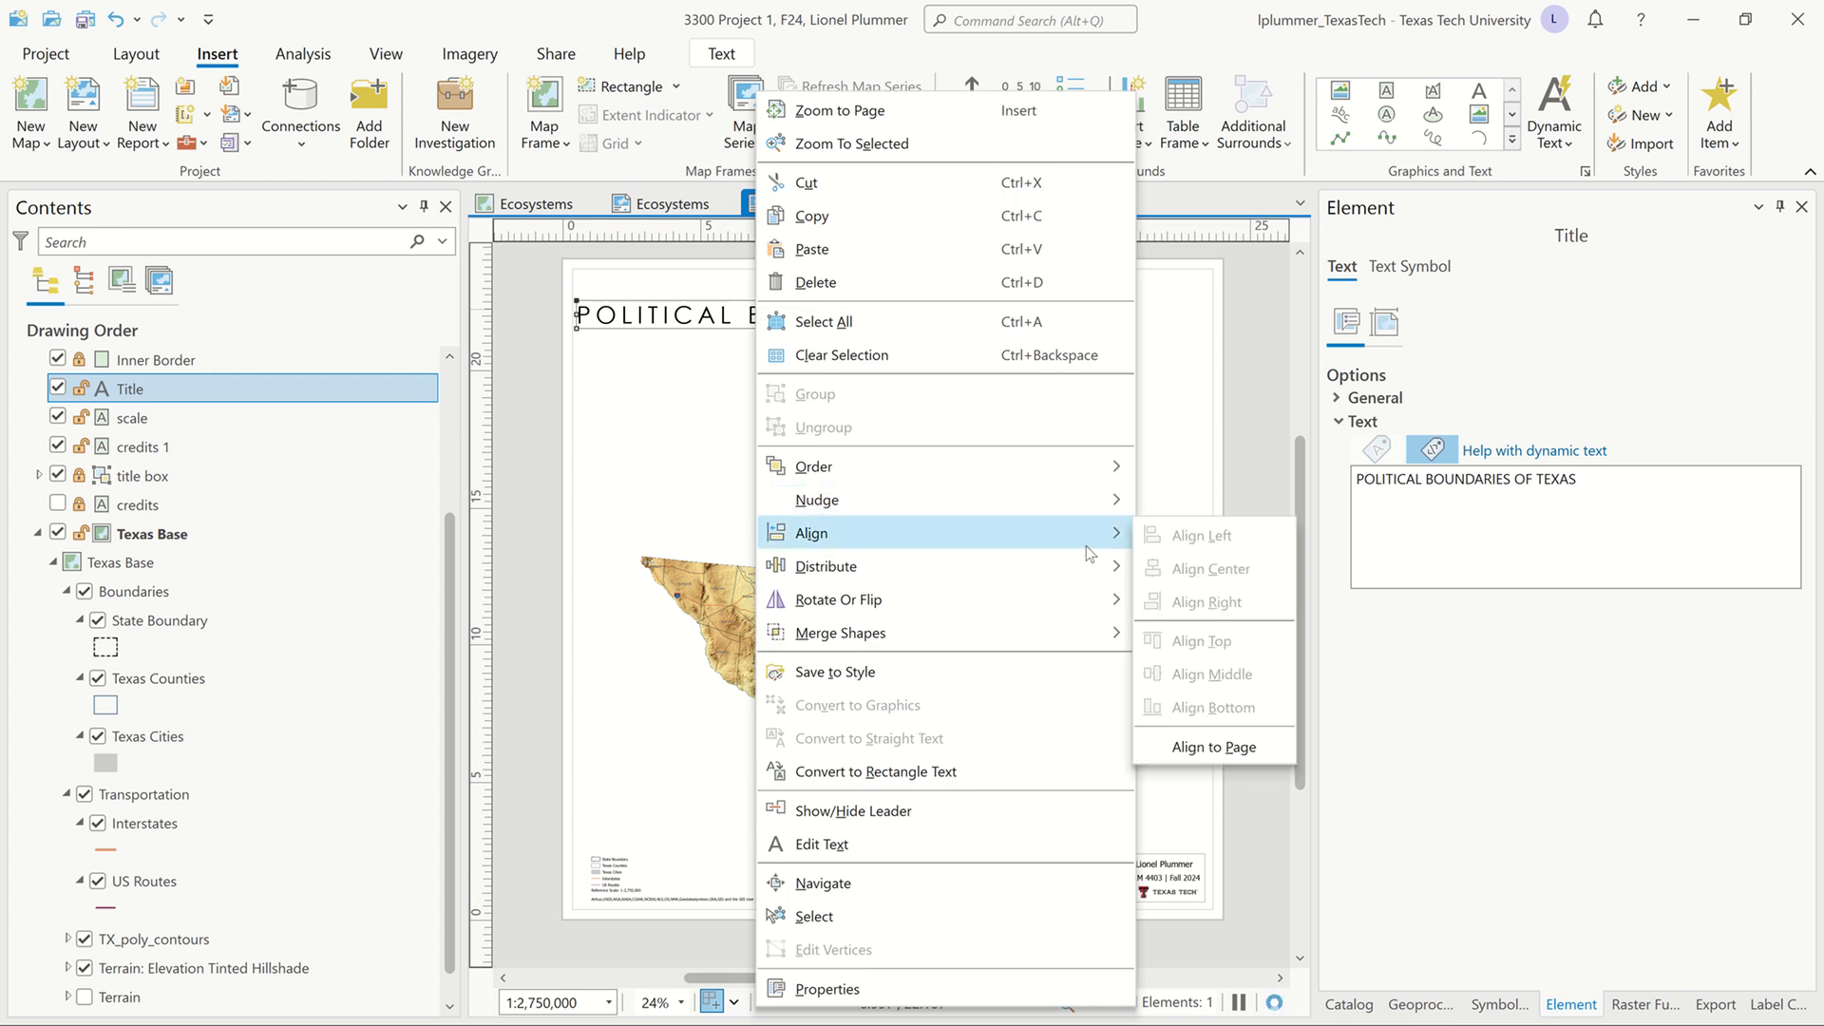
pyautogui.click(1251, 749)
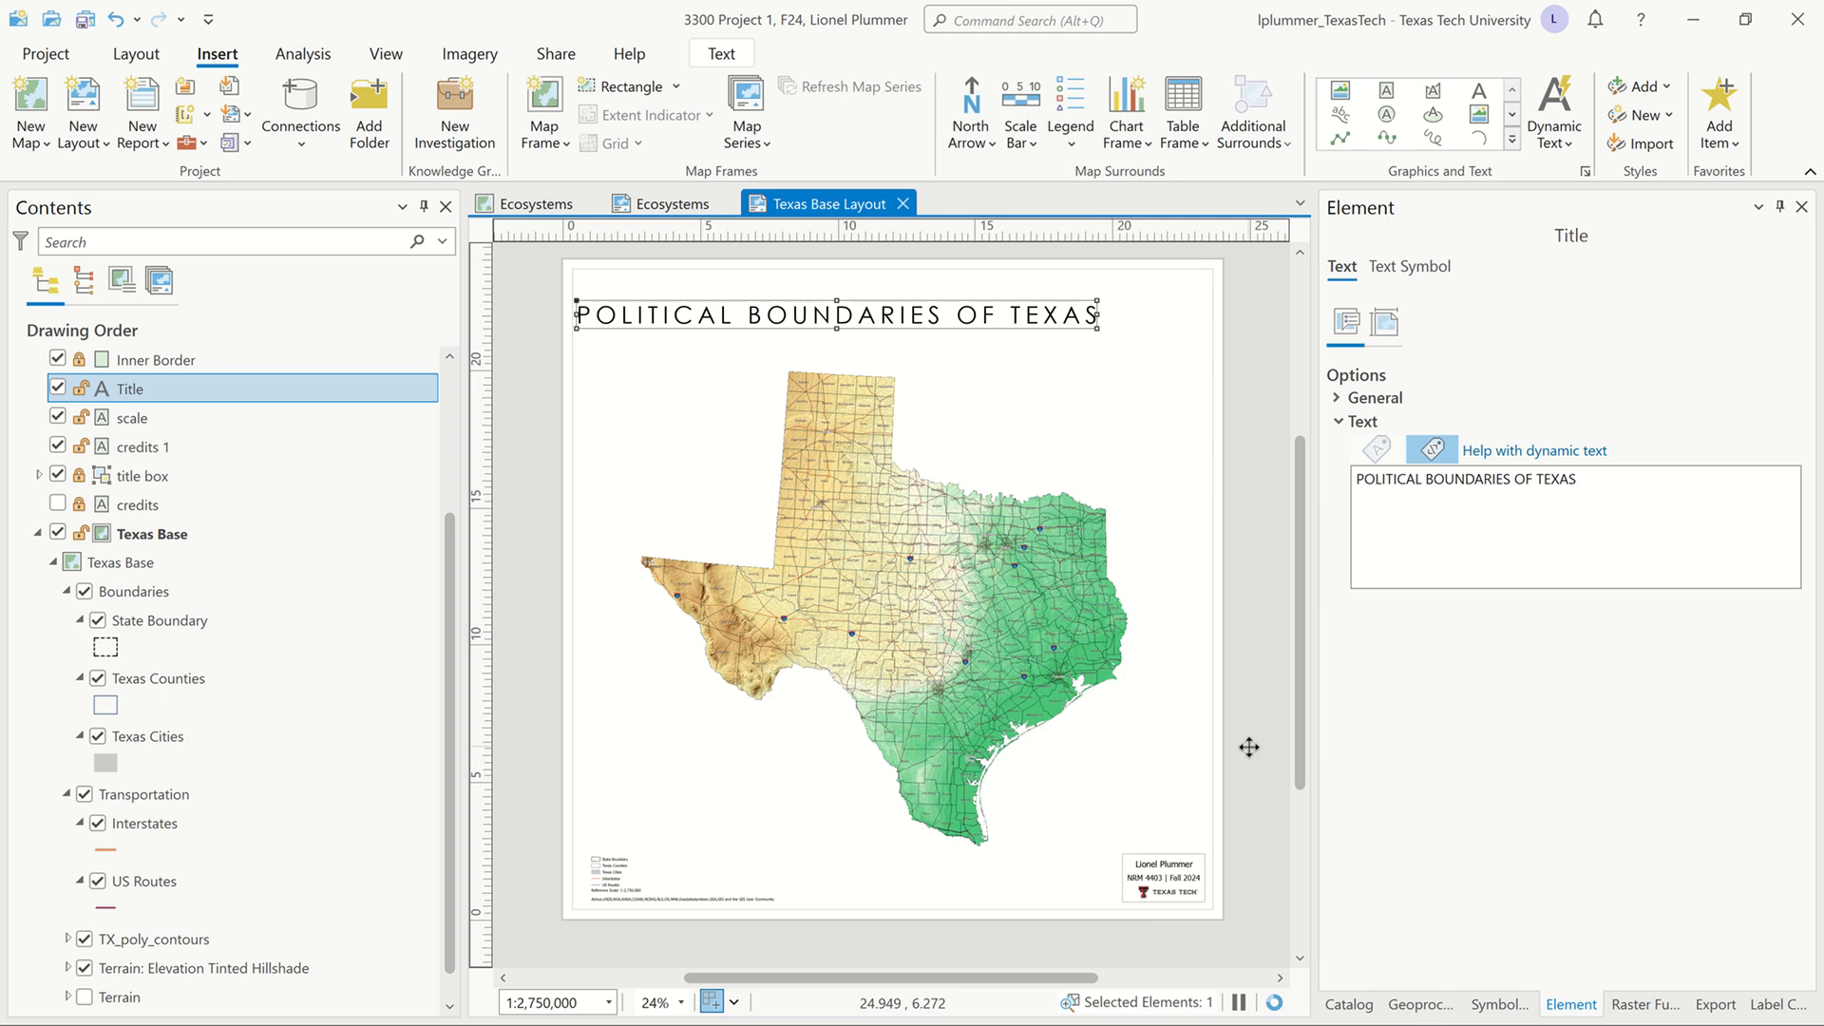
pyautogui.rightClick(910, 319)
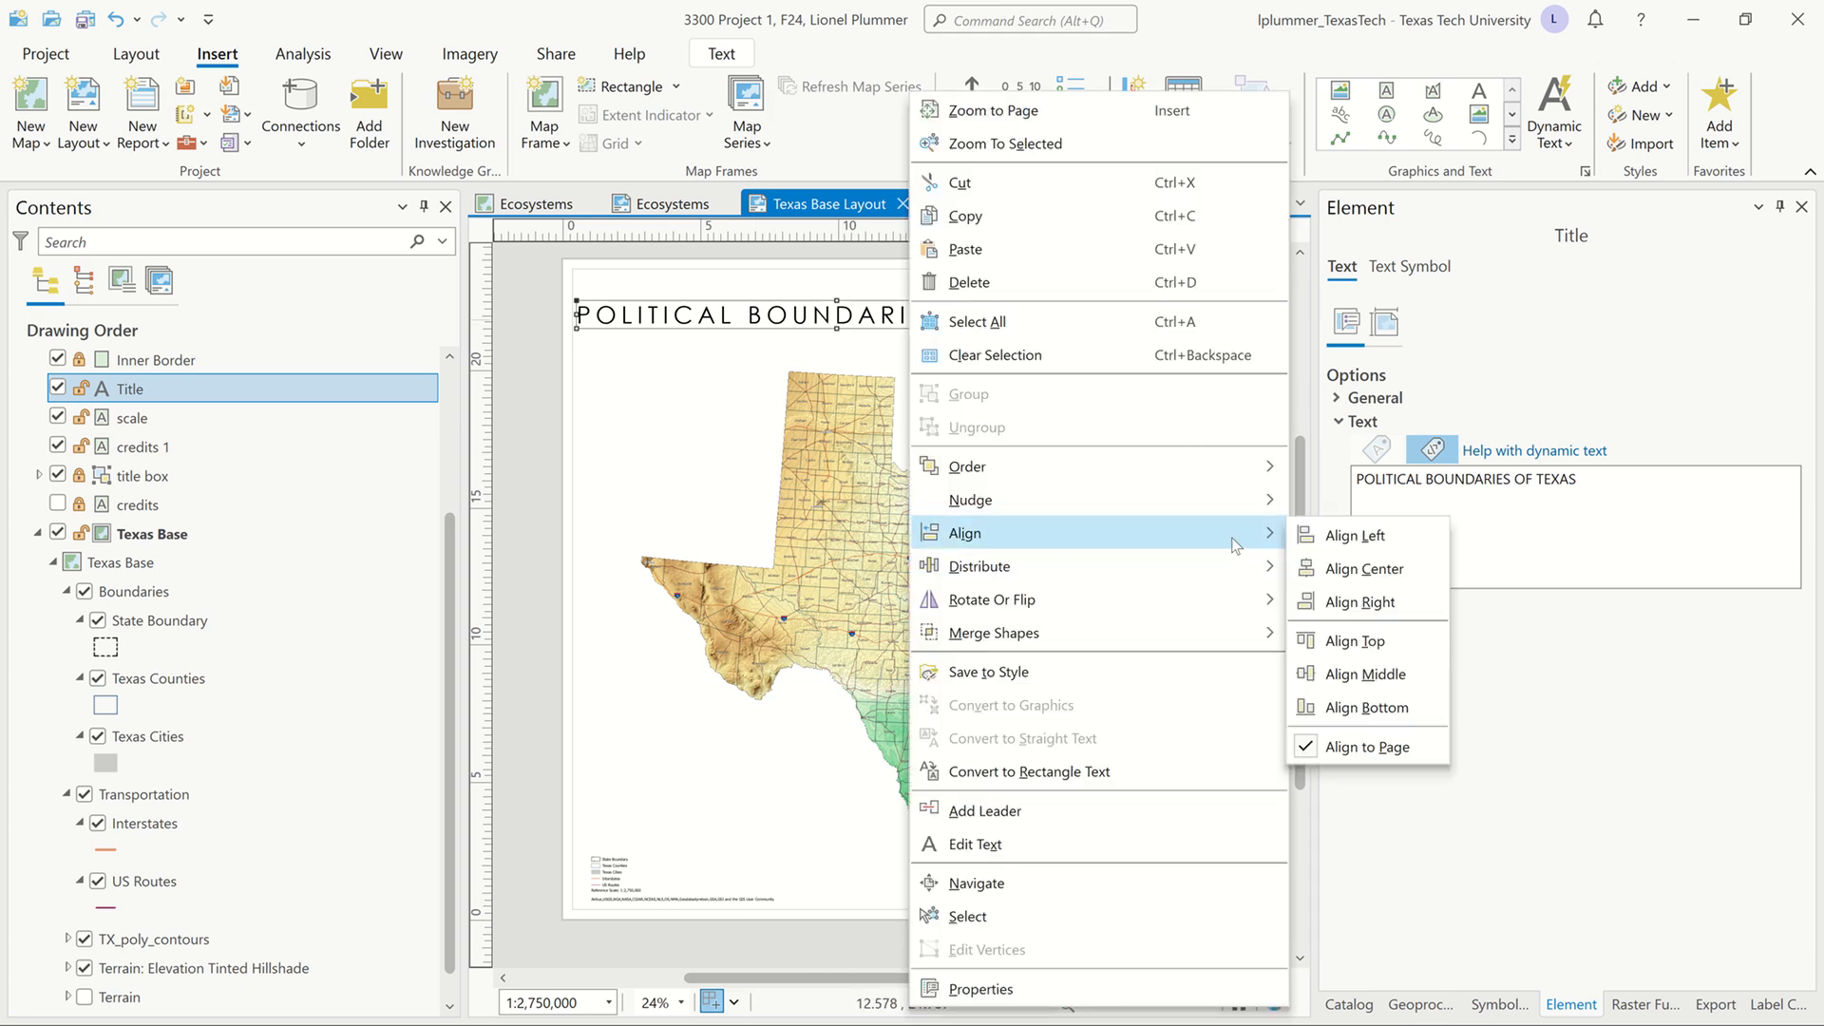
pyautogui.click(1386, 565)
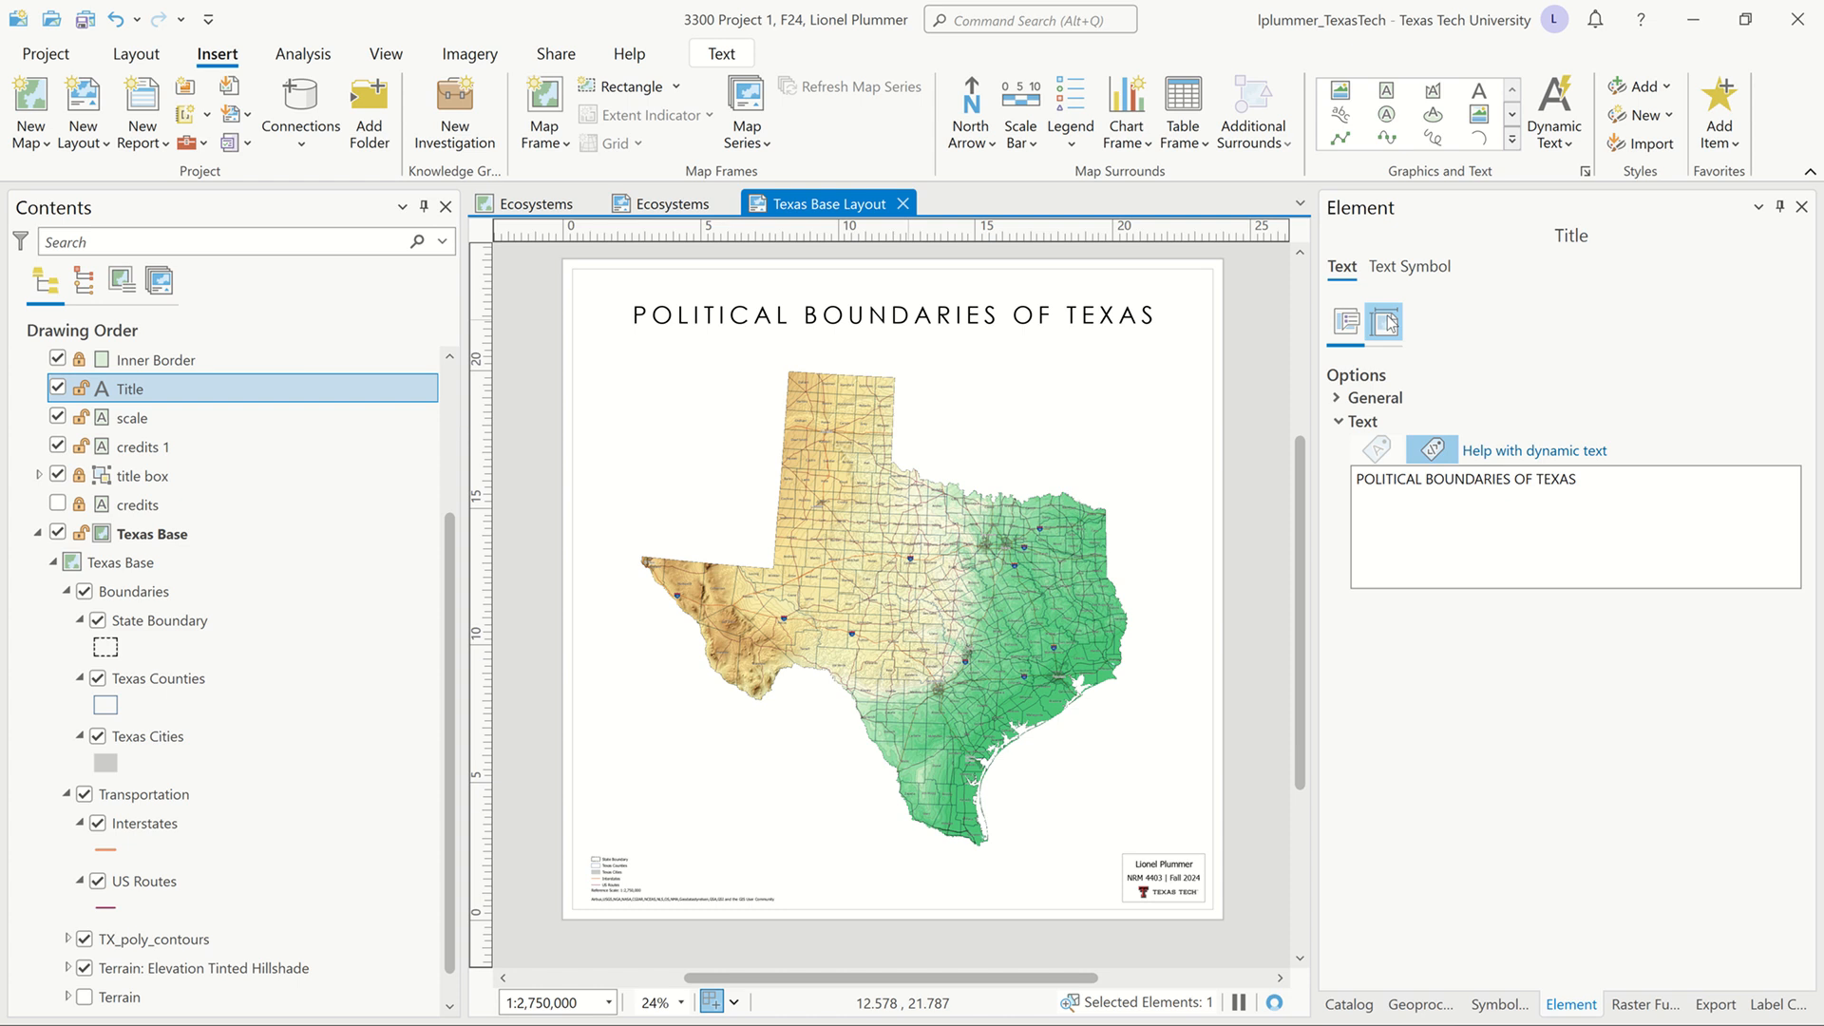
# Set the letter spacing of the POLITICAL BOUNDARIES OF TEXAS title to 75%
pyautogui.click(1404, 271)
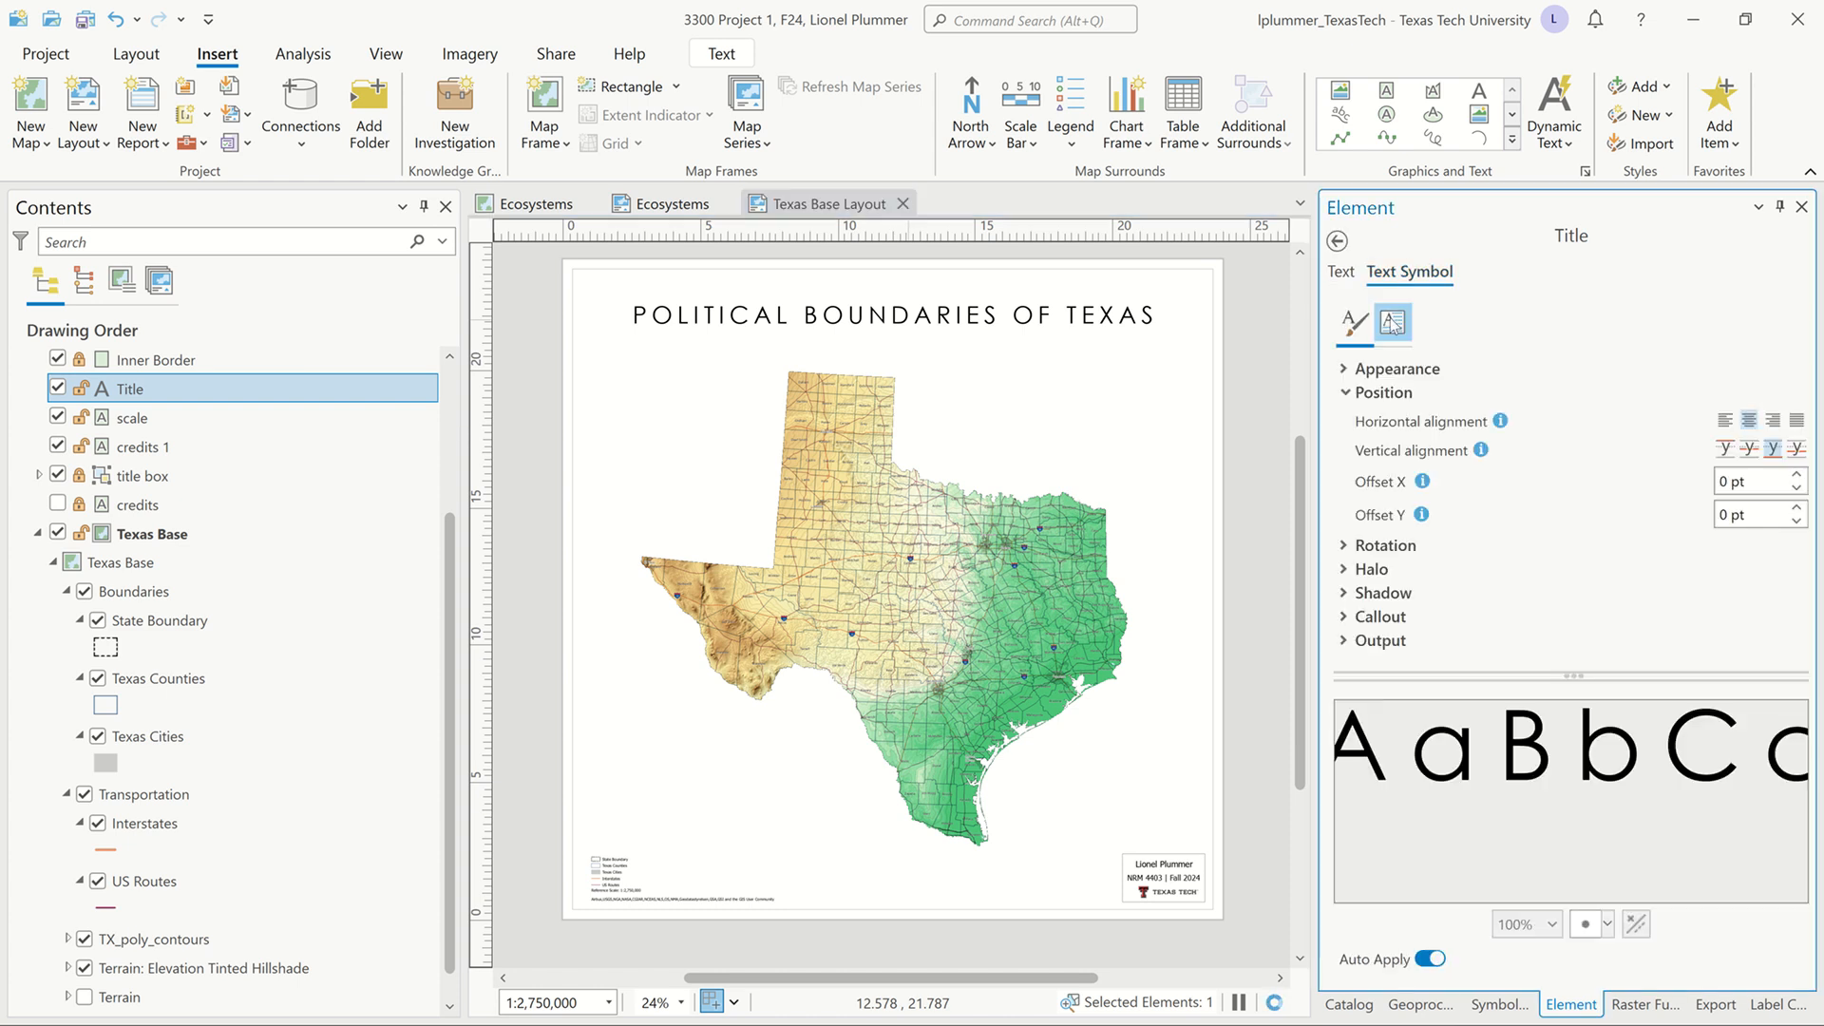
pyautogui.click(1391, 324)
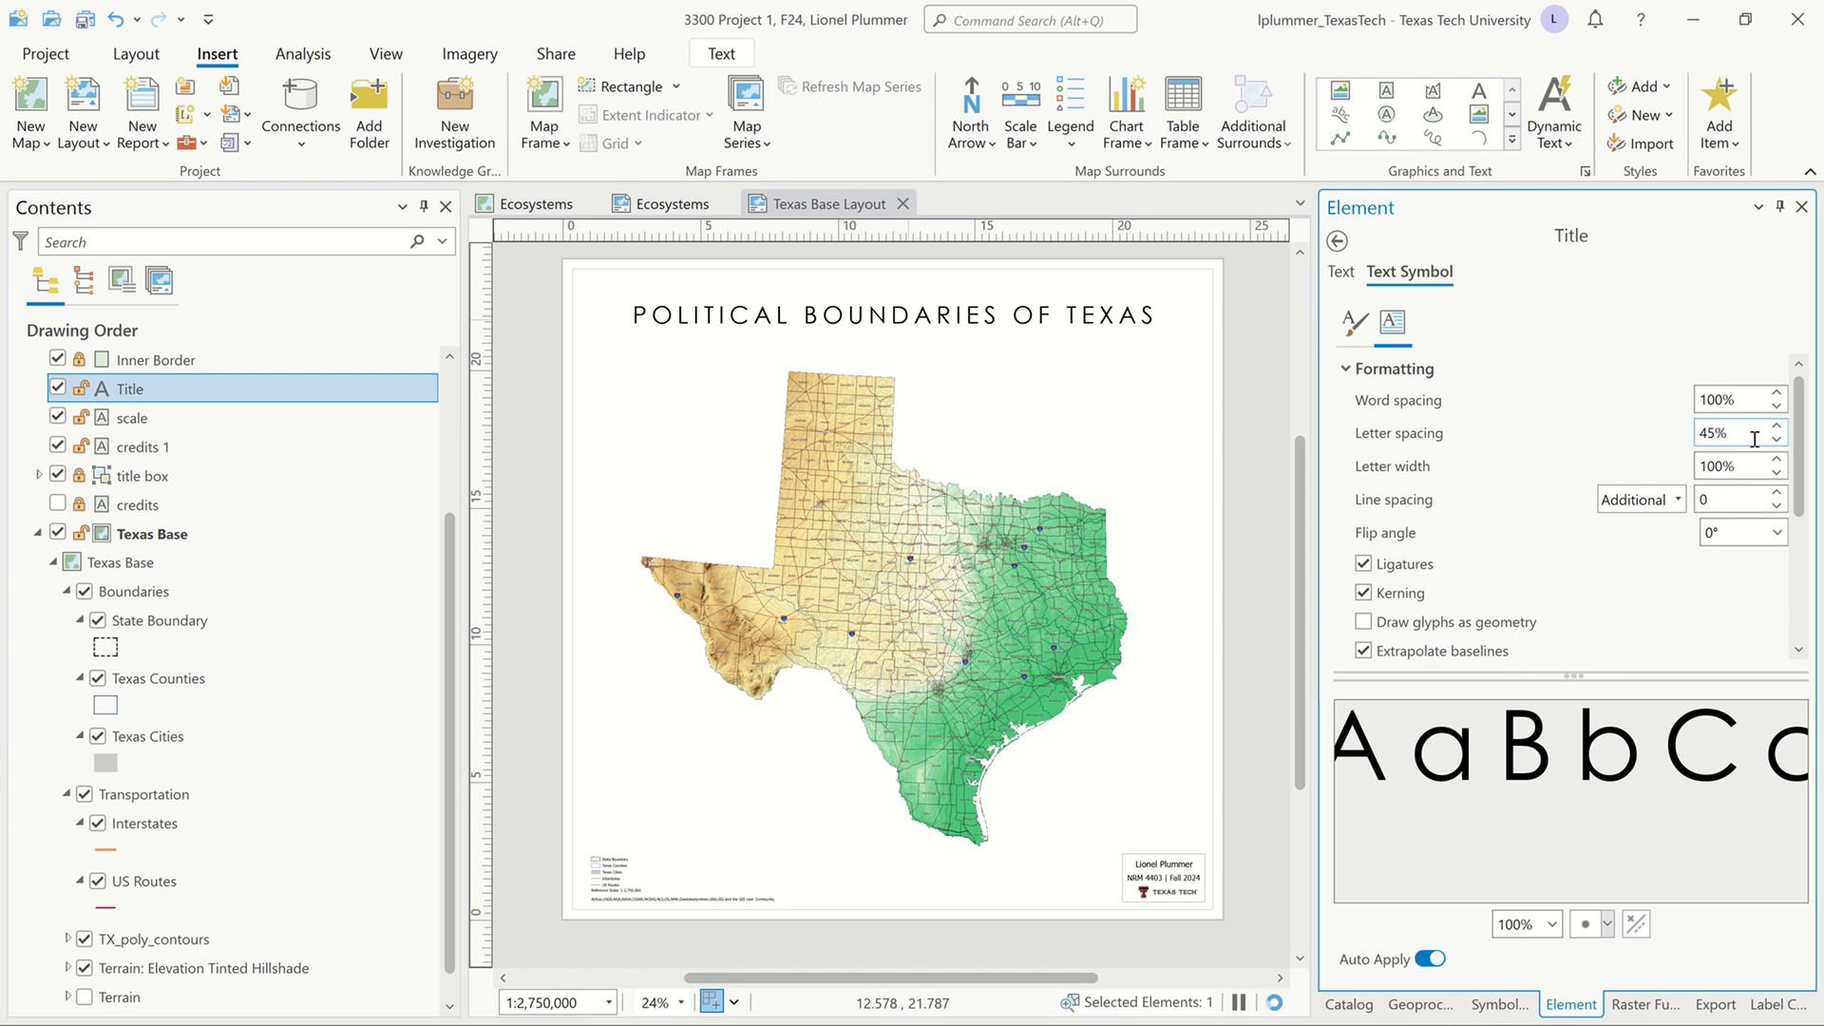
pyautogui.moveTo(1751, 435); pyautogui.dragTo(1594, 413)
pyautogui.write('77')
pyautogui.write('5')
pyautogui.press('BackSpace')
pyautogui.press('BackSpace')
pyautogui.write('5')
pyautogui.press('Tab')
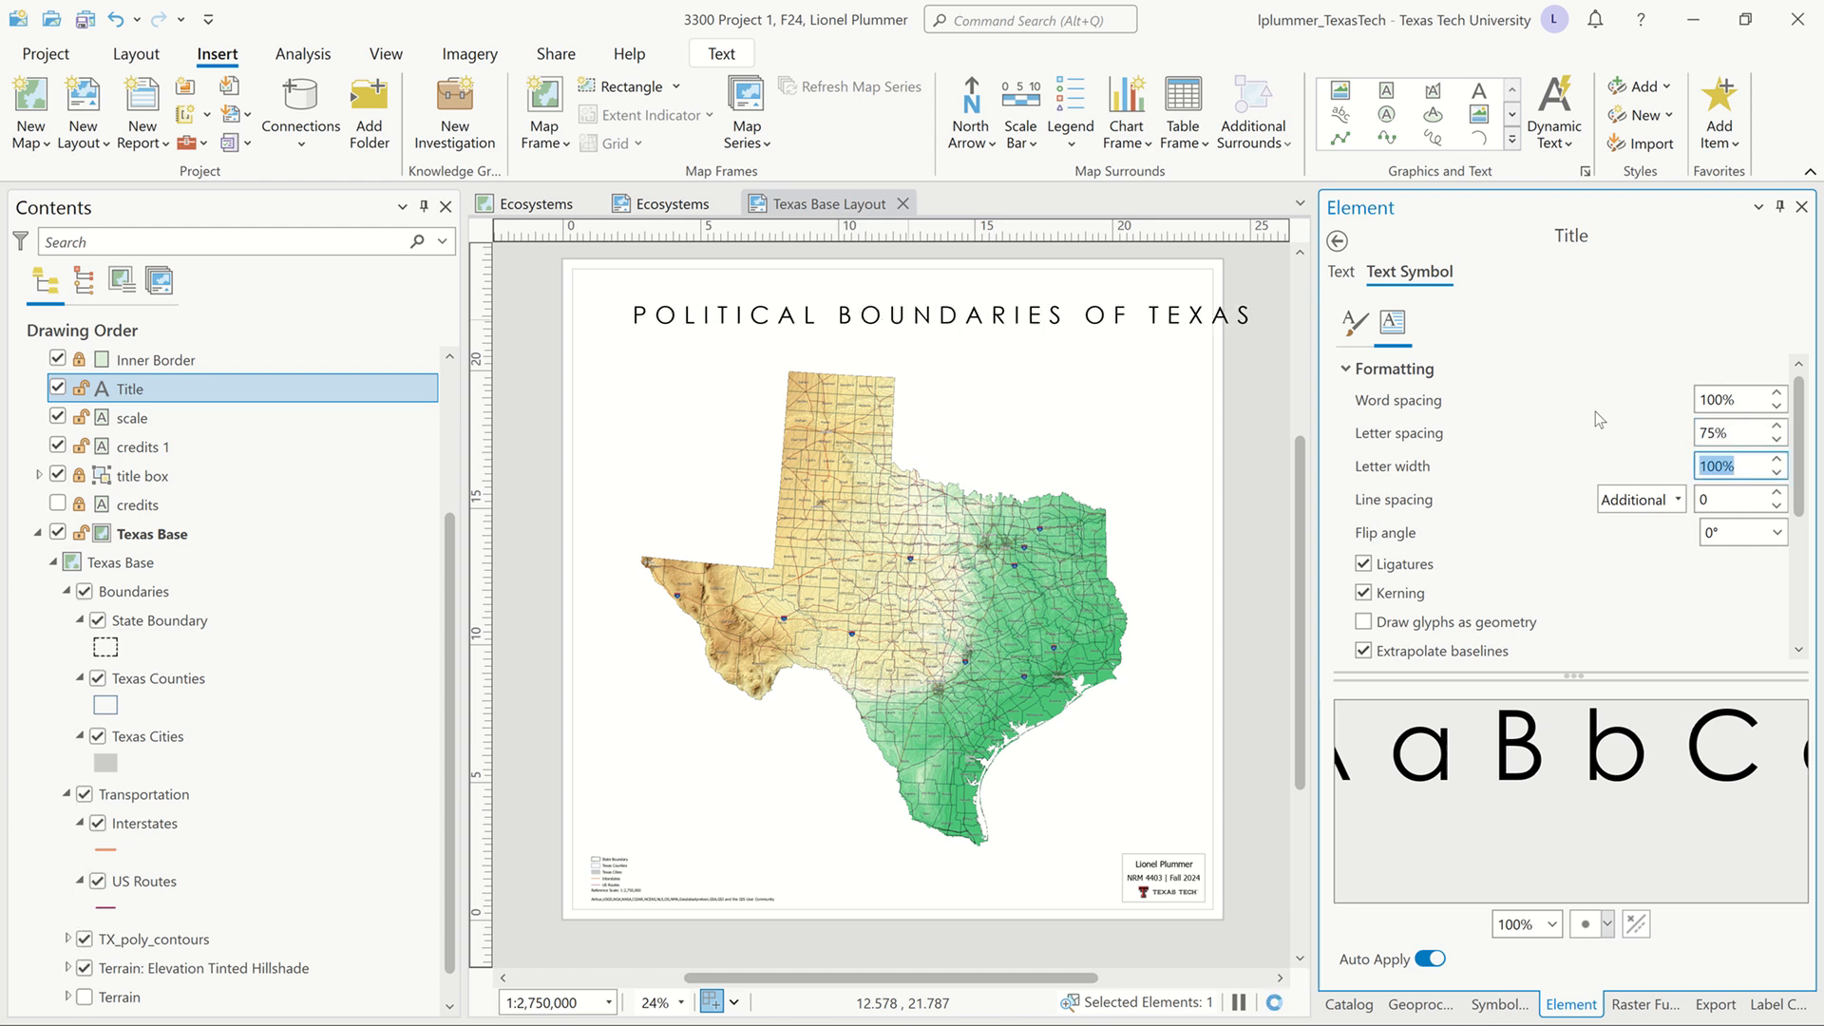
# Re-center the widened title horizontally on the page and save the project
pyautogui.click(869, 315)
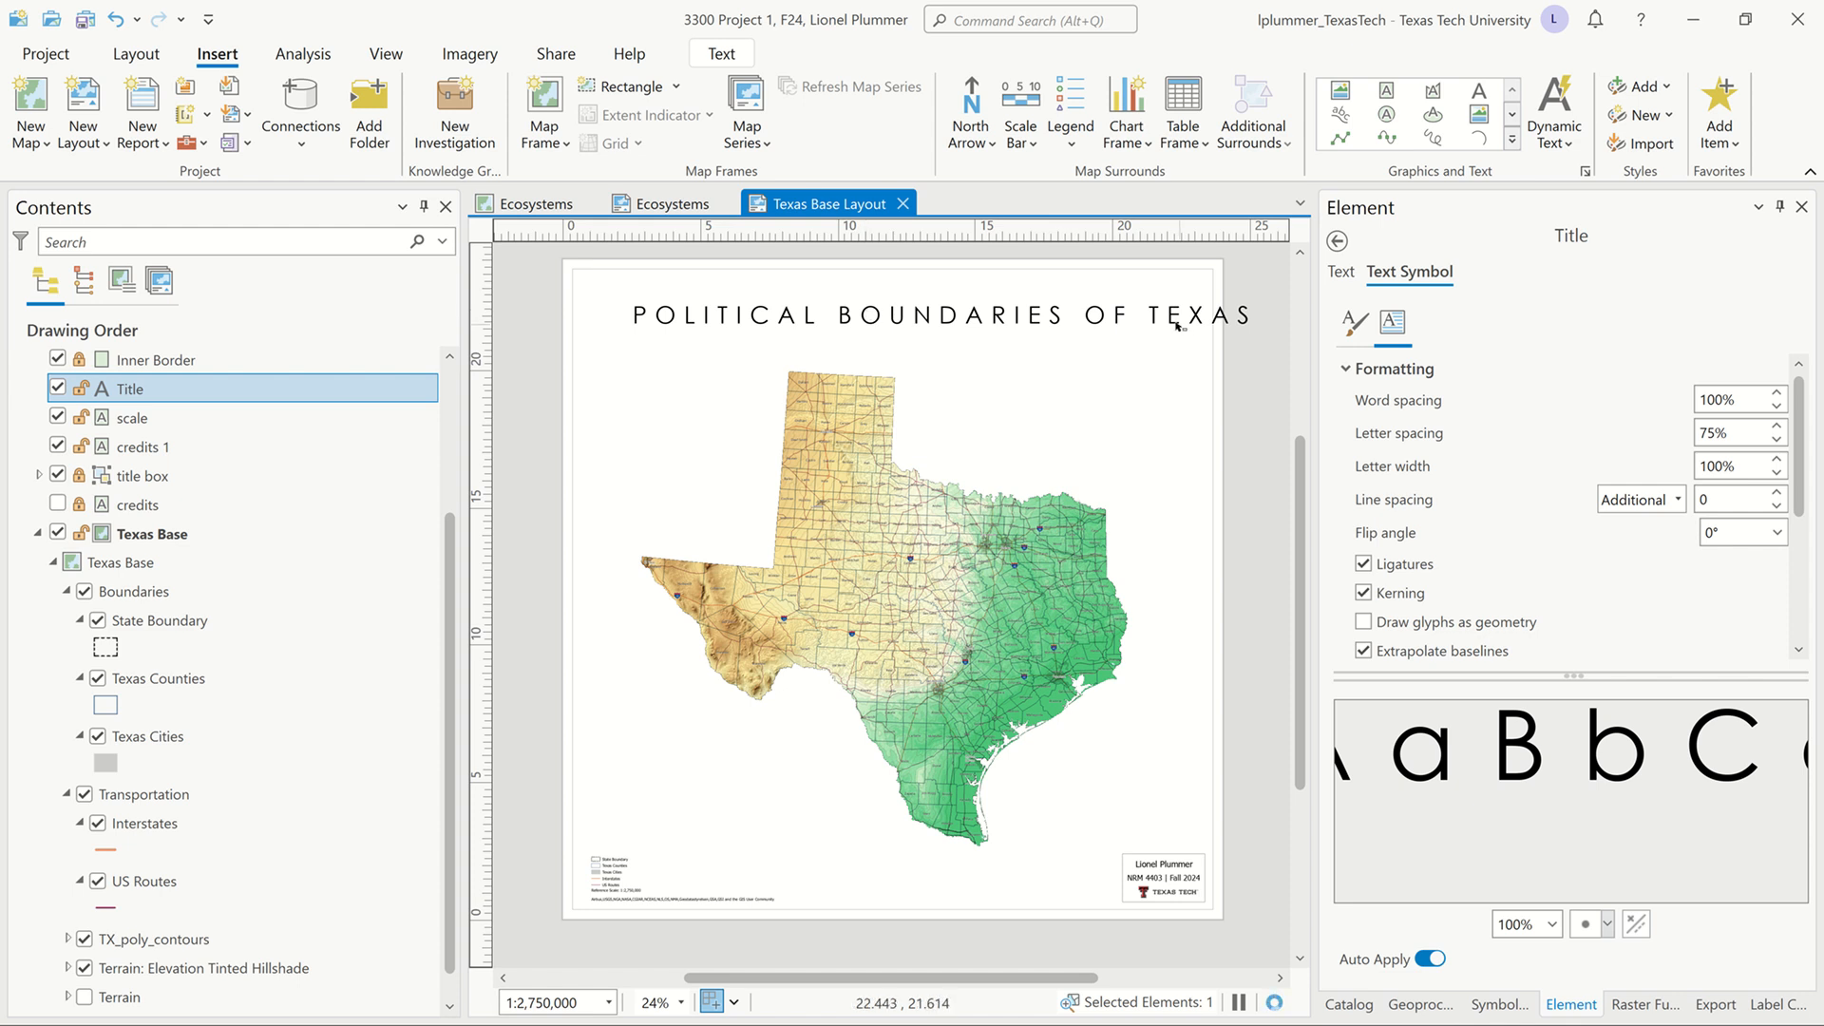
pyautogui.rightClick(125, 391)
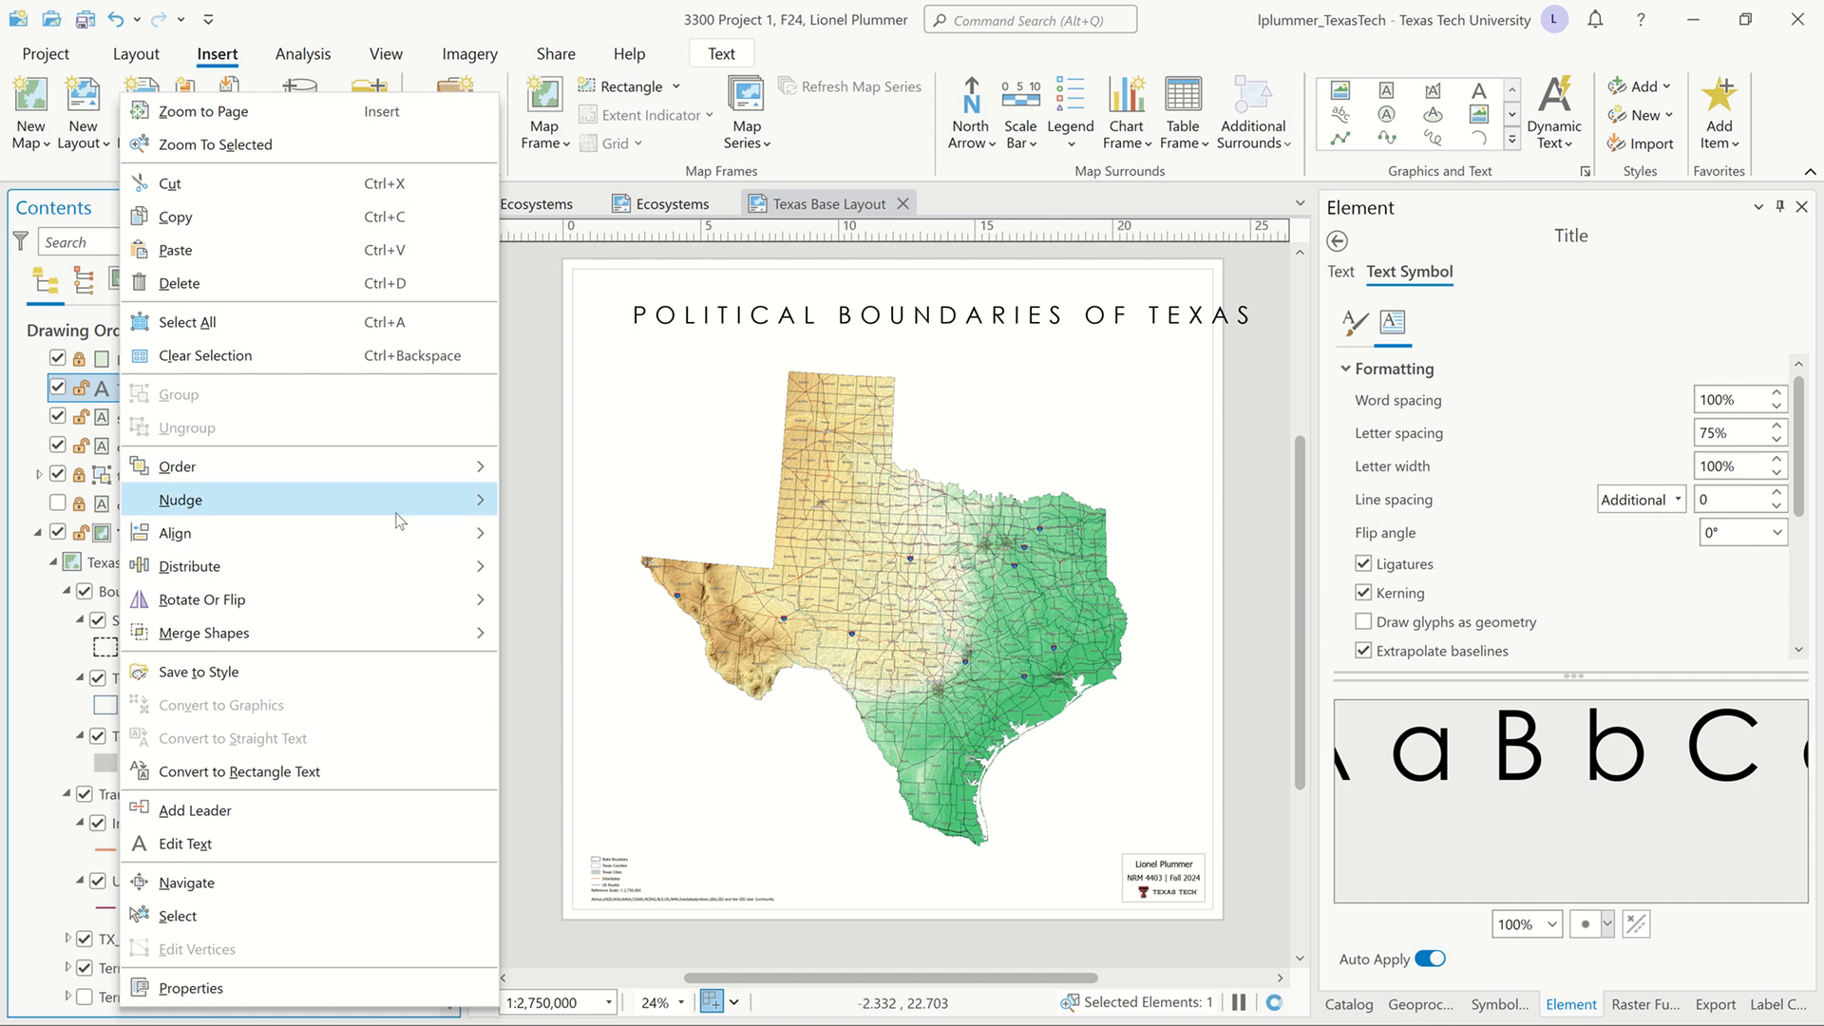
pyautogui.moveTo(425, 547)
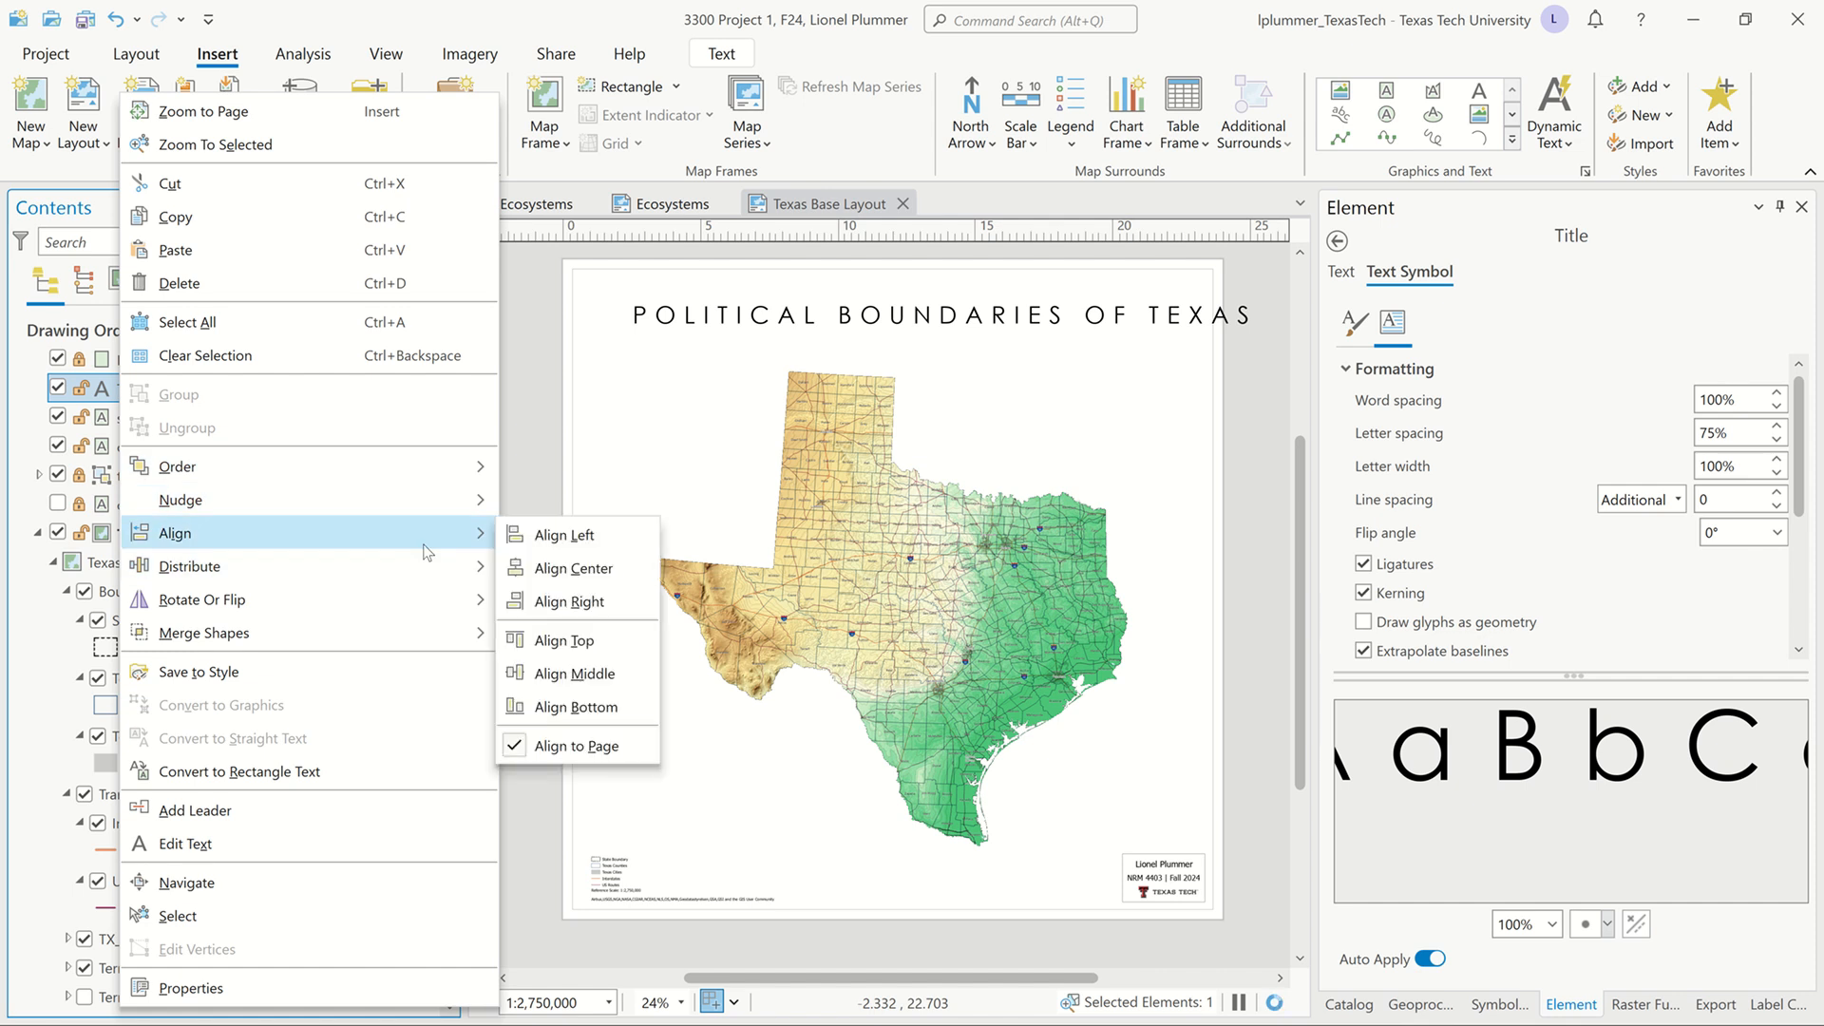
pyautogui.click(558, 570)
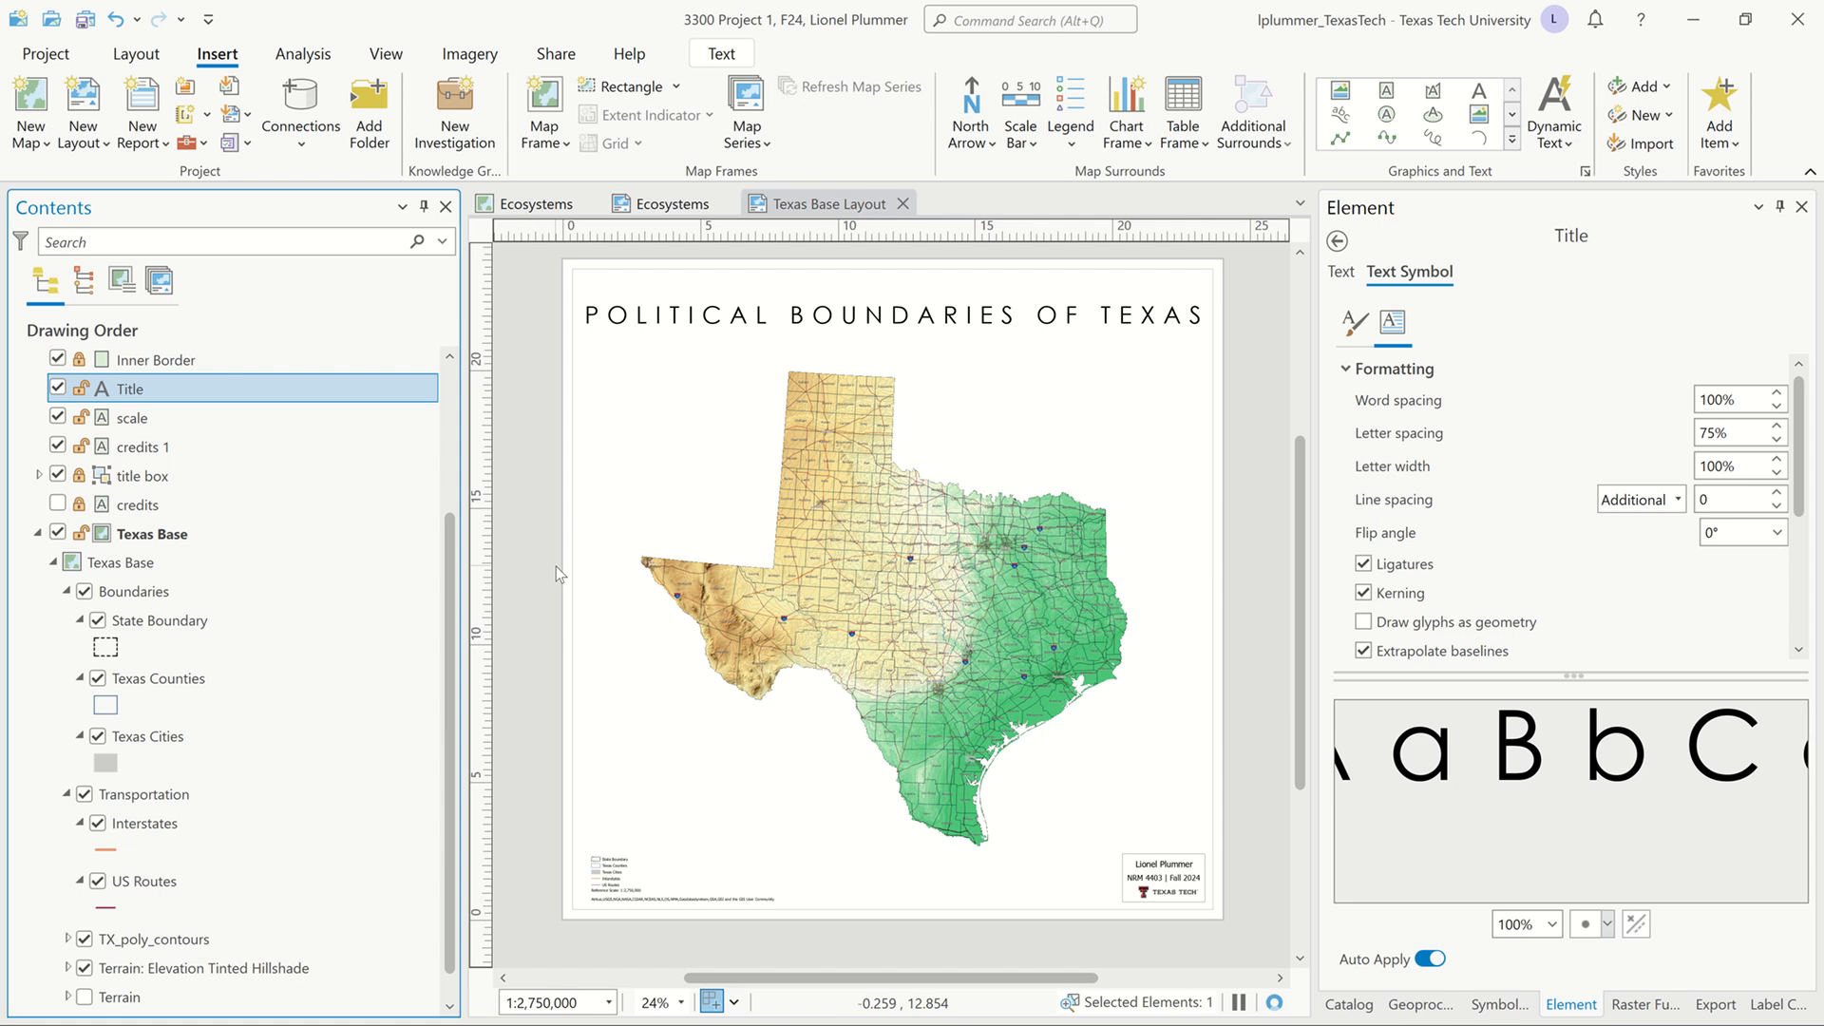
pyautogui.click(511, 495)
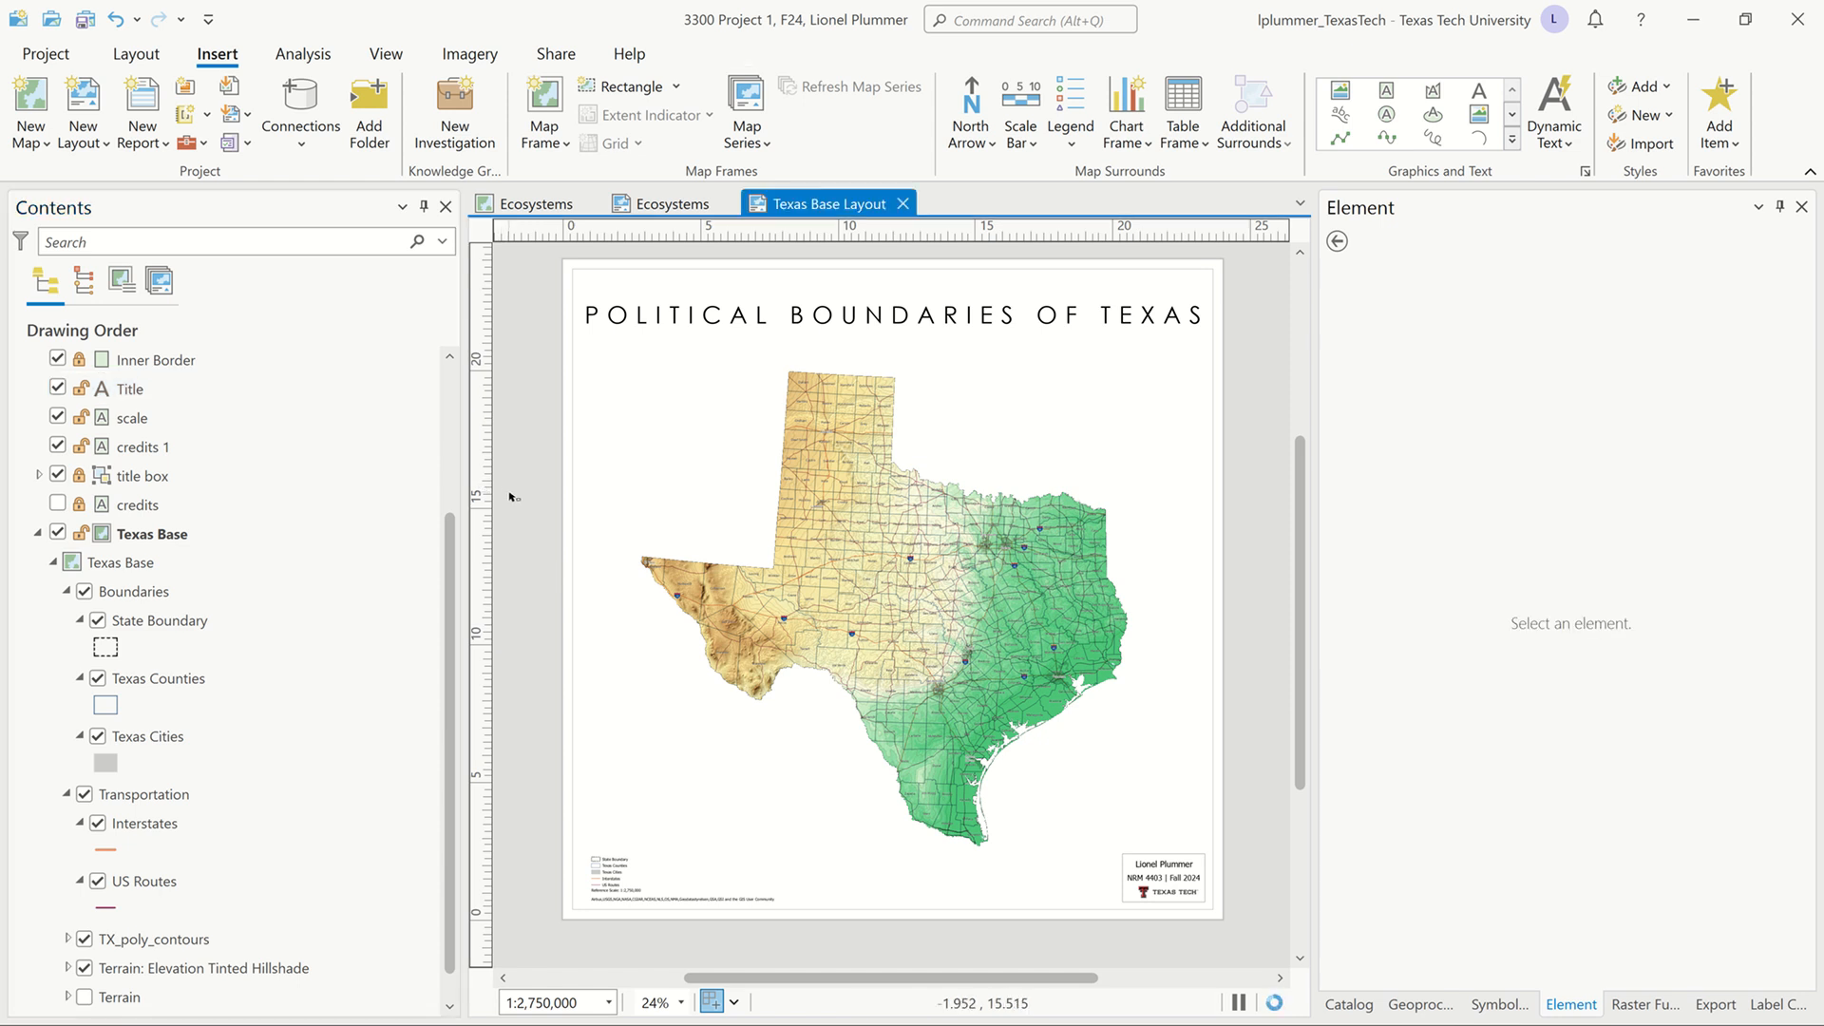
pyautogui.hotkey('ctrl', 's')
pyautogui.click(1274, 1004)
# Open the layout export settings with the Web JPEG preset
pyautogui.click(570, 59)
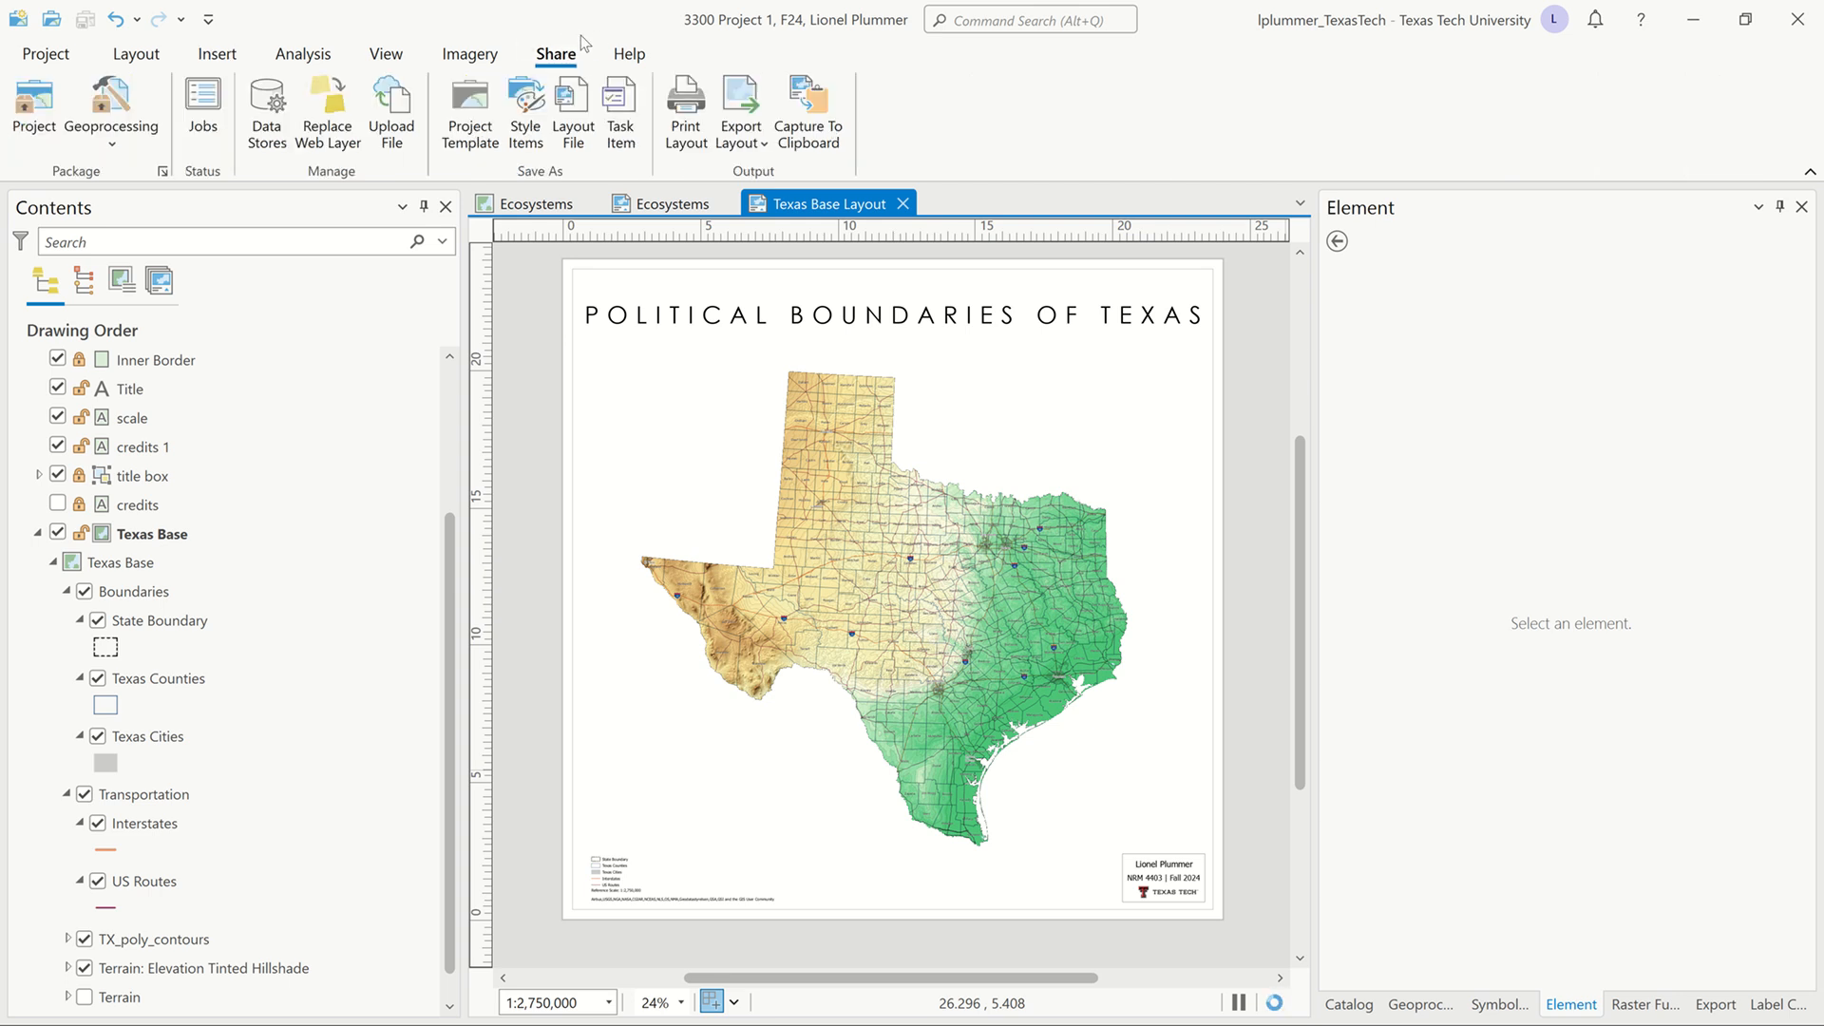
pyautogui.click(747, 143)
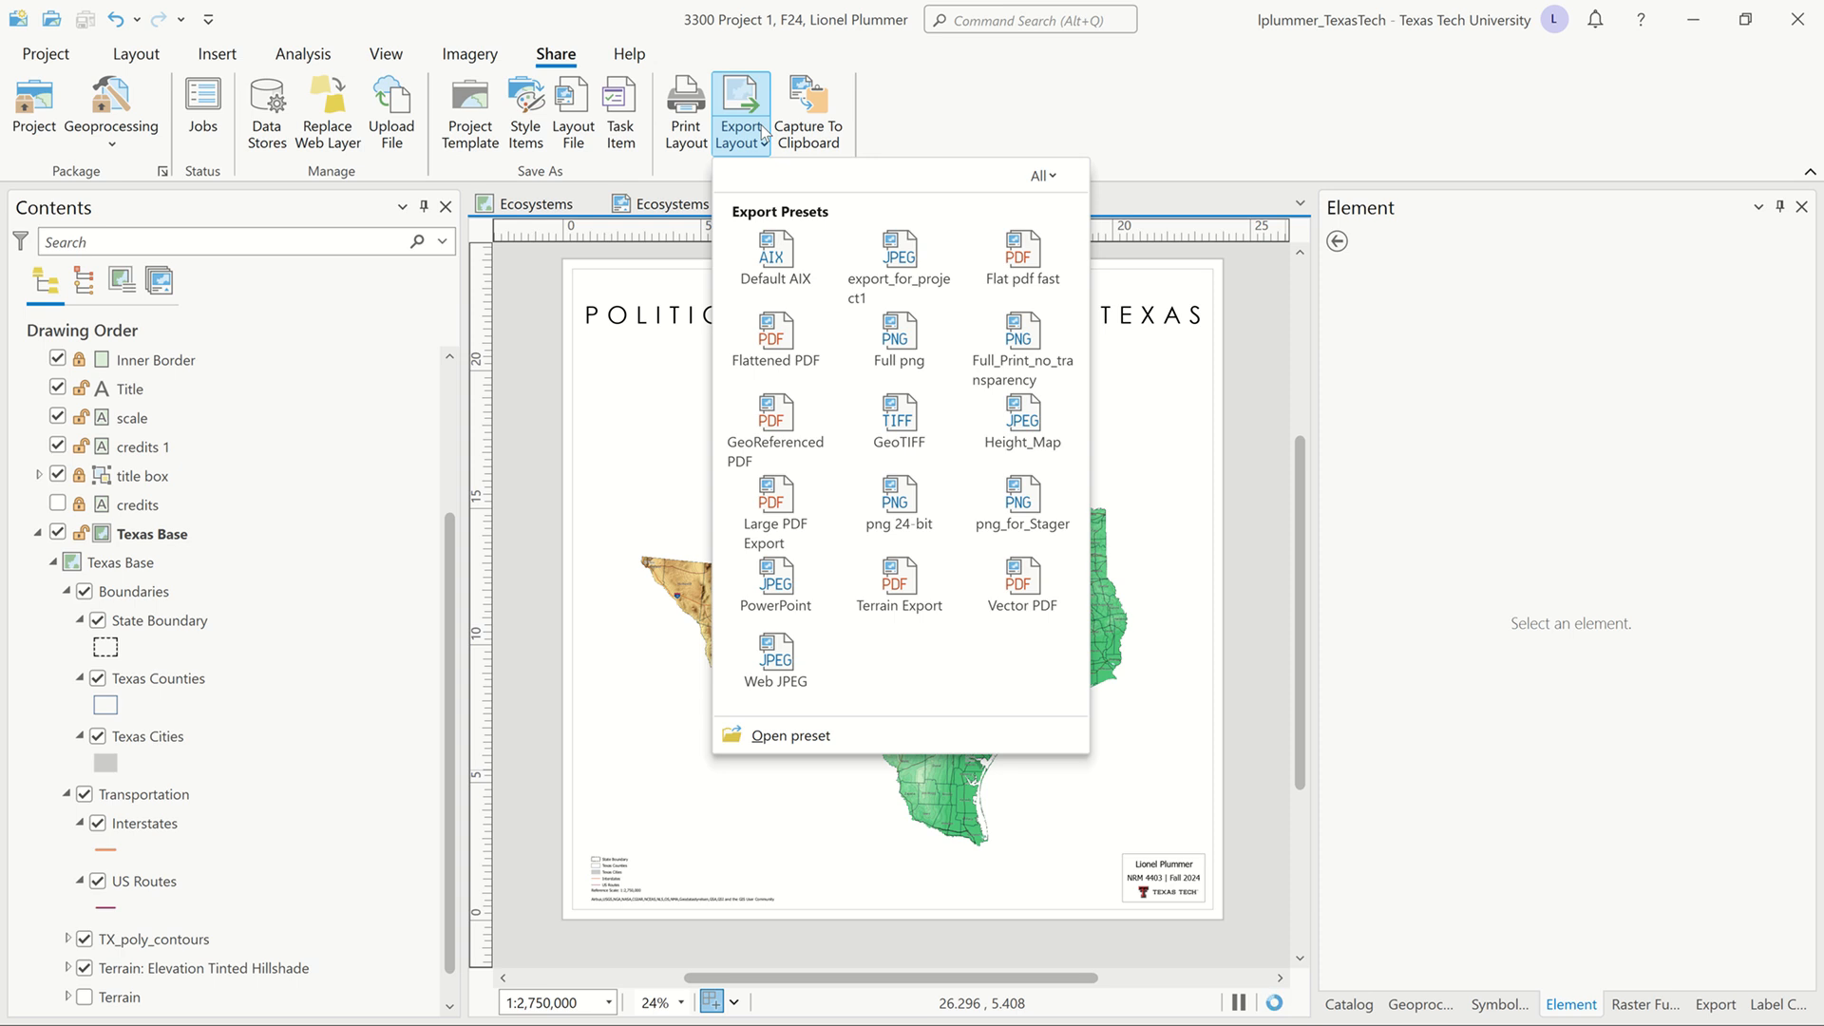
pyautogui.click(769, 662)
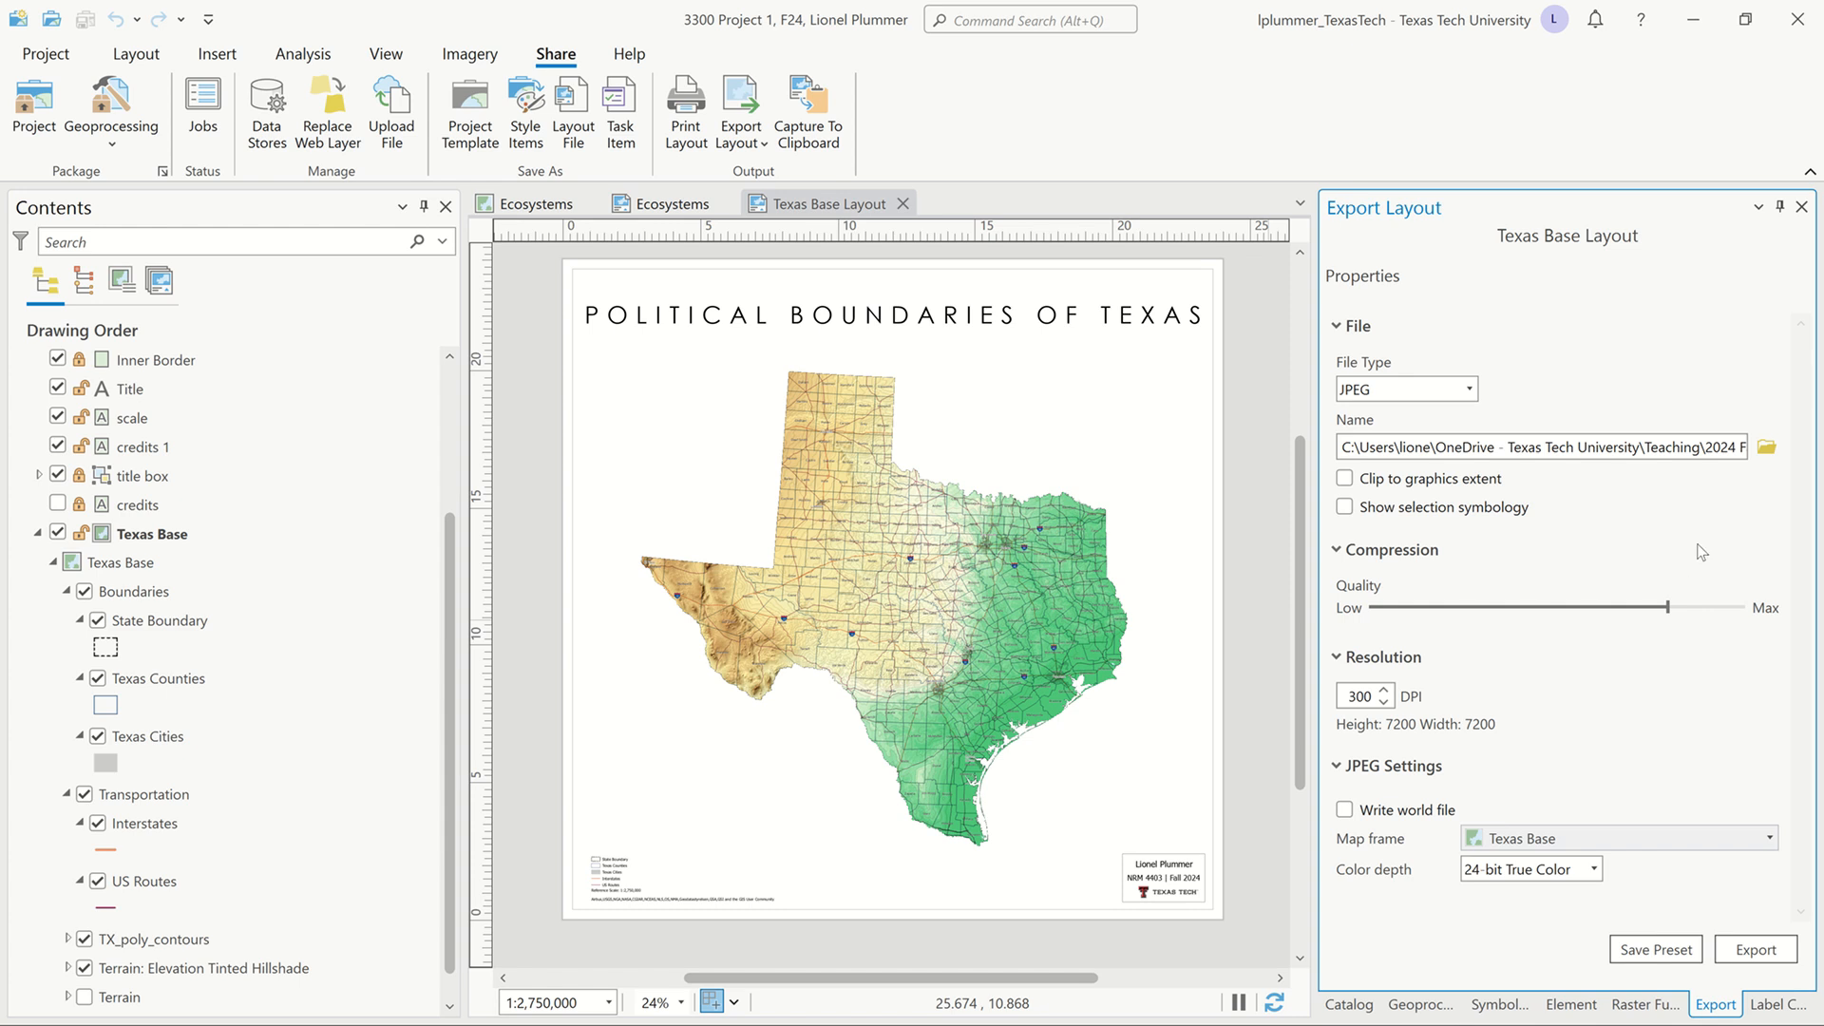
# Set the export's output file to Texas Political Boundaries in the project's 10 Exports folder
pyautogui.click(1767, 448)
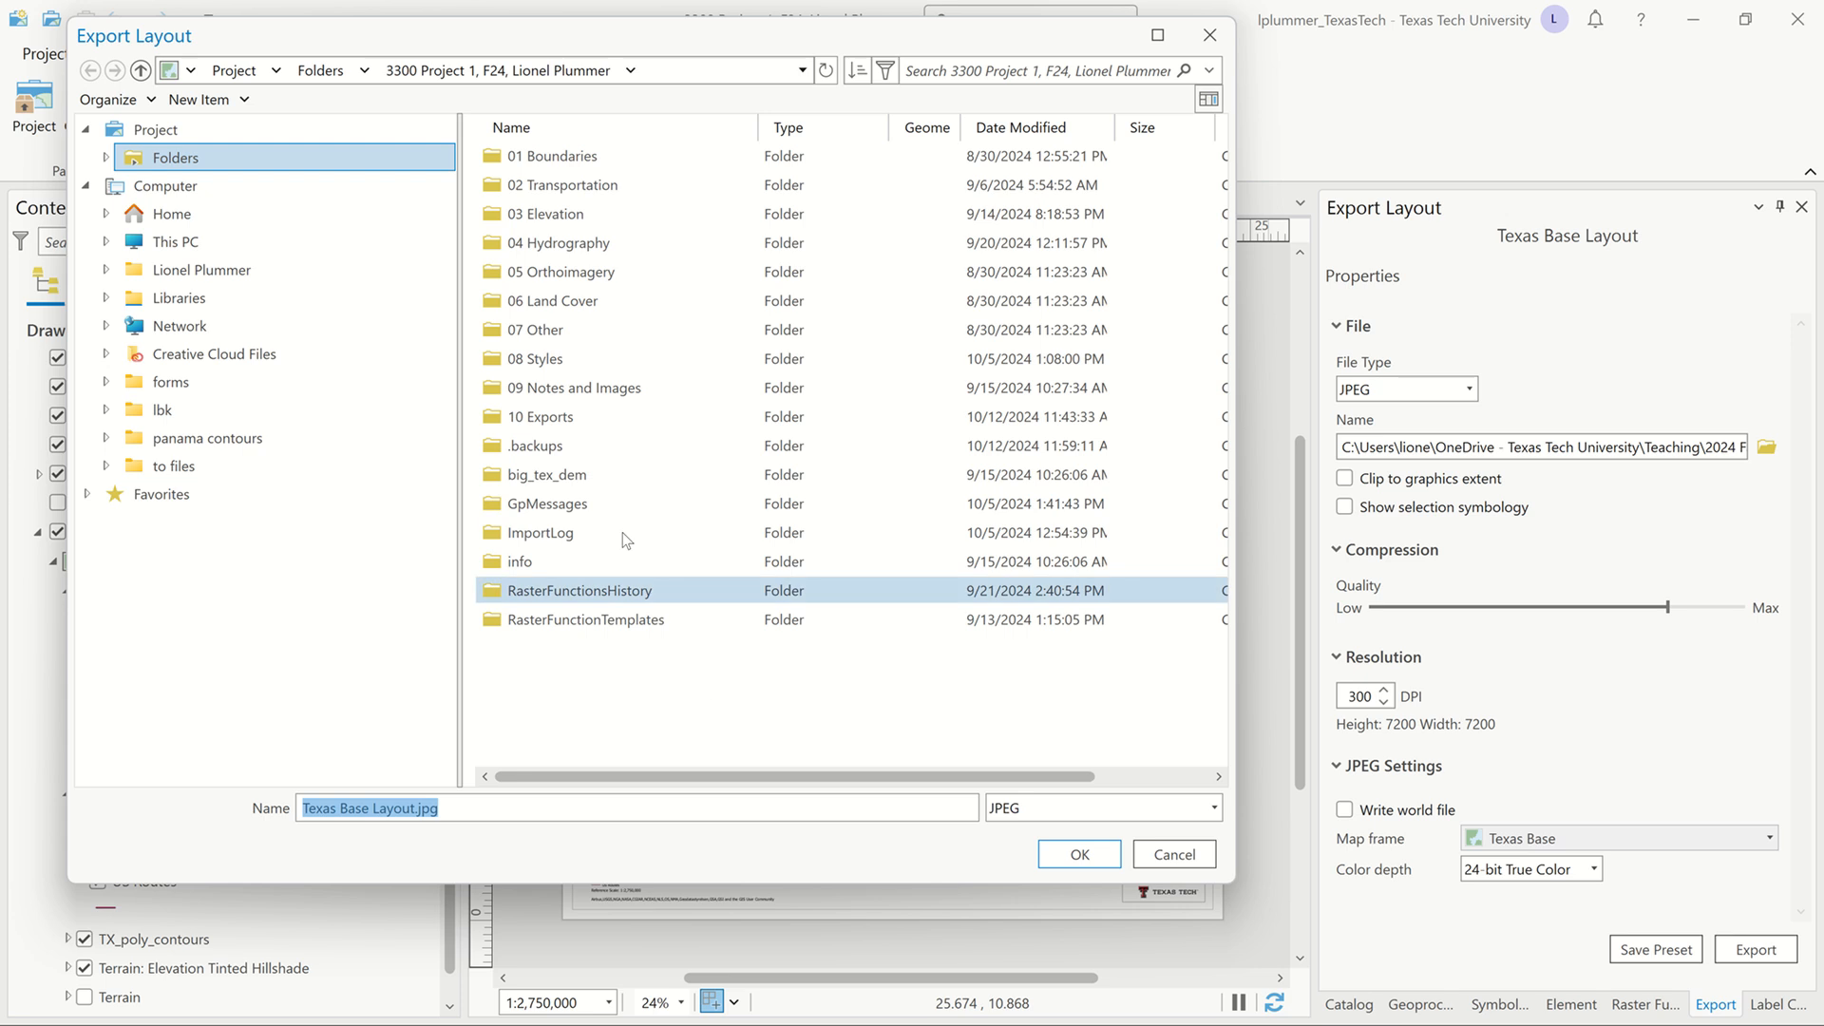
pyautogui.doubleClick(612, 419)
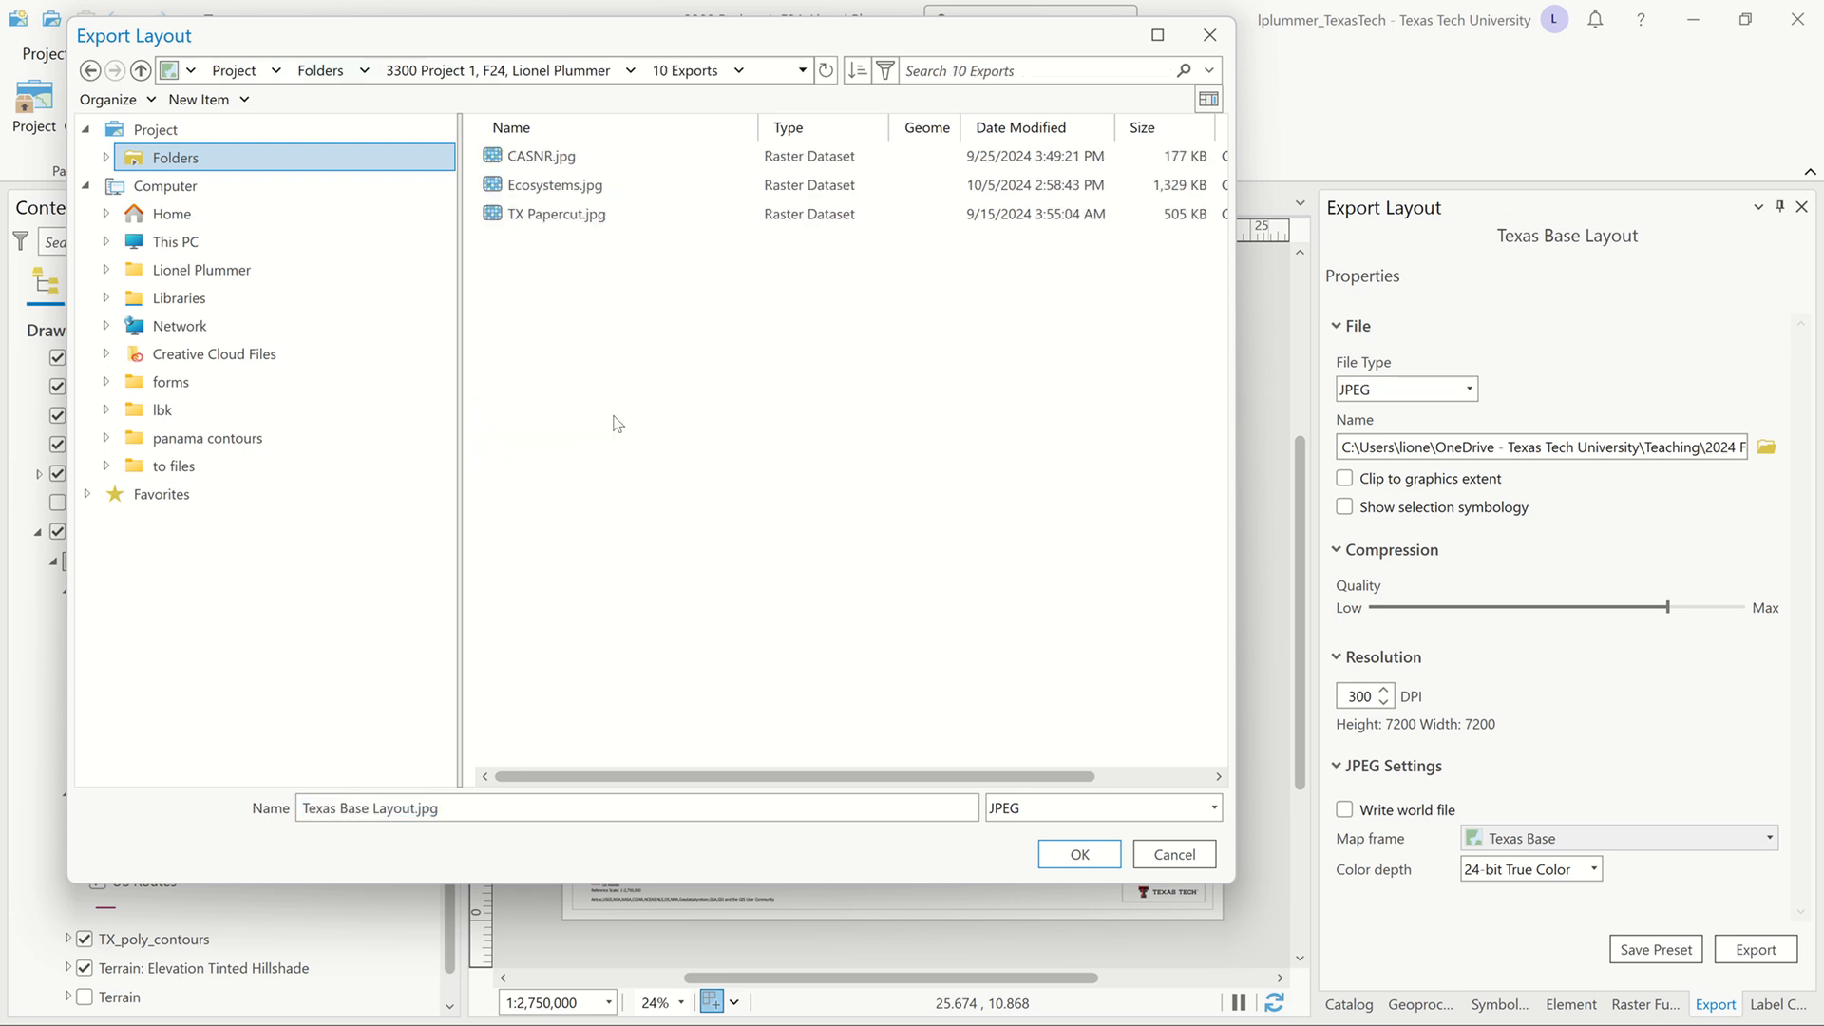
pyautogui.click(465, 810)
pyautogui.moveTo(429, 803); pyautogui.dragTo(235, 778)
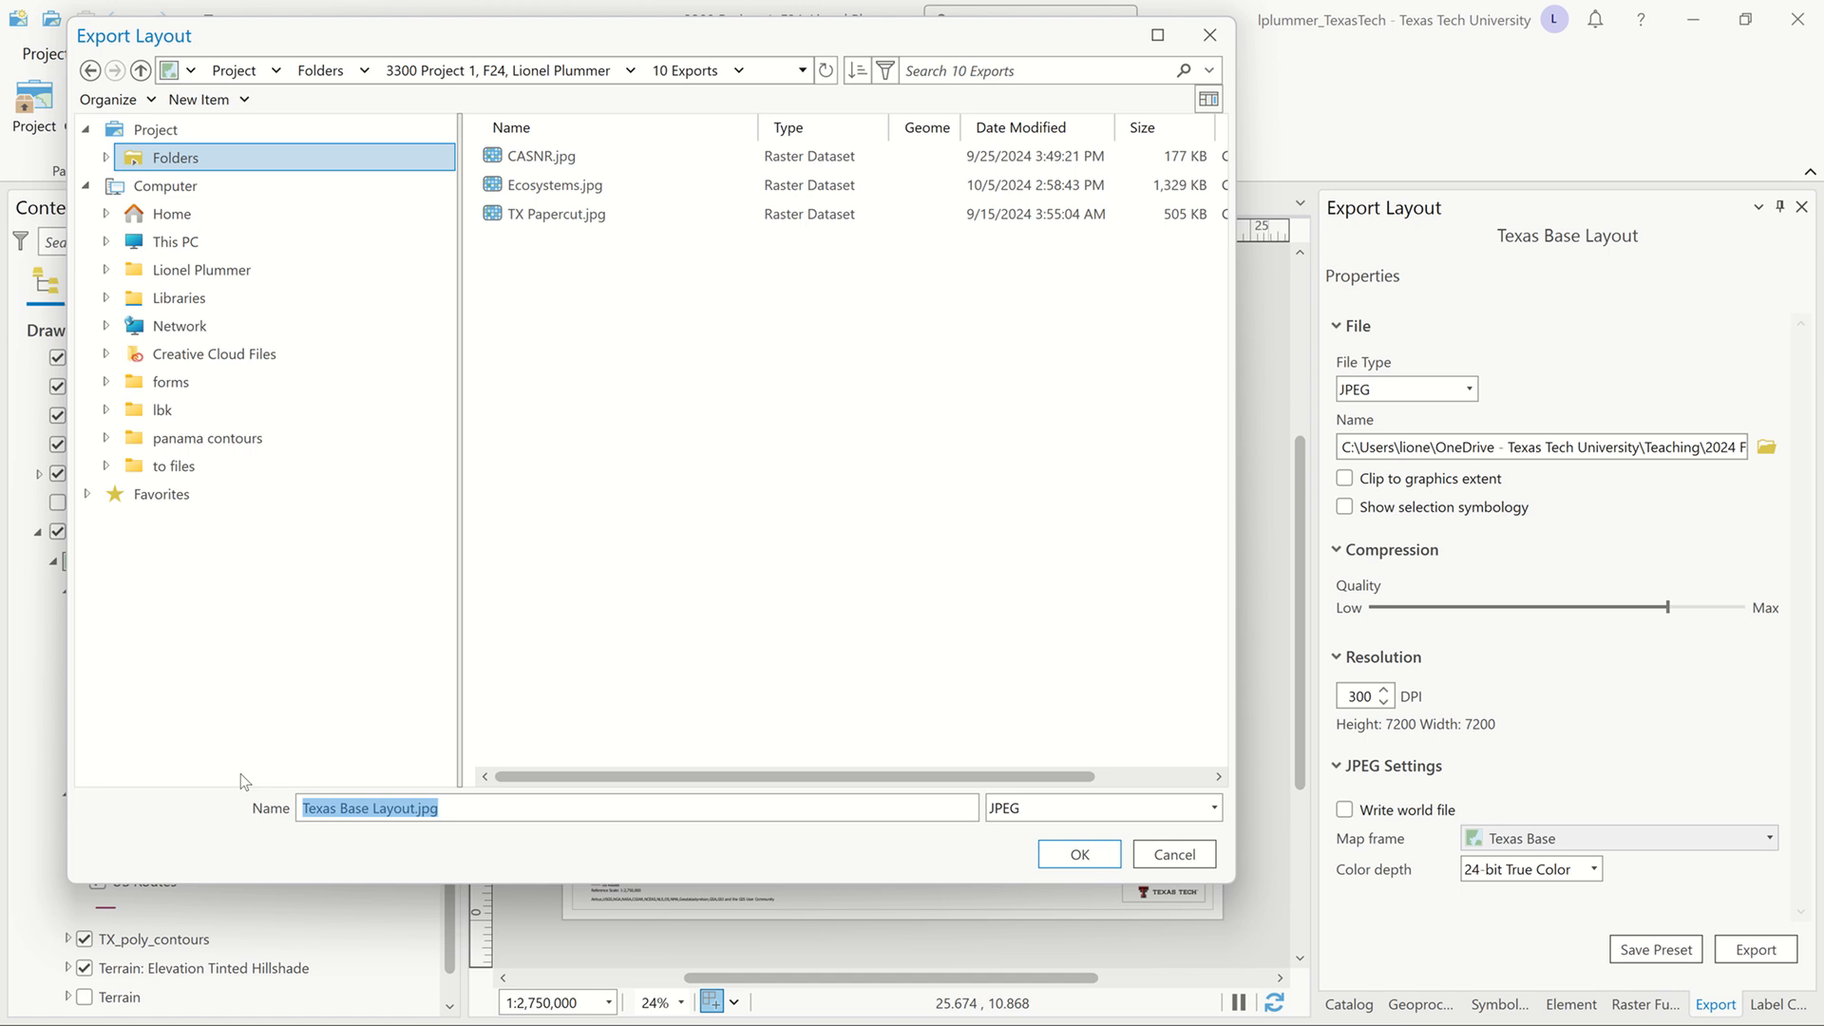
pyautogui.write('TE')
pyautogui.press('BackSpace')
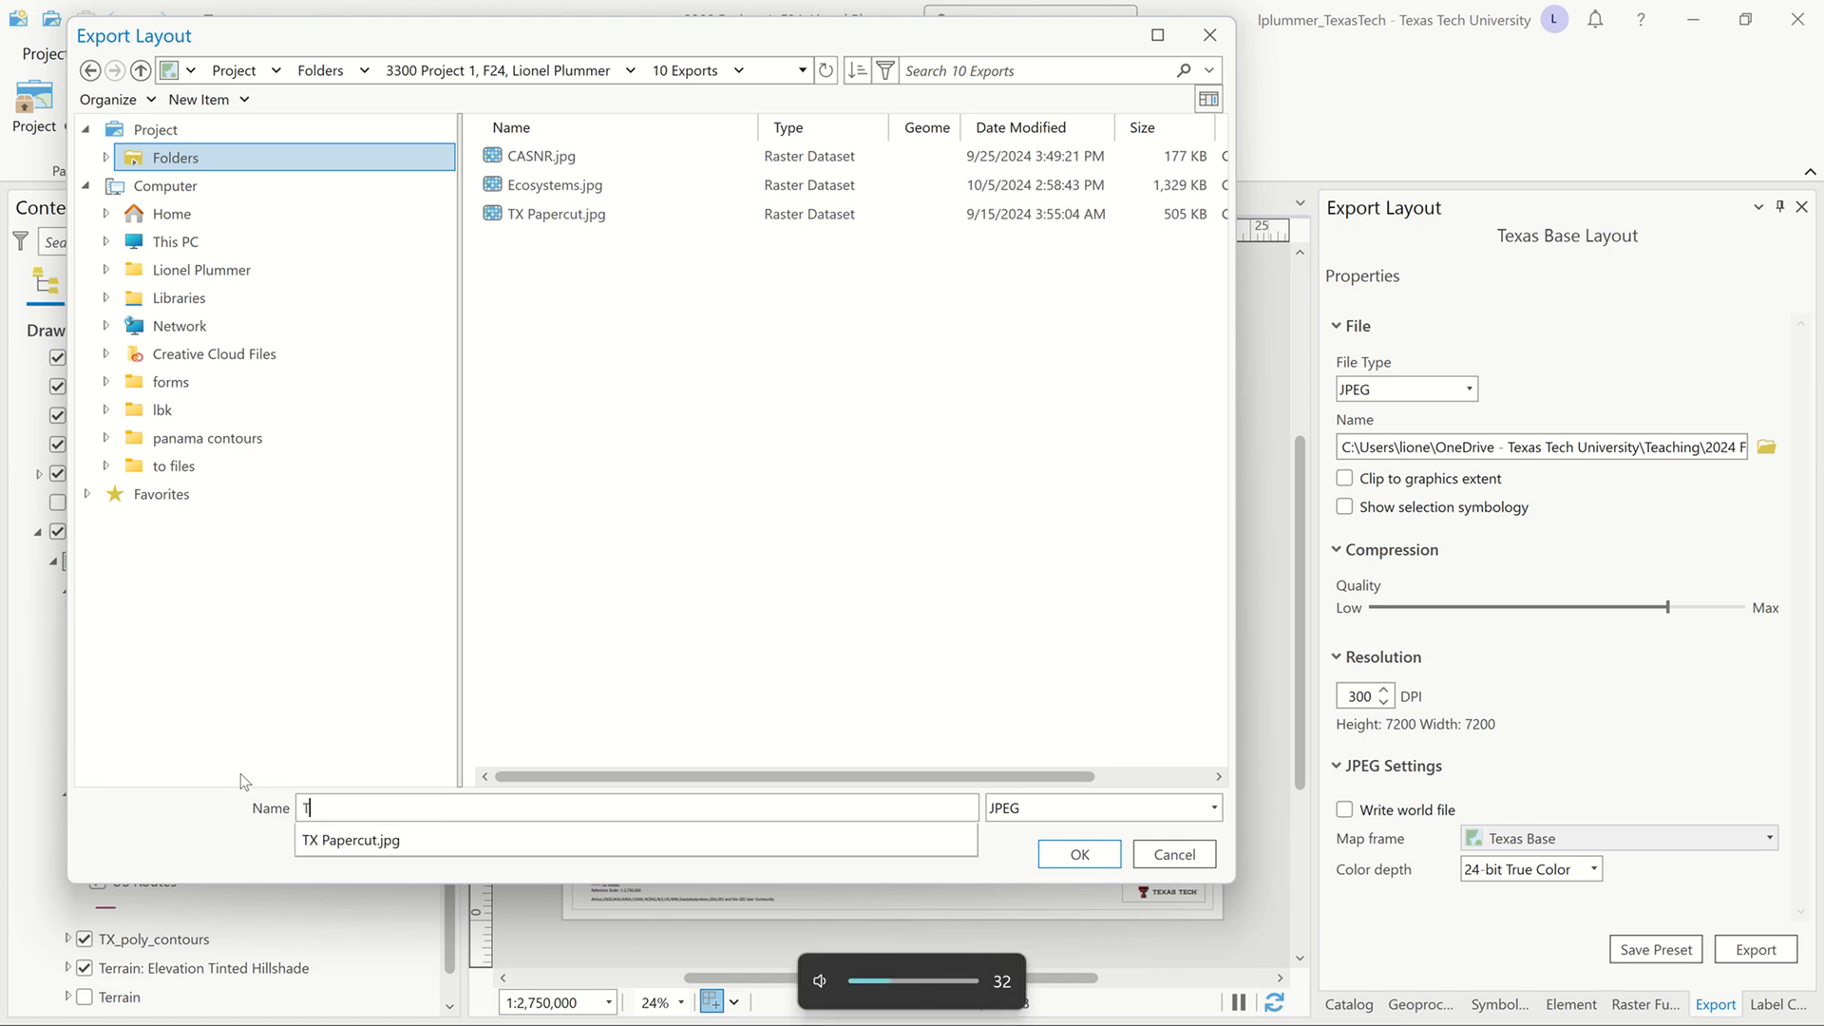
pyautogui.write('exas Po')
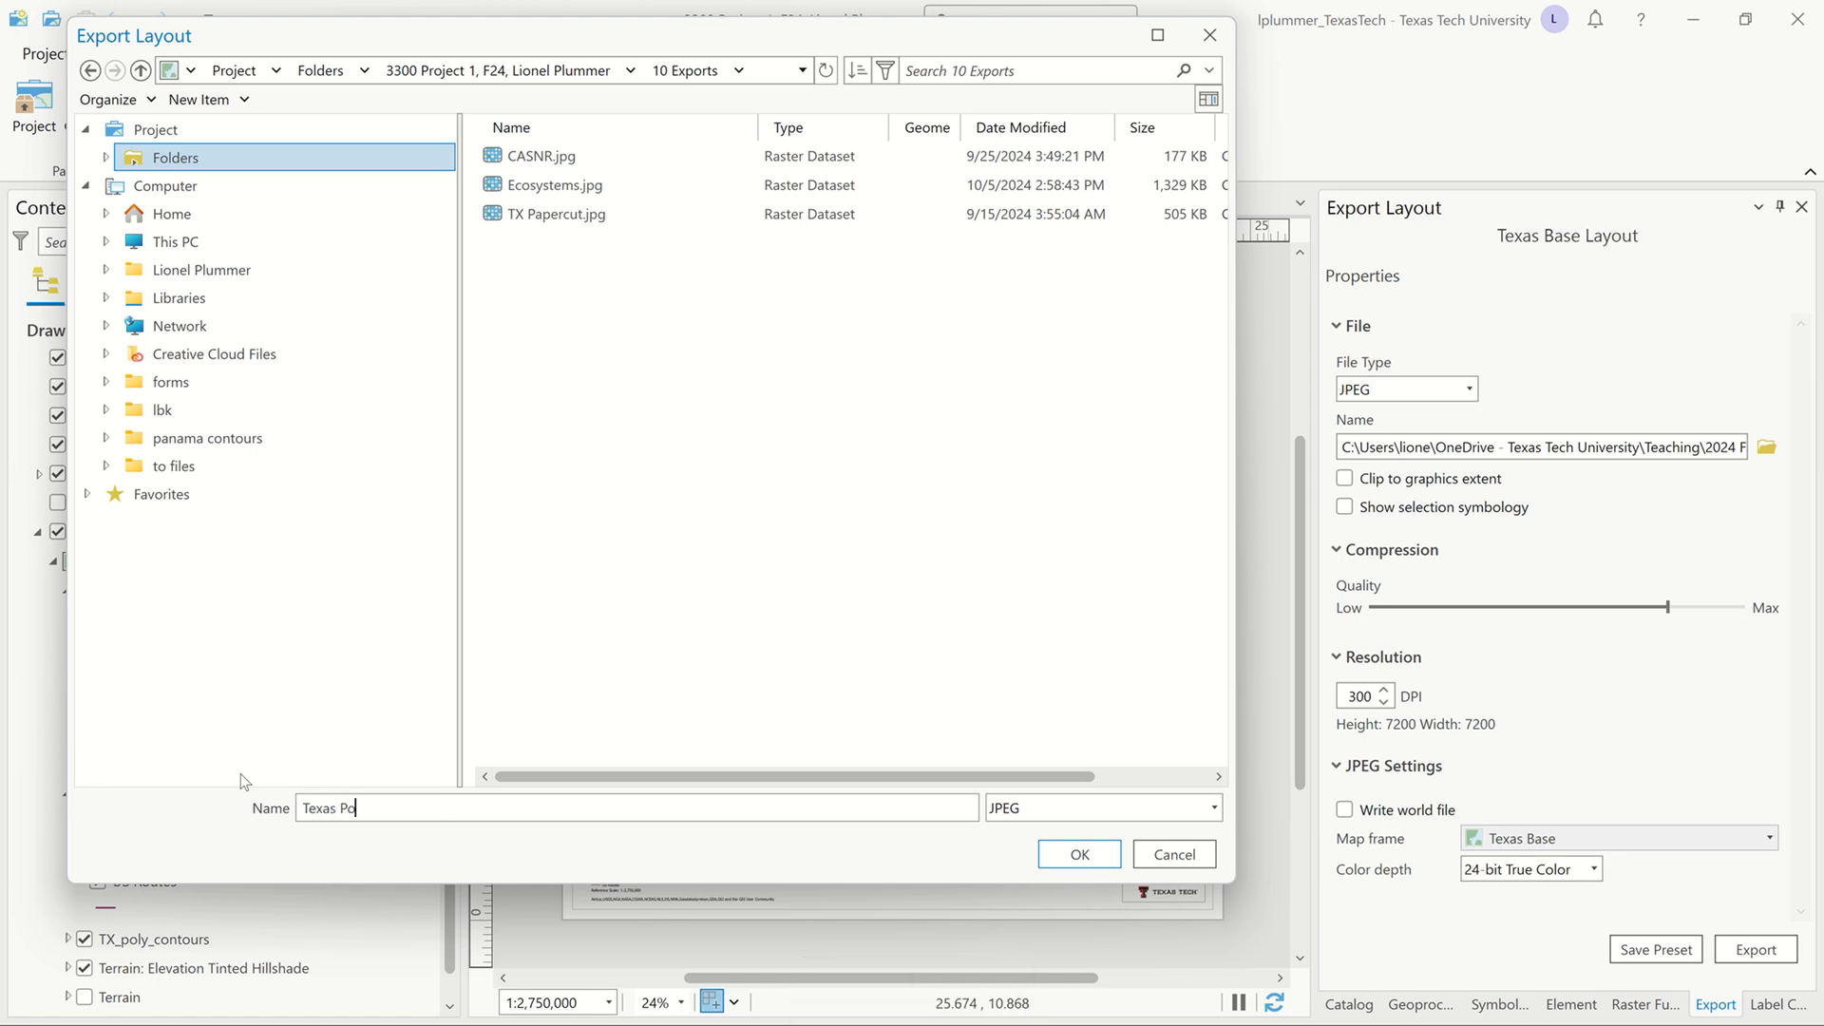
pyautogui.write('litical Boundaries')
pyautogui.click(1096, 853)
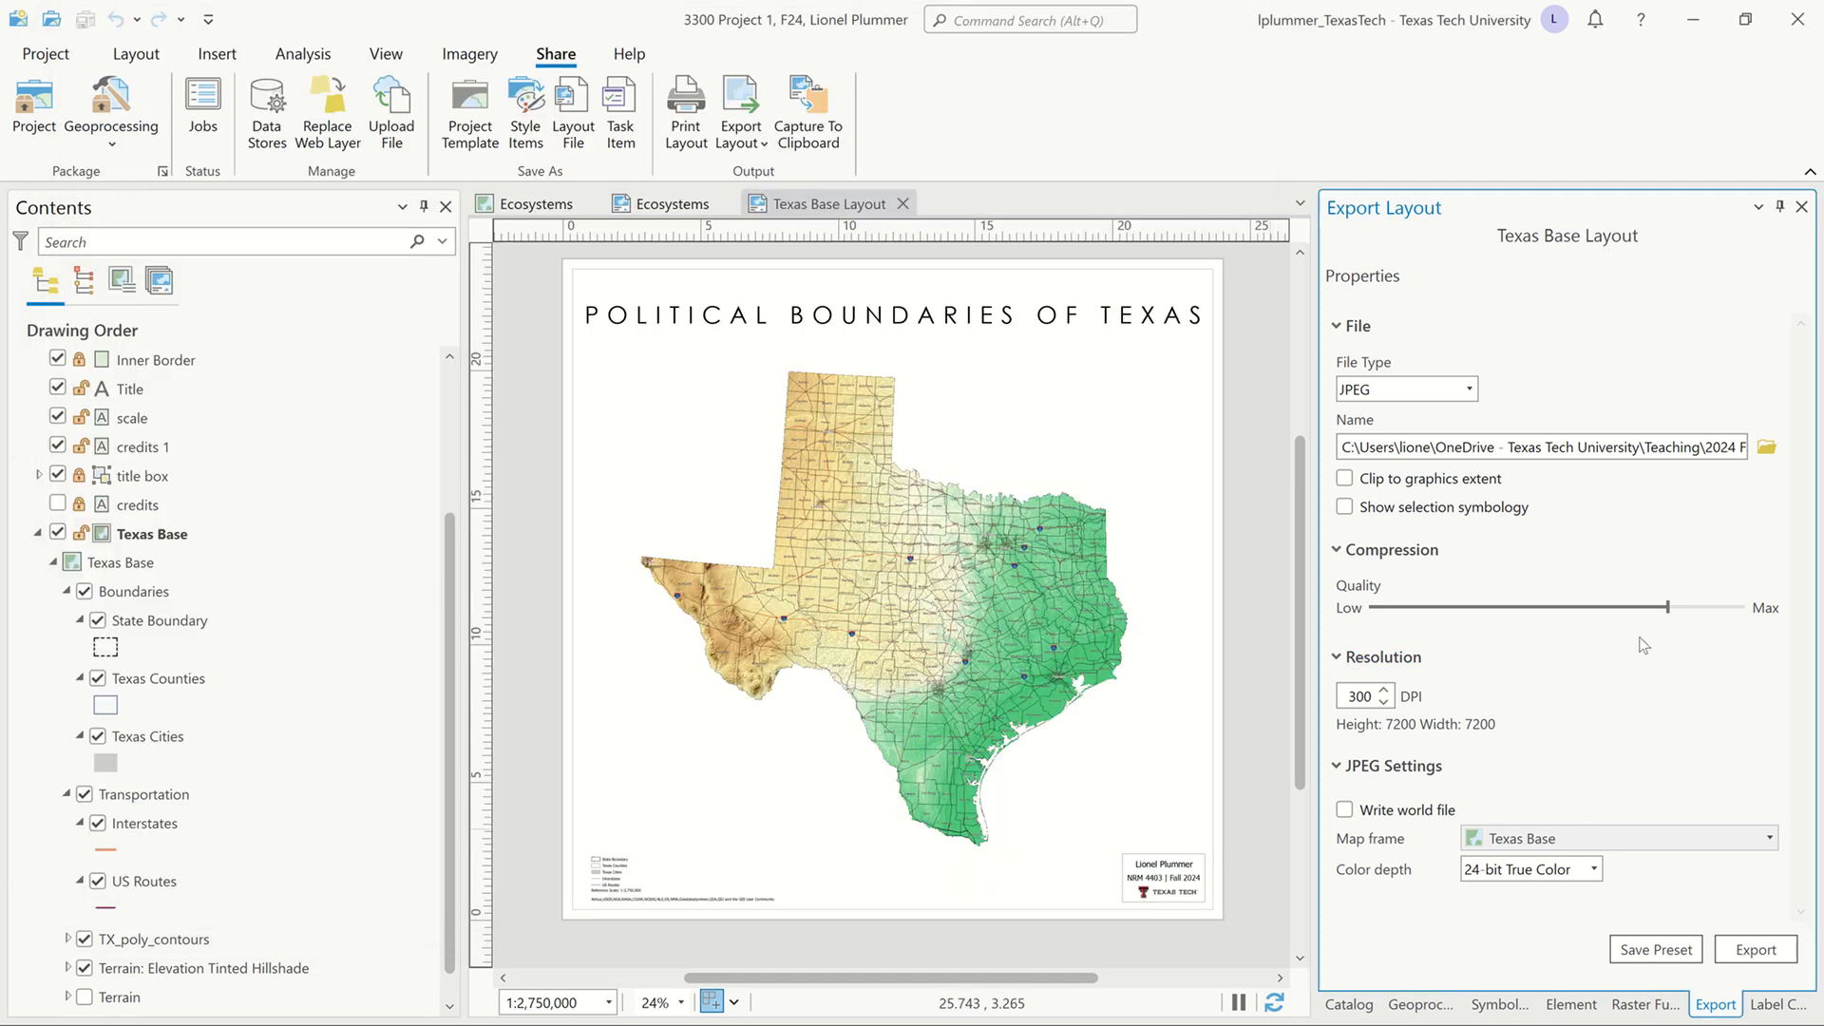
# Lower the JPEG compression quality slightly, set the resolution to 225 DPI and keep the color depth at 24-bit True Color
pyautogui.moveTo(1669, 611); pyautogui.dragTo(1612, 611)
pyautogui.doubleClick(1359, 696)
pyautogui.write('225')
pyautogui.press('Tab')
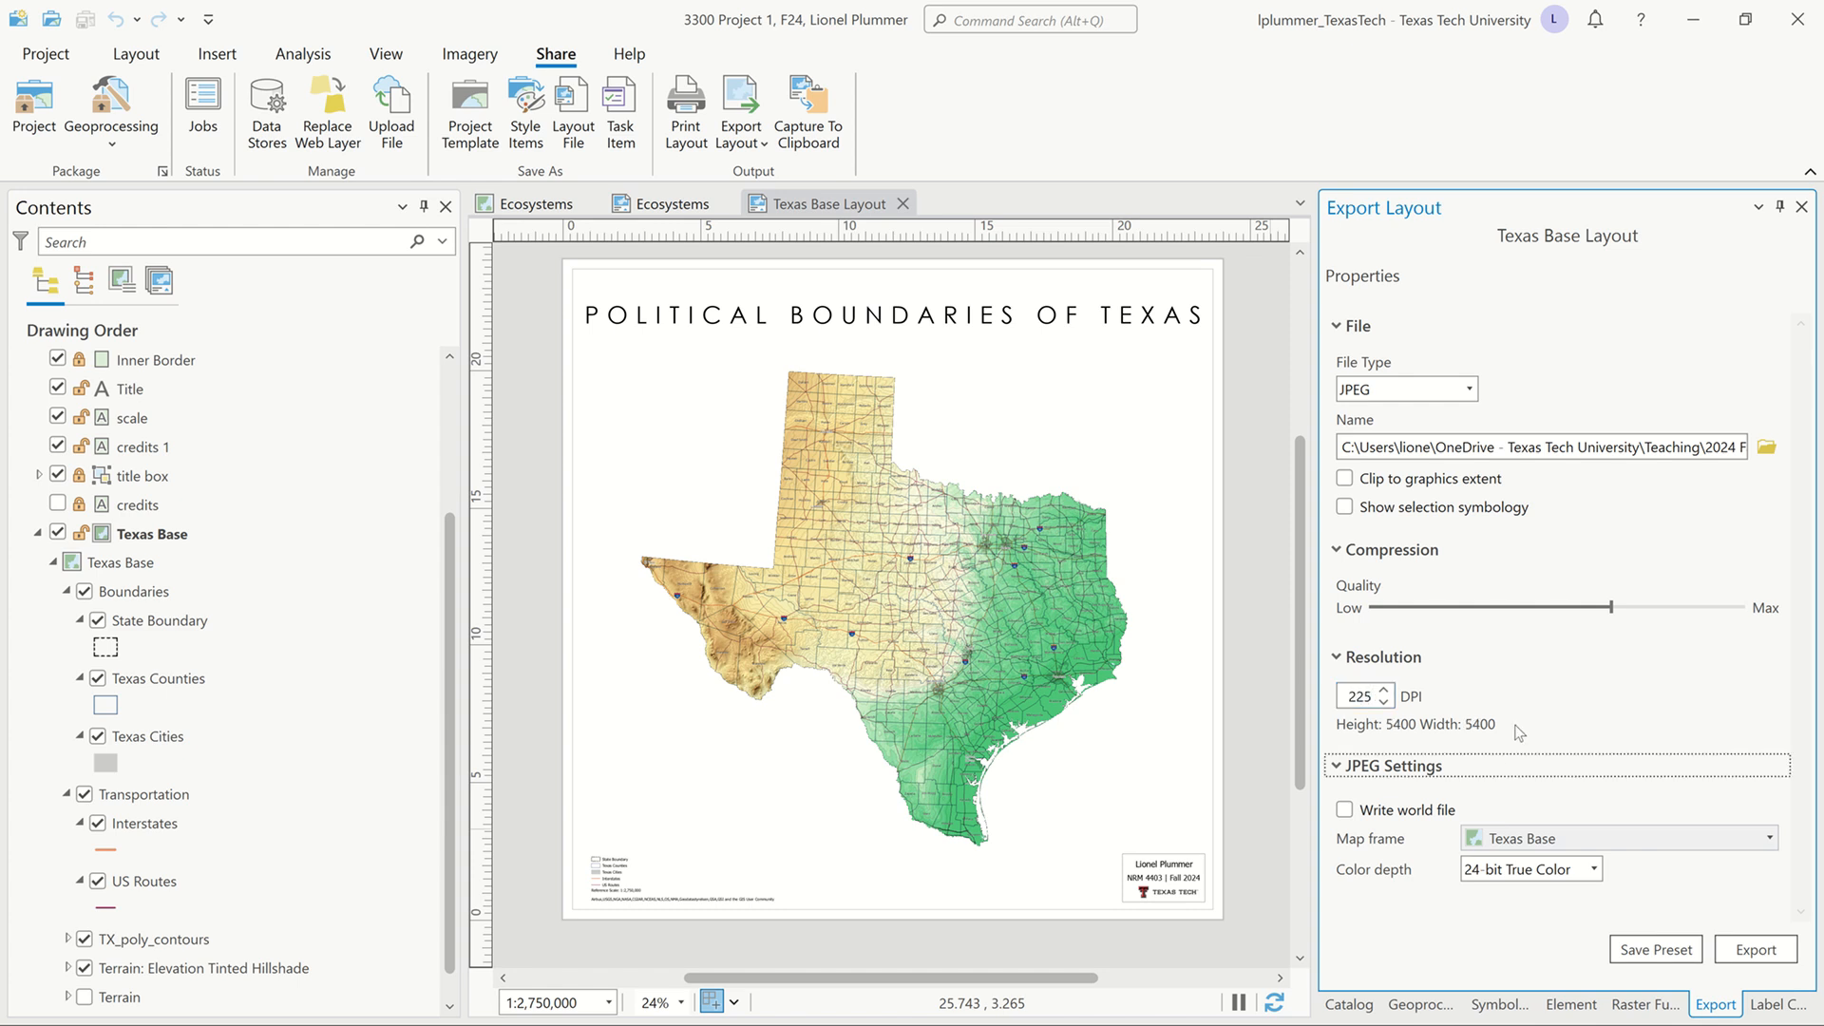
pyautogui.click(1519, 714)
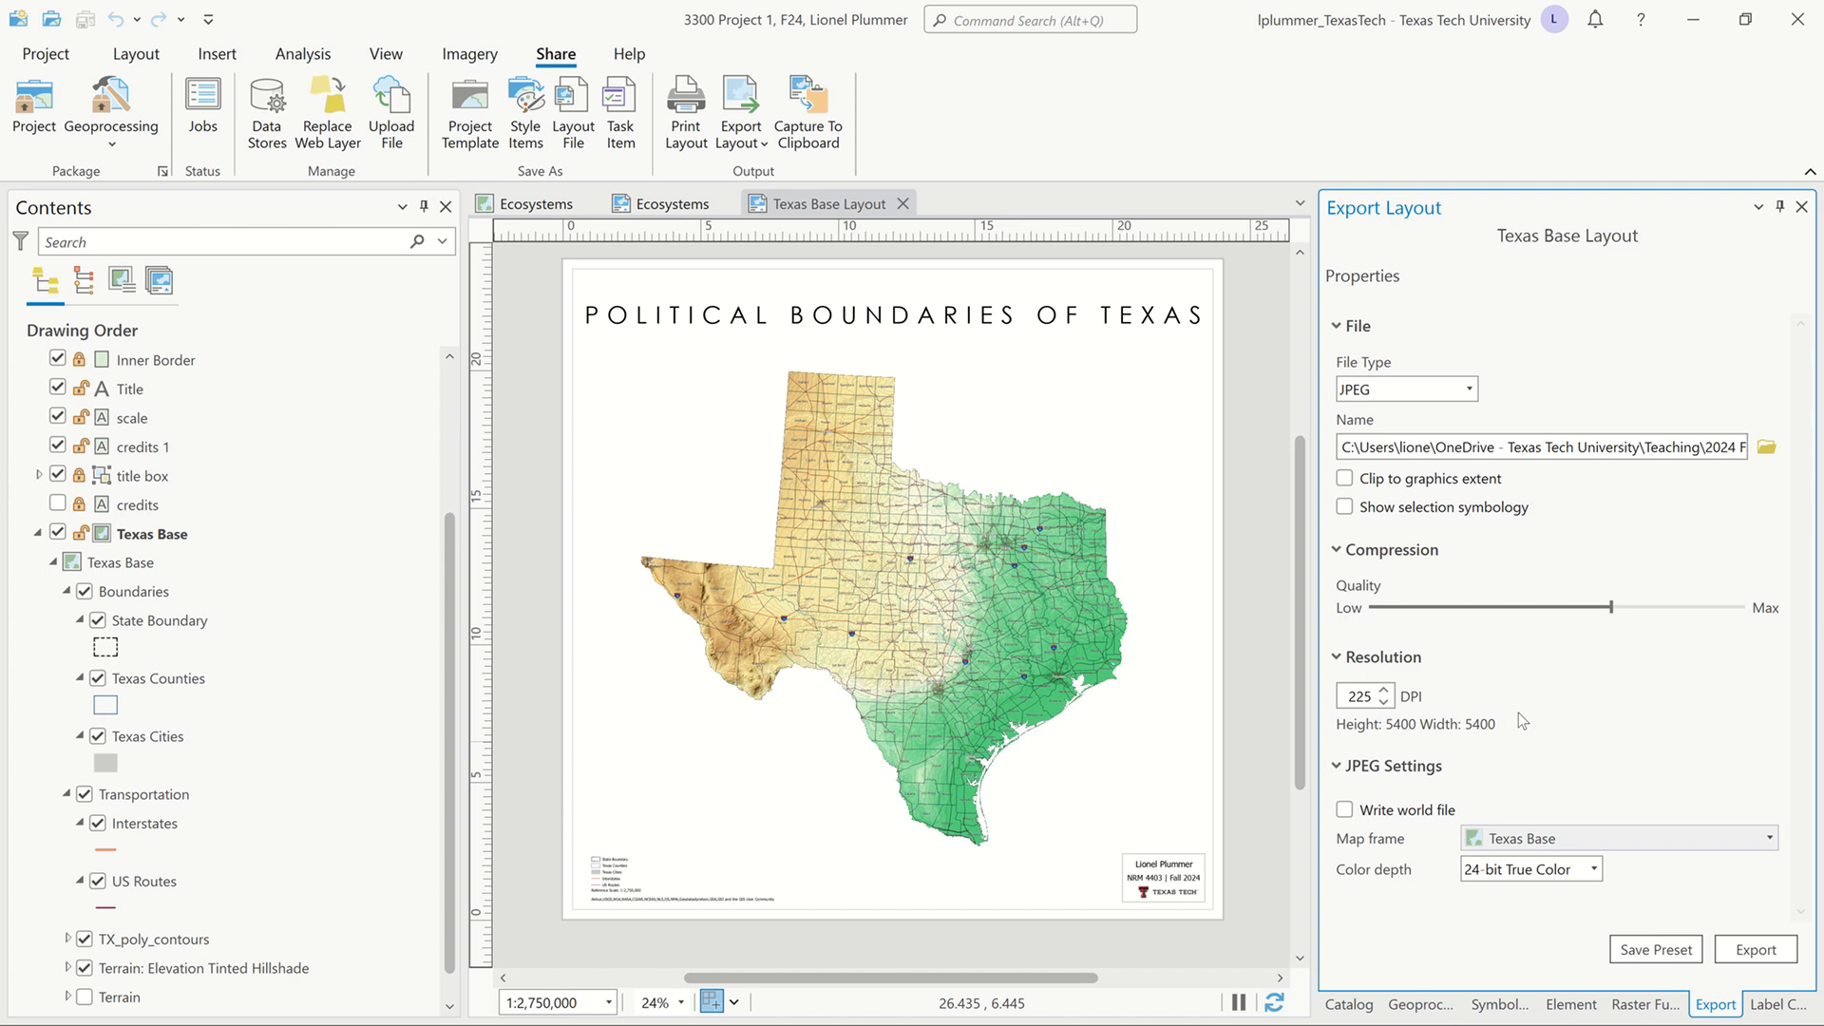
pyautogui.click(1598, 876)
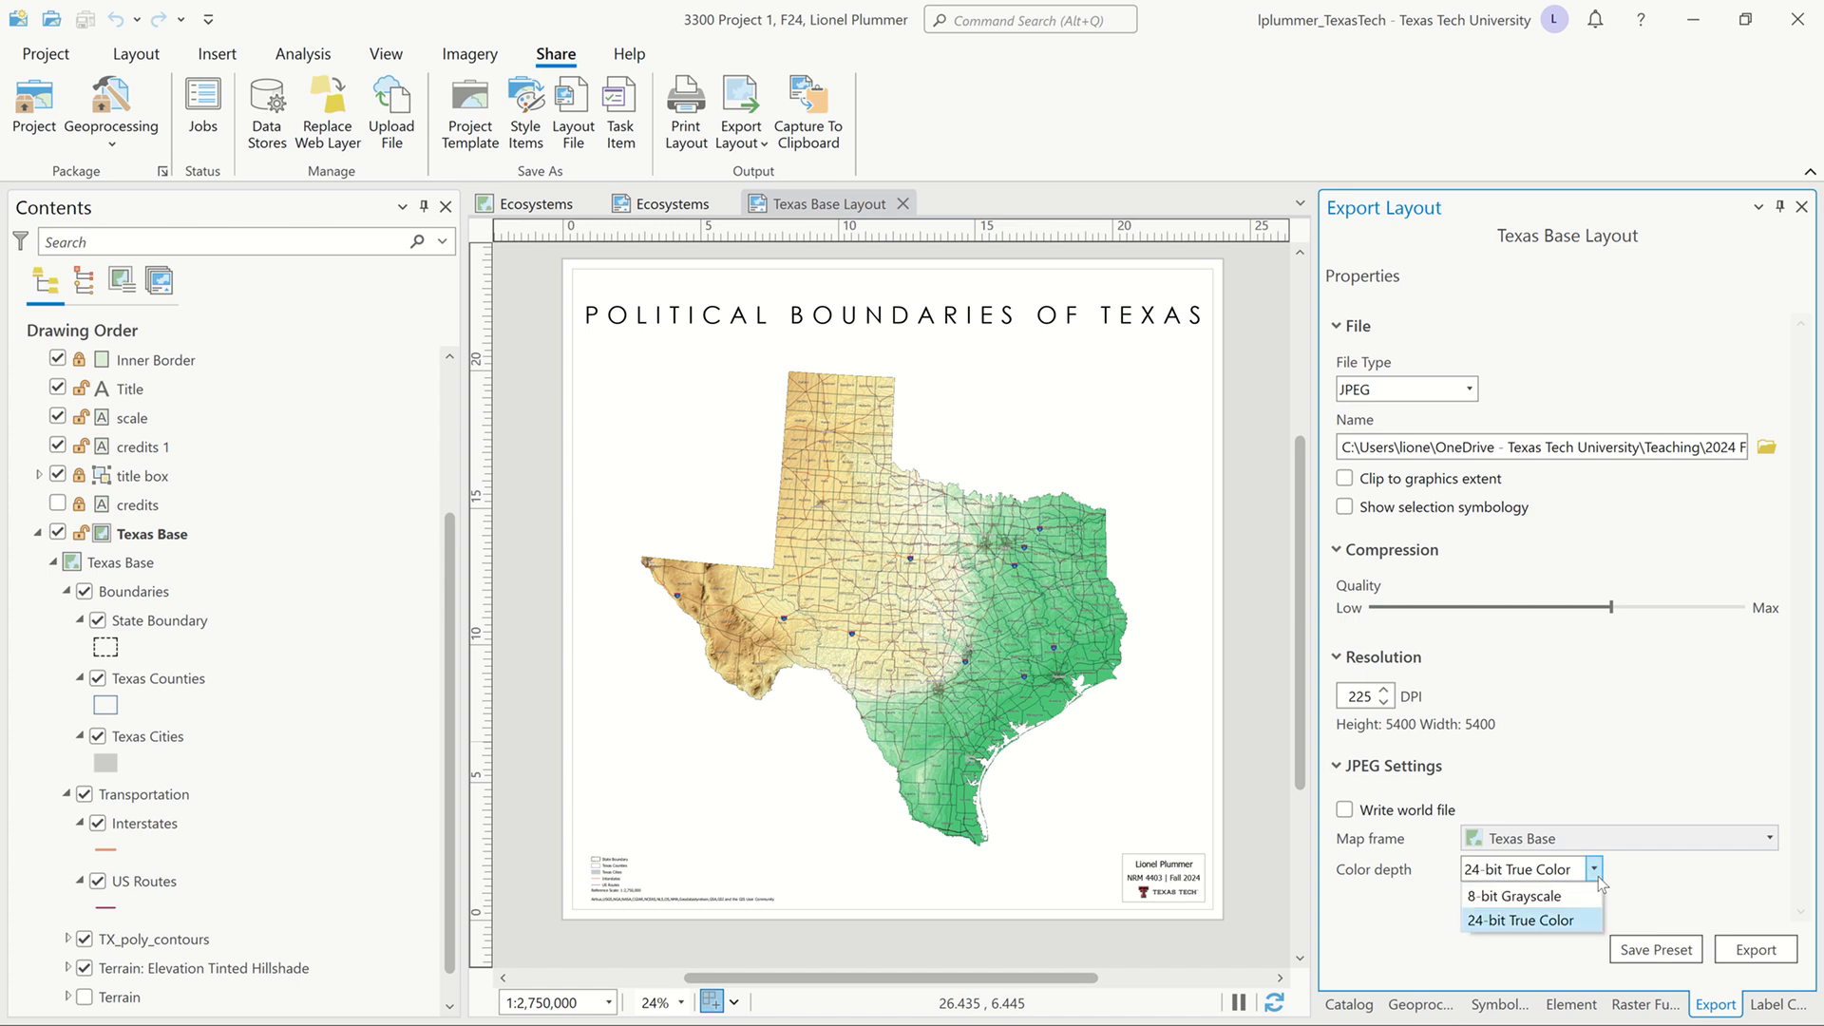
pyautogui.click(1598, 876)
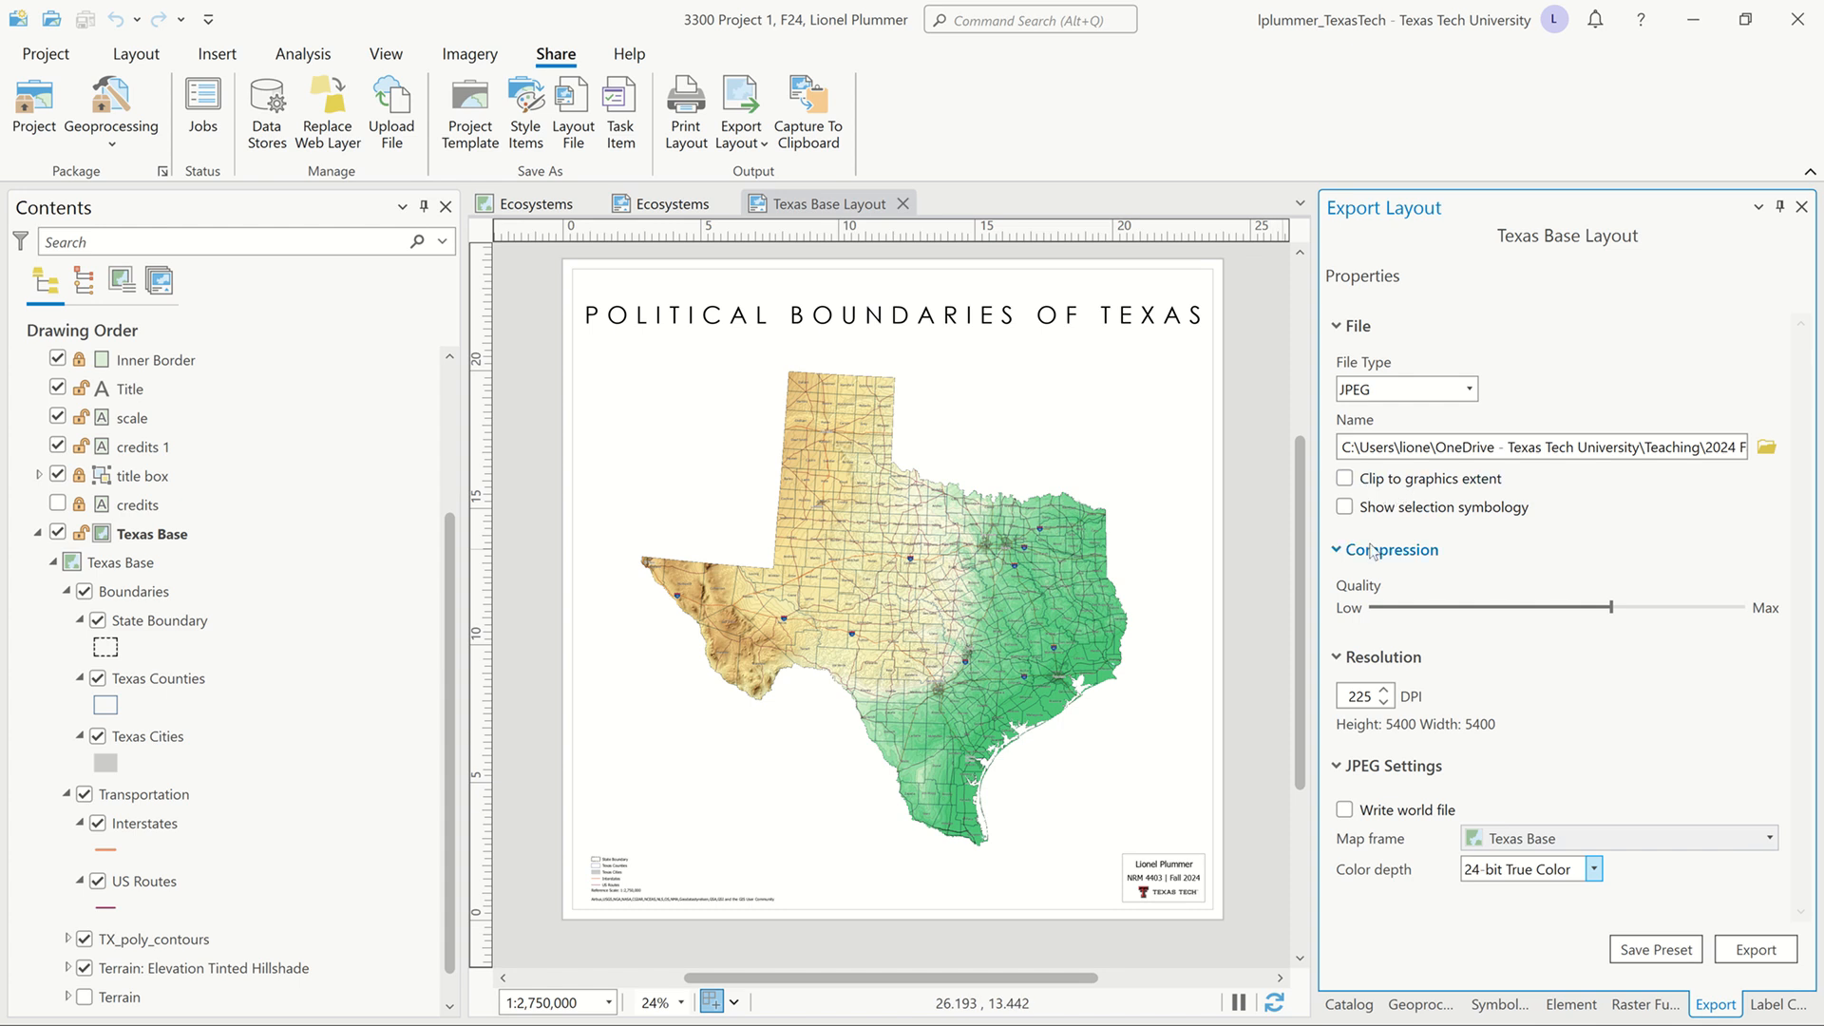
# Set the export resolution to 185 DPI and export the layout as a JPEG
pyautogui.doubleClick(1358, 697)
pyautogui.write('185')
pyautogui.press('Tab')
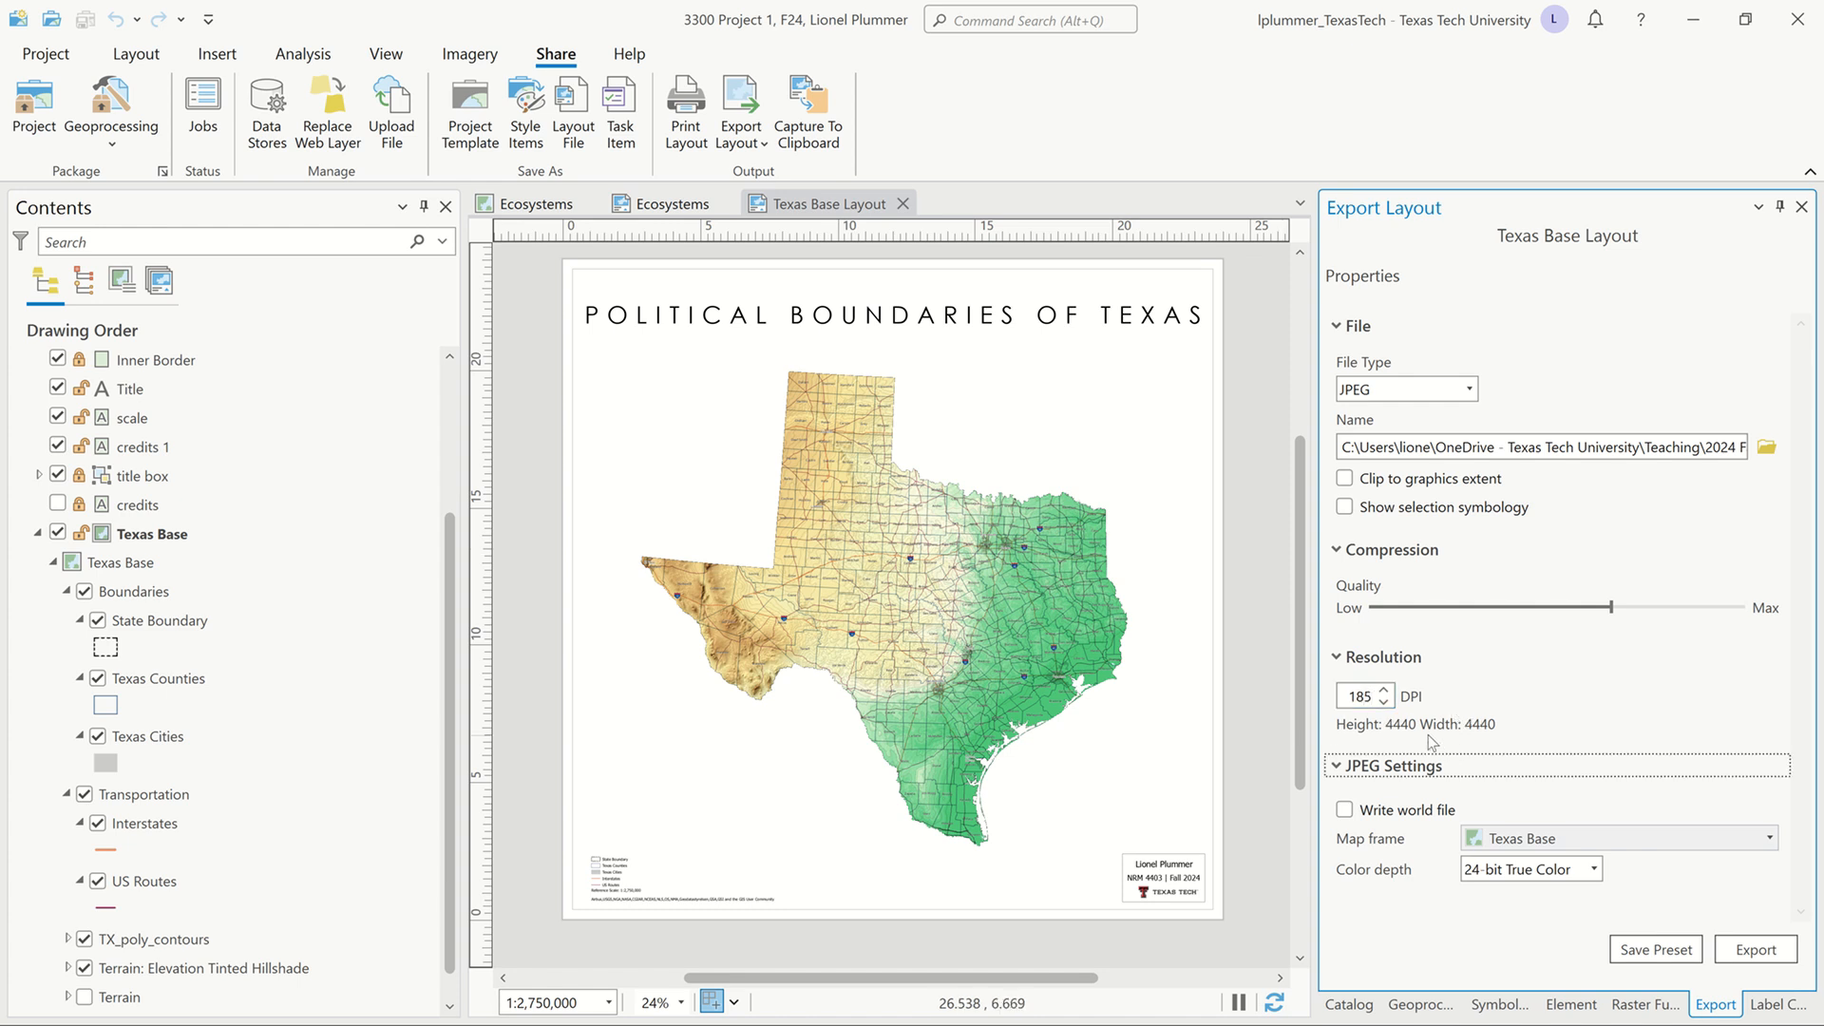
pyautogui.click(1756, 950)
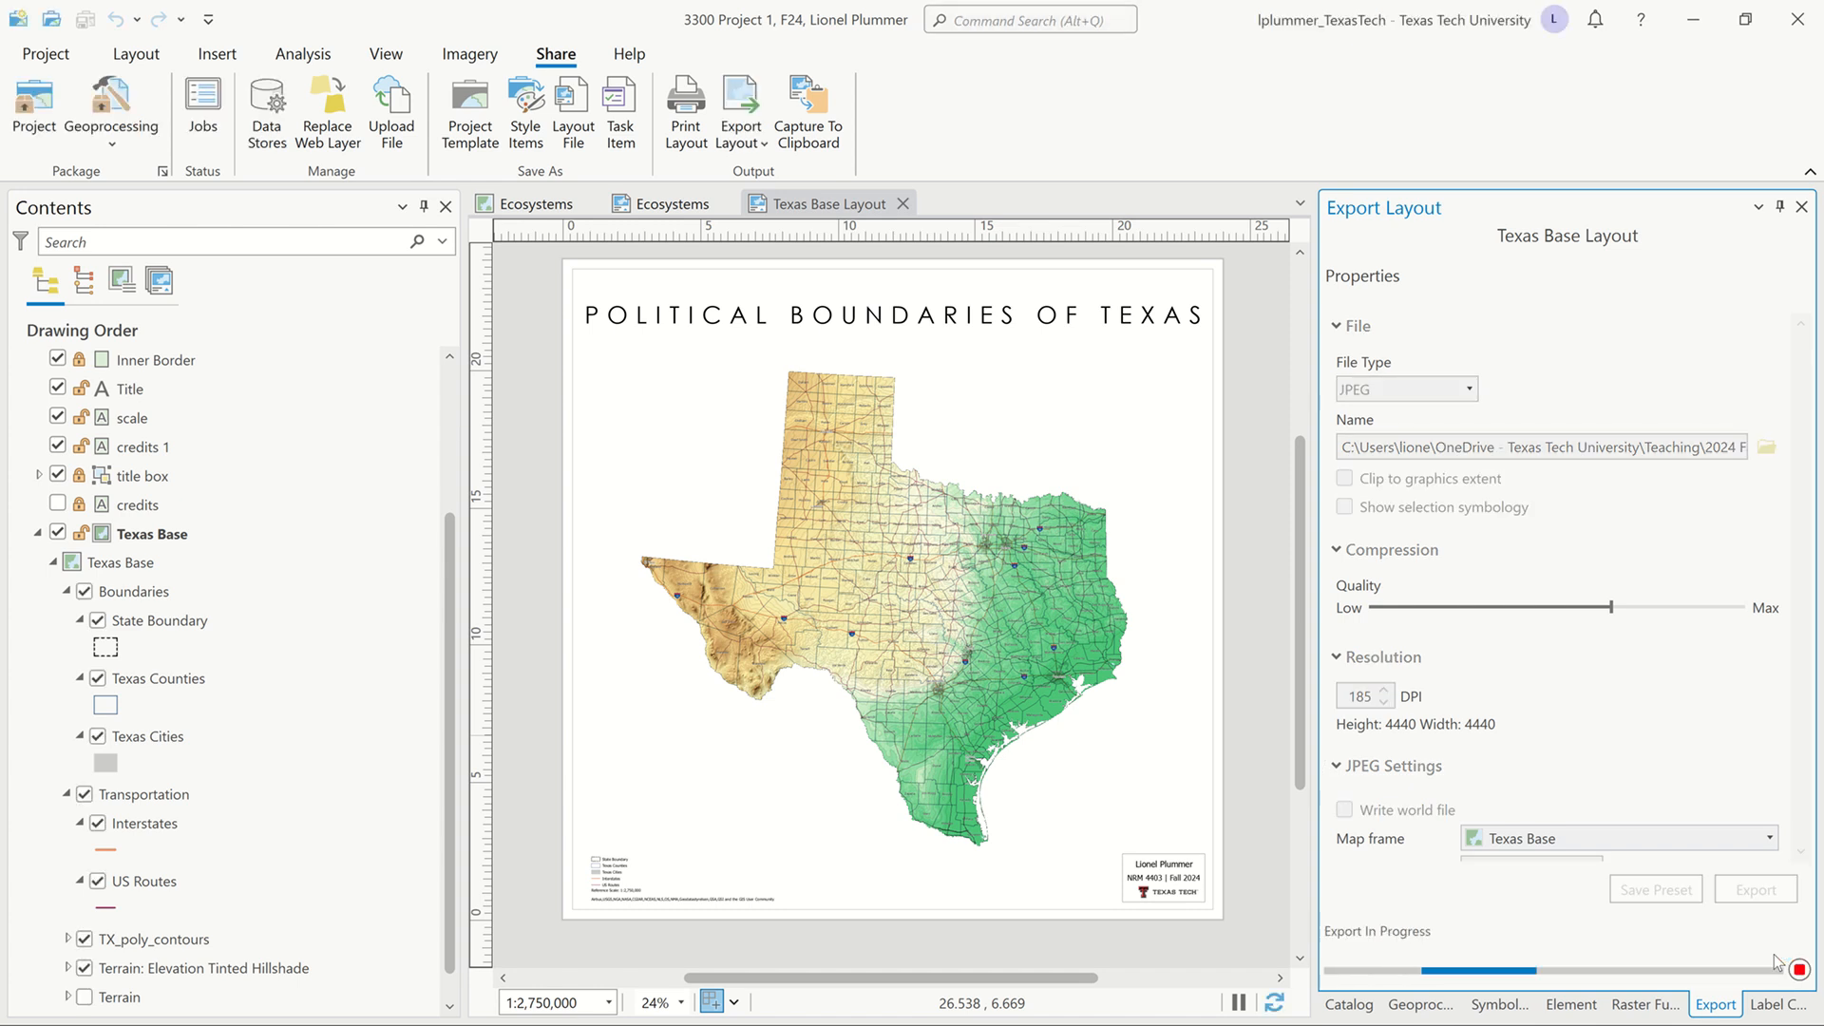